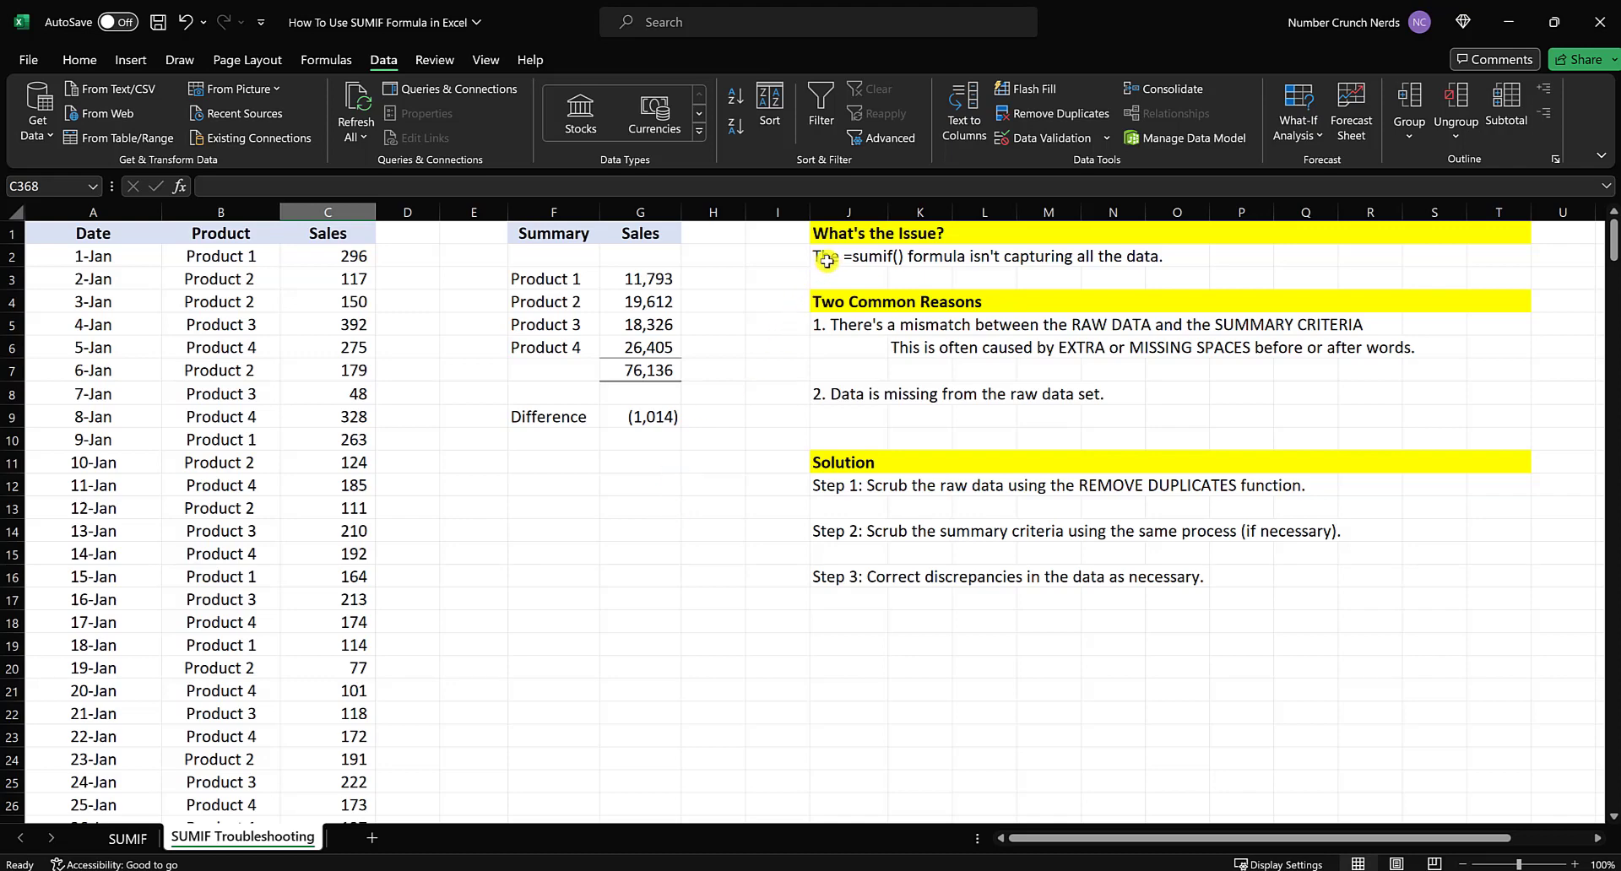
Review the stated issue and the raw Date, Product and Sales columns
{"action": "left_click_drag", "start_coordinate": [826, 256], "coordinate": [1195, 257]}
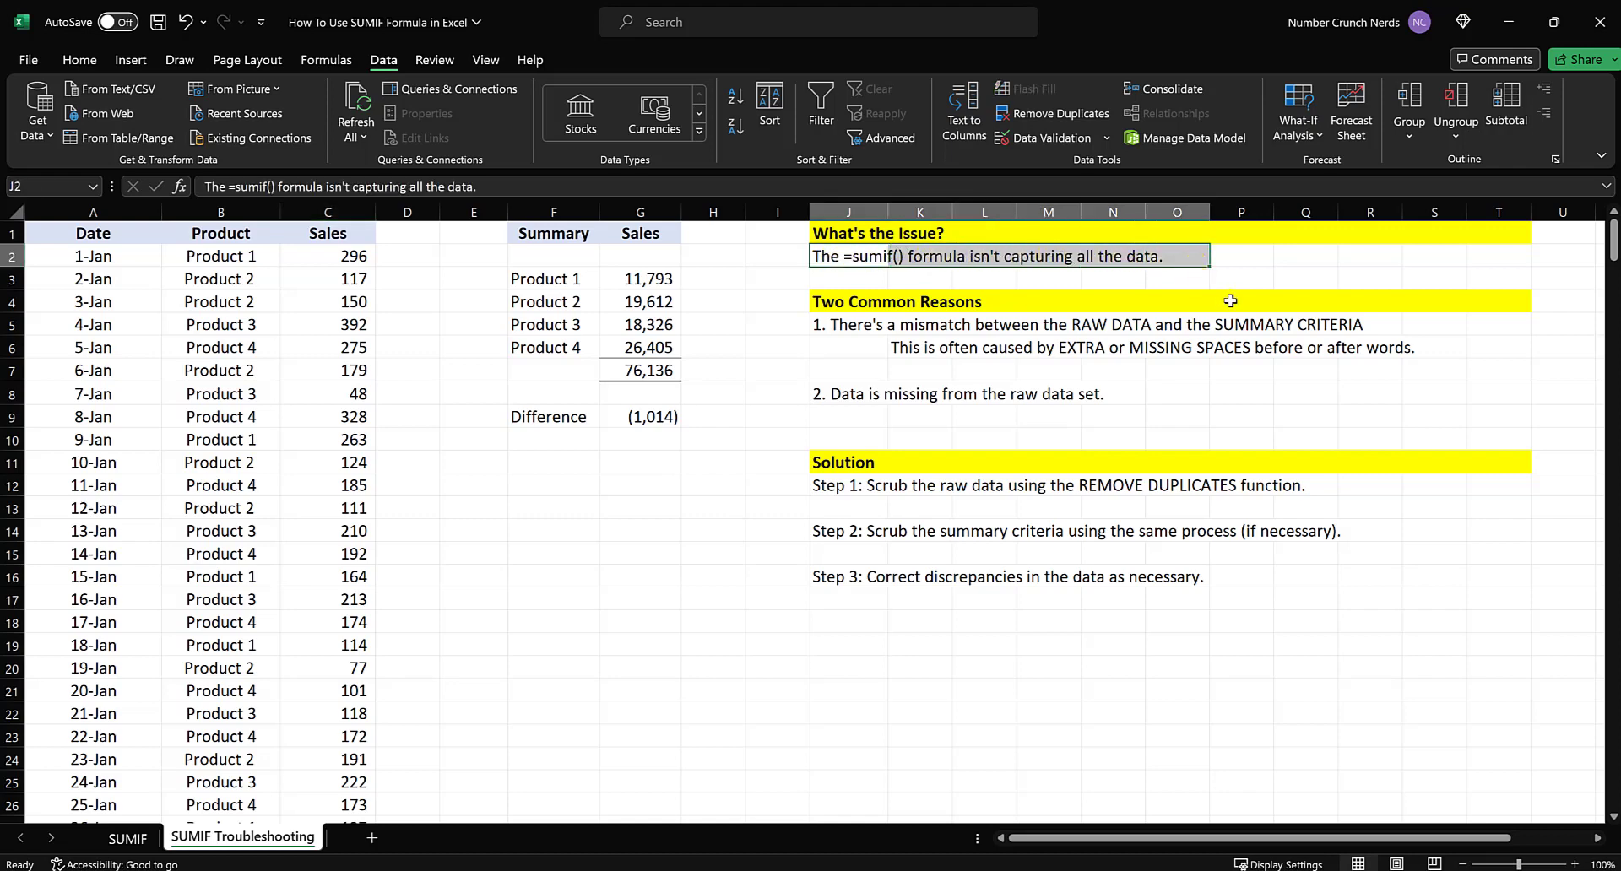
{"action": "left_click", "coordinate": [762, 407]}
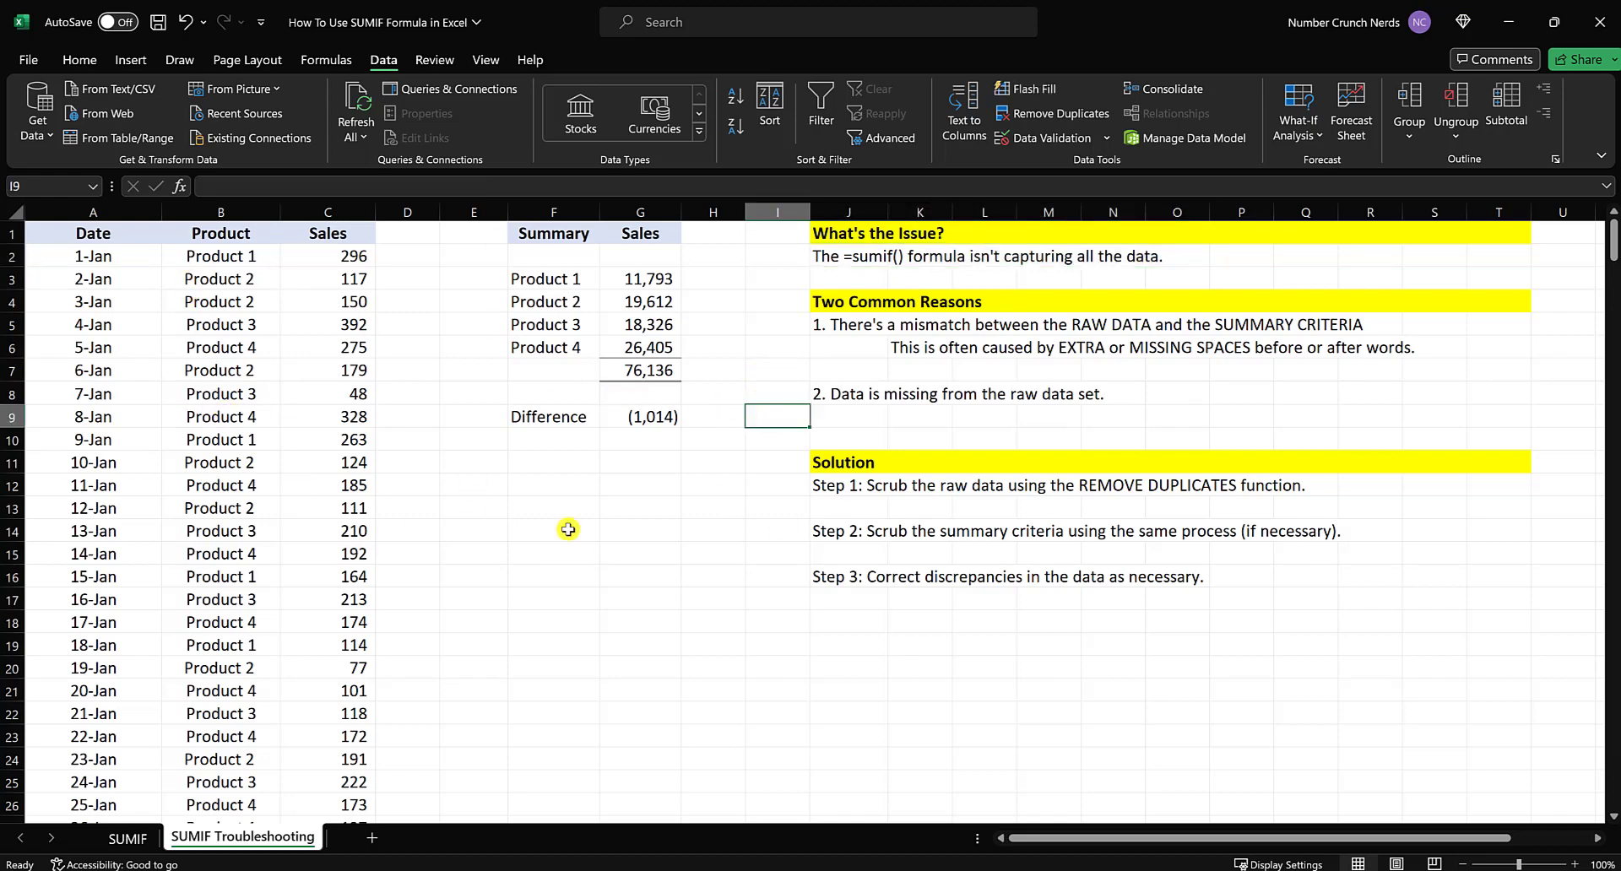
{"action": "left_click", "coordinate": [611, 507]}
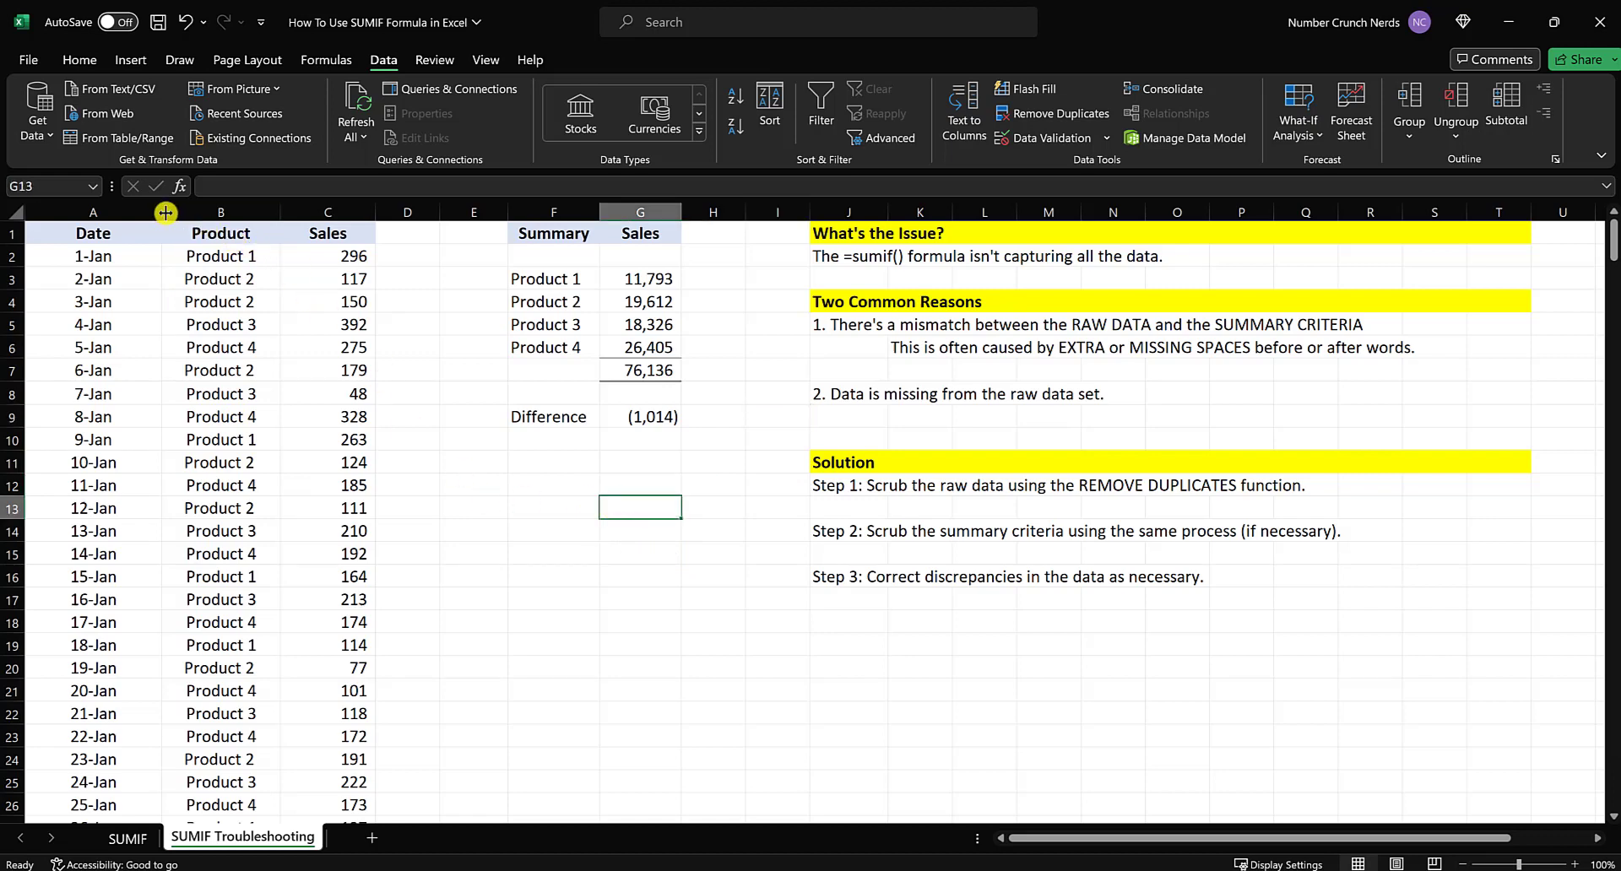
{"action": "left_click_drag", "start_coordinate": [152, 211], "coordinate": [325, 212]}
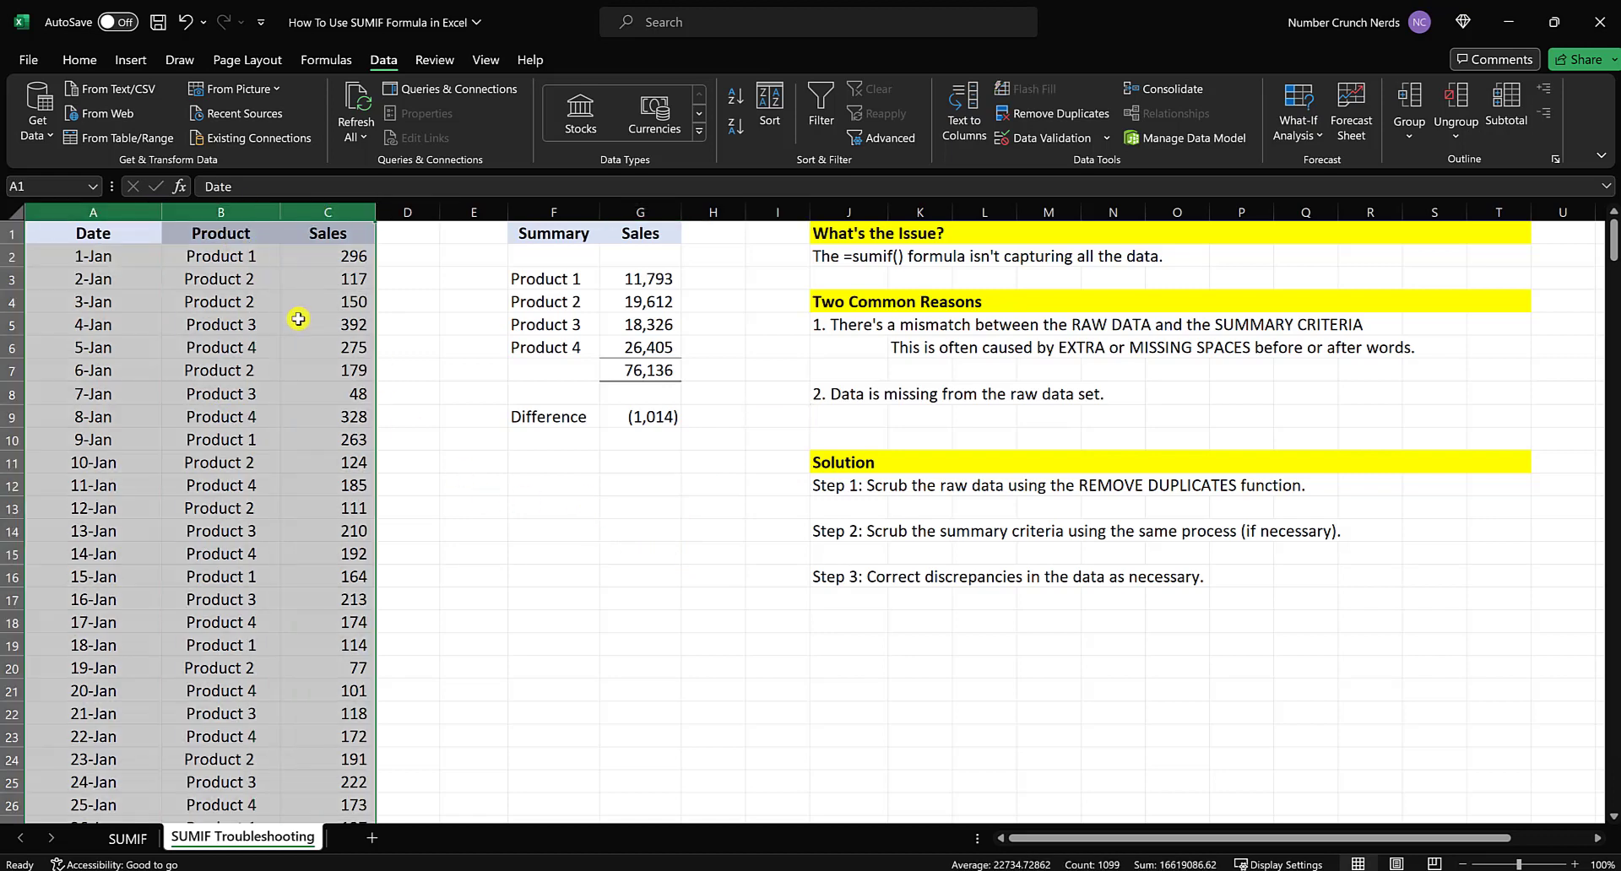
{"action": "left_click", "coordinate": [409, 350]}
Inspect the first product names and sales values, then check the Sales column sum
{"action": "left_click", "coordinate": [242, 258]}
{"action": "left_click", "coordinate": [244, 283]}
{"action": "left_click", "coordinate": [241, 303]}
{"action": "left_click", "coordinate": [235, 324]}
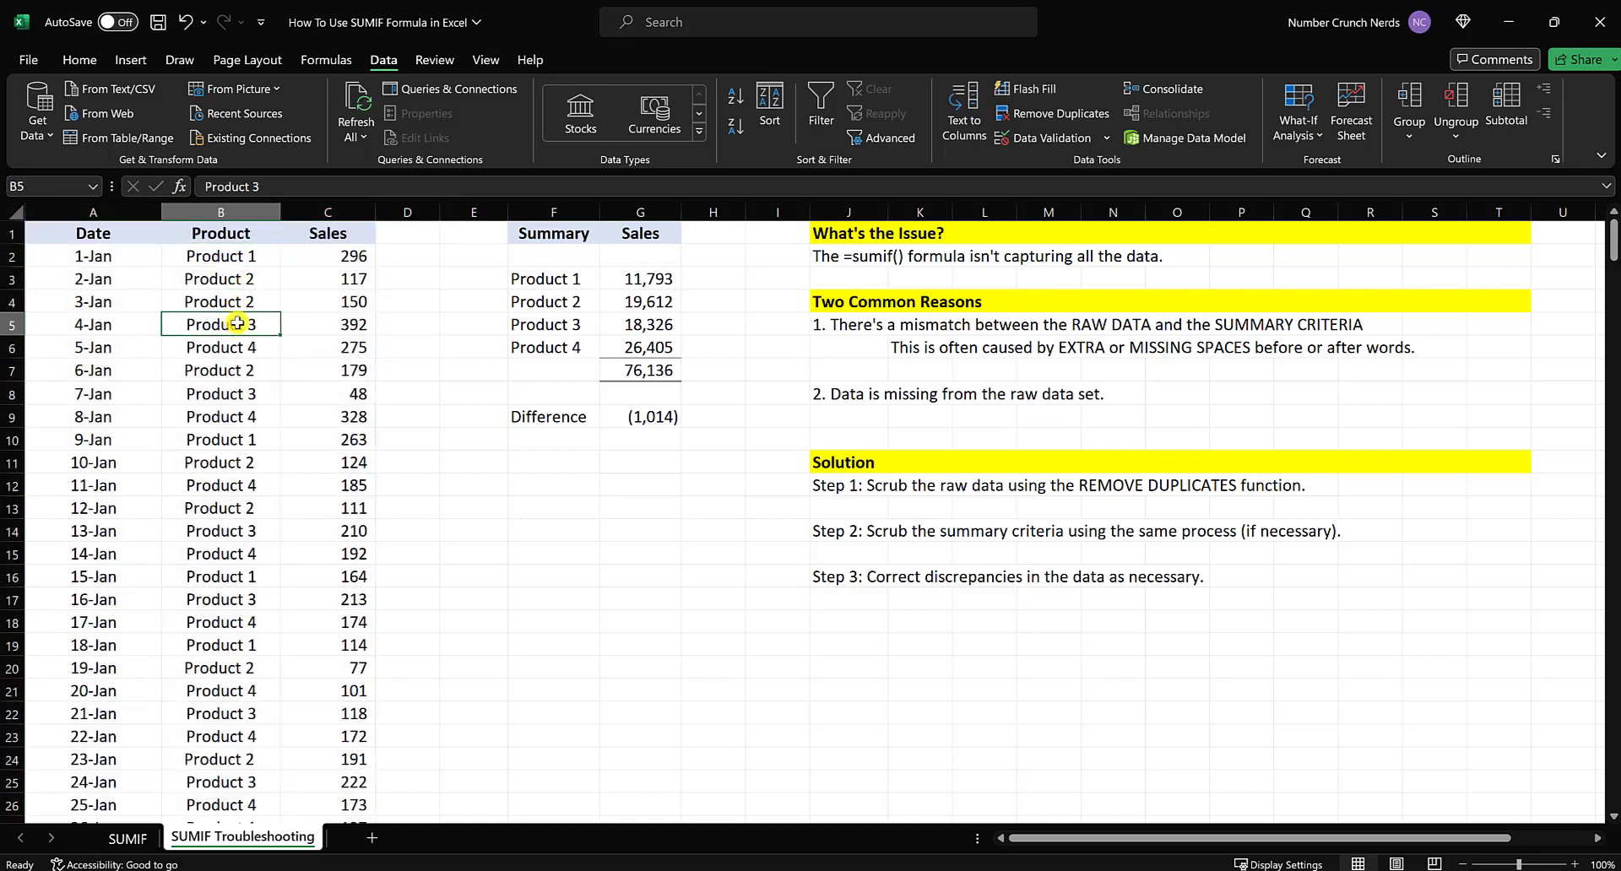
{"action": "left_click", "coordinate": [321, 265]}
{"action": "left_click", "coordinate": [320, 283]}
{"action": "left_click", "coordinate": [302, 304]}
{"action": "left_click", "coordinate": [306, 324]}
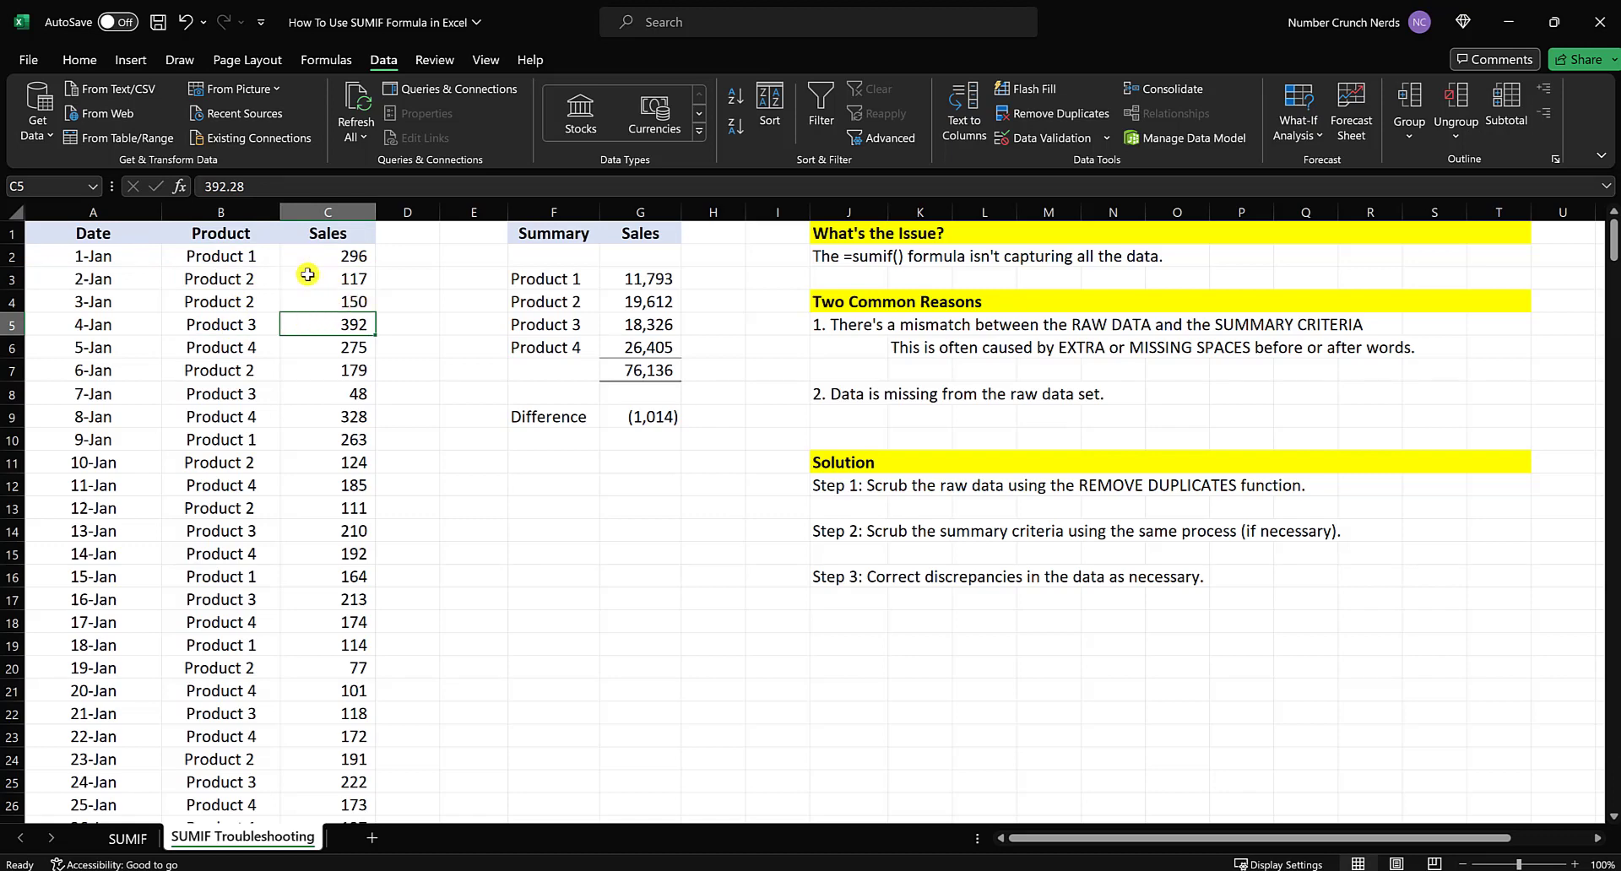
{"action": "left_click", "coordinate": [329, 213]}
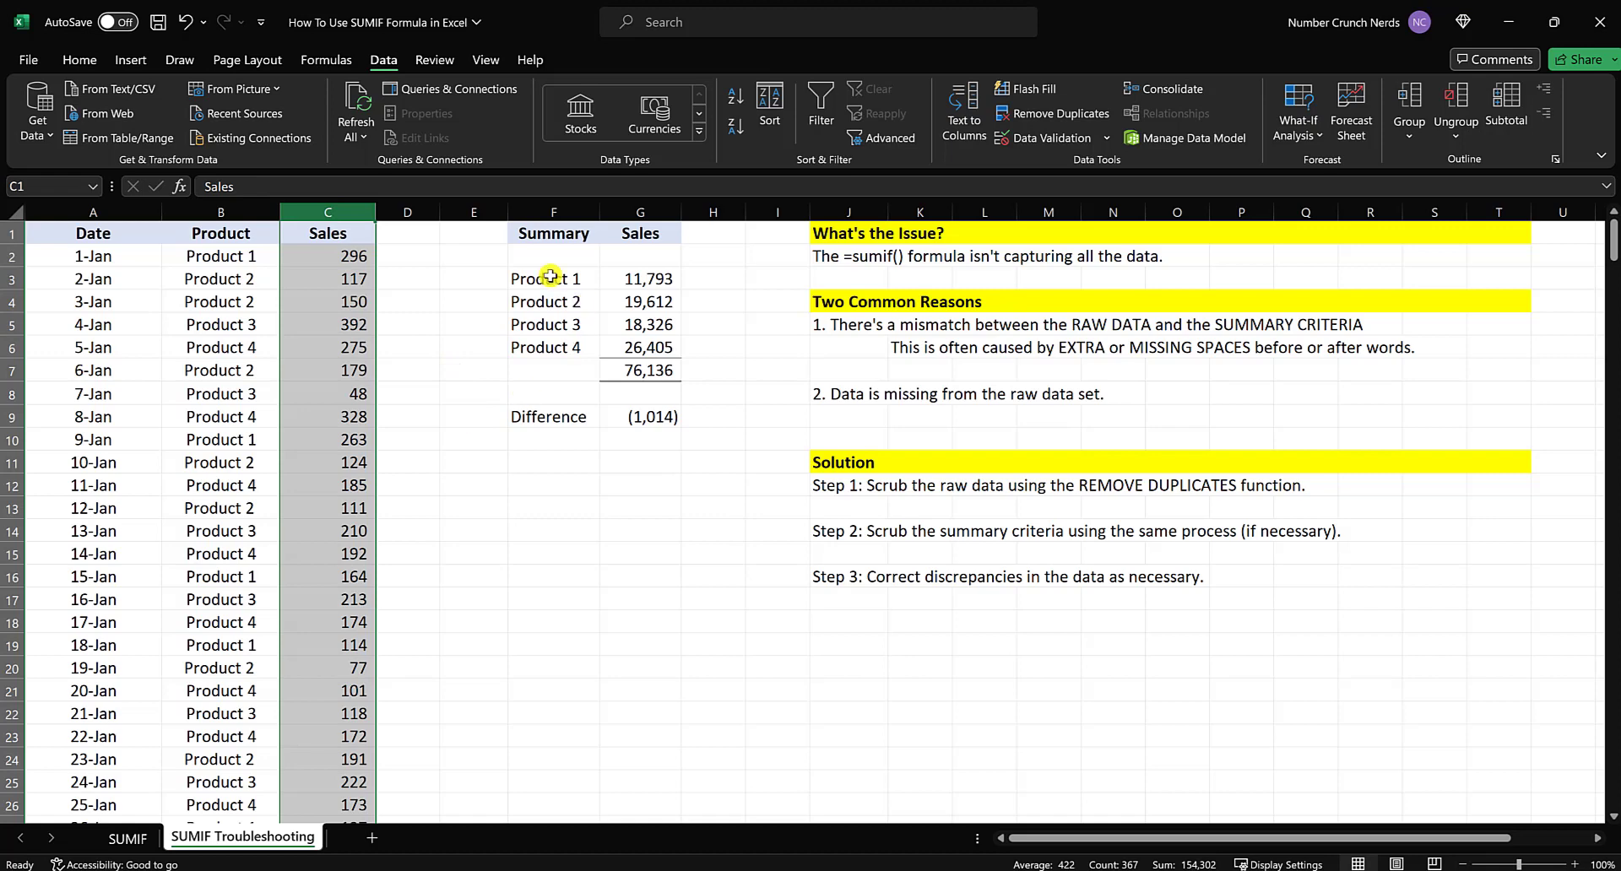
Review the SUMIF formulas for Product 1 to Product 4 and the summary total
{"action": "double_click", "coordinate": [638, 278]}
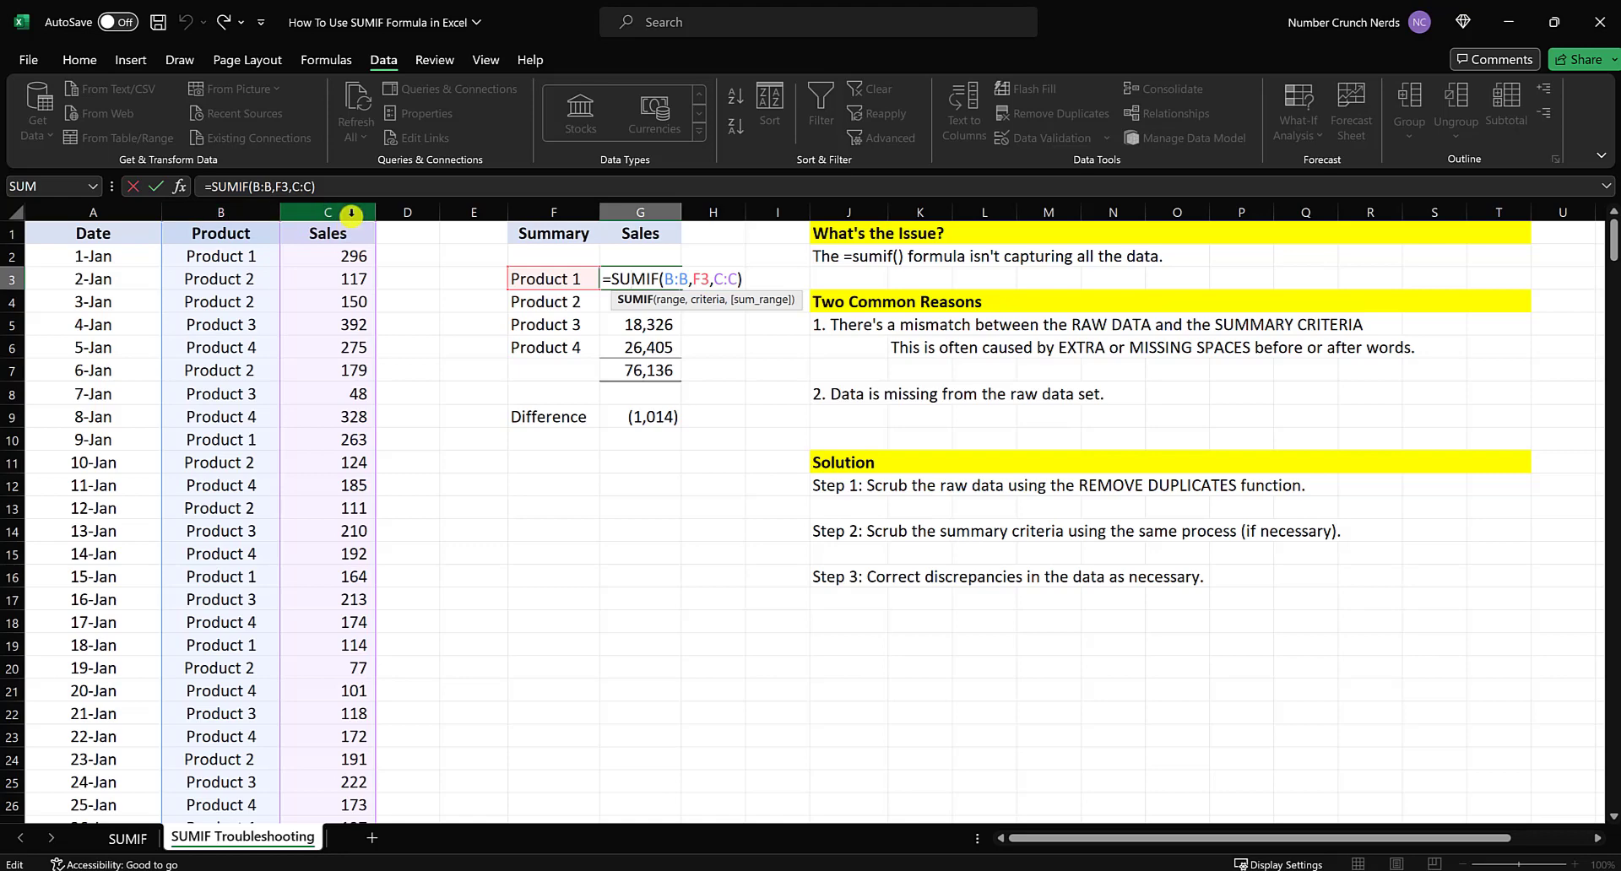
{"action": "key", "text": "Return"}
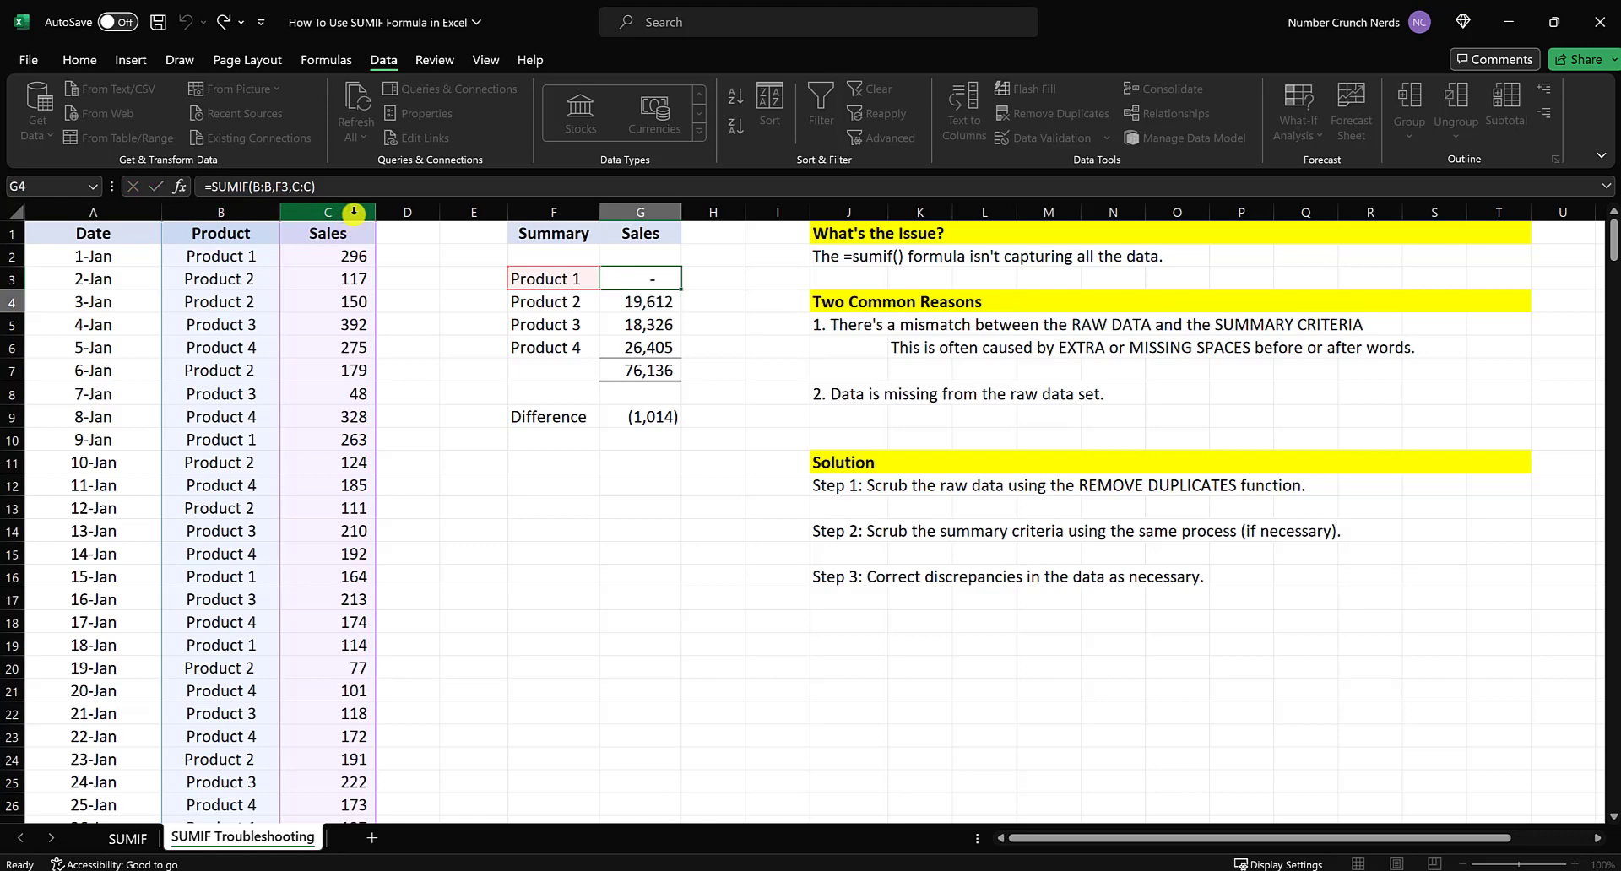
{"action": "double_click", "coordinate": [653, 301]}
{"action": "key", "text": "Return"}
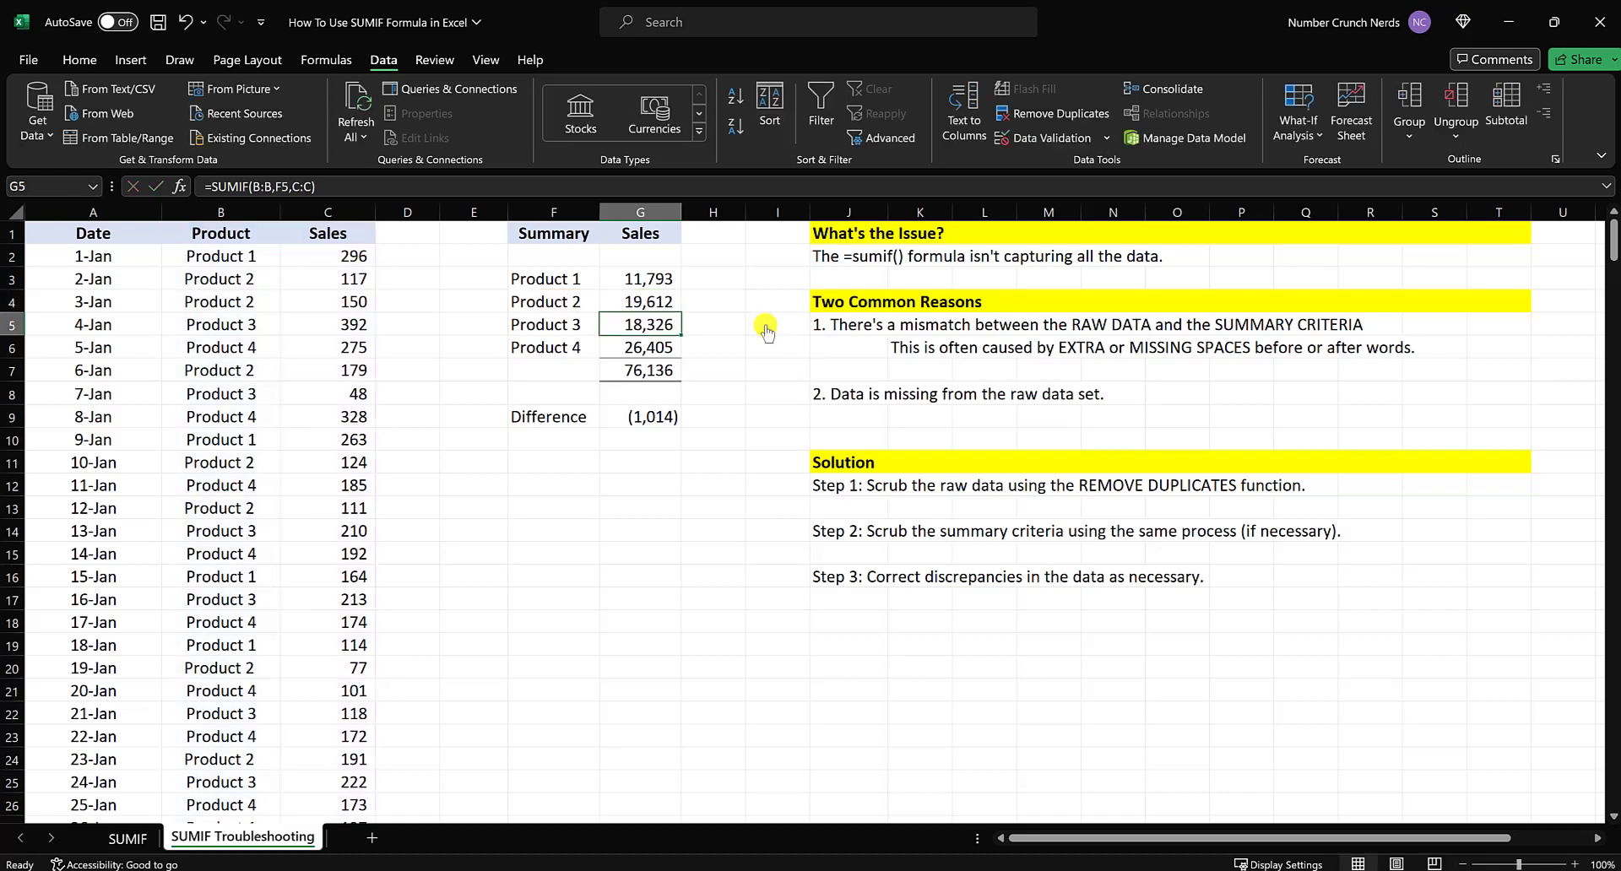
{"action": "double_click", "coordinate": [624, 325]}
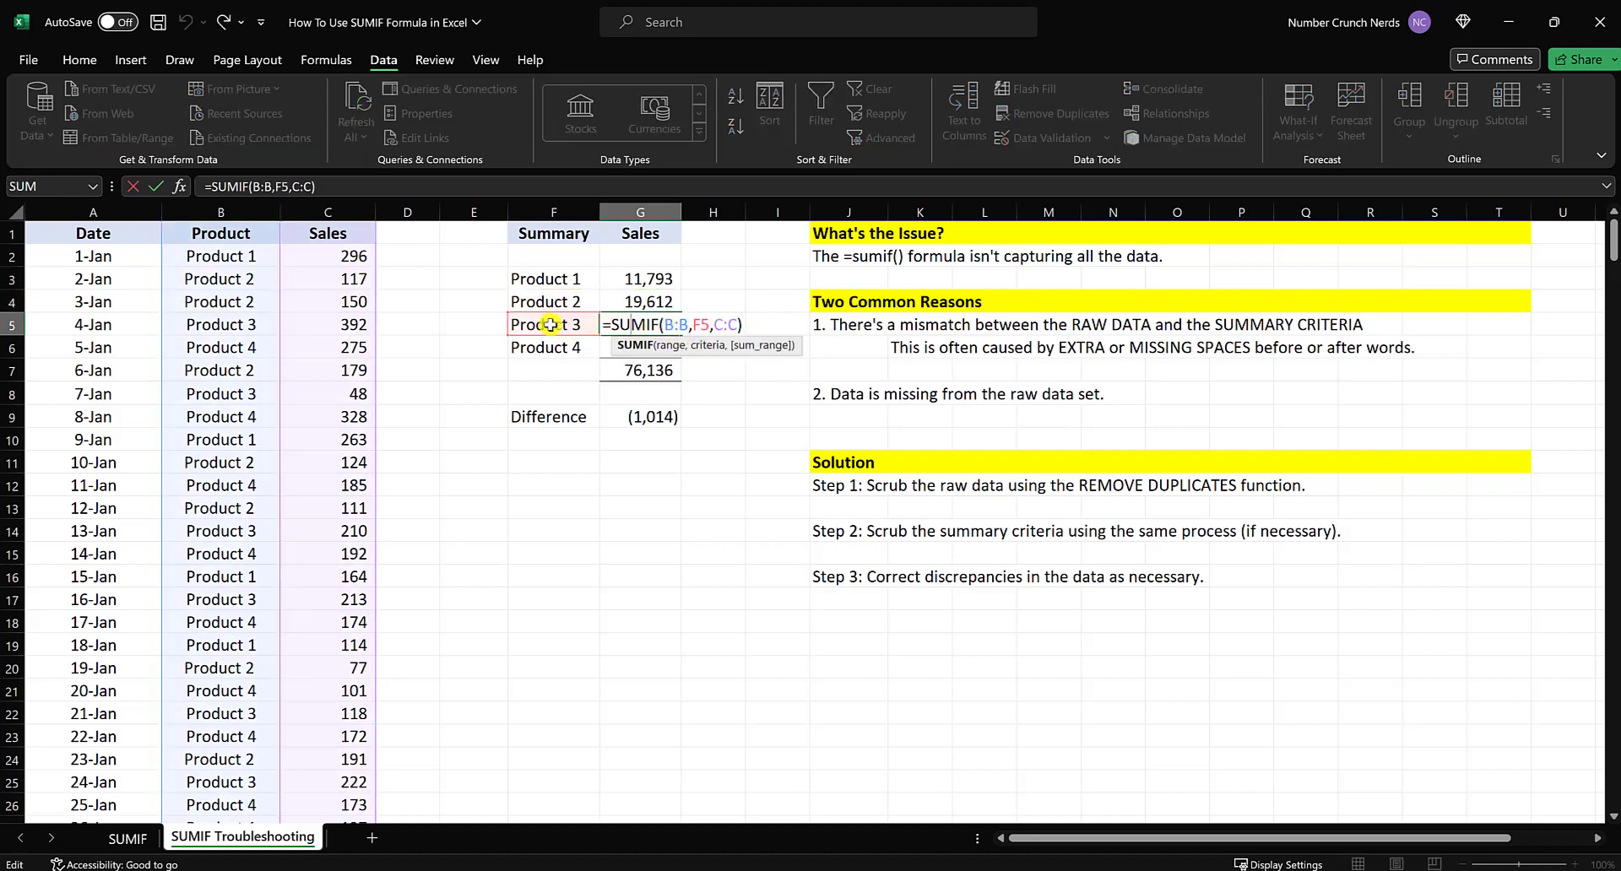
{"action": "left_click", "coordinate": [626, 329]}
{"action": "key", "text": "Return"}
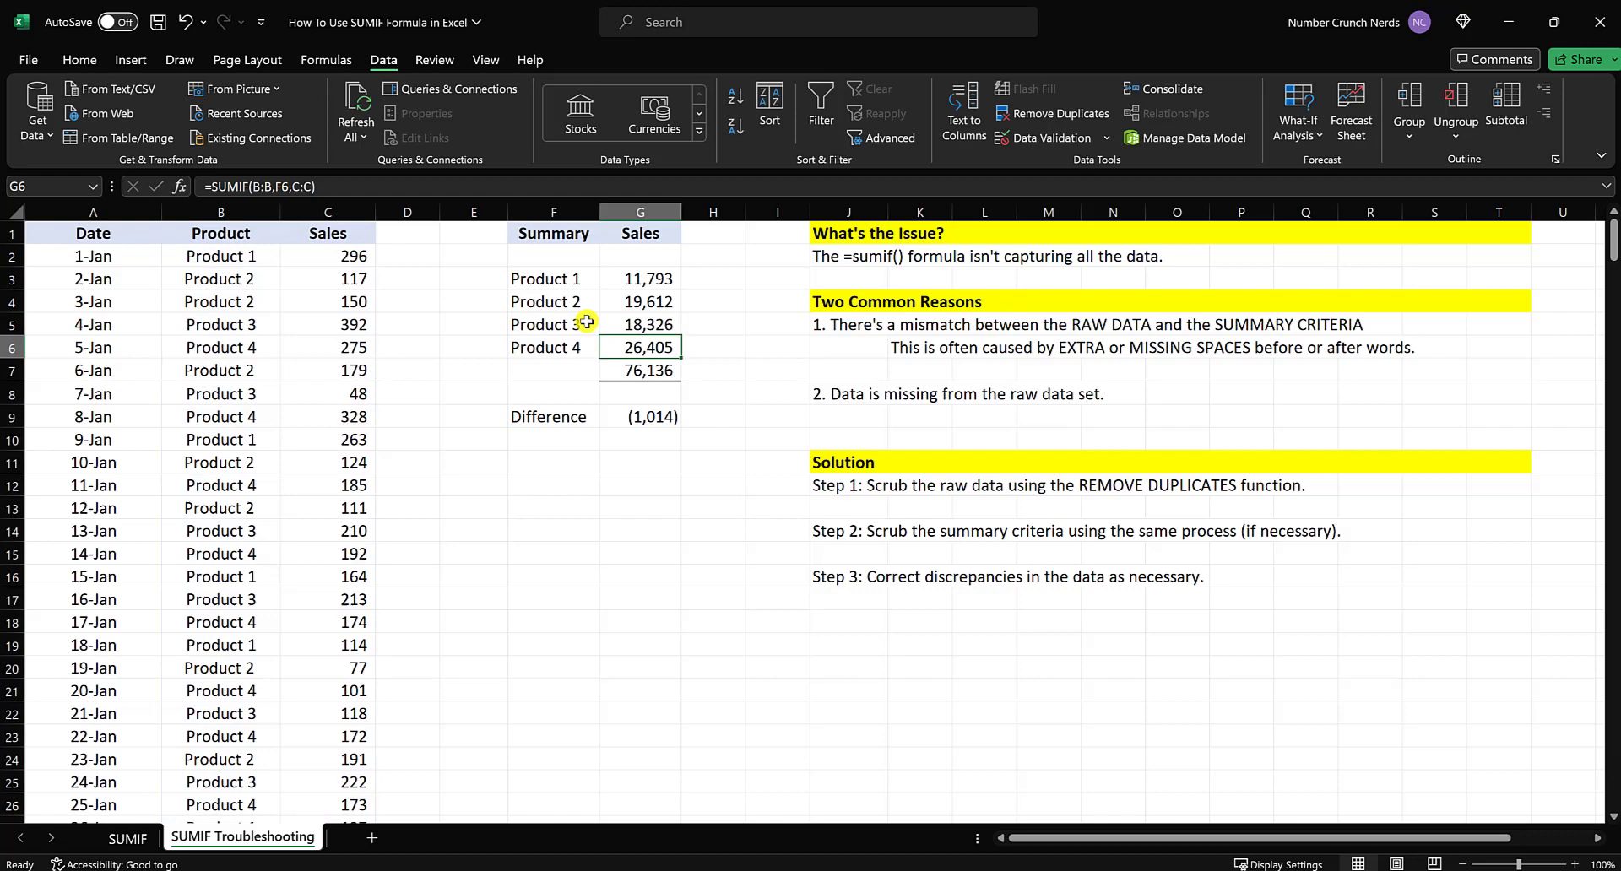
{"action": "double_click", "coordinate": [637, 348]}
{"action": "key", "text": "Return"}
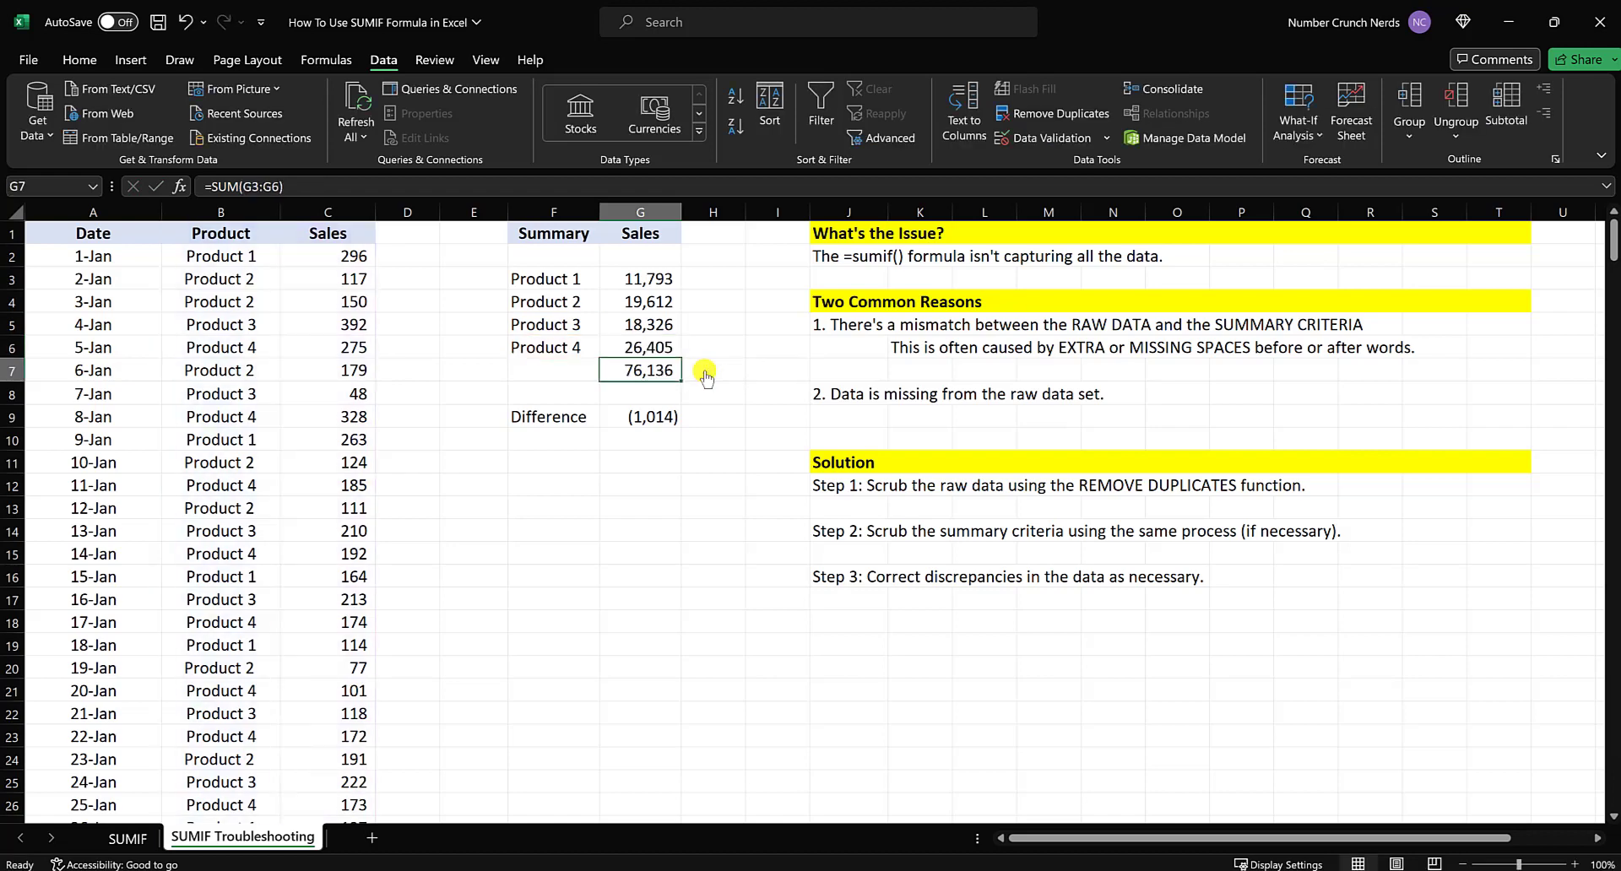
{"action": "double_click", "coordinate": [645, 369]}
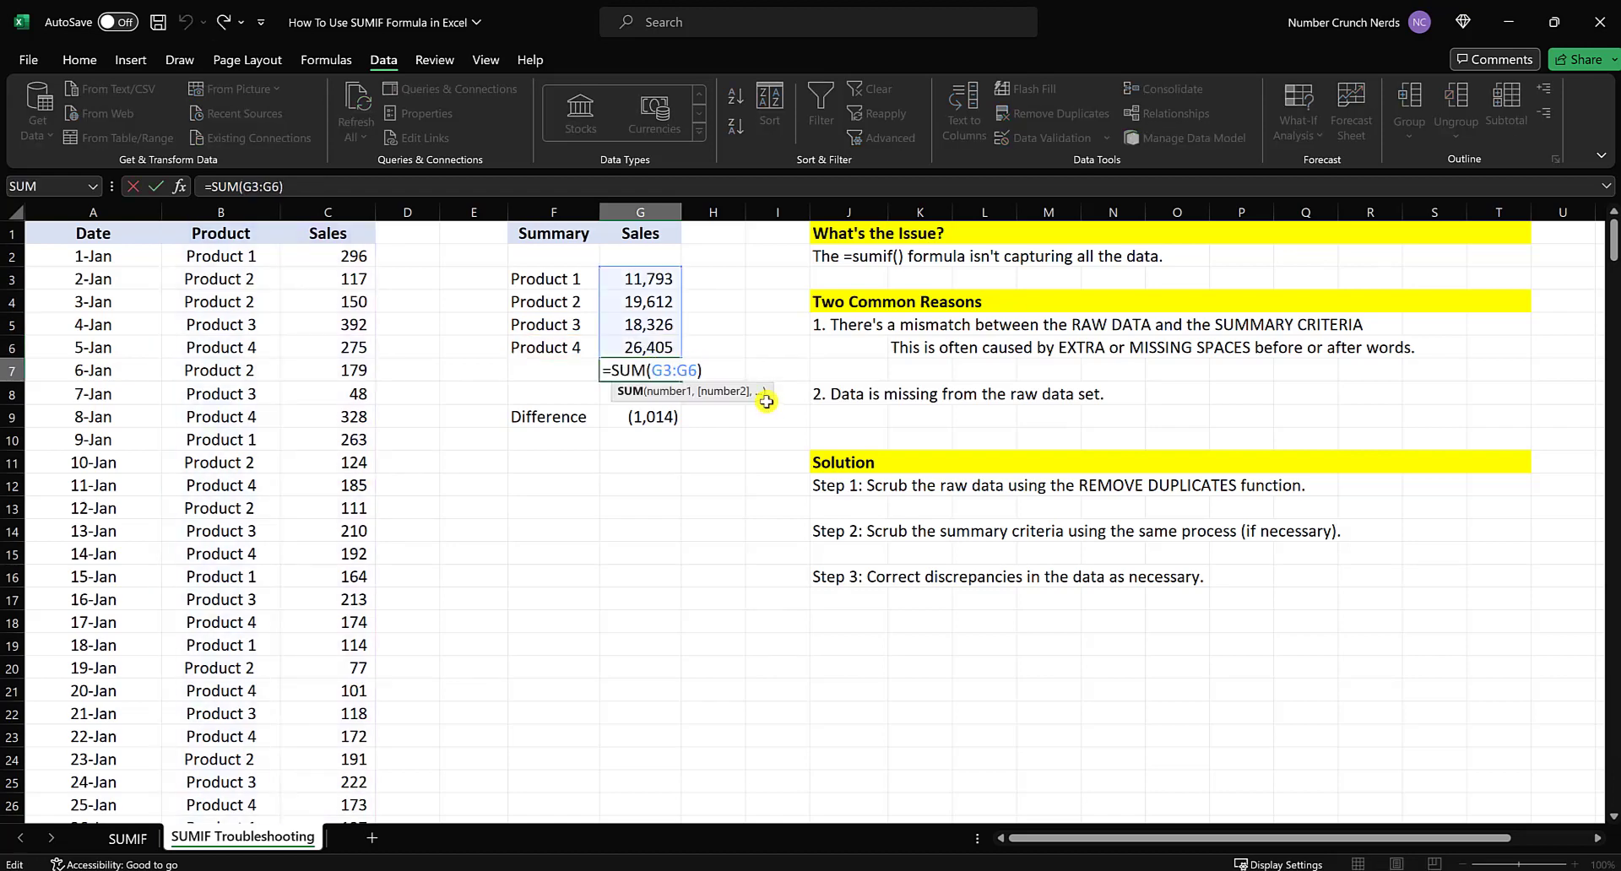
{"action": "key", "text": "Return"}
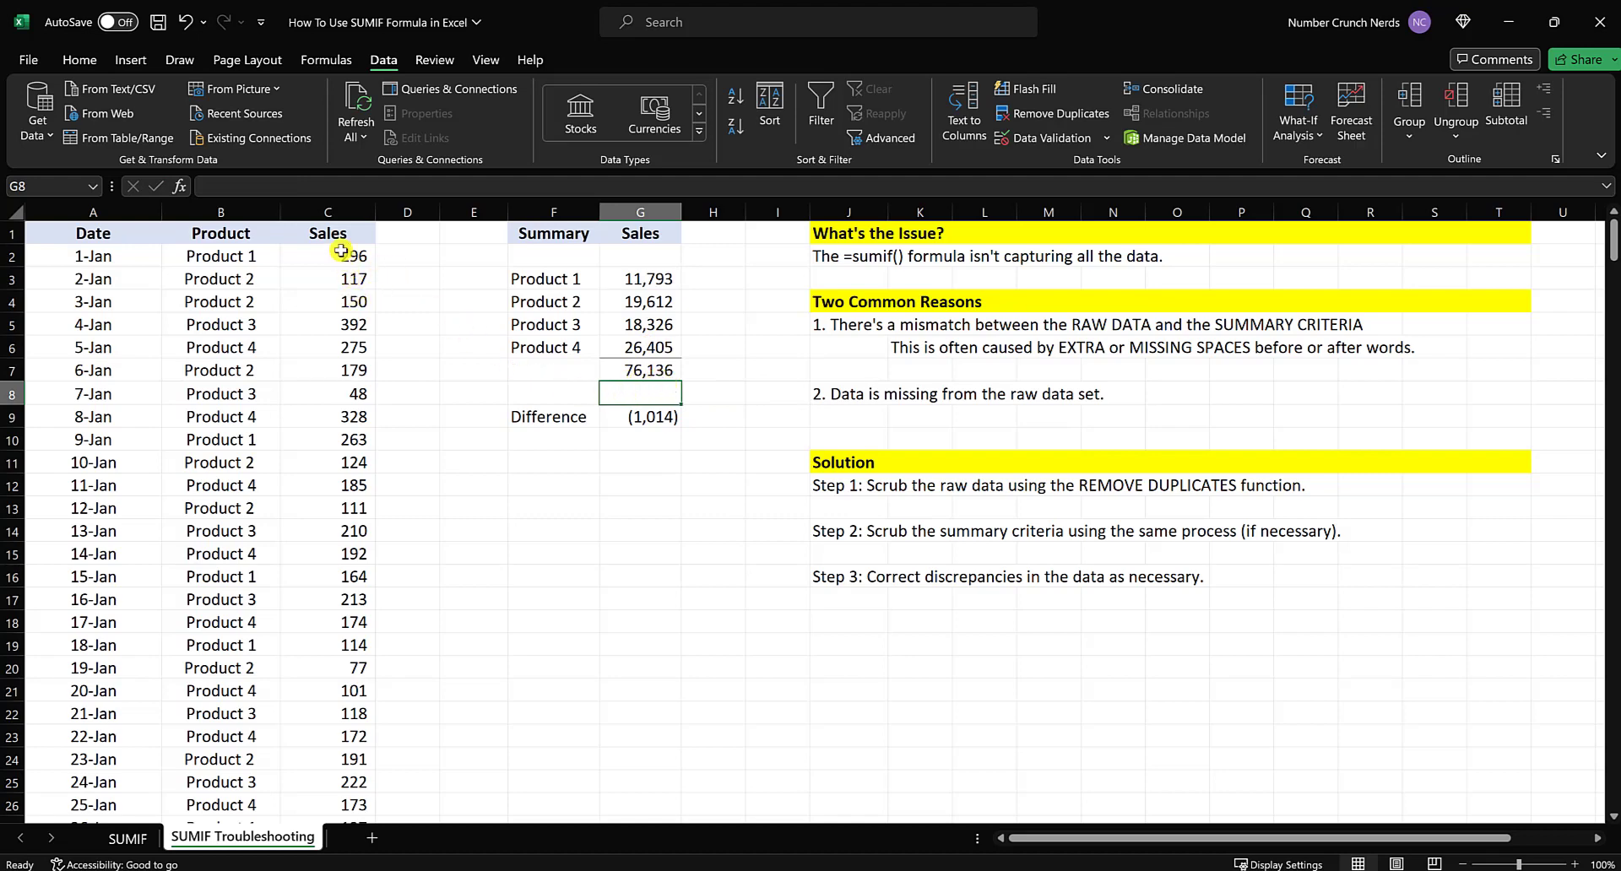
Check the raw data grand total formula in C367 against the Sales column
{"action": "left_click", "coordinate": [336, 212]}
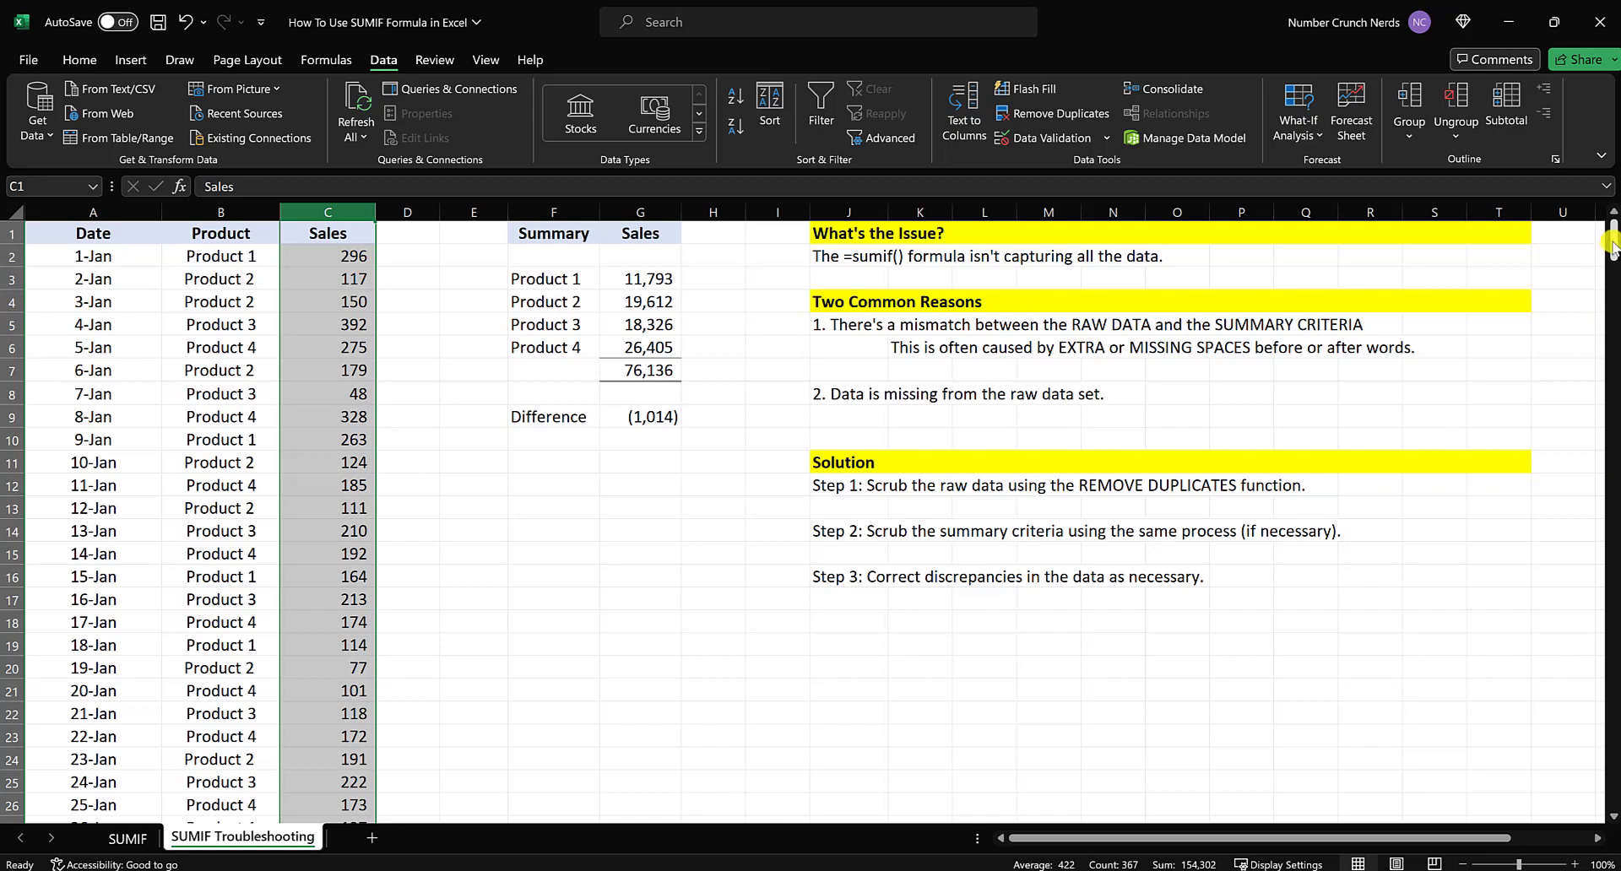
{"action": "left_click_drag", "start_coordinate": [1611, 244], "coordinate": [1610, 798]}
{"action": "scroll", "coordinate": [774, 547], "scroll_direction": "down", "scroll_amount": 3}
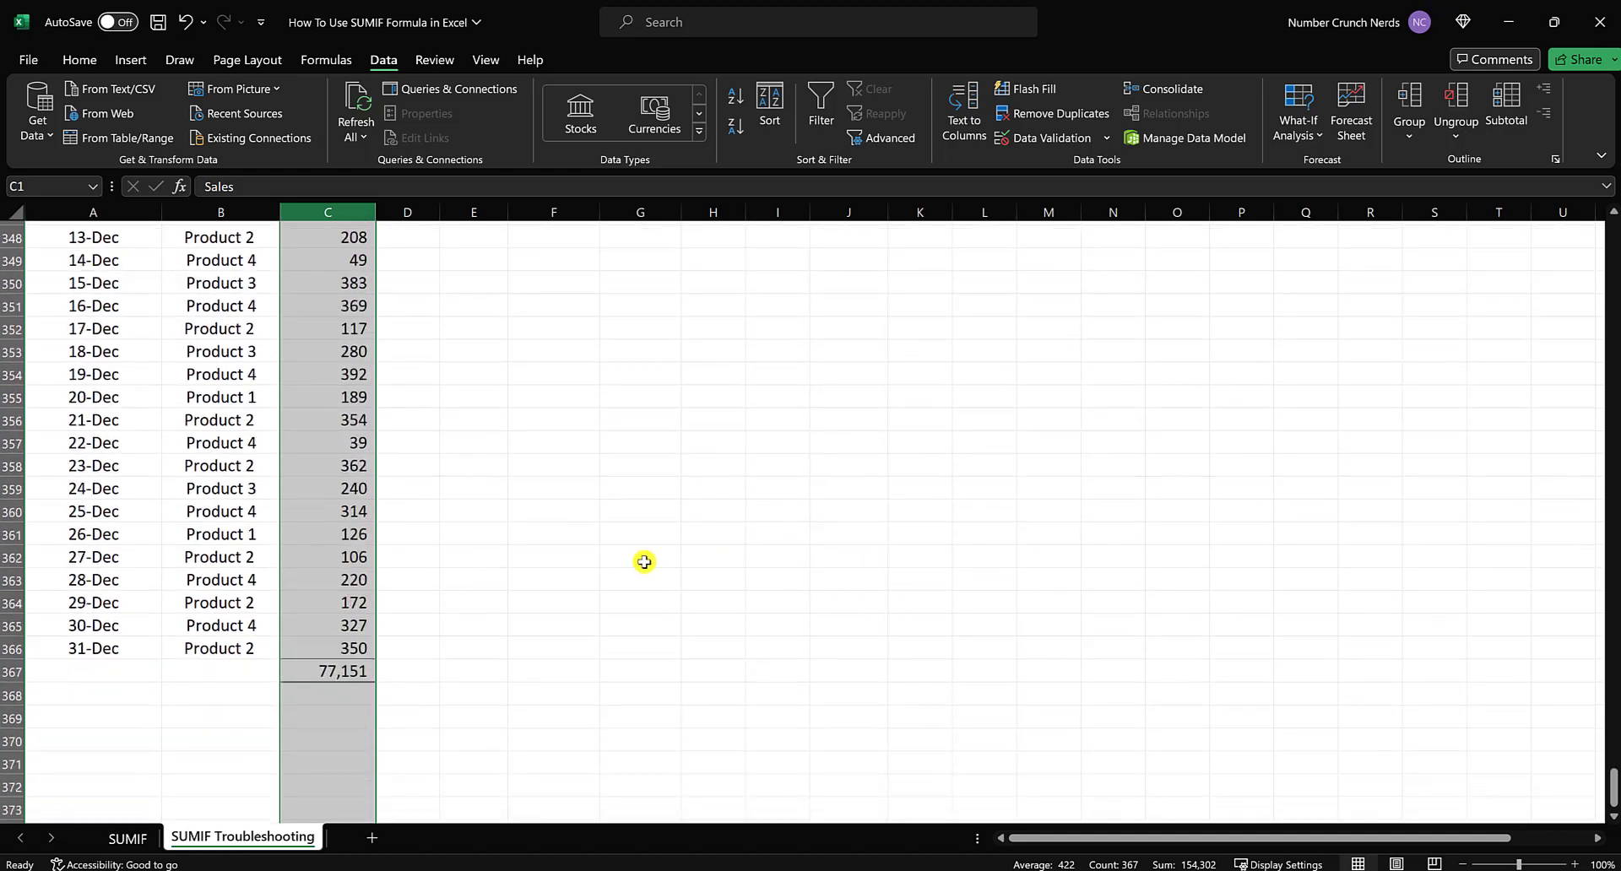
{"action": "left_click", "coordinate": [347, 651]}
{"action": "double_click", "coordinate": [347, 651]}
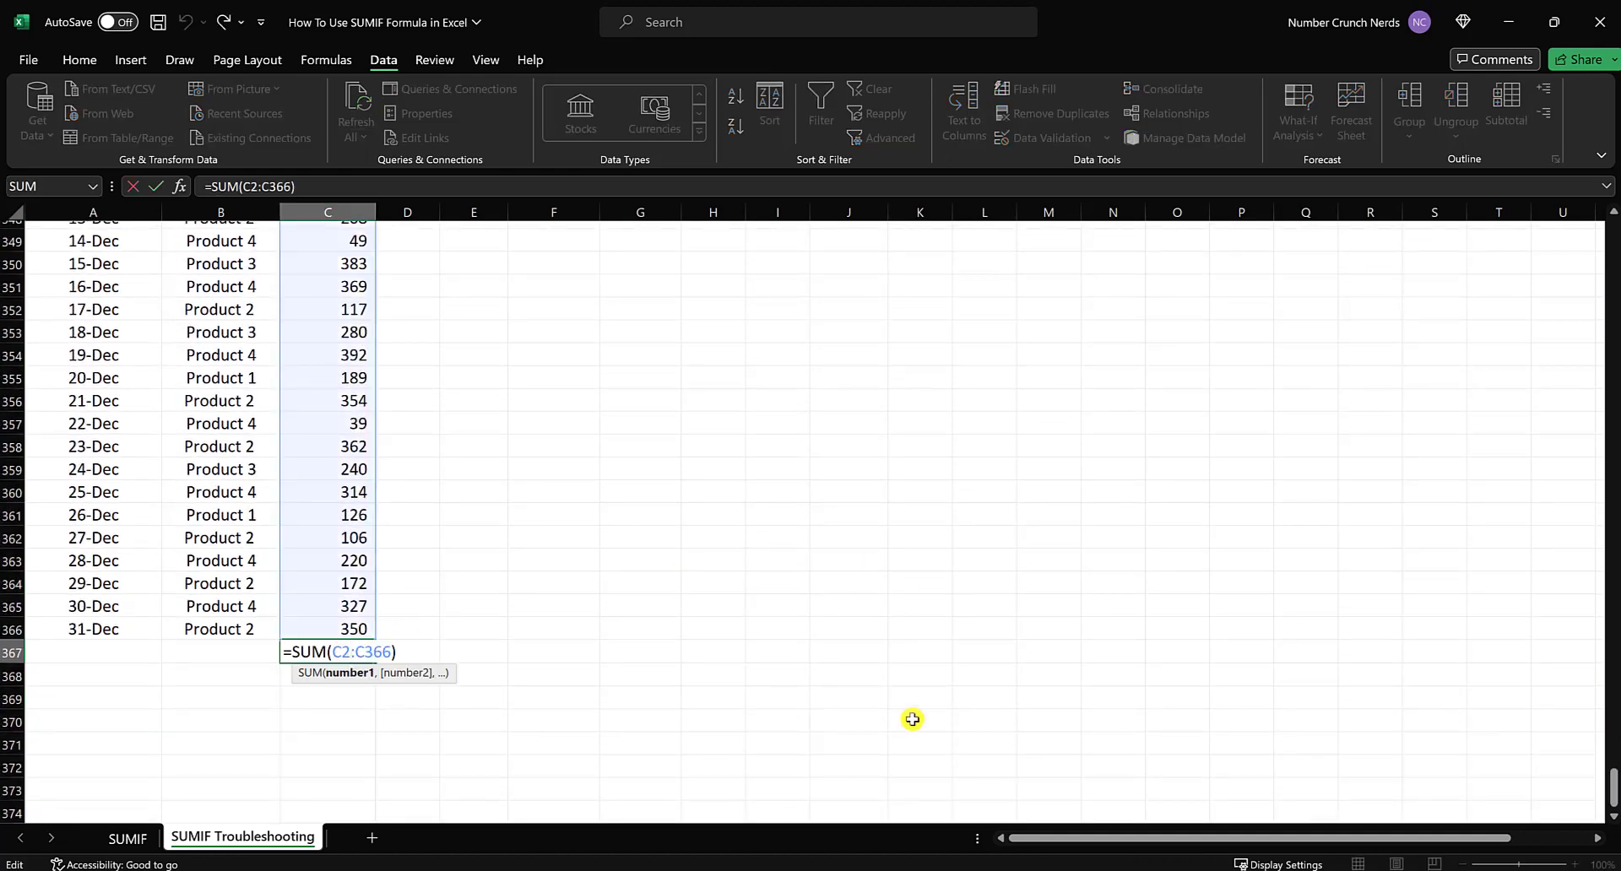
{"action": "key", "text": "Return"}
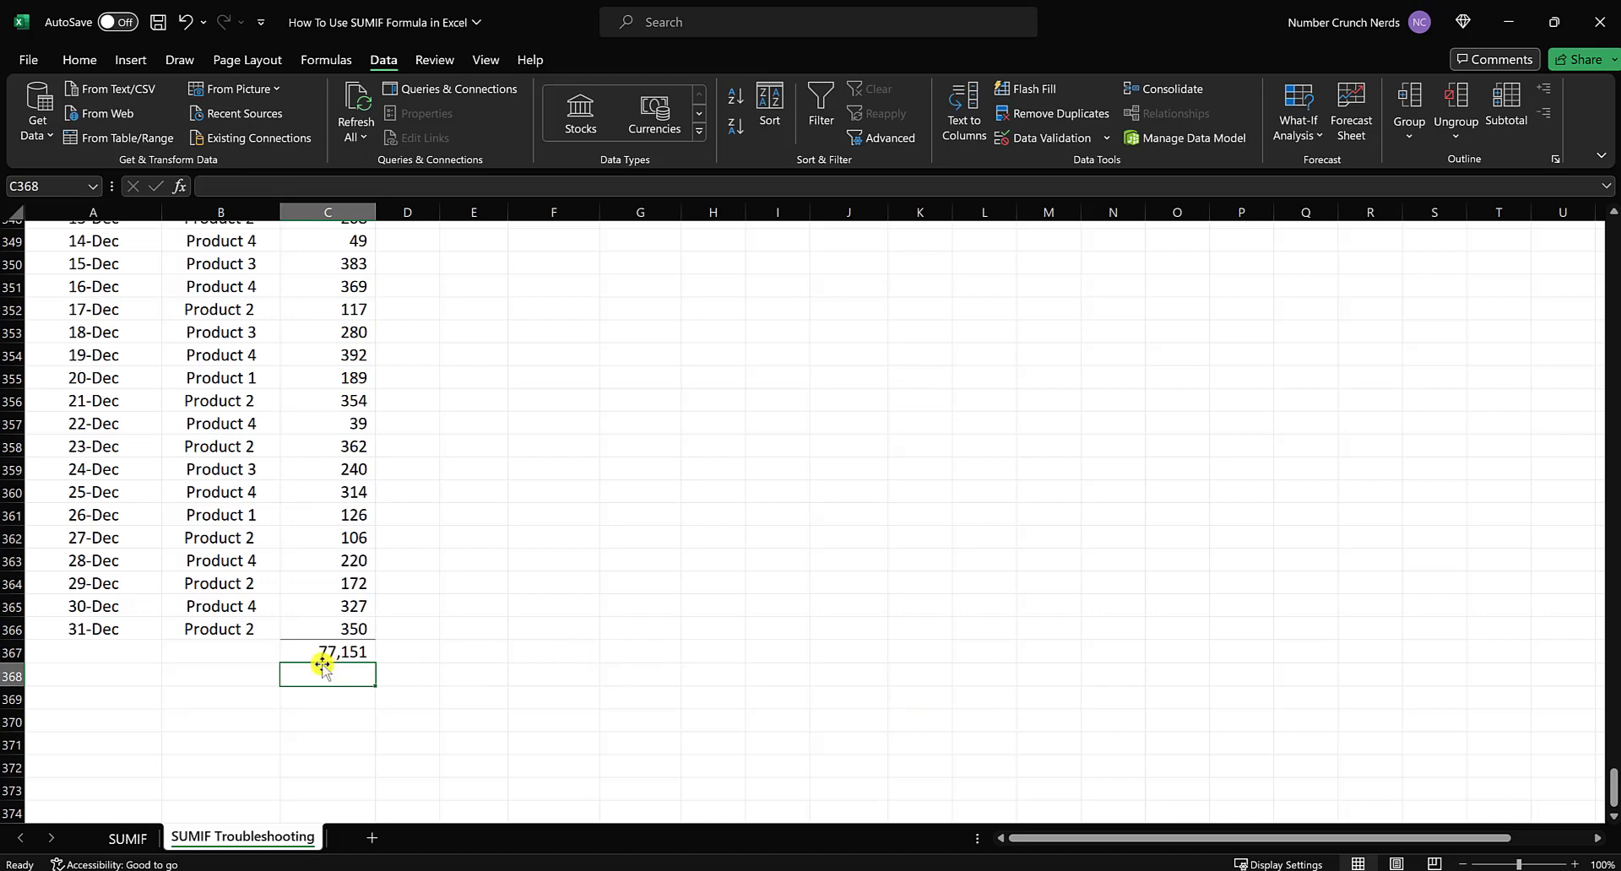
{"action": "left_click", "coordinate": [304, 653]}
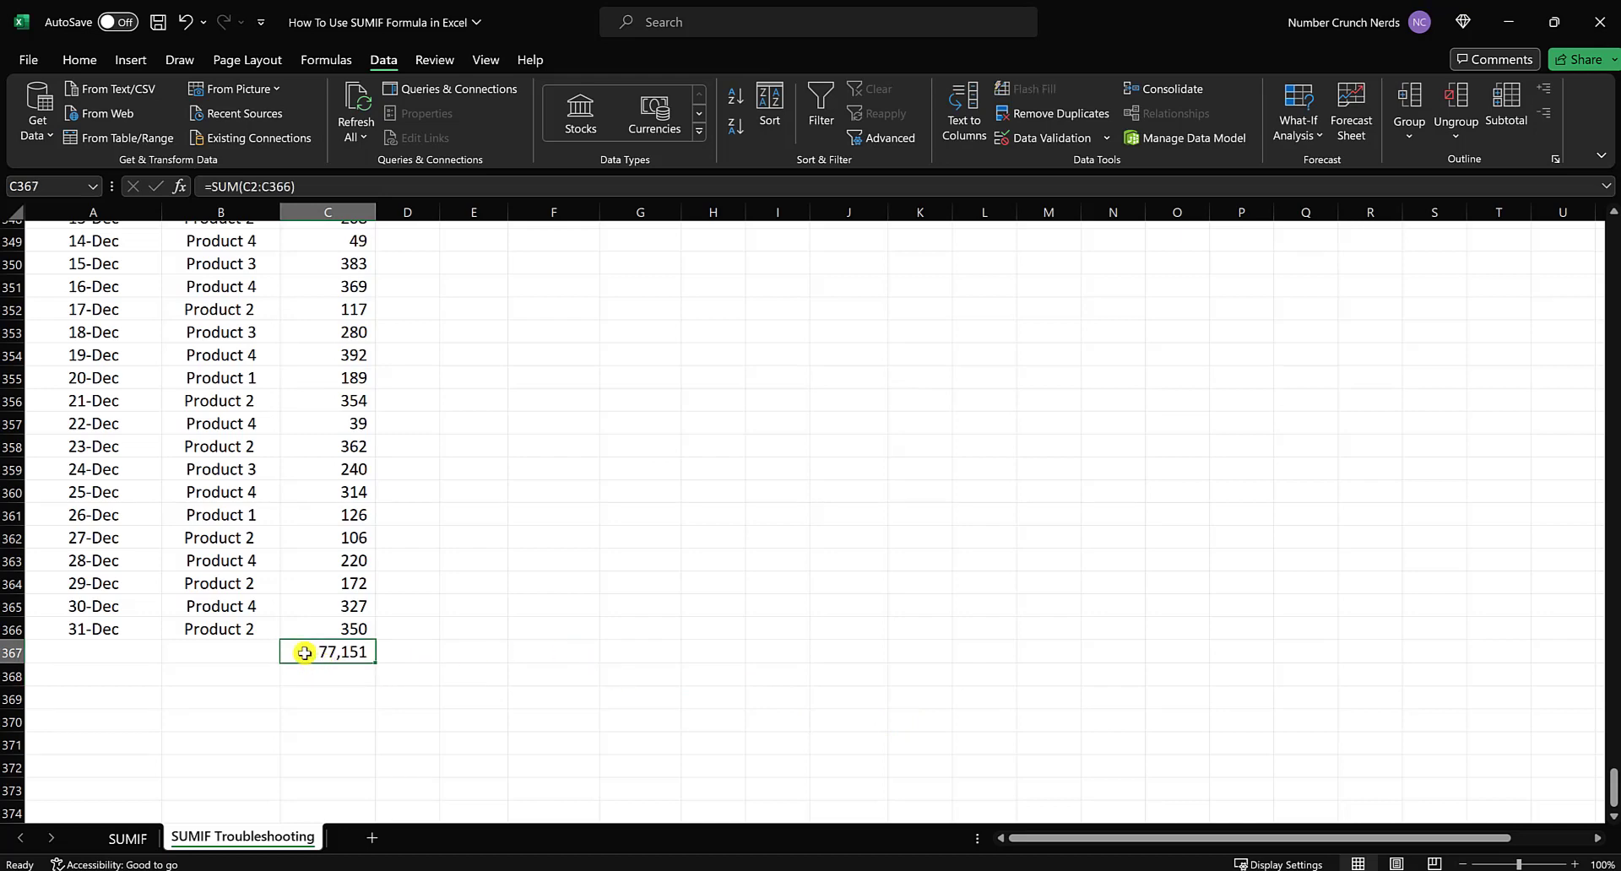
{"action": "left_click_drag", "start_coordinate": [1609, 773], "coordinate": [1614, 232]}
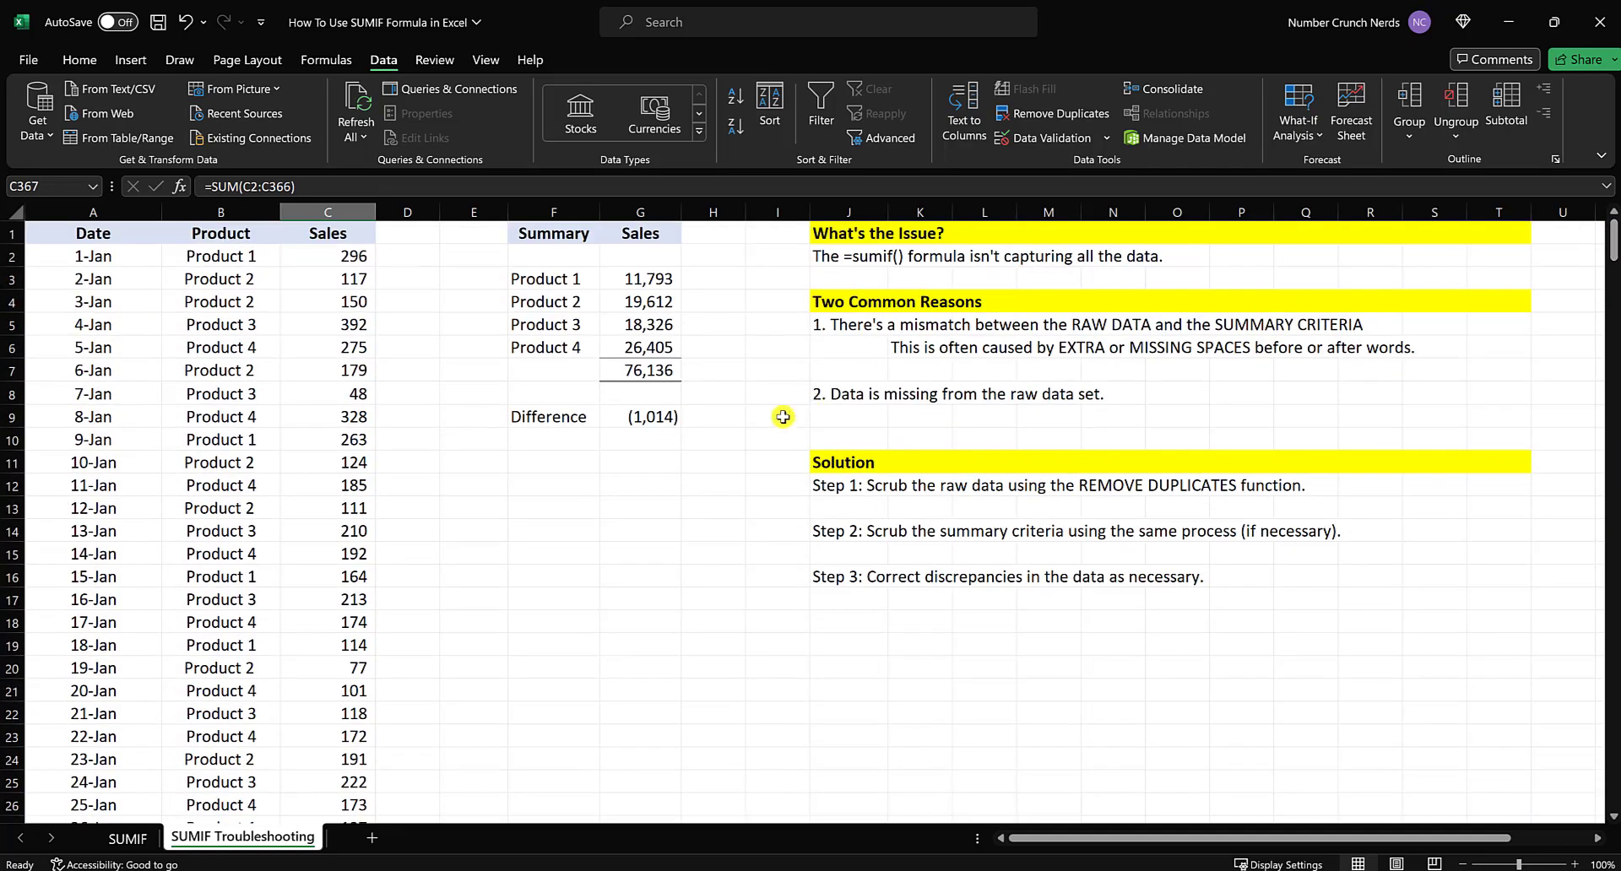
Compare the summary total in G7 and the Difference formula in G9 with the Sales sum
{"action": "left_click", "coordinate": [631, 373]}
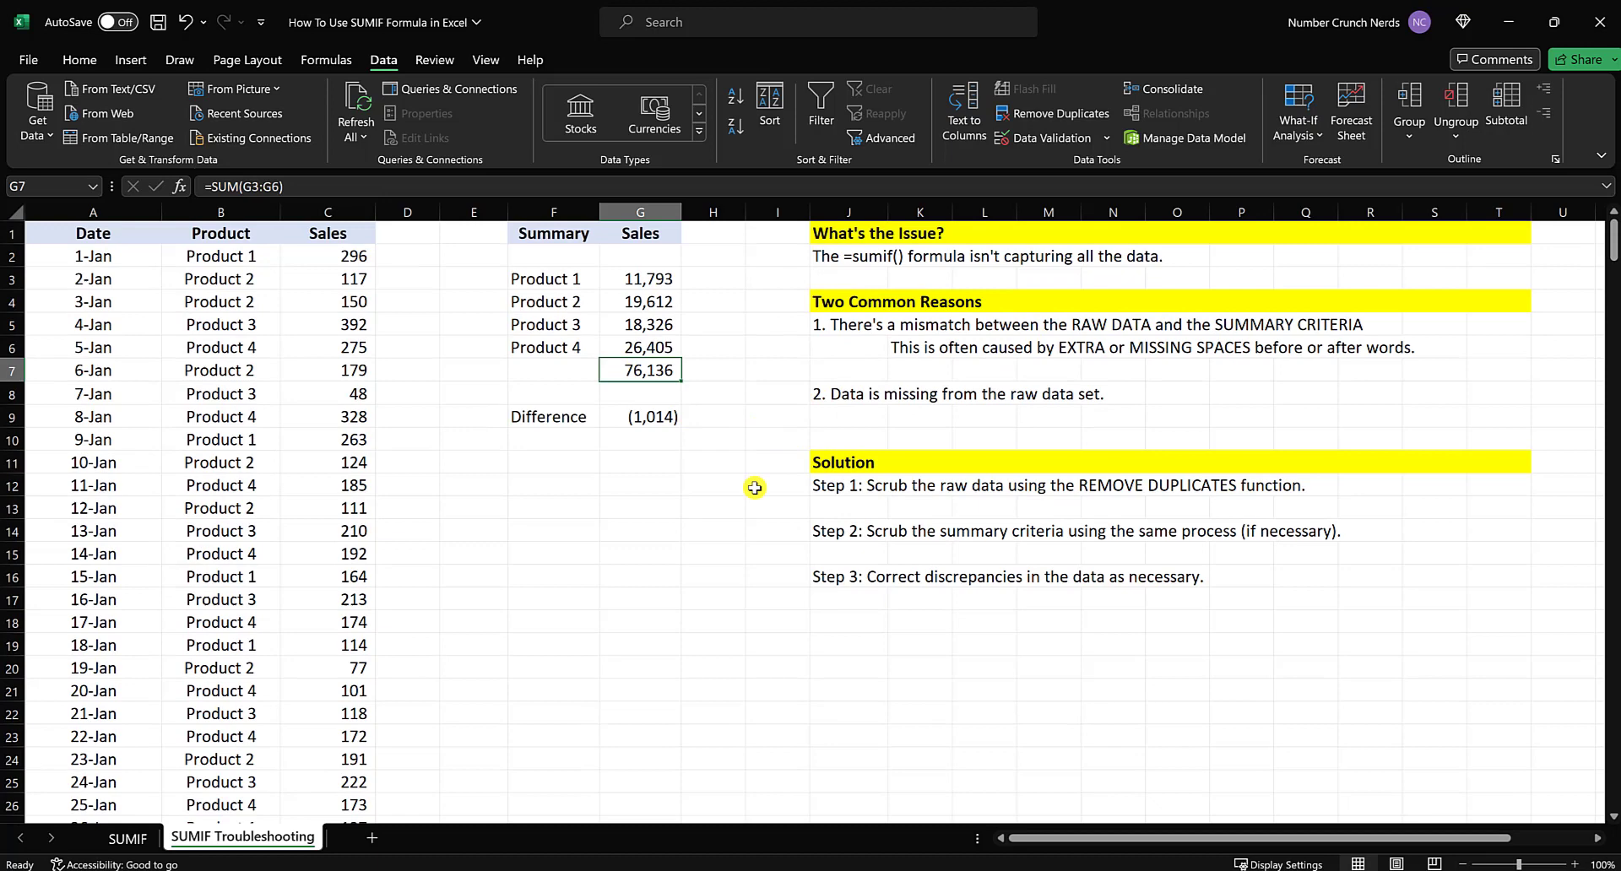
{"action": "double_click", "coordinate": [639, 417]}
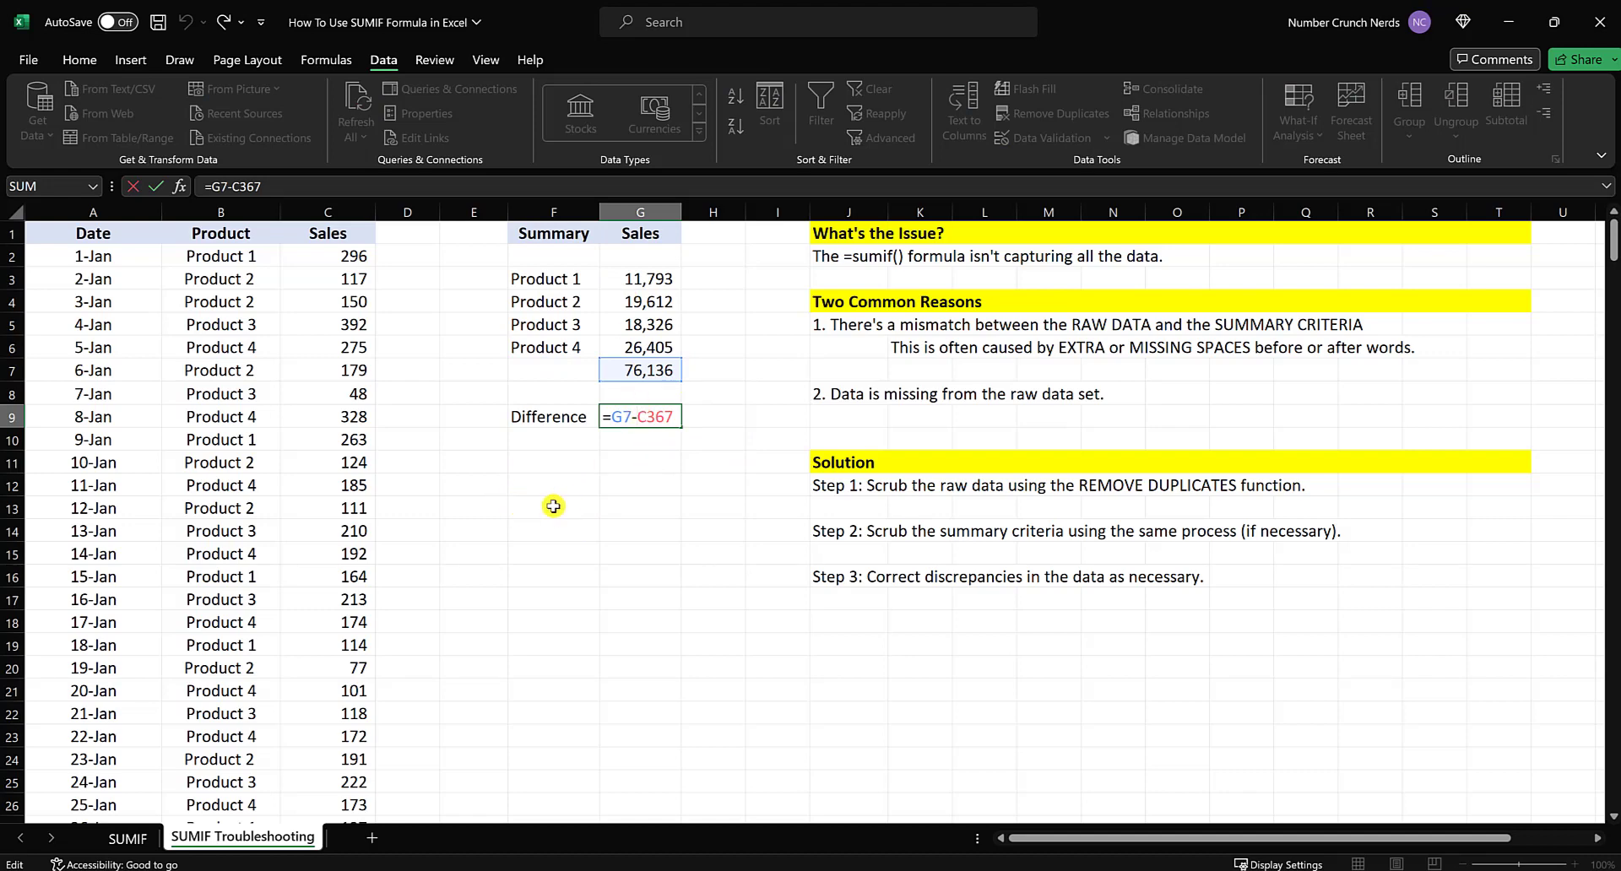
{"action": "key", "text": "Return"}
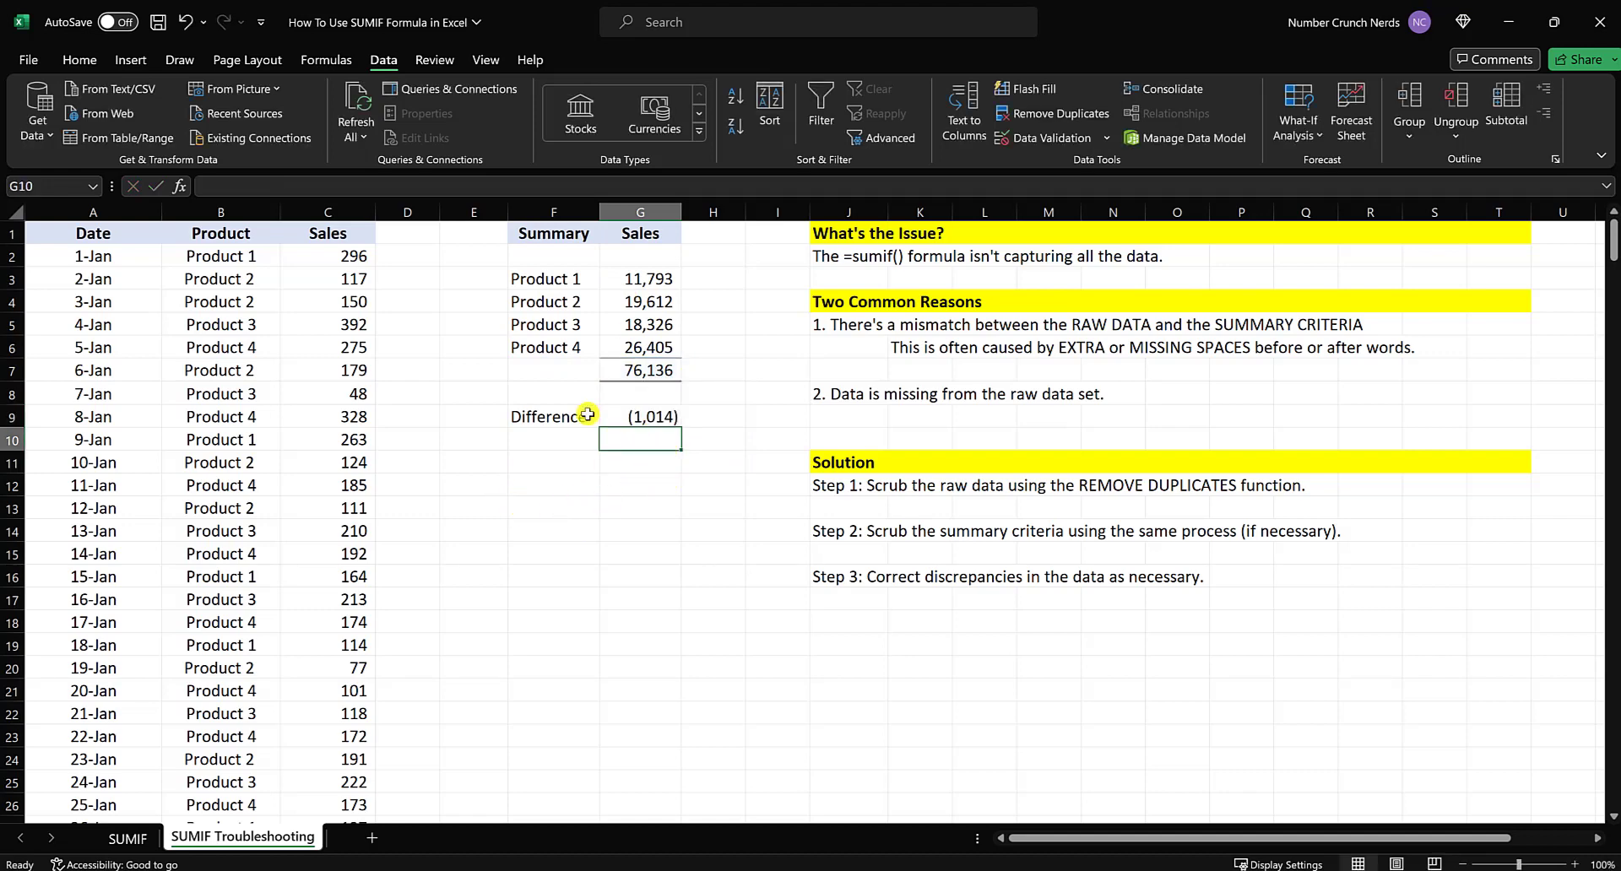
{"action": "left_click", "coordinate": [617, 416]}
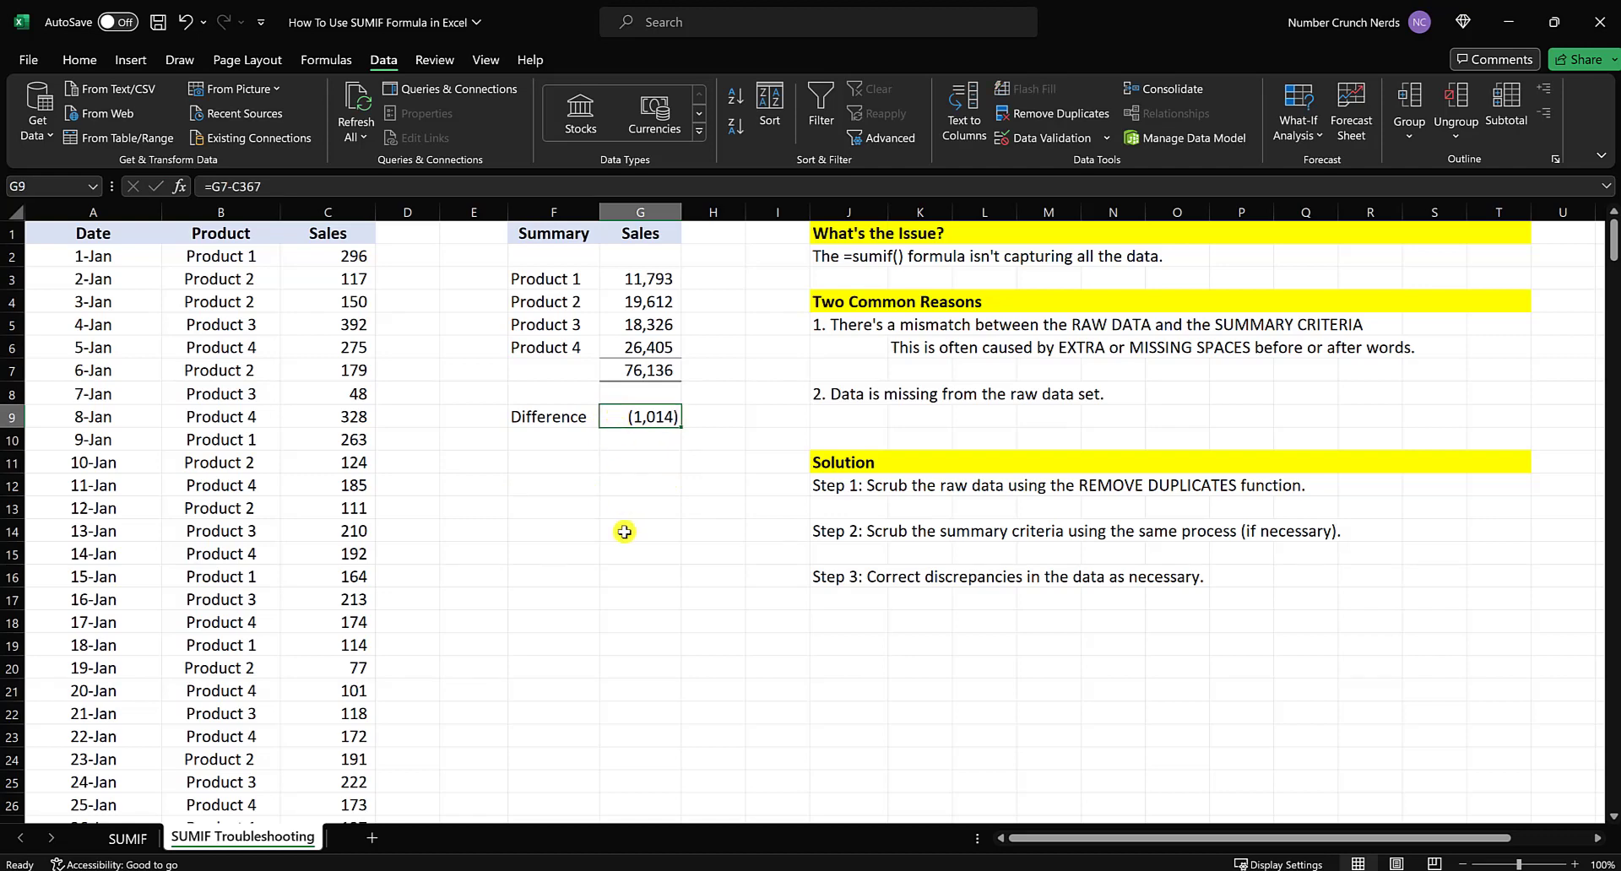
{"action": "left_click", "coordinate": [330, 212]}
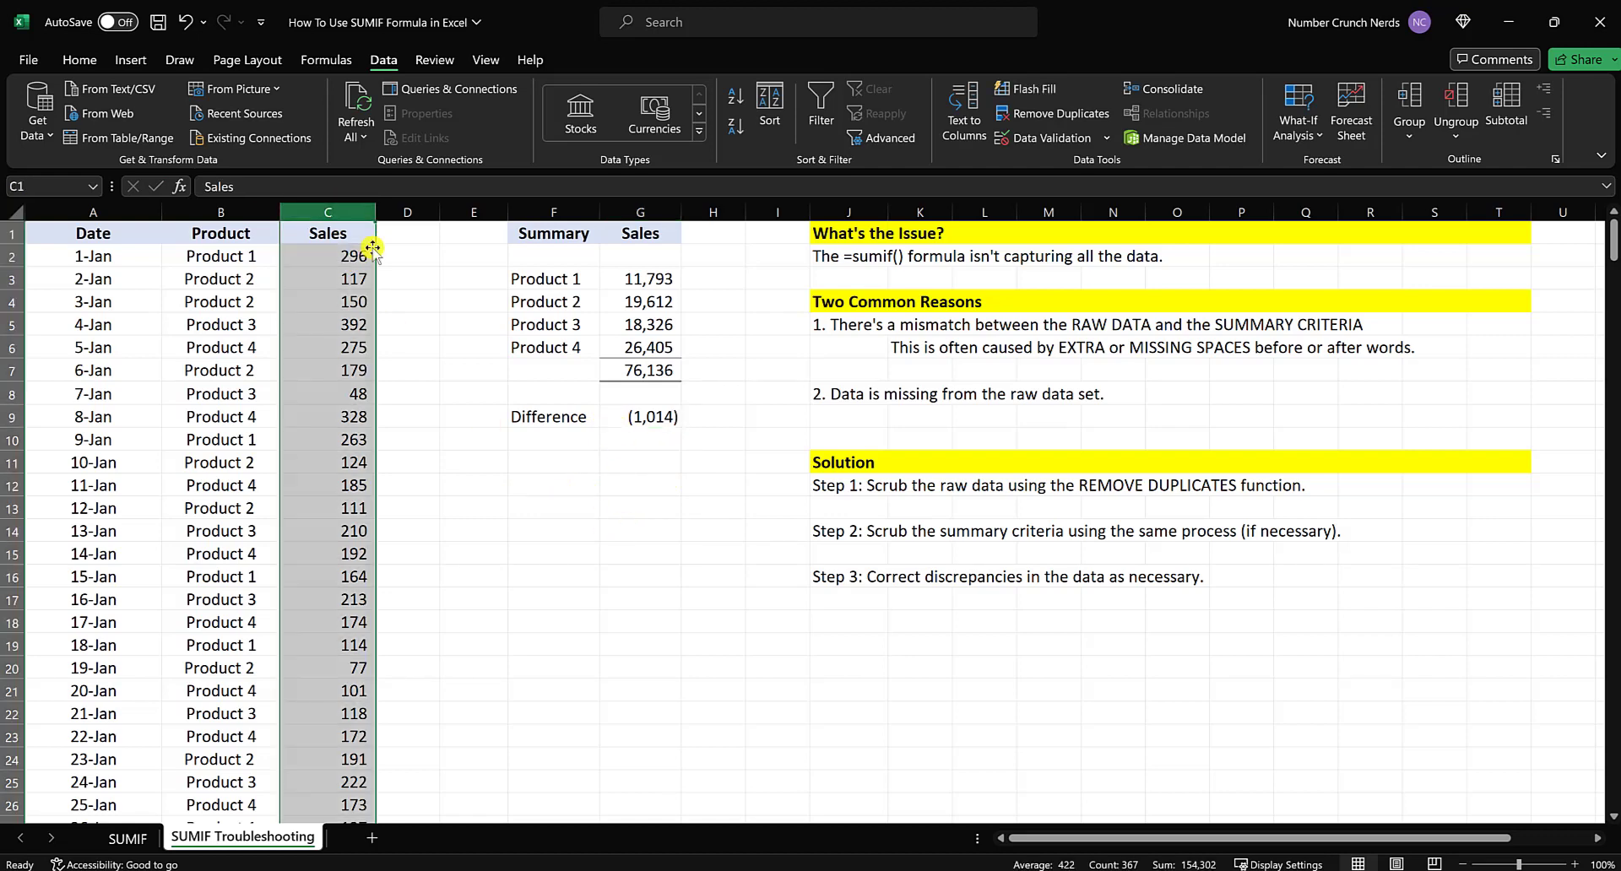
{"action": "left_click_drag", "start_coordinate": [547, 278], "coordinate": [657, 371]}
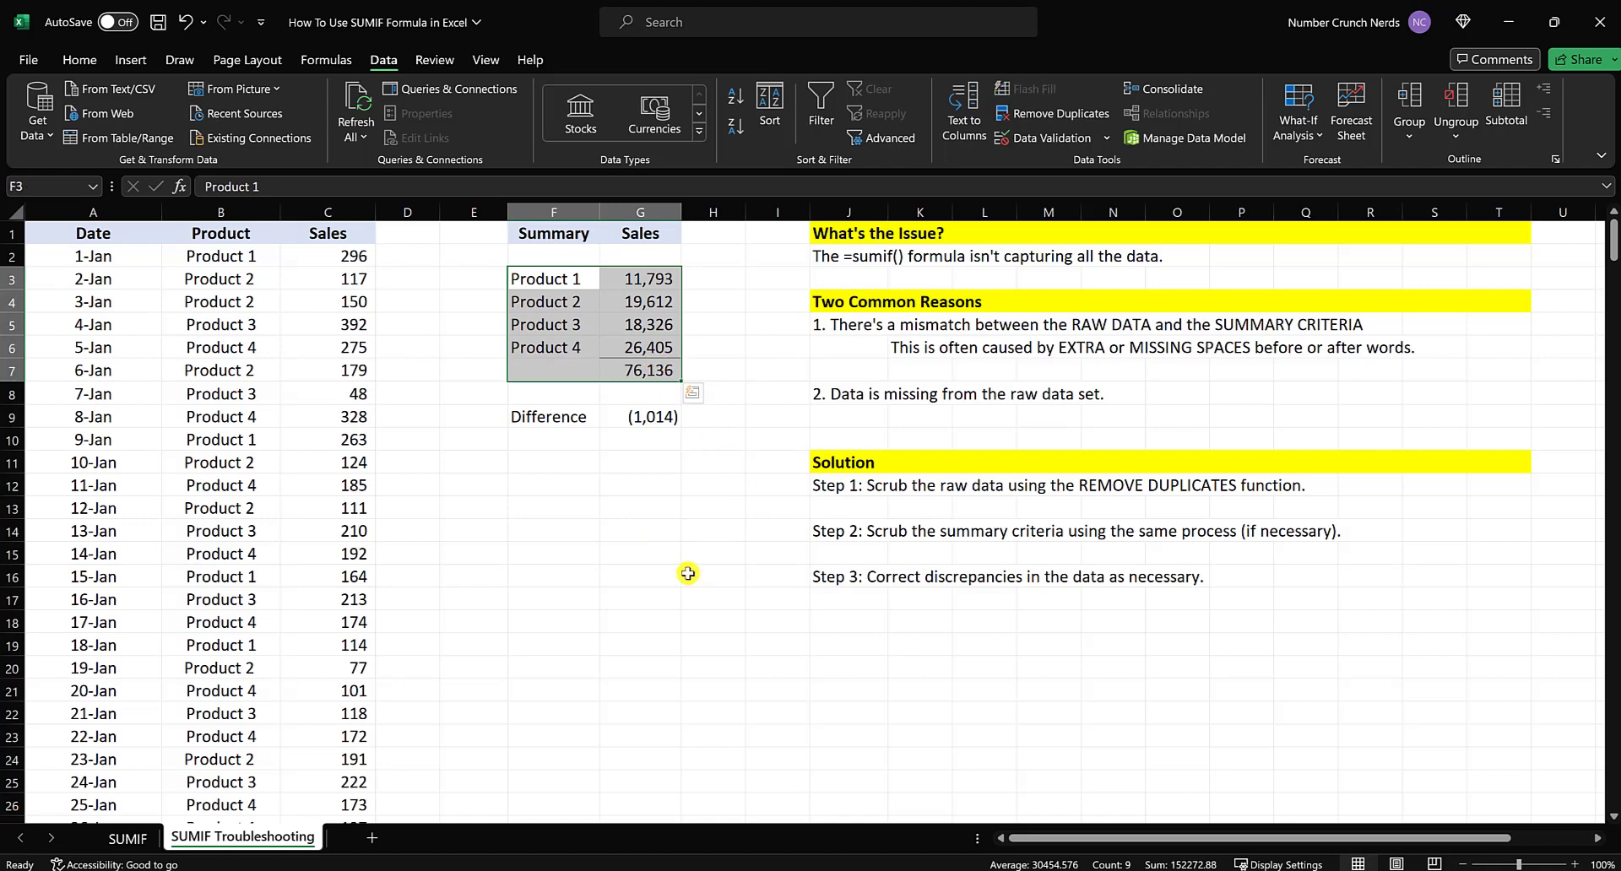
{"action": "left_click", "coordinate": [687, 564]}
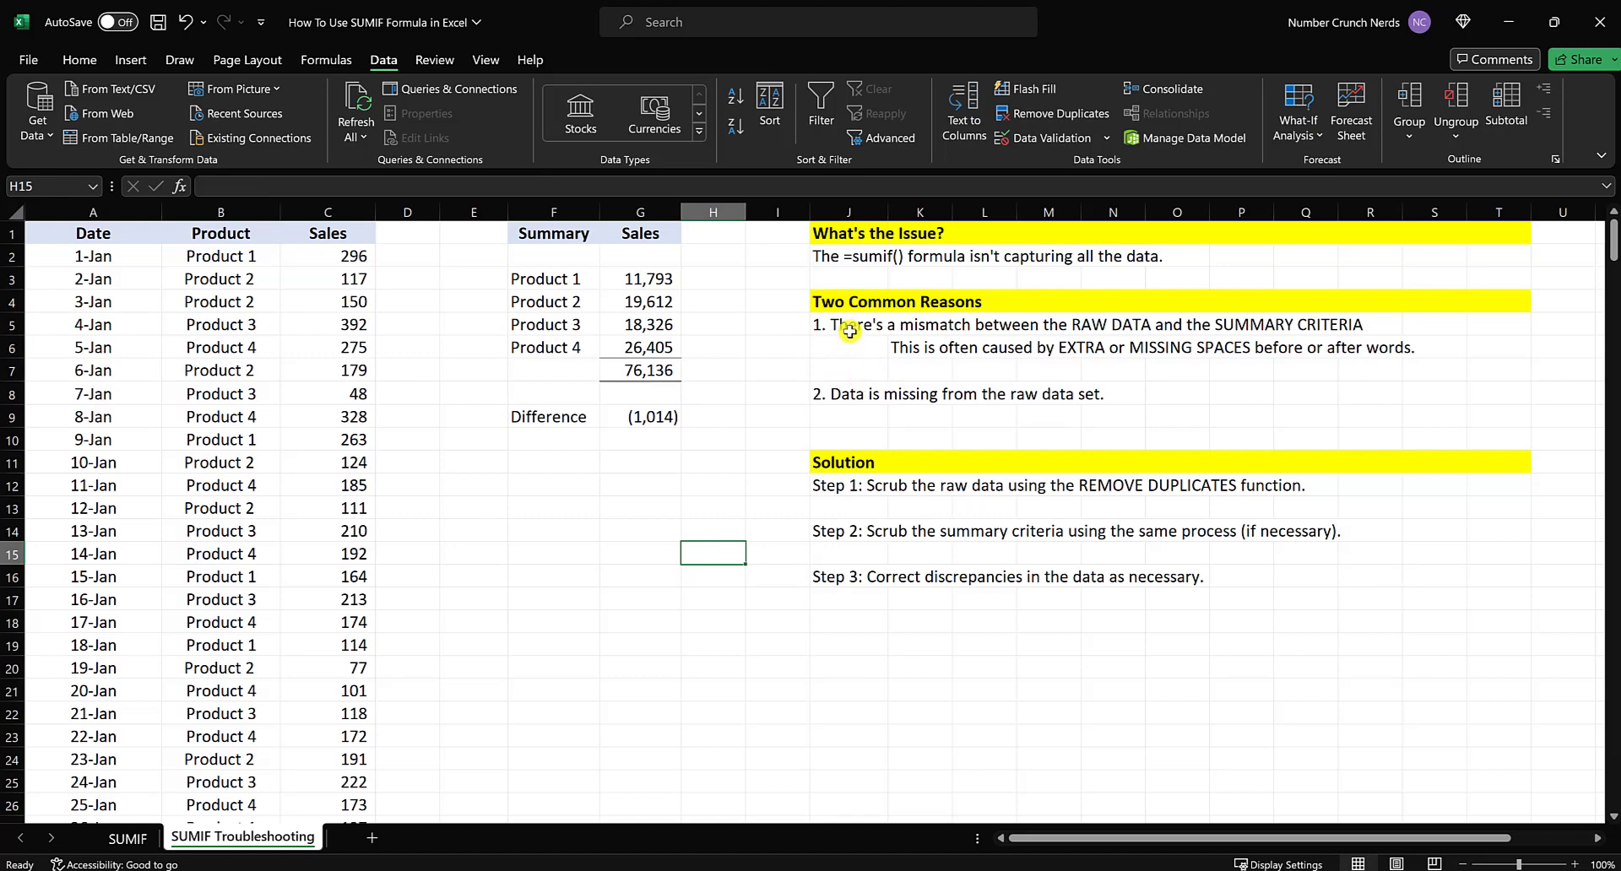
Highlight the notes on mismatch causes: extra or missing spaces and missing data
{"action": "left_click_drag", "start_coordinate": [996, 324], "coordinate": [1383, 324]}
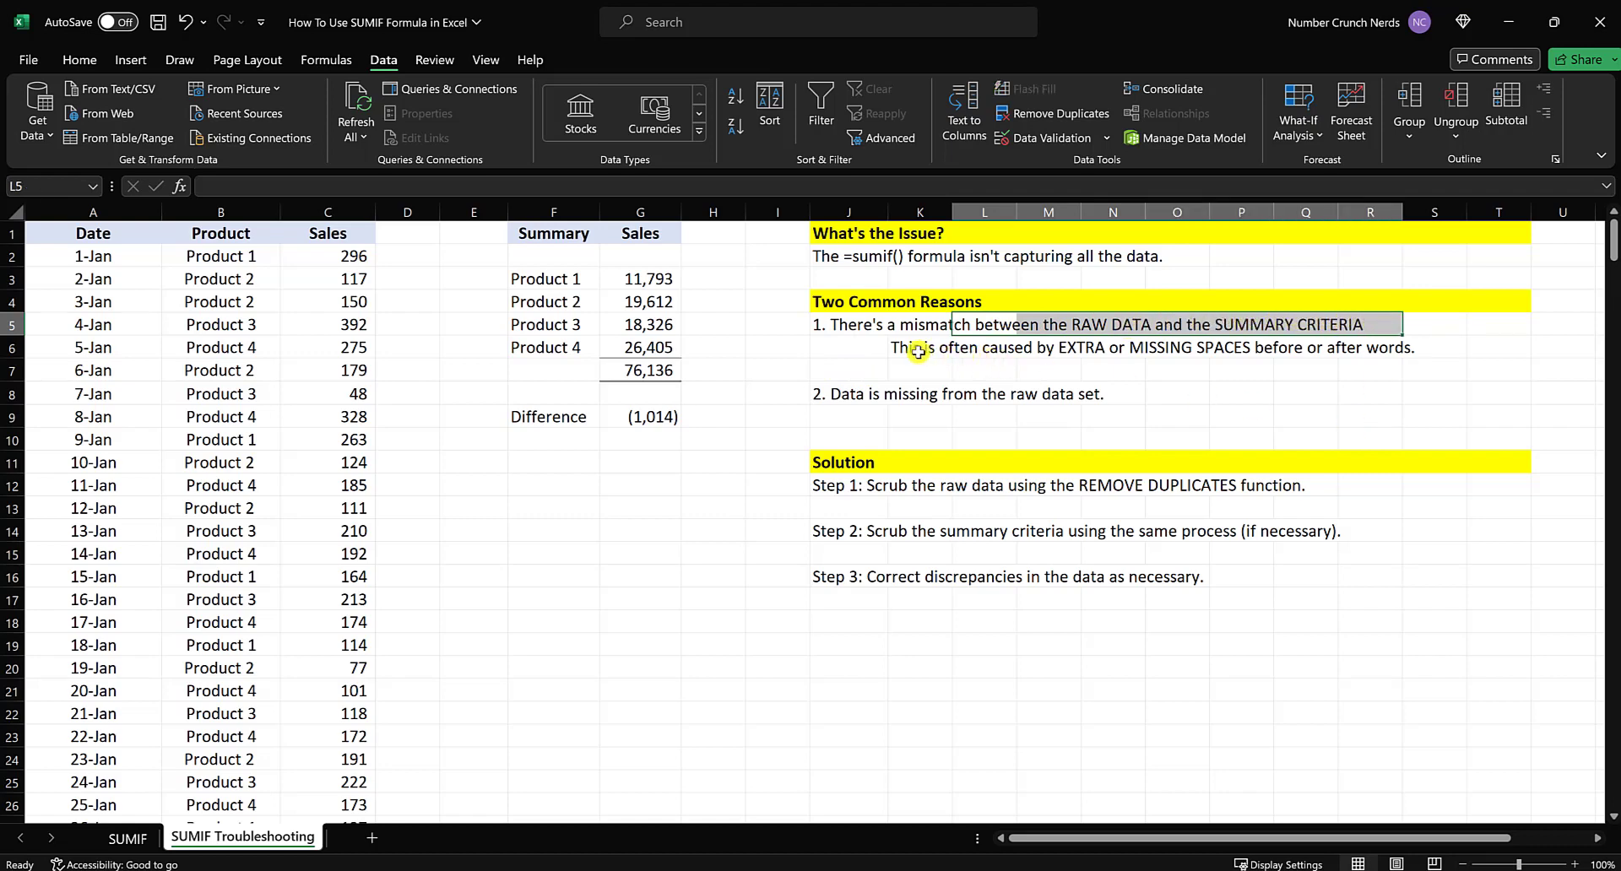
{"action": "left_click_drag", "start_coordinate": [905, 346], "coordinate": [1431, 347]}
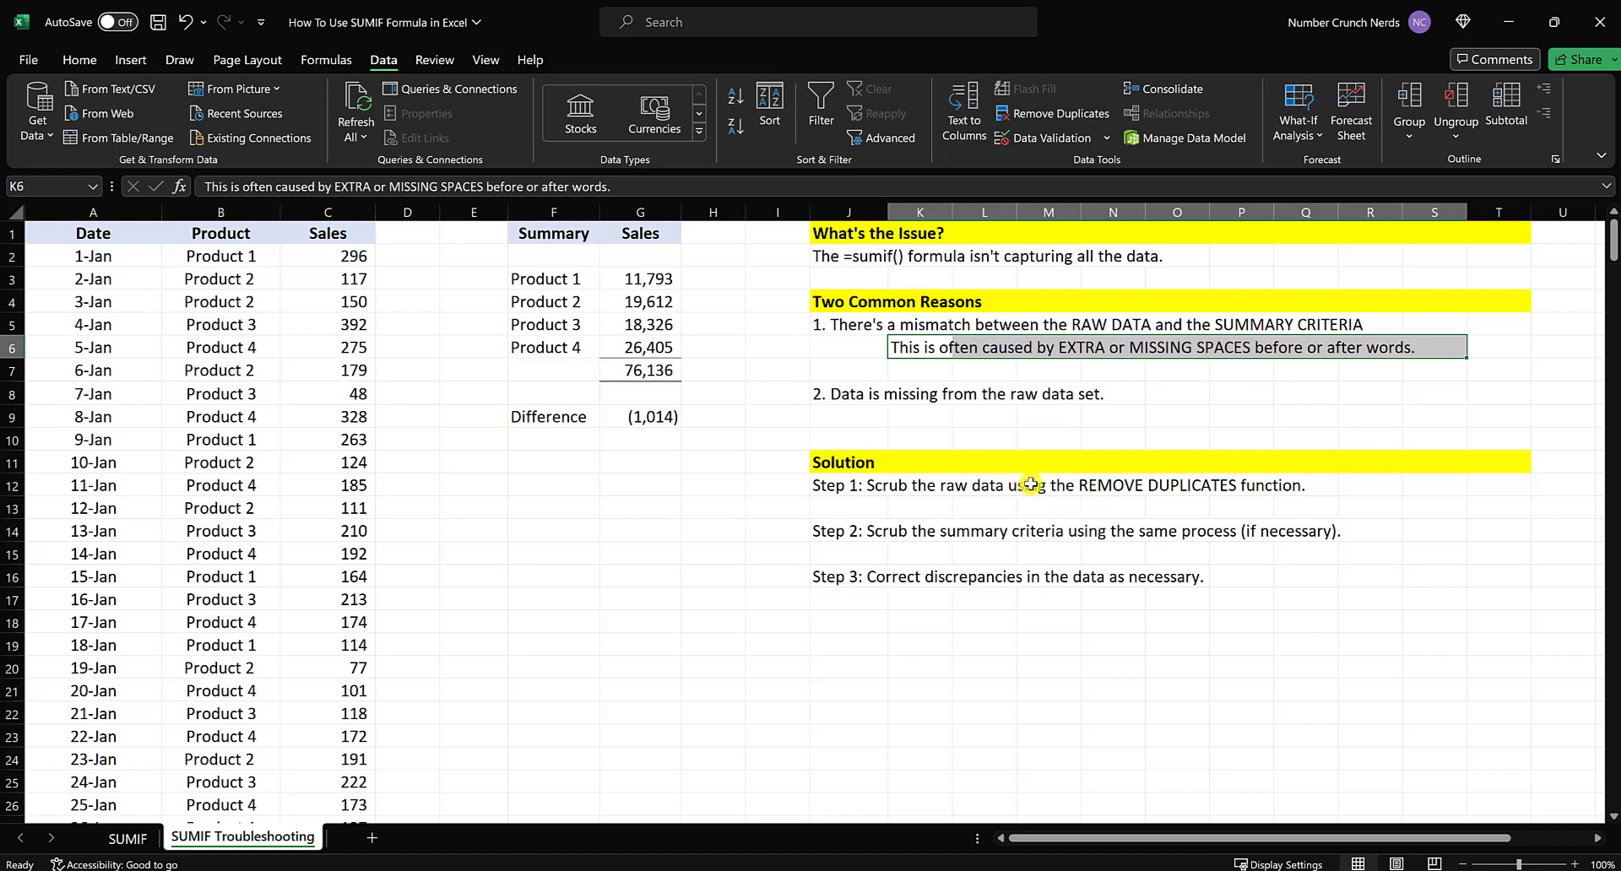
{"action": "left_click", "coordinate": [1023, 667]}
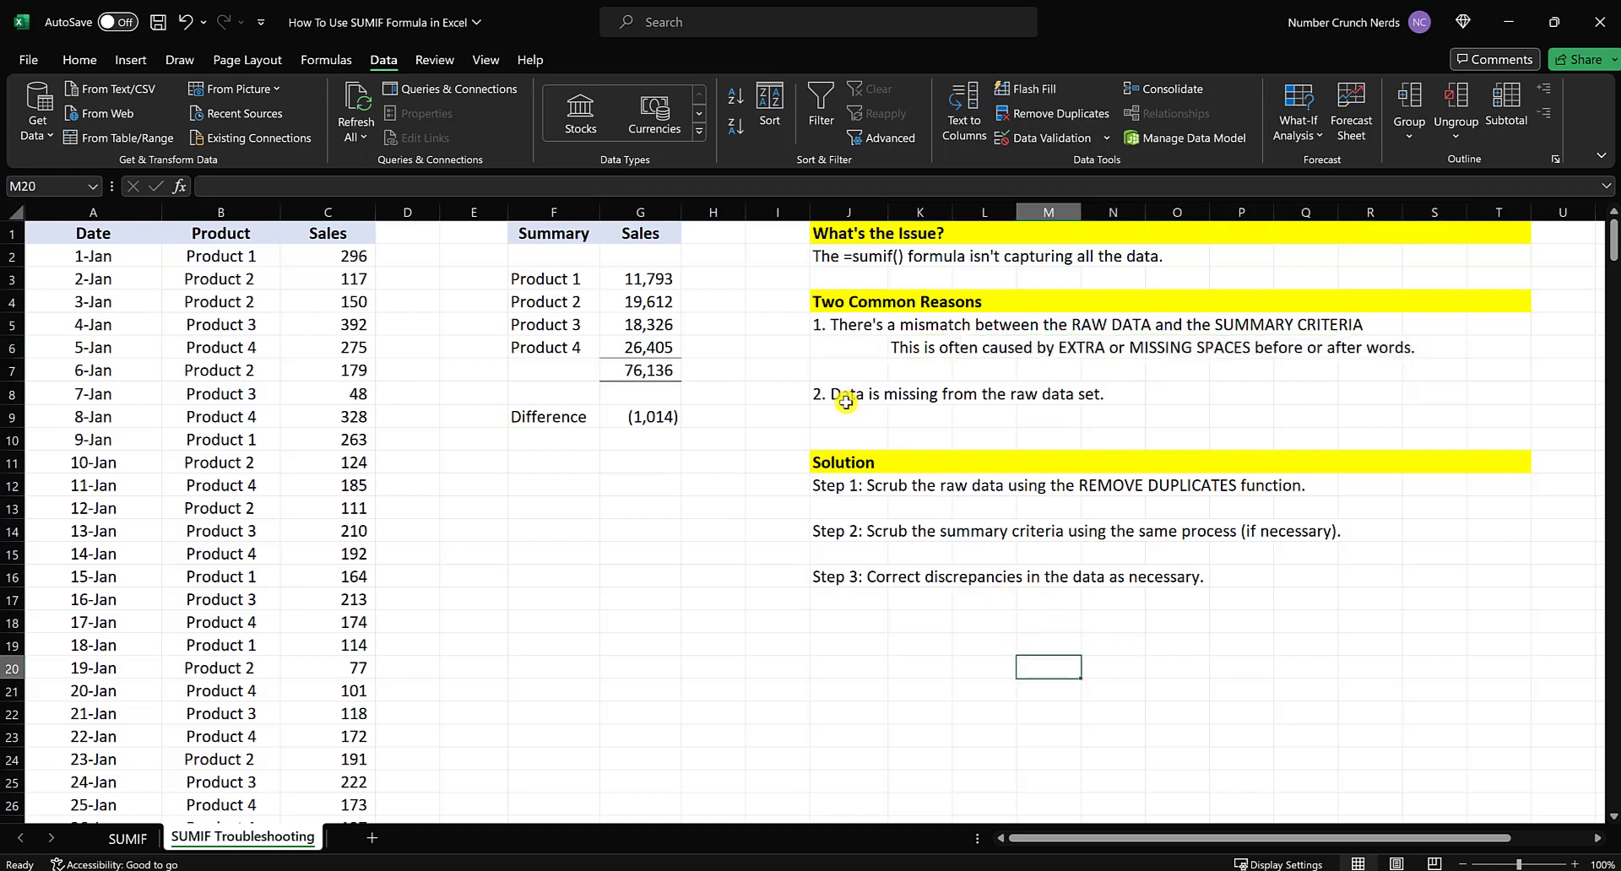
{"action": "left_click_drag", "start_coordinate": [833, 394], "coordinate": [1115, 393]}
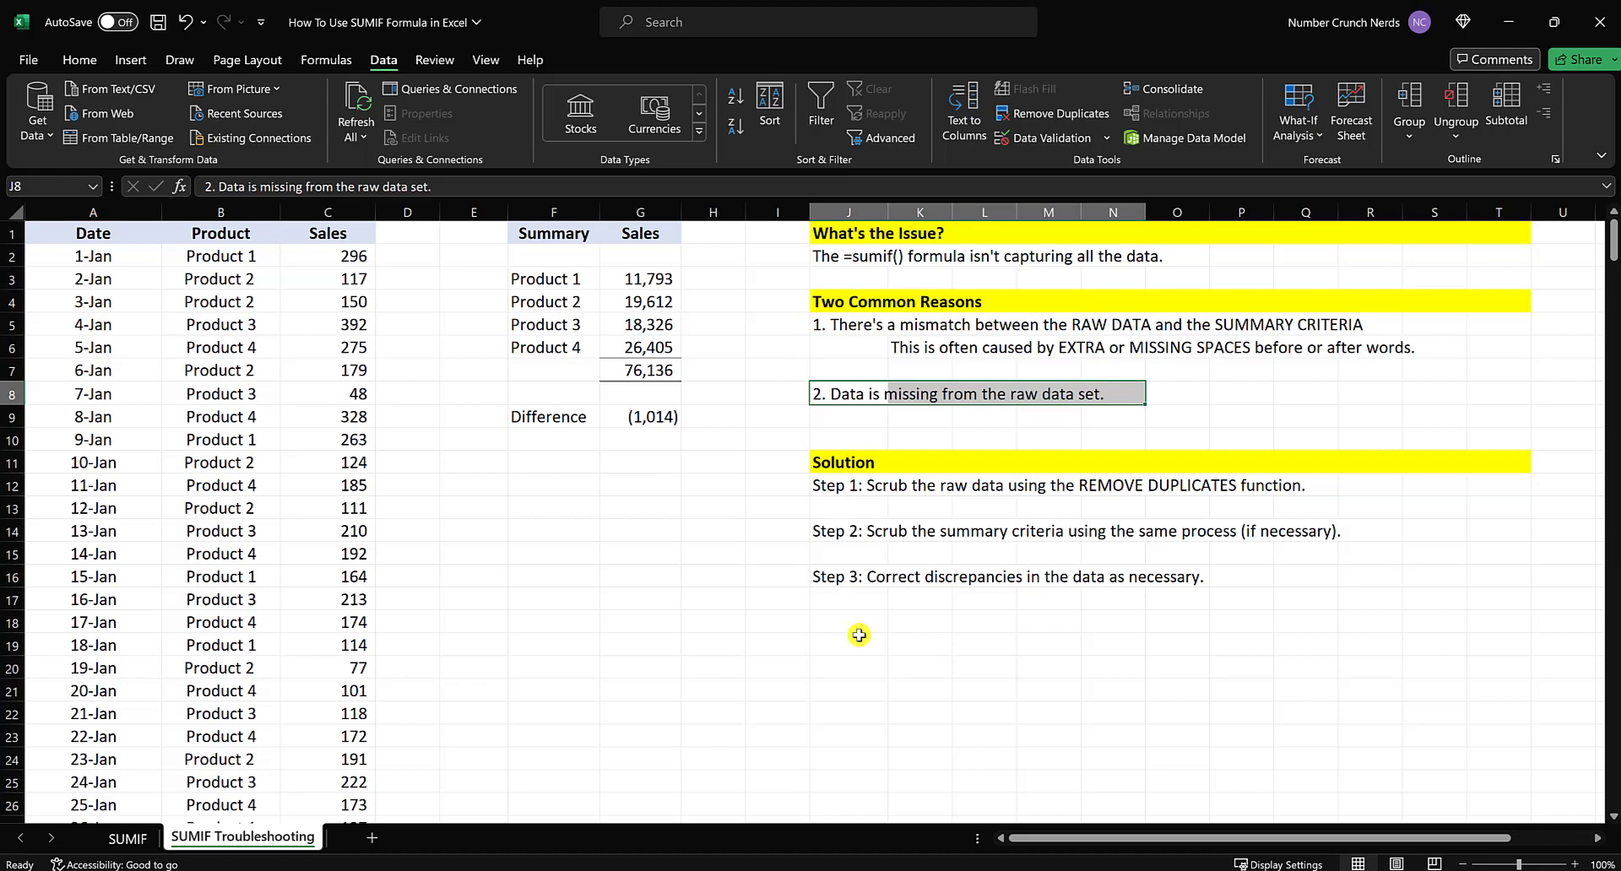
Clear the 16-Jan Product 3 name to test its effect on the grand total, then restore it
{"action": "left_click", "coordinate": [247, 599]}
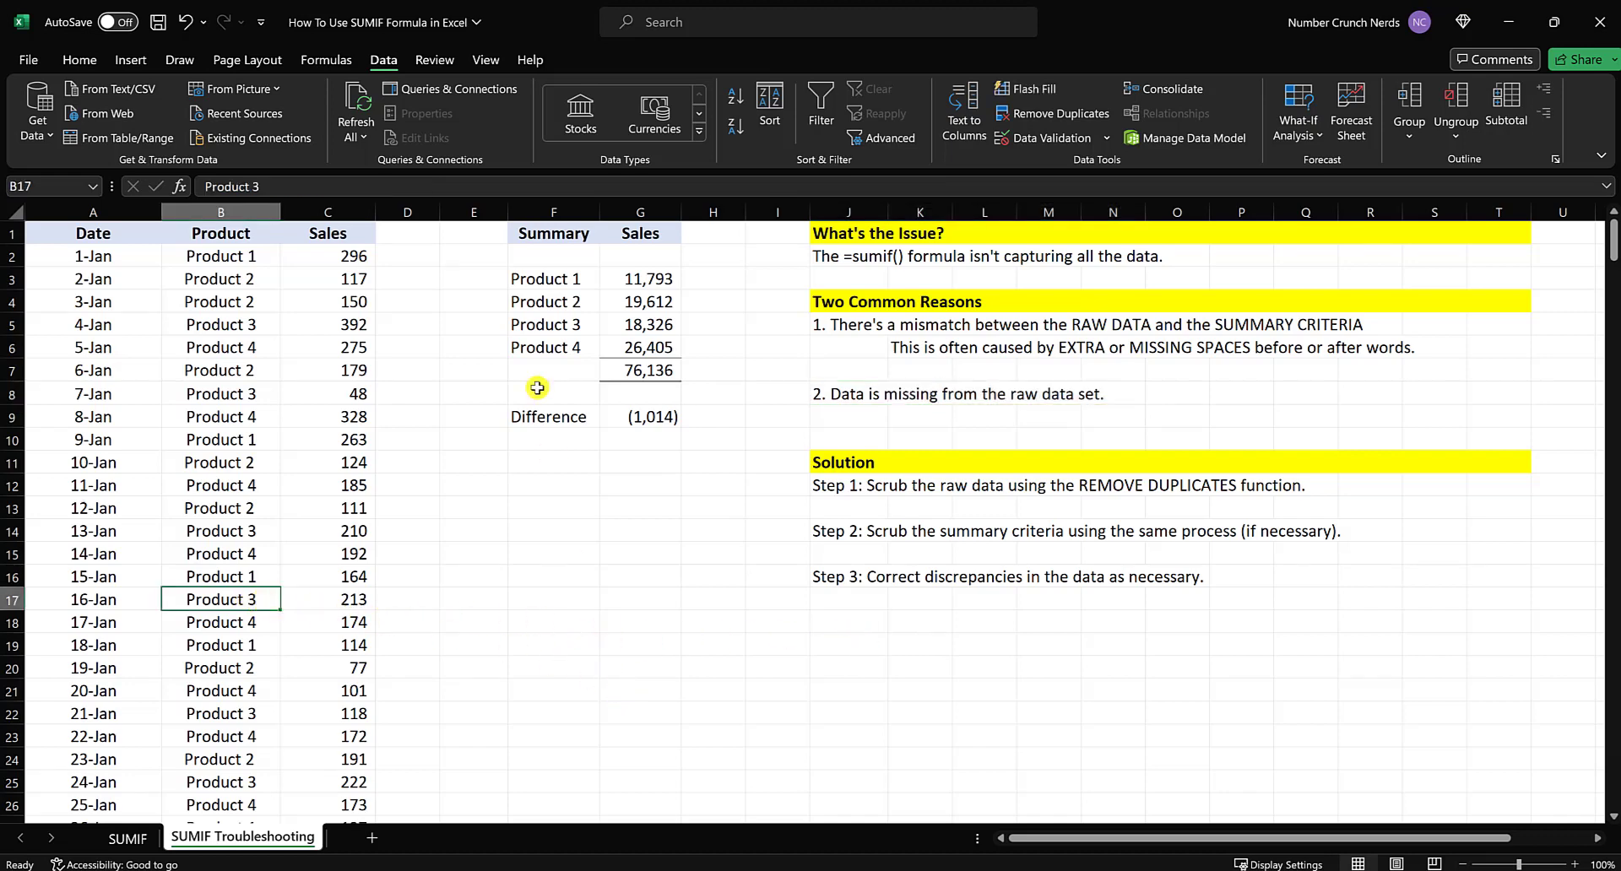
{"action": "key", "text": "Delete"}
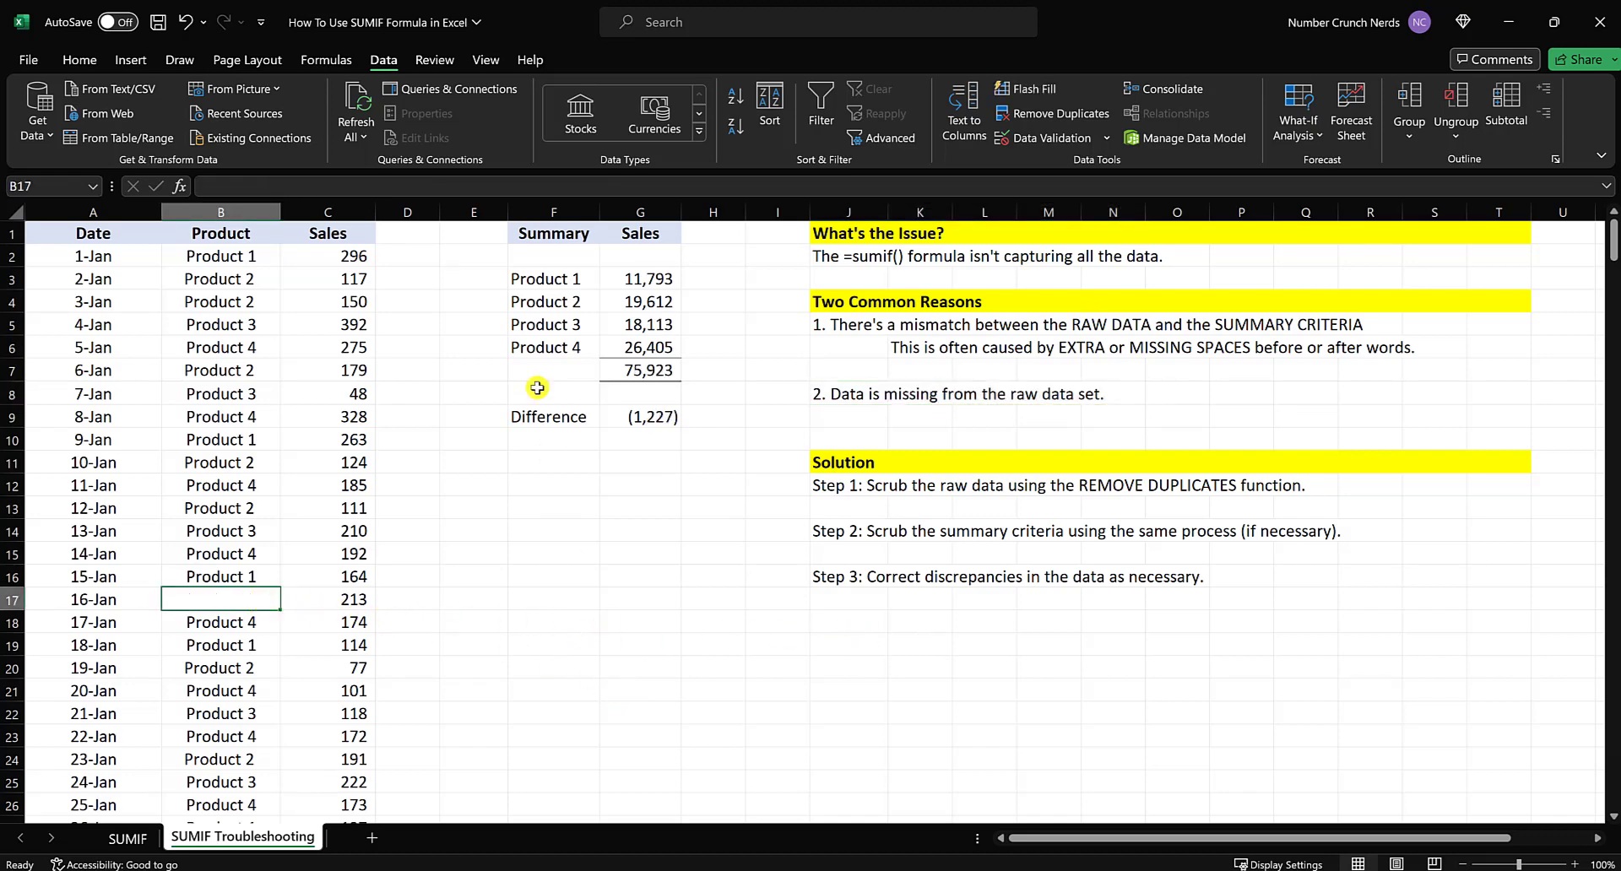
{"action": "left_click", "coordinate": [742, 572]}
{"action": "left_click", "coordinate": [618, 368]}
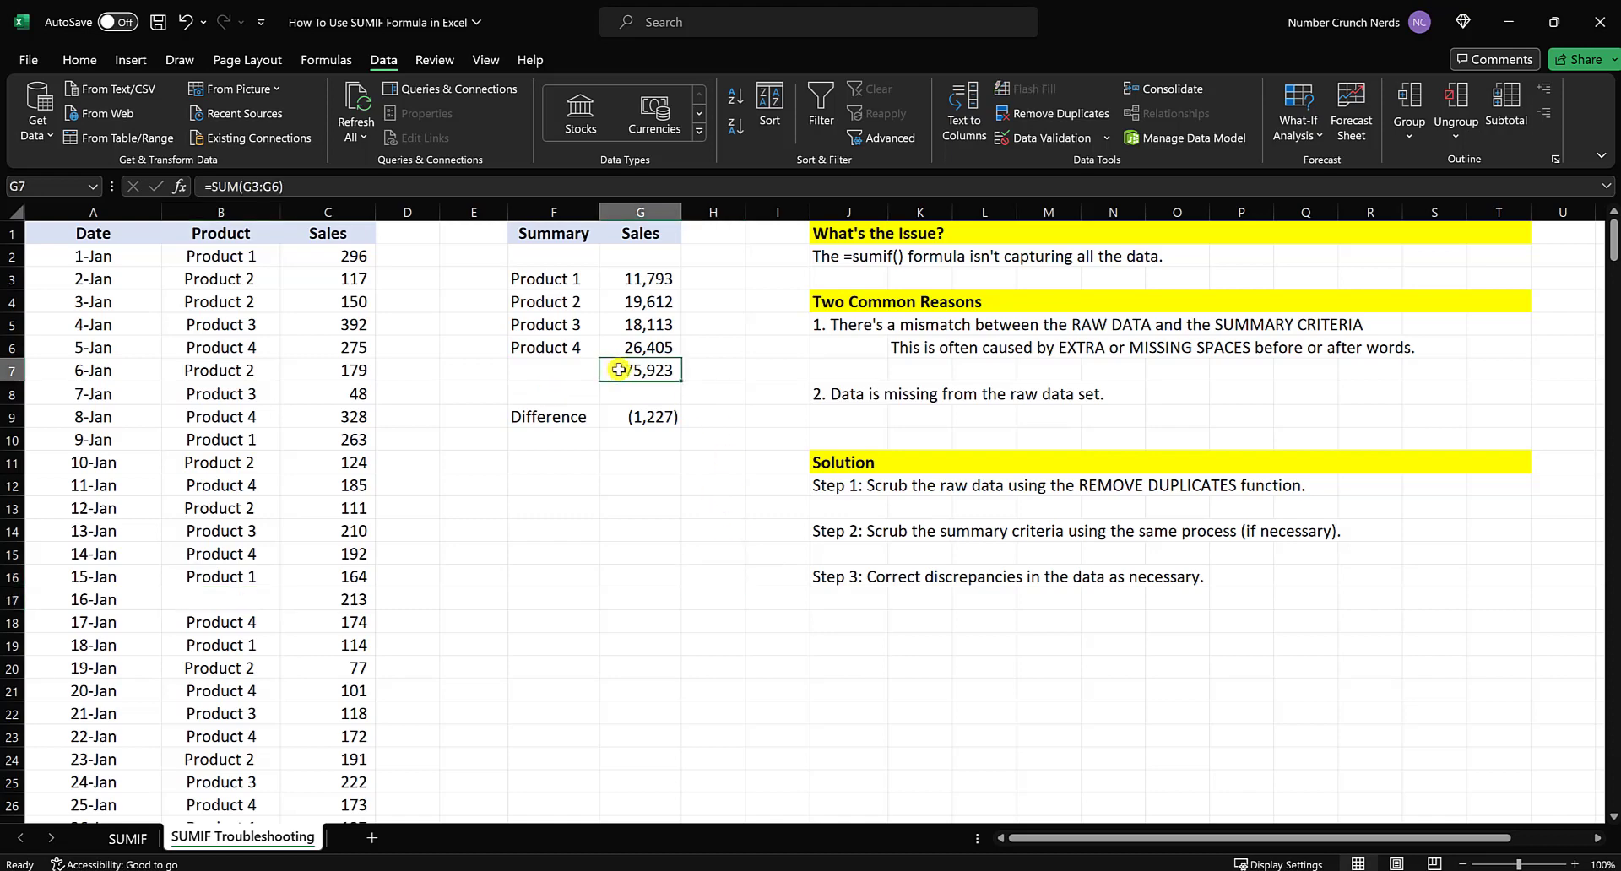
{"action": "left_click", "coordinate": [184, 21]}
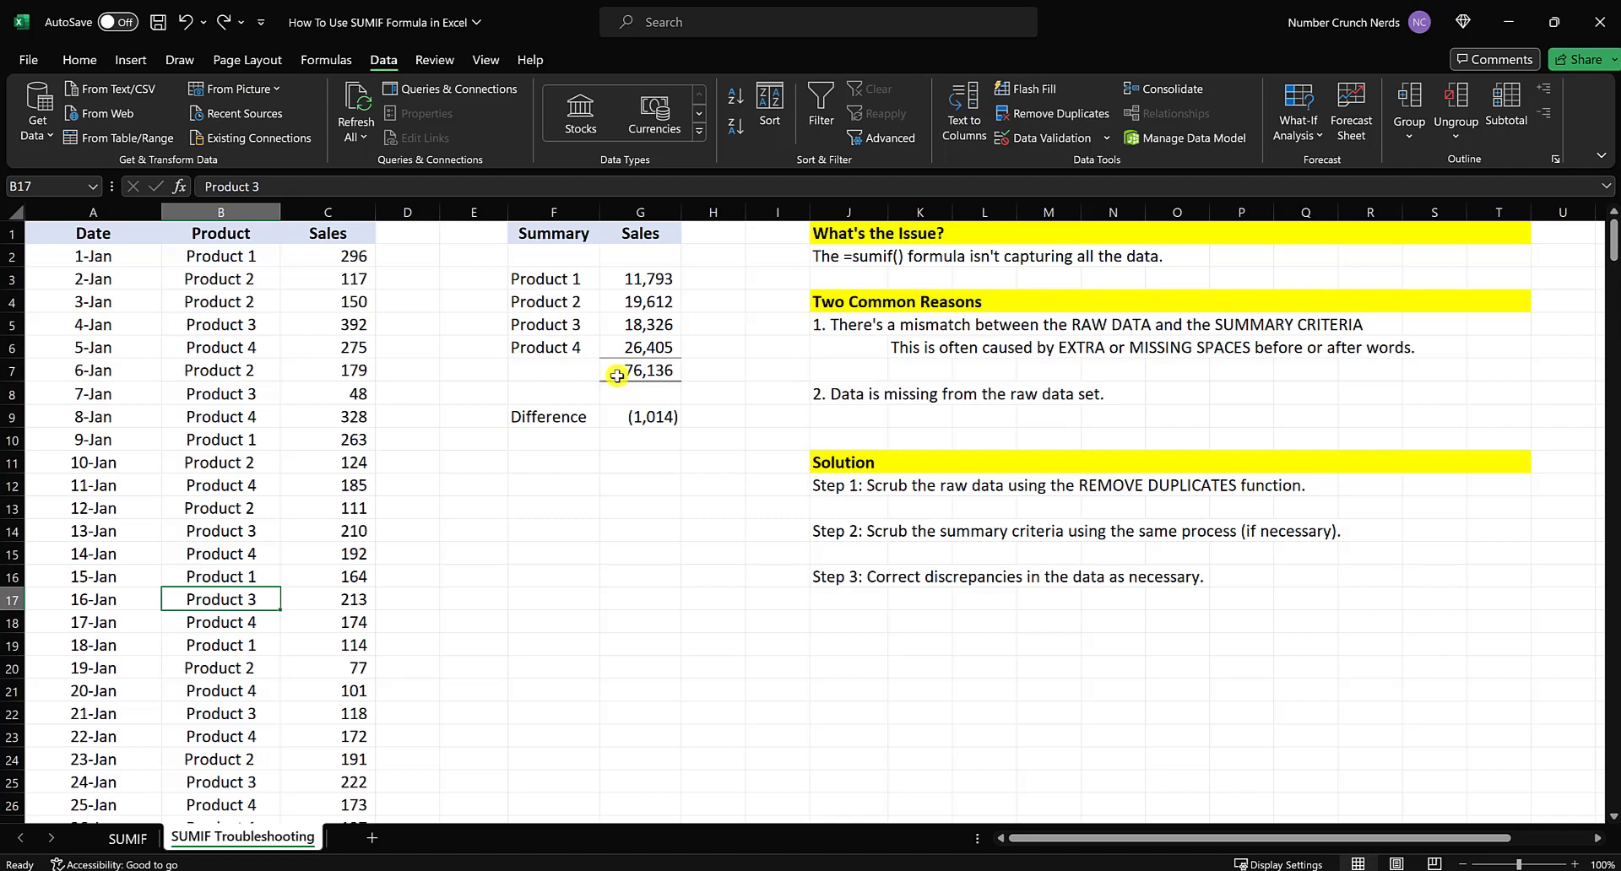
Clear the 16-Jan product name again, compare its 213.05 sale, then restore the entry
{"action": "left_click", "coordinate": [249, 624]}
{"action": "left_click", "coordinate": [257, 601]}
{"action": "key", "text": "Delete"}
{"action": "left_click", "coordinate": [533, 668]}
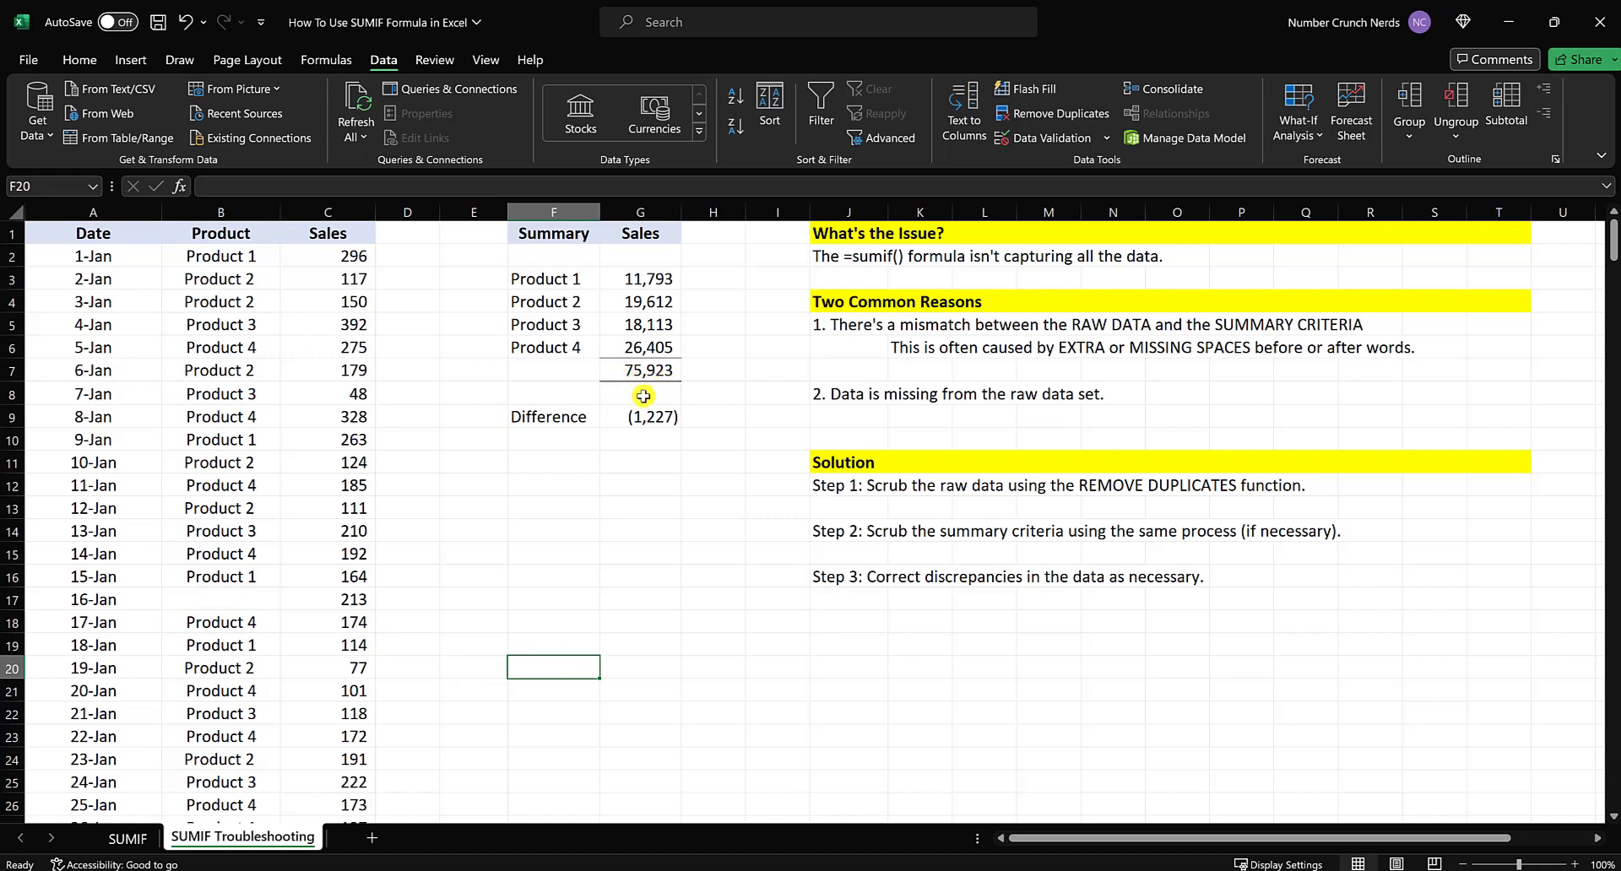
{"action": "left_click", "coordinate": [217, 597]}
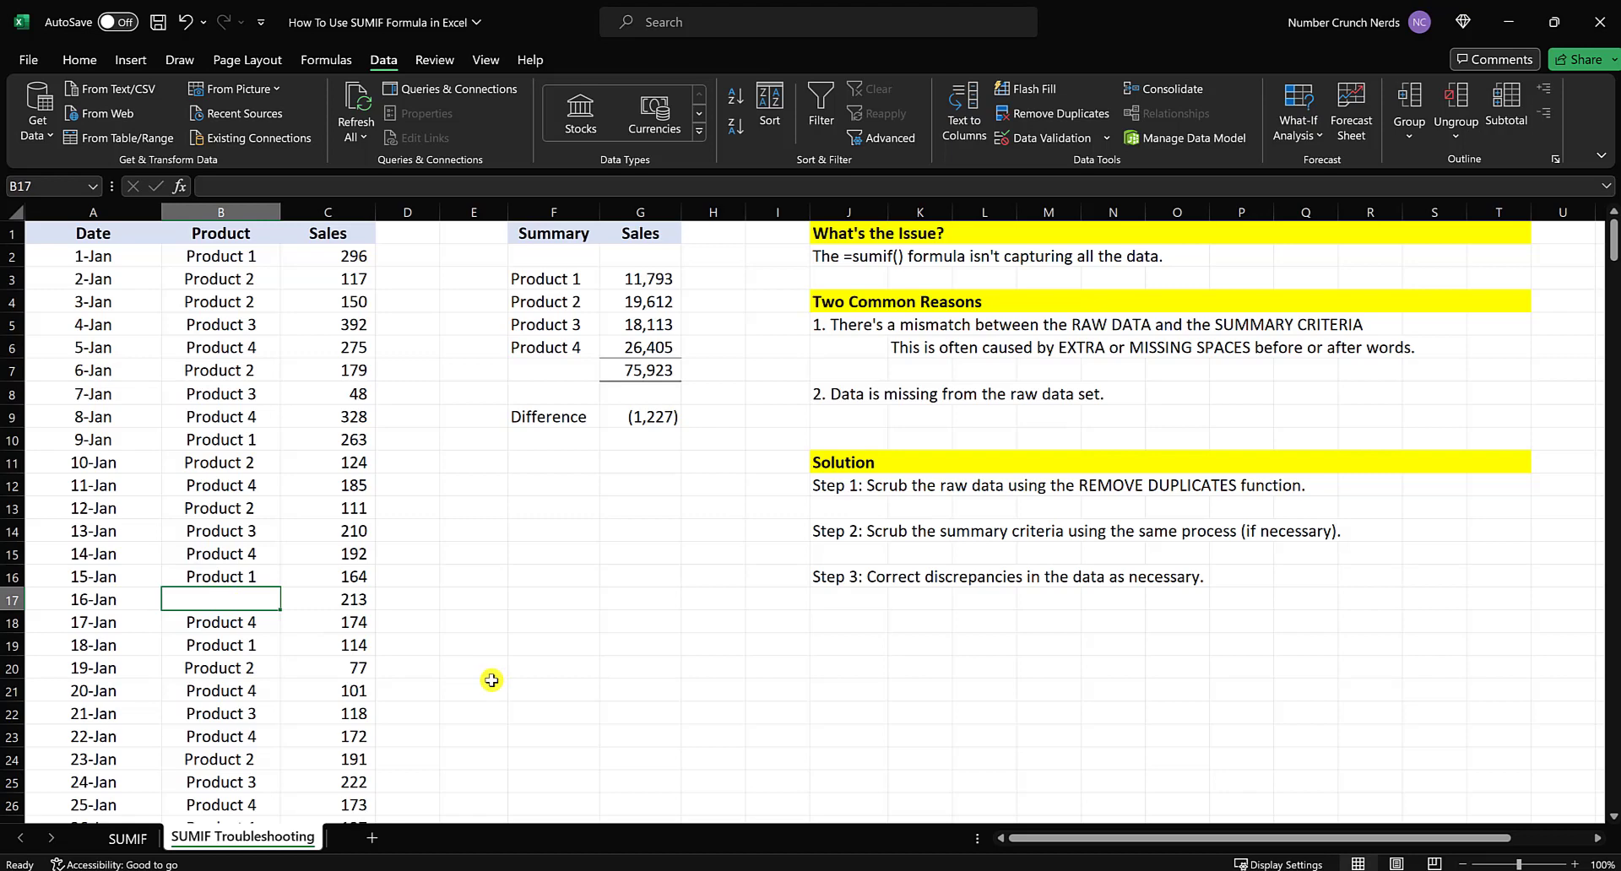
{"action": "left_click", "coordinate": [249, 578]}
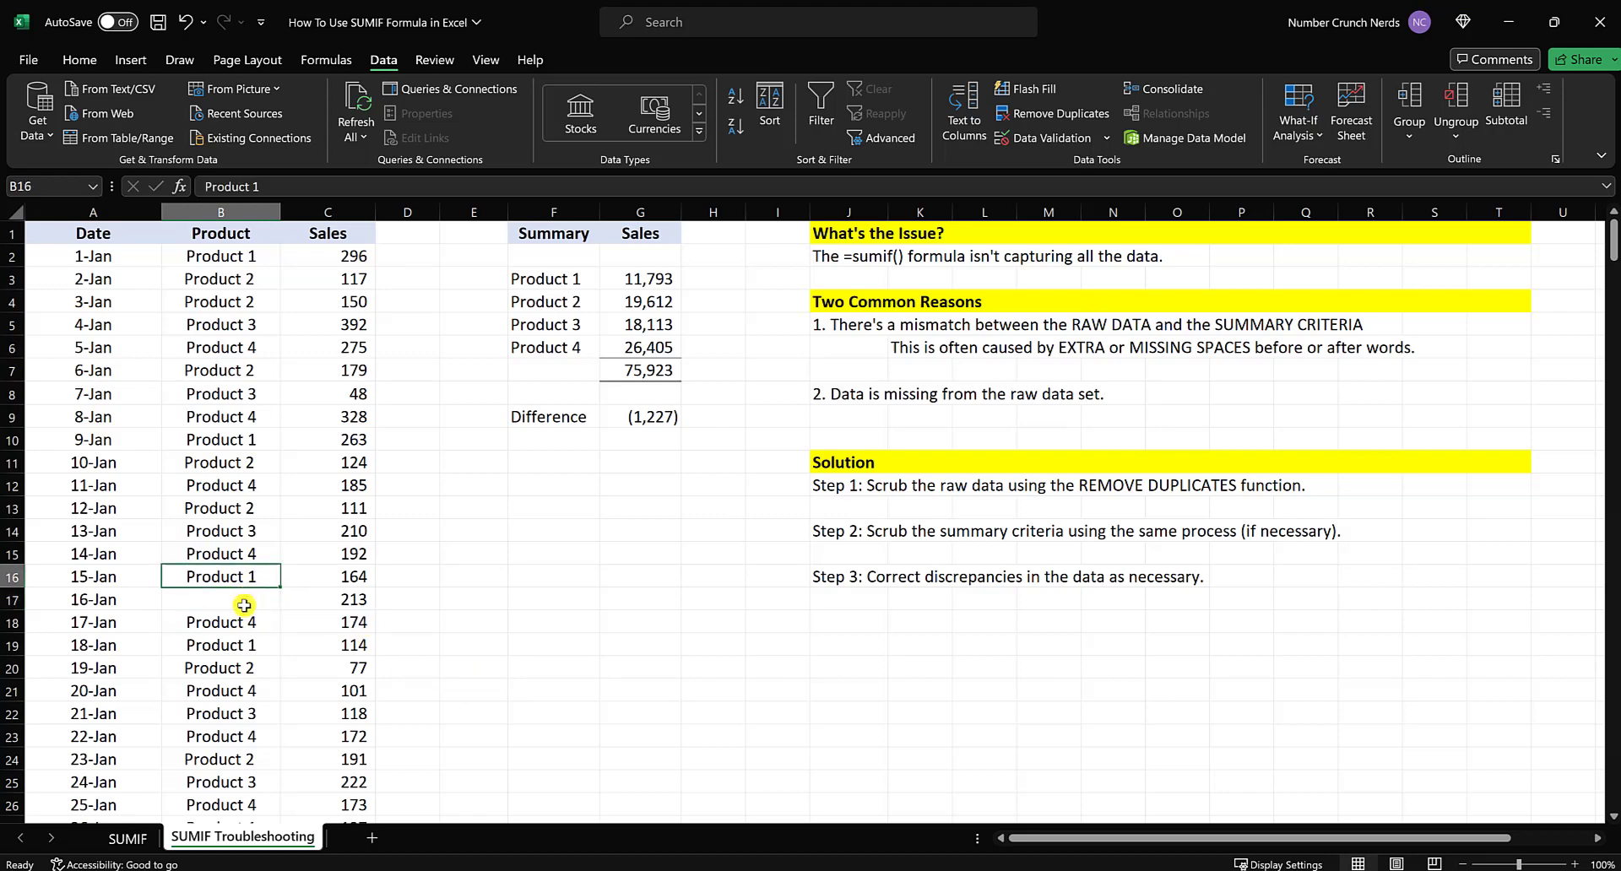
{"action": "left_click", "coordinate": [244, 605]}
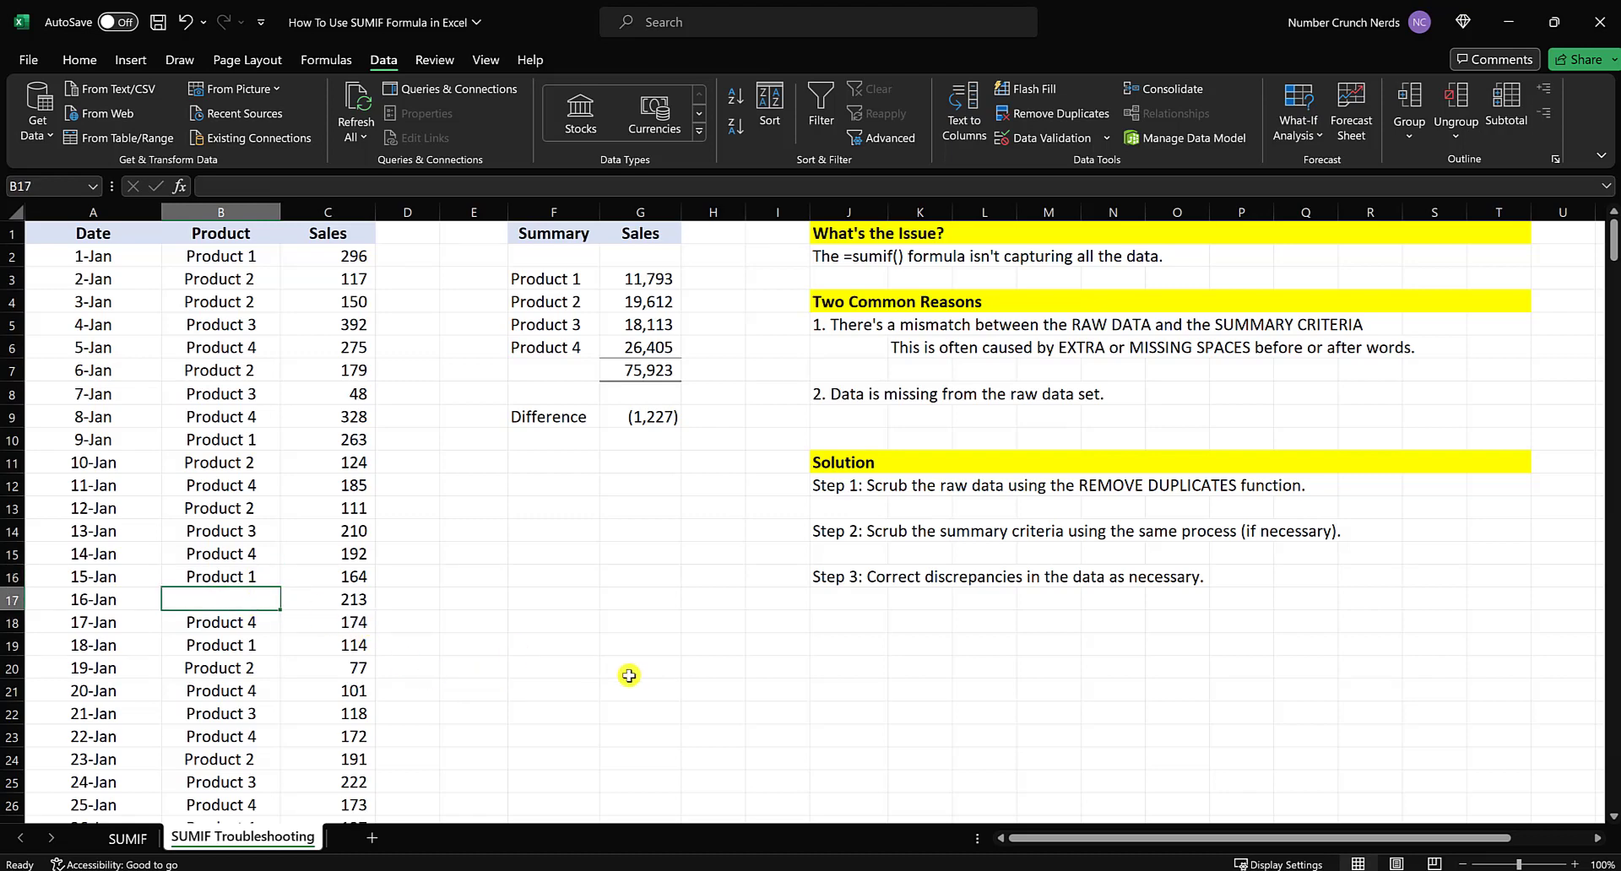
{"action": "left_click", "coordinate": [333, 604]}
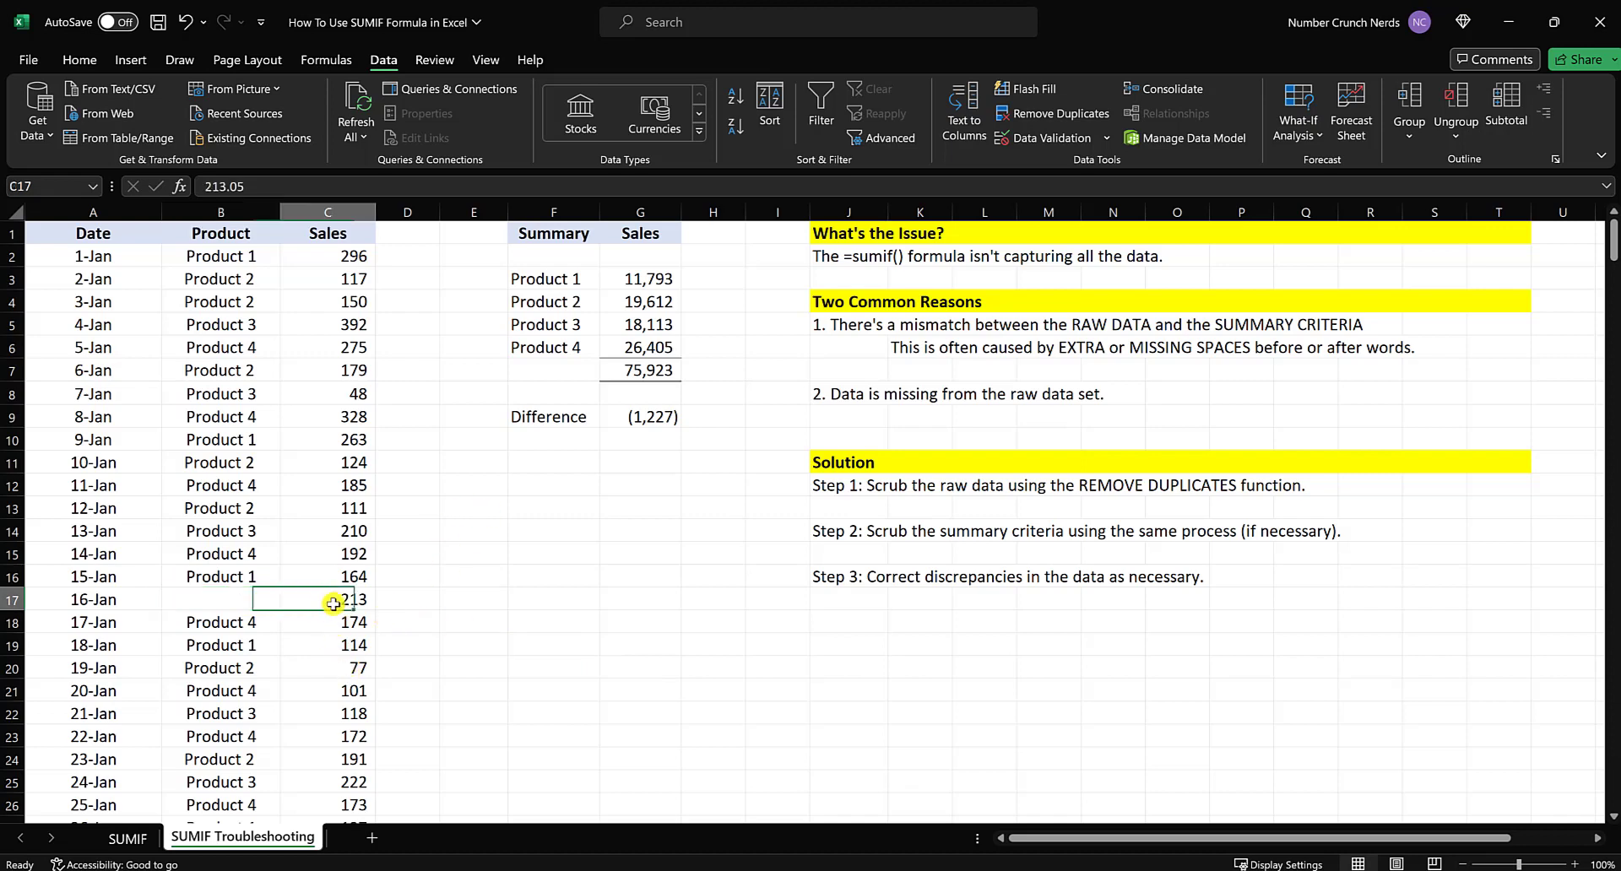
{"action": "left_click", "coordinate": [183, 35]}
{"action": "left_click", "coordinate": [529, 694]}
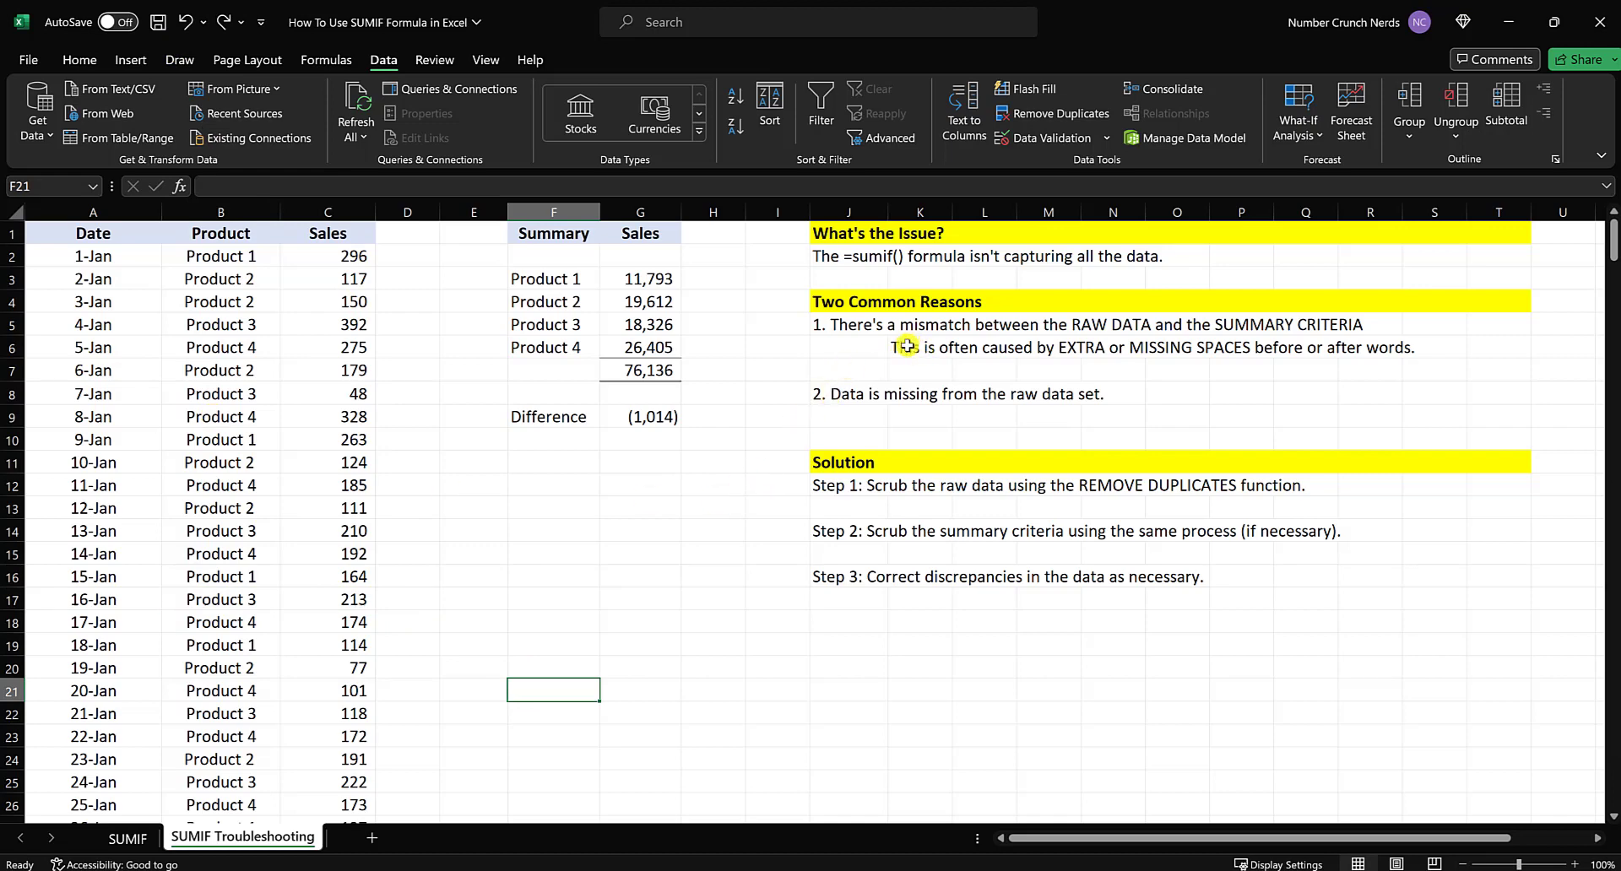
Highlight the spaces note and Step 1 about removing duplicates
{"action": "left_click_drag", "start_coordinate": [906, 346], "coordinate": [1413, 347]}
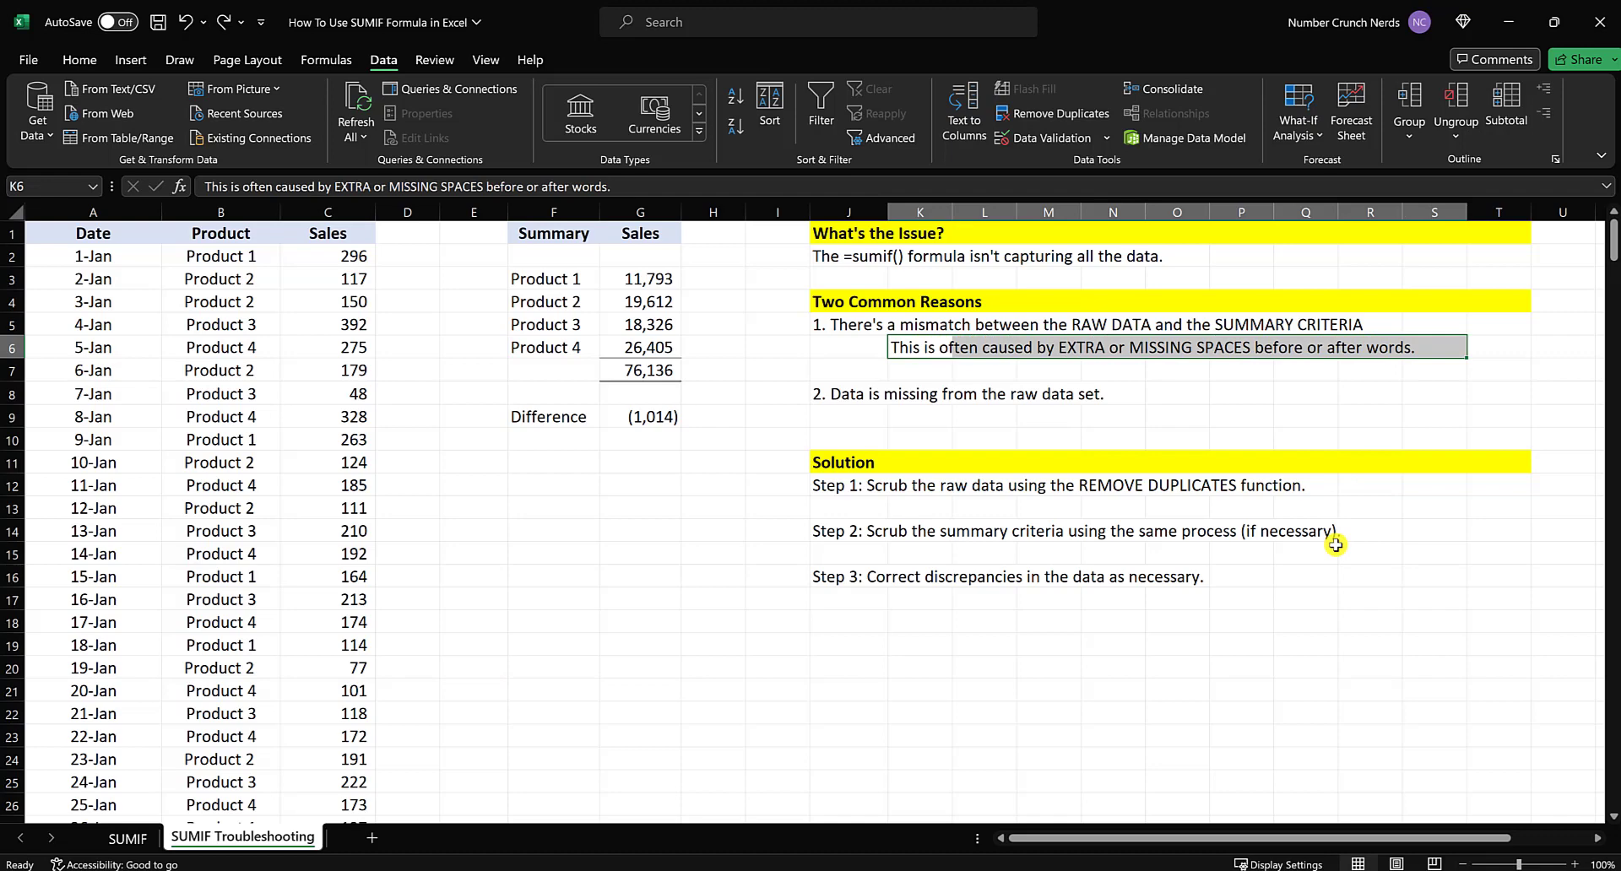
{"action": "left_click", "coordinate": [875, 642]}
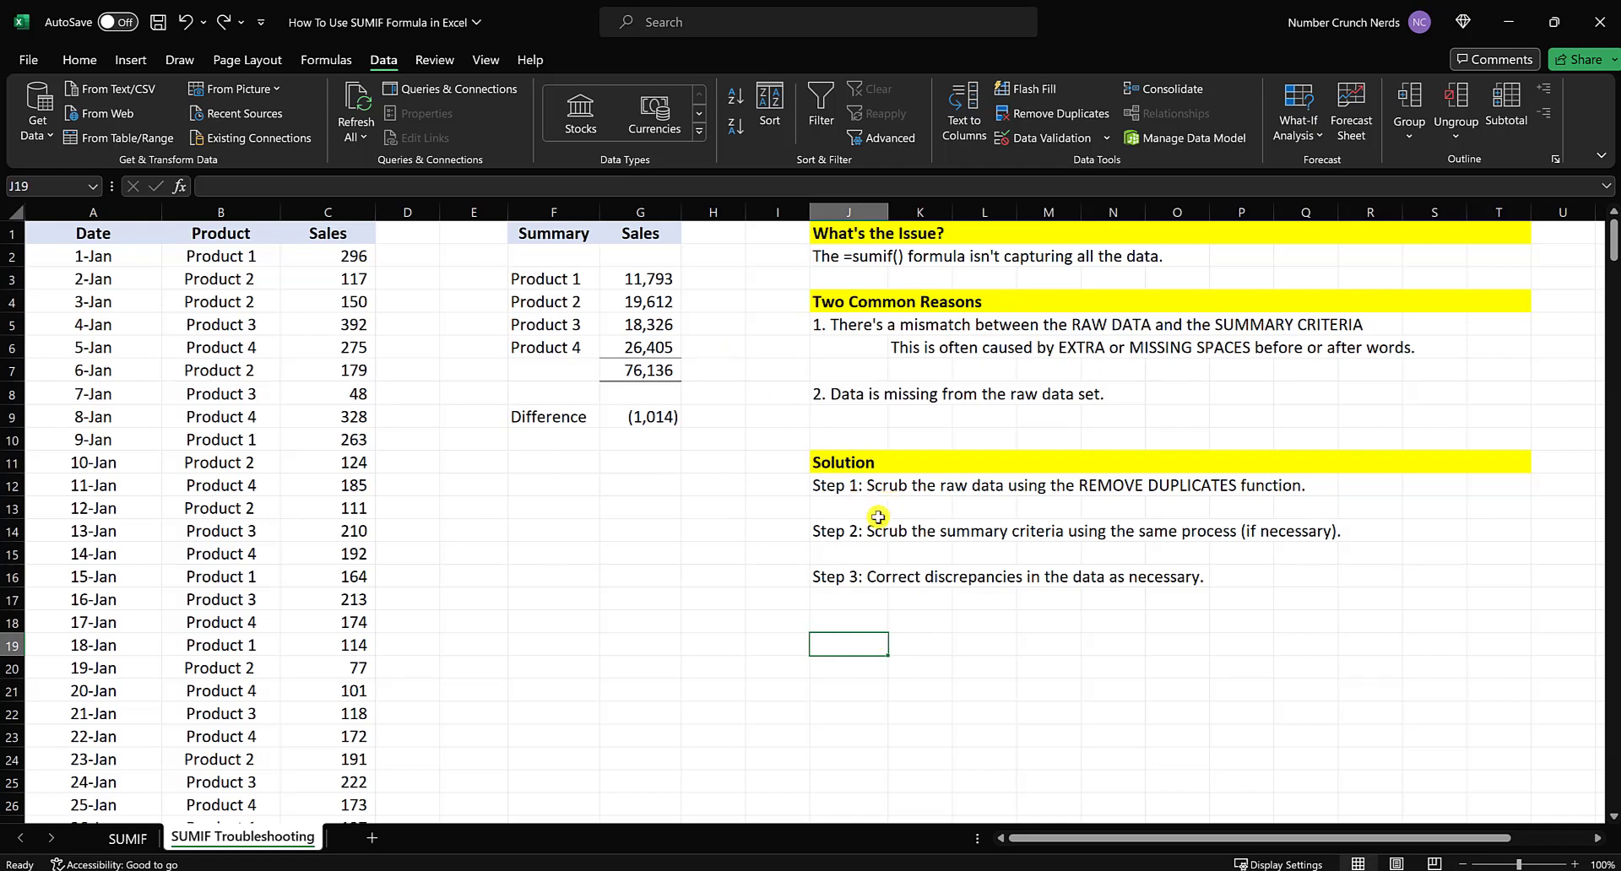
{"action": "left_click_drag", "start_coordinate": [833, 488], "coordinate": [1304, 489]}
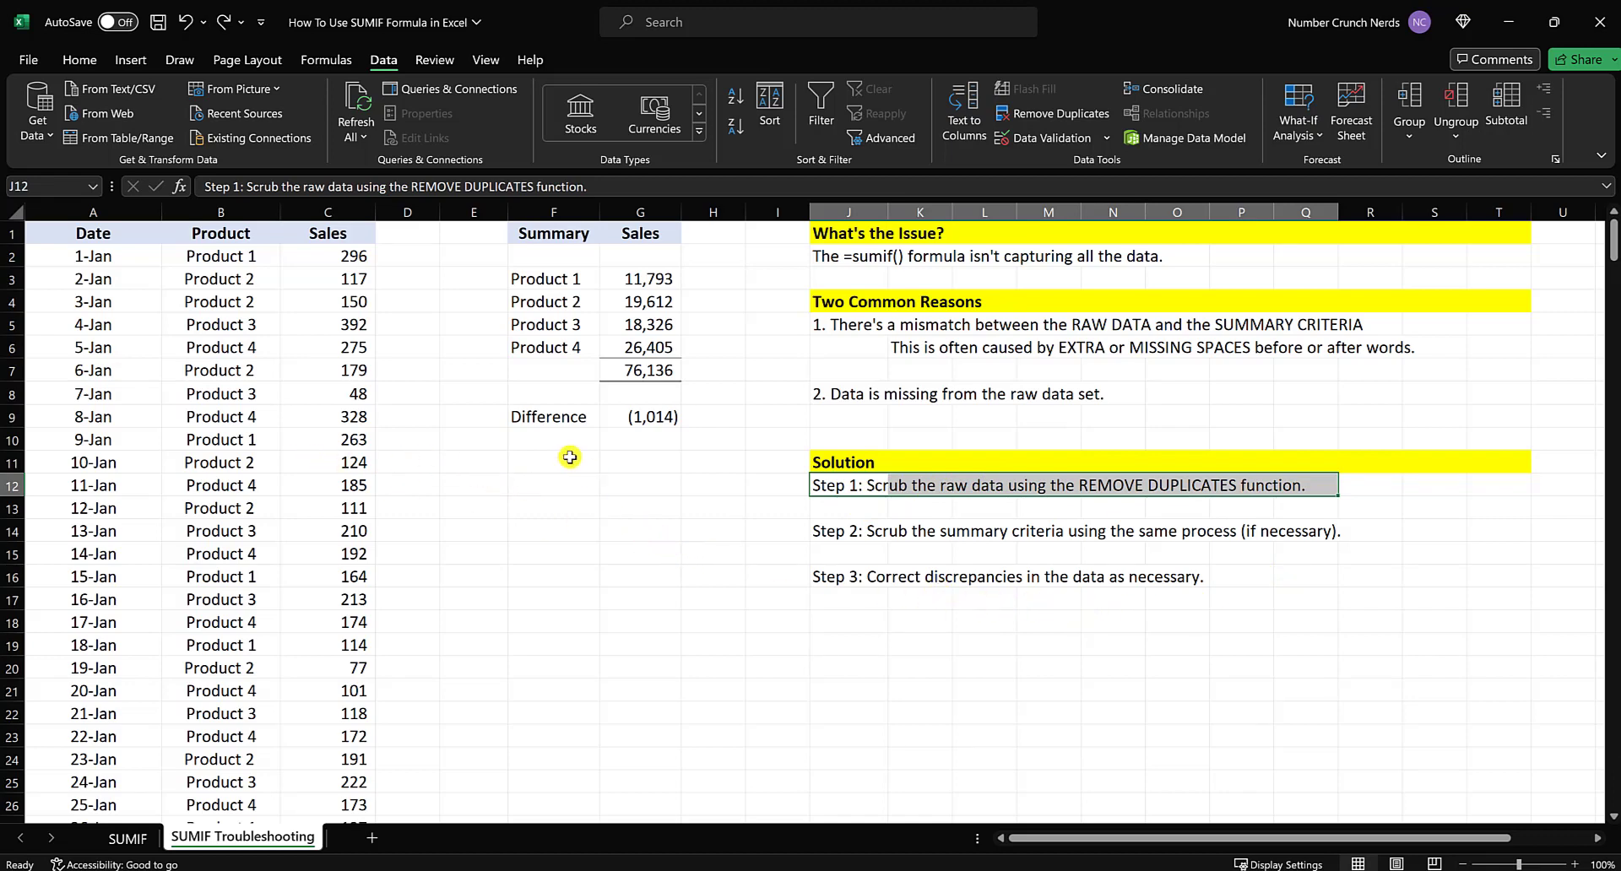
{"action": "left_click", "coordinate": [587, 575]}
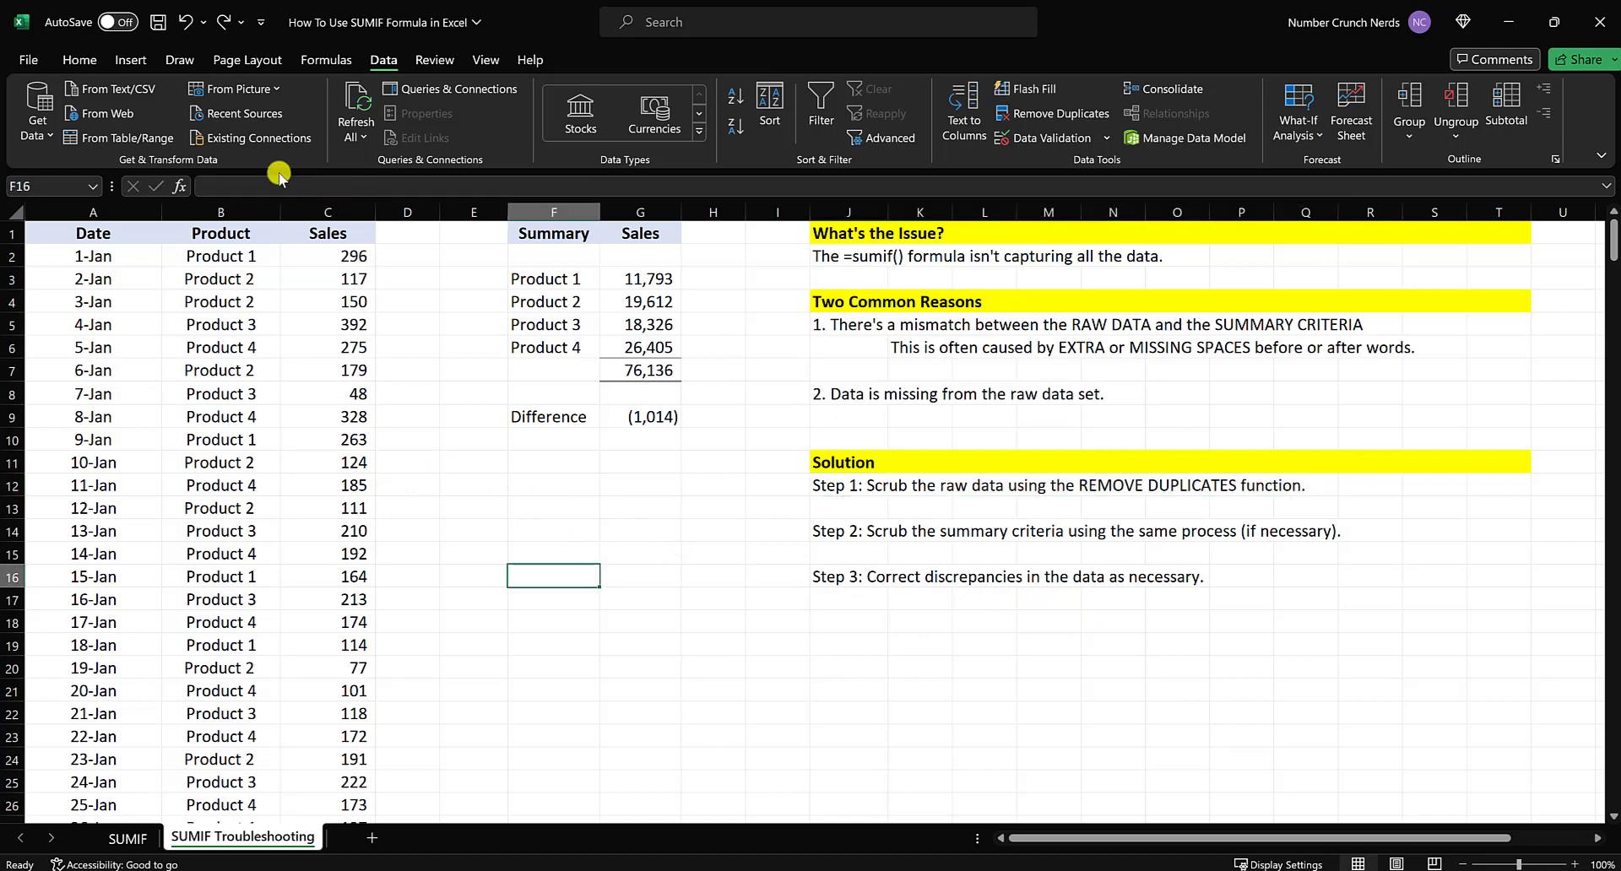
Copy the whole Product column B into column Z
{"action": "left_click", "coordinate": [244, 214]}
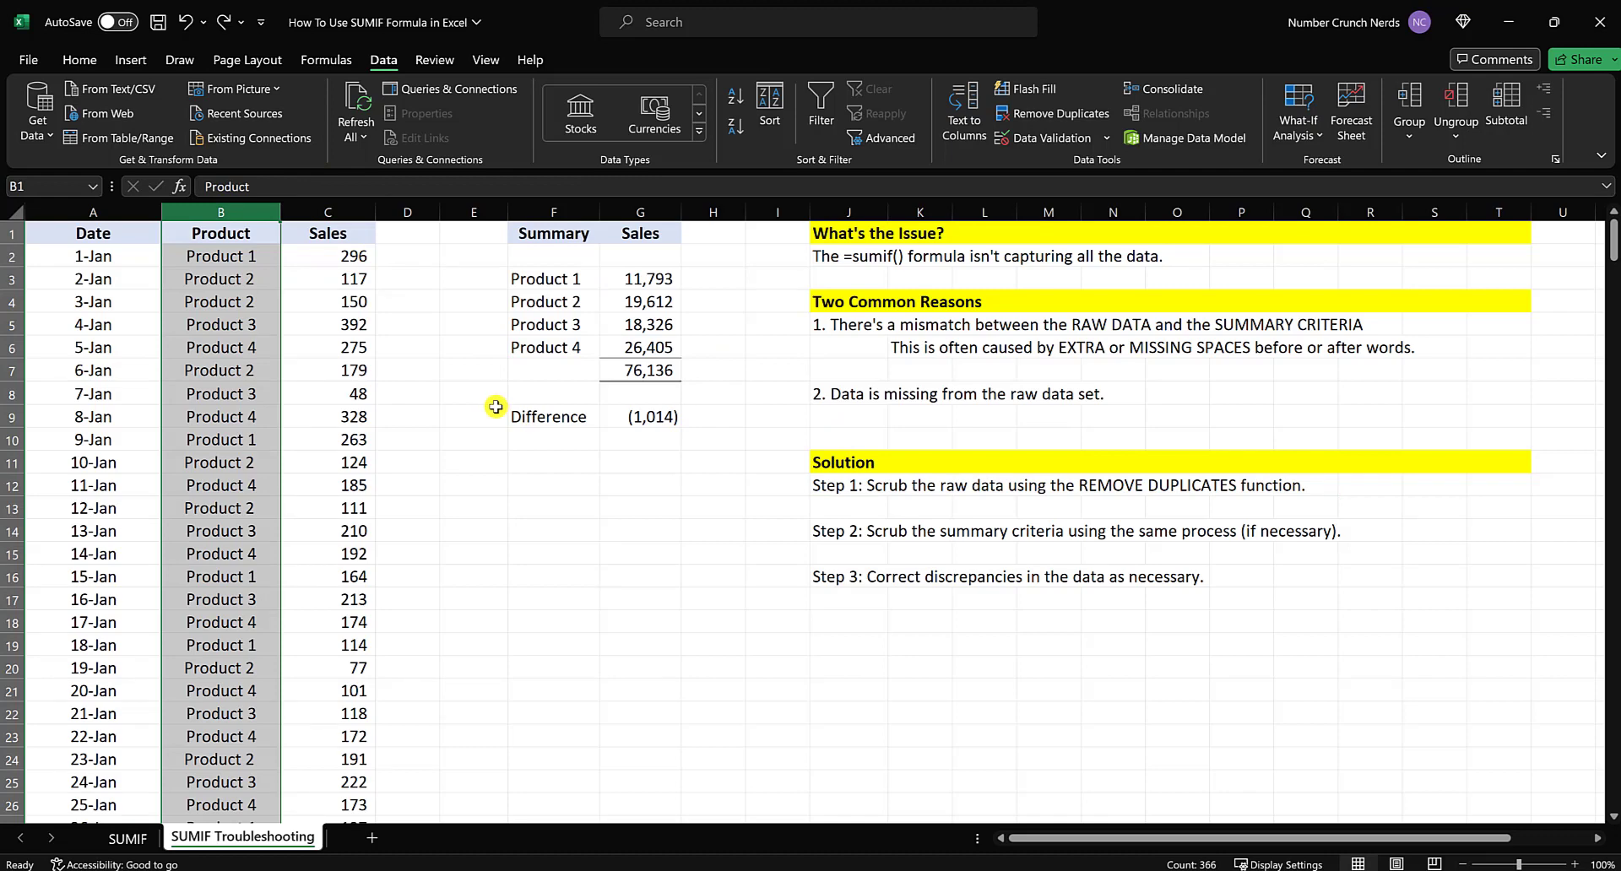
{"action": "key", "text": "ctrl+c"}
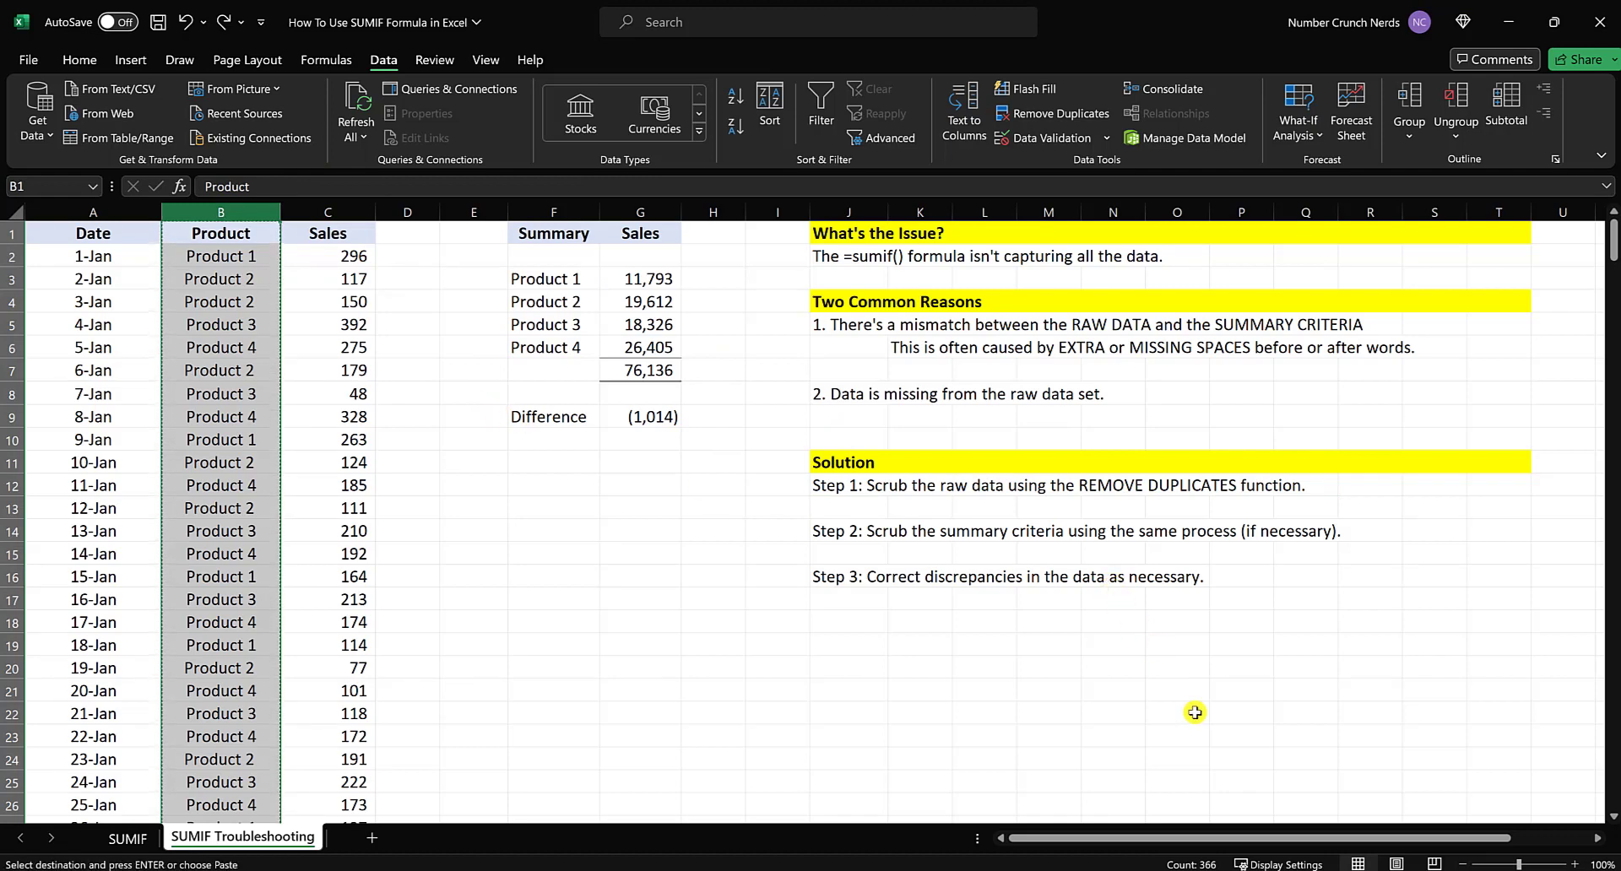
{"action": "left_click", "coordinate": [1597, 838]}
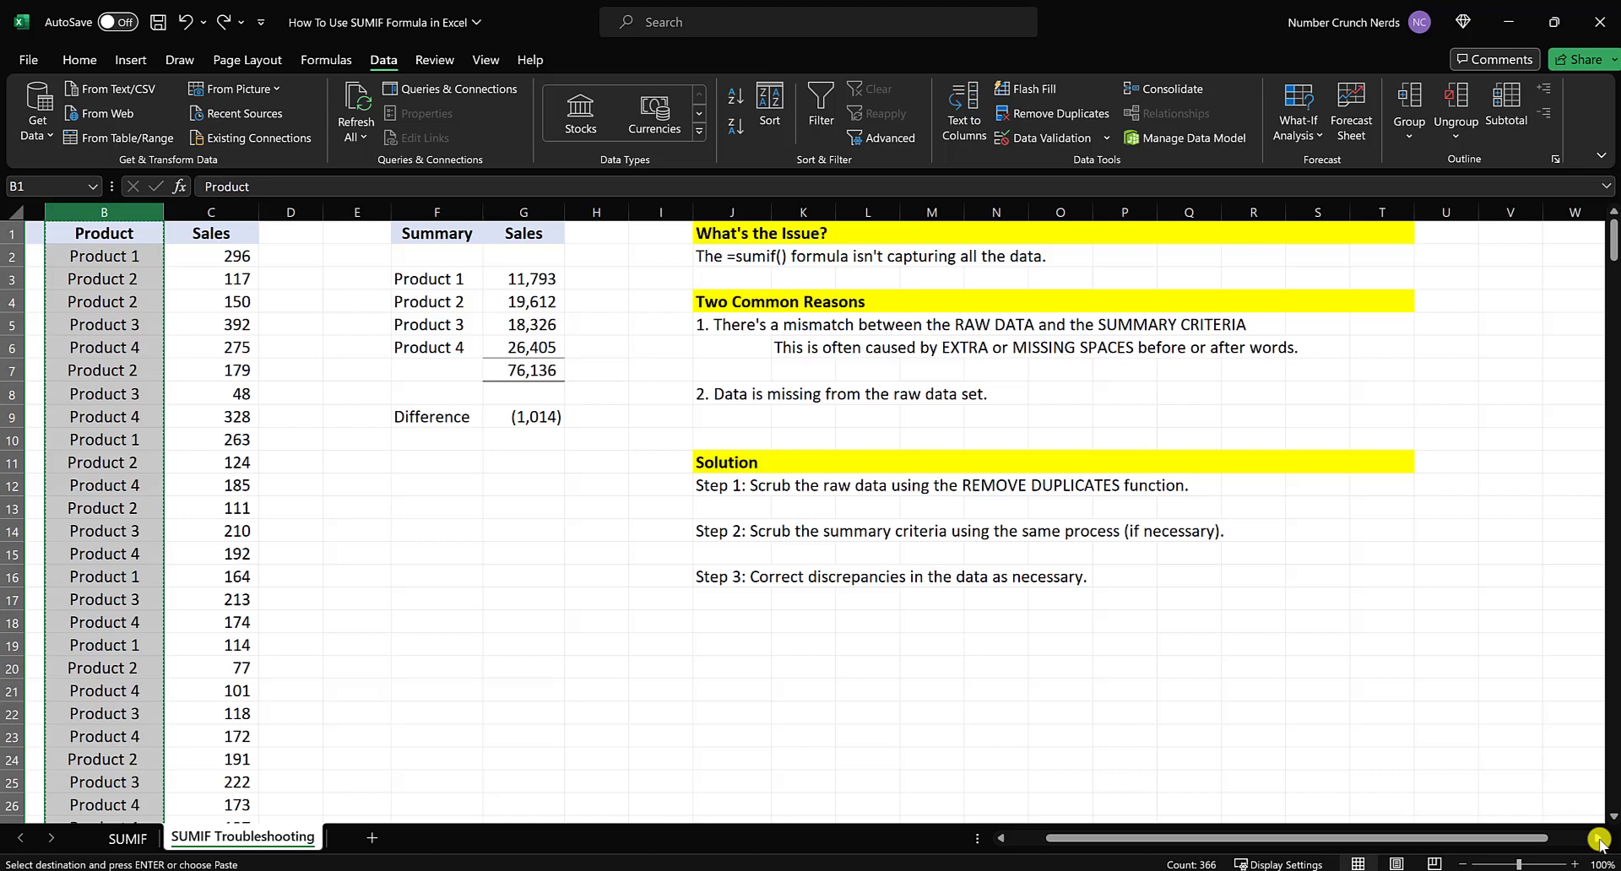
{"action": "left_click", "coordinate": [1597, 838]}
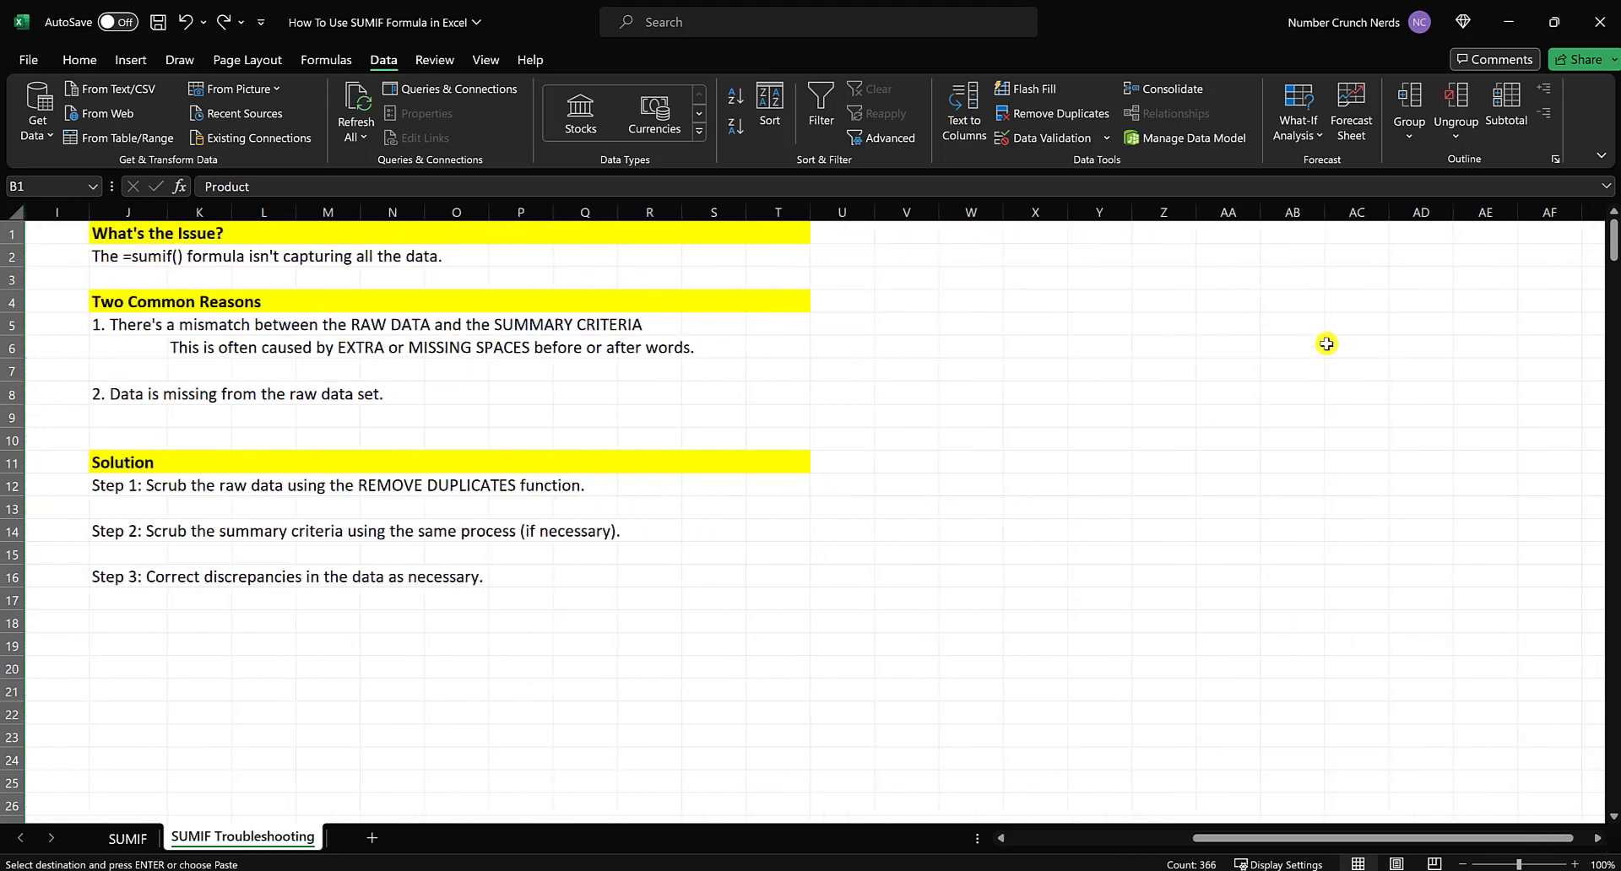
{"action": "left_click", "coordinate": [1167, 211]}
{"action": "key", "text": "ctrl+v"}
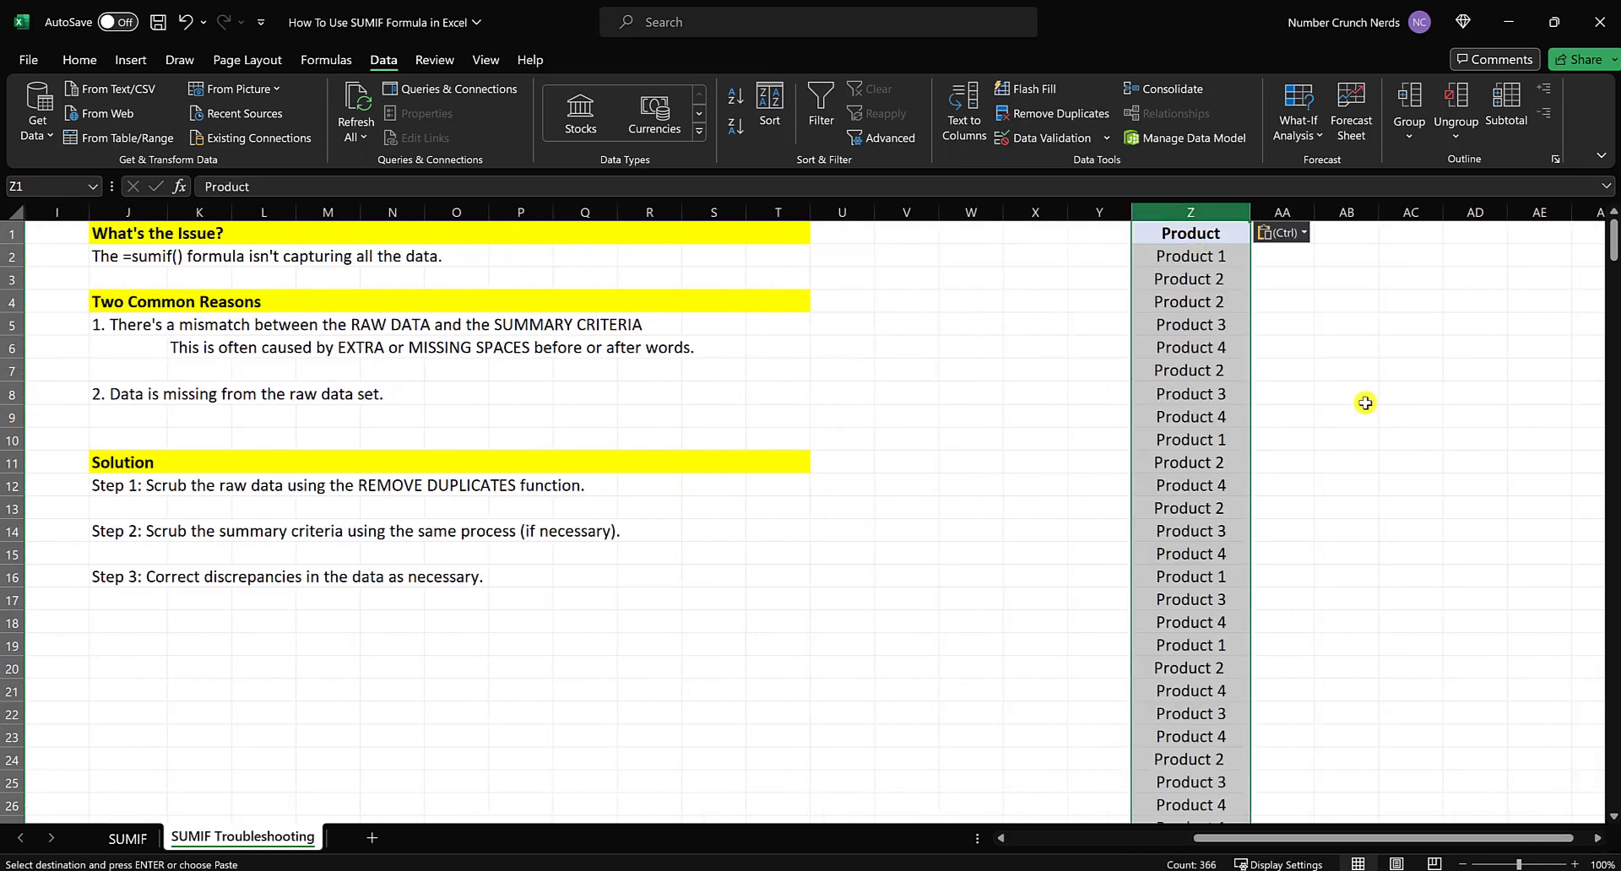
Clear the Product header from Z1 and delete that cell, shifting cells up
{"action": "left_click", "coordinate": [1360, 415]}
{"action": "left_click", "coordinate": [1187, 236]}
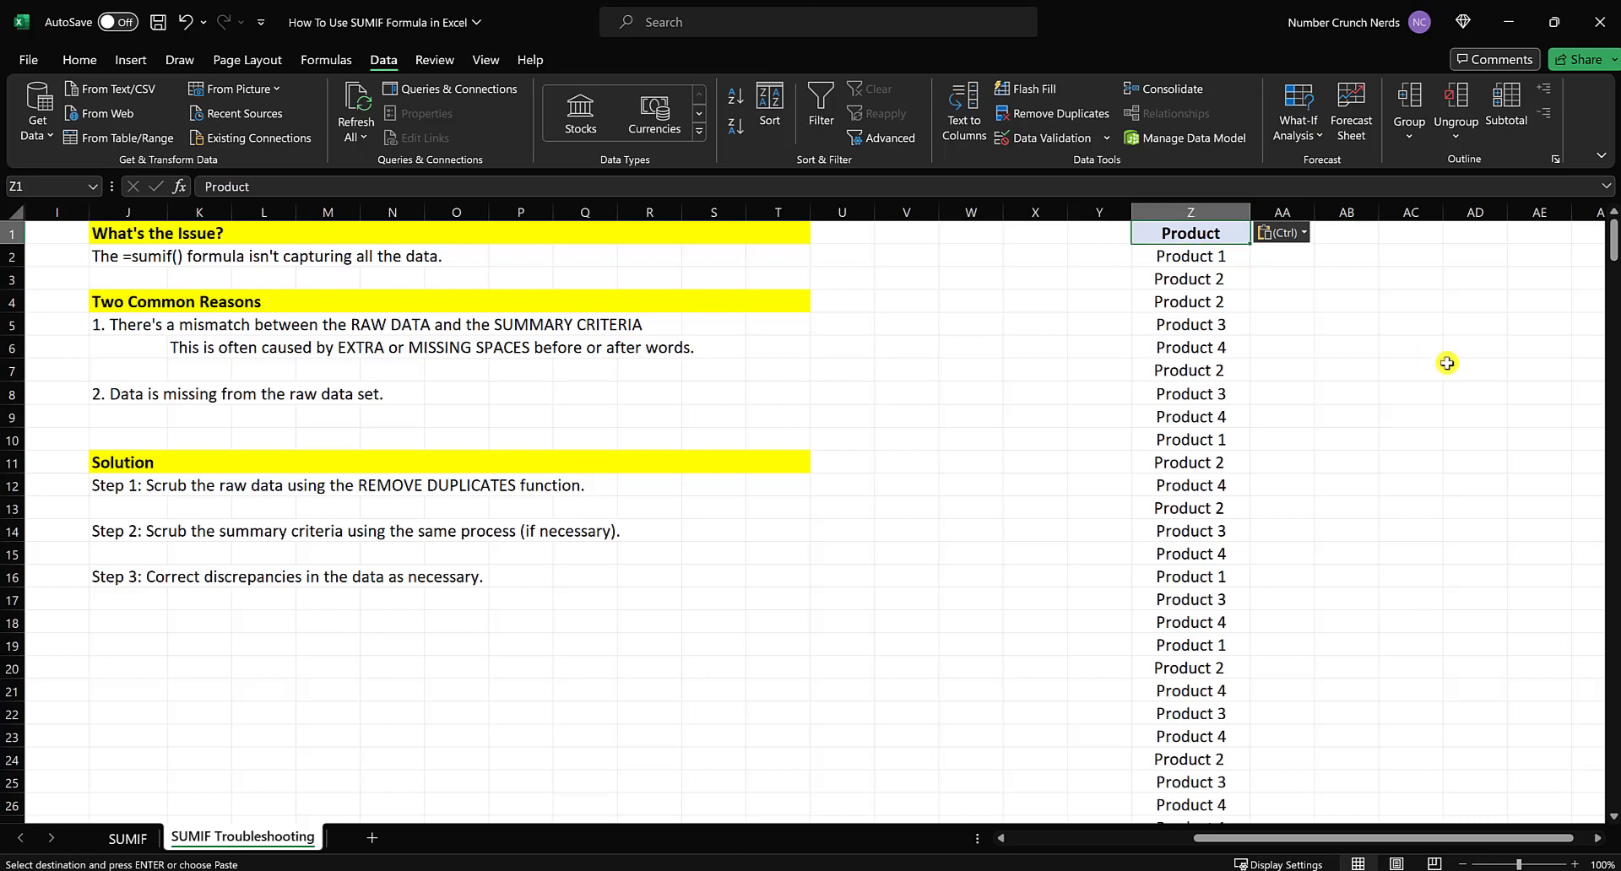
{"action": "key", "text": "Delete"}
{"action": "left_click", "coordinate": [1507, 363]}
{"action": "left_click", "coordinate": [1226, 236]}
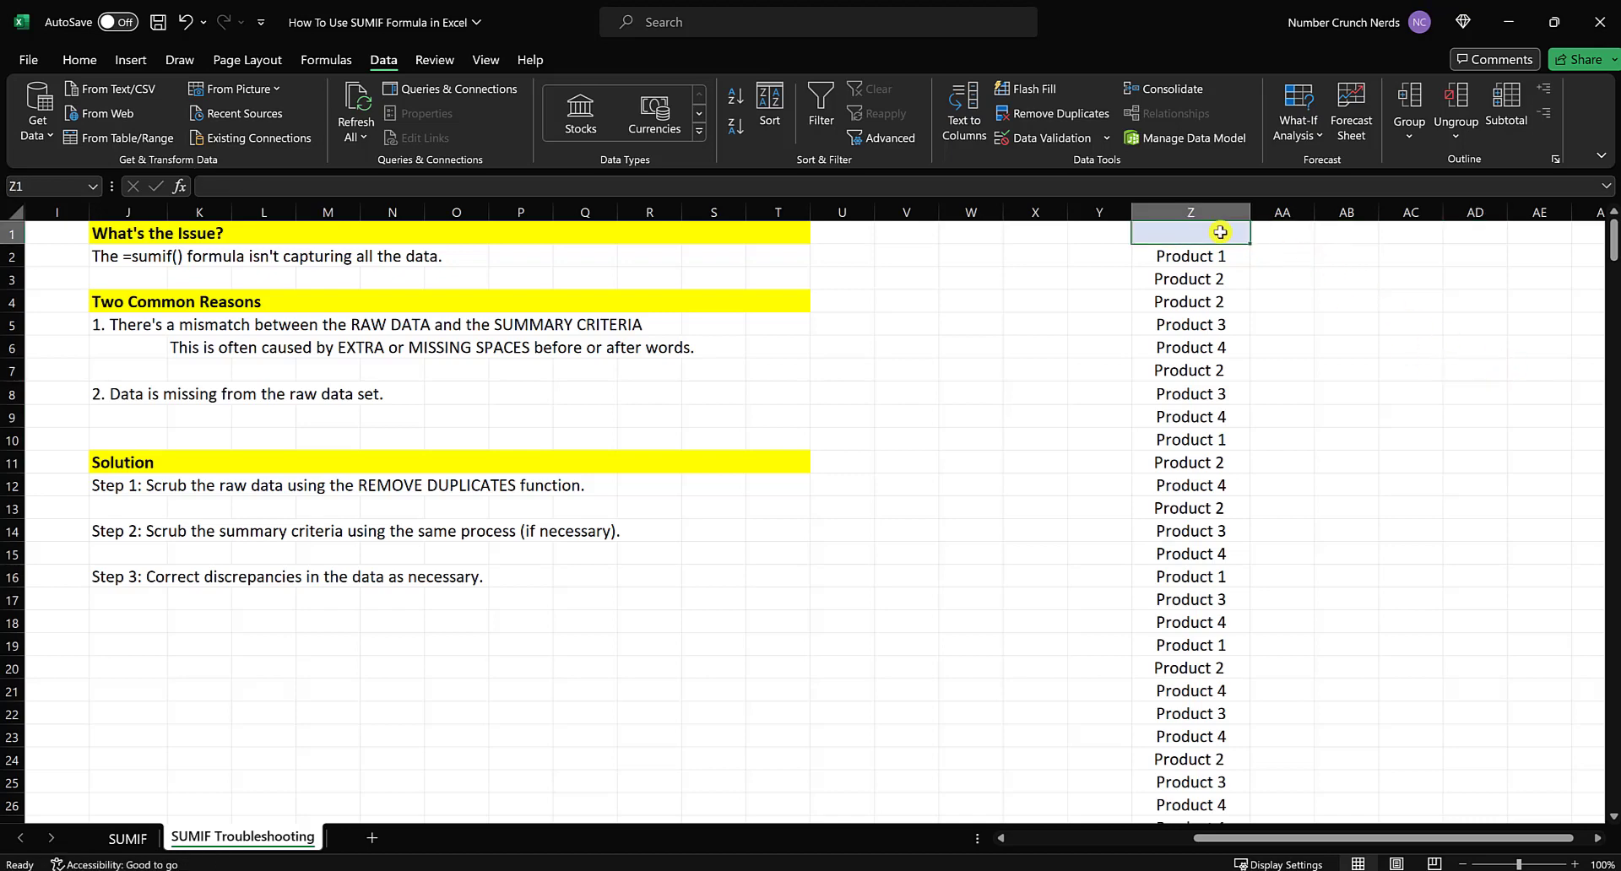
{"action": "right_click", "coordinate": [1223, 234]}
{"action": "left_click", "coordinate": [1304, 489]}
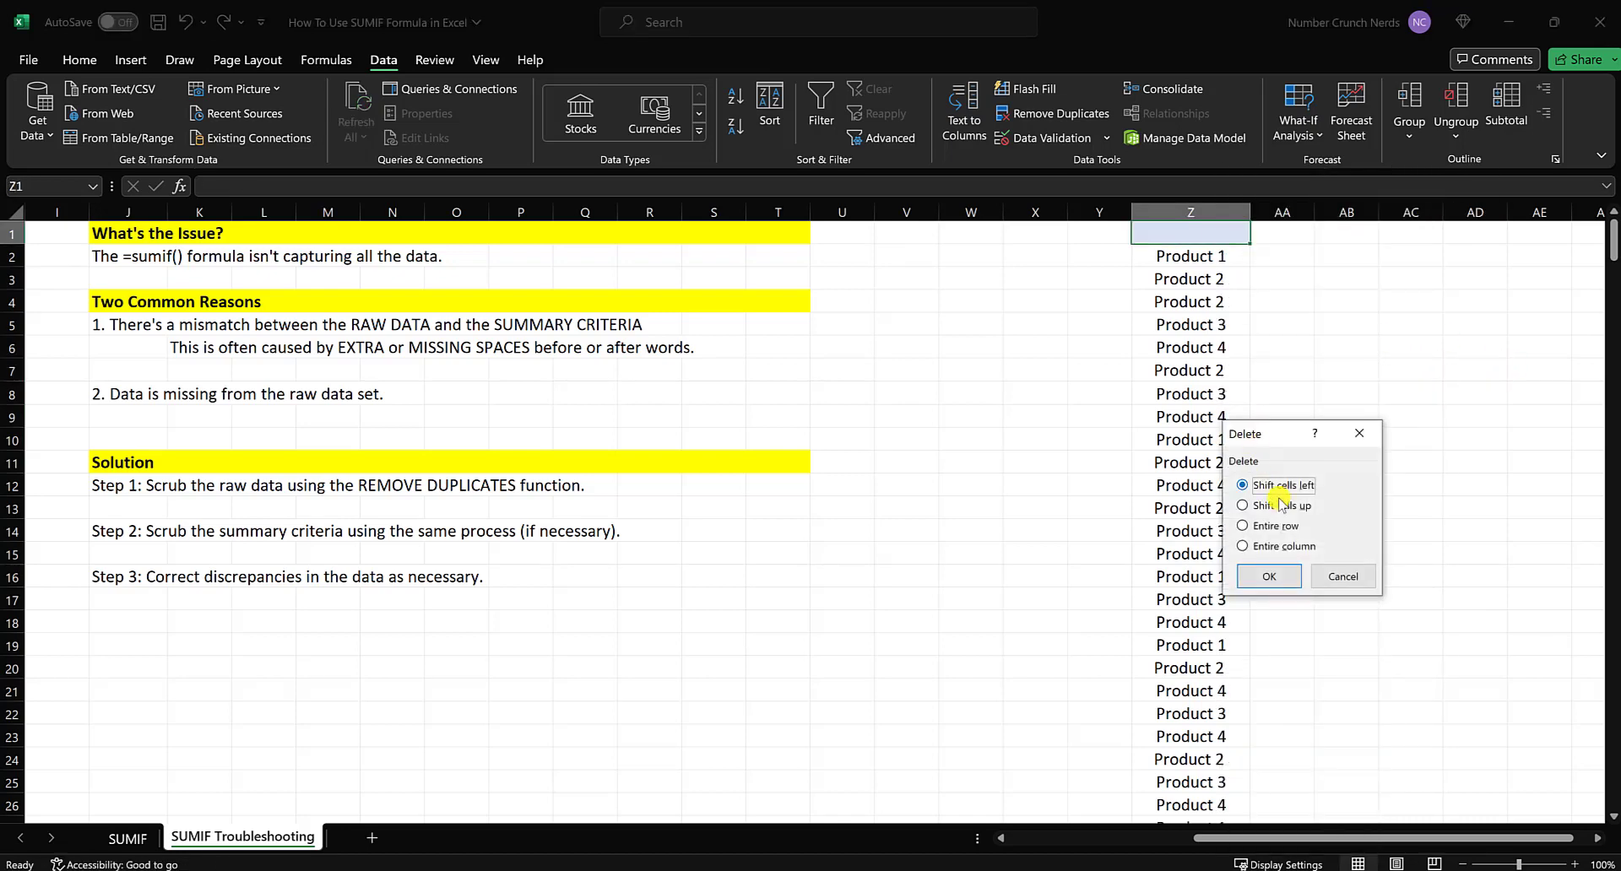
{"action": "left_click", "coordinate": [1279, 504]}
{"action": "left_click", "coordinate": [1269, 577]}
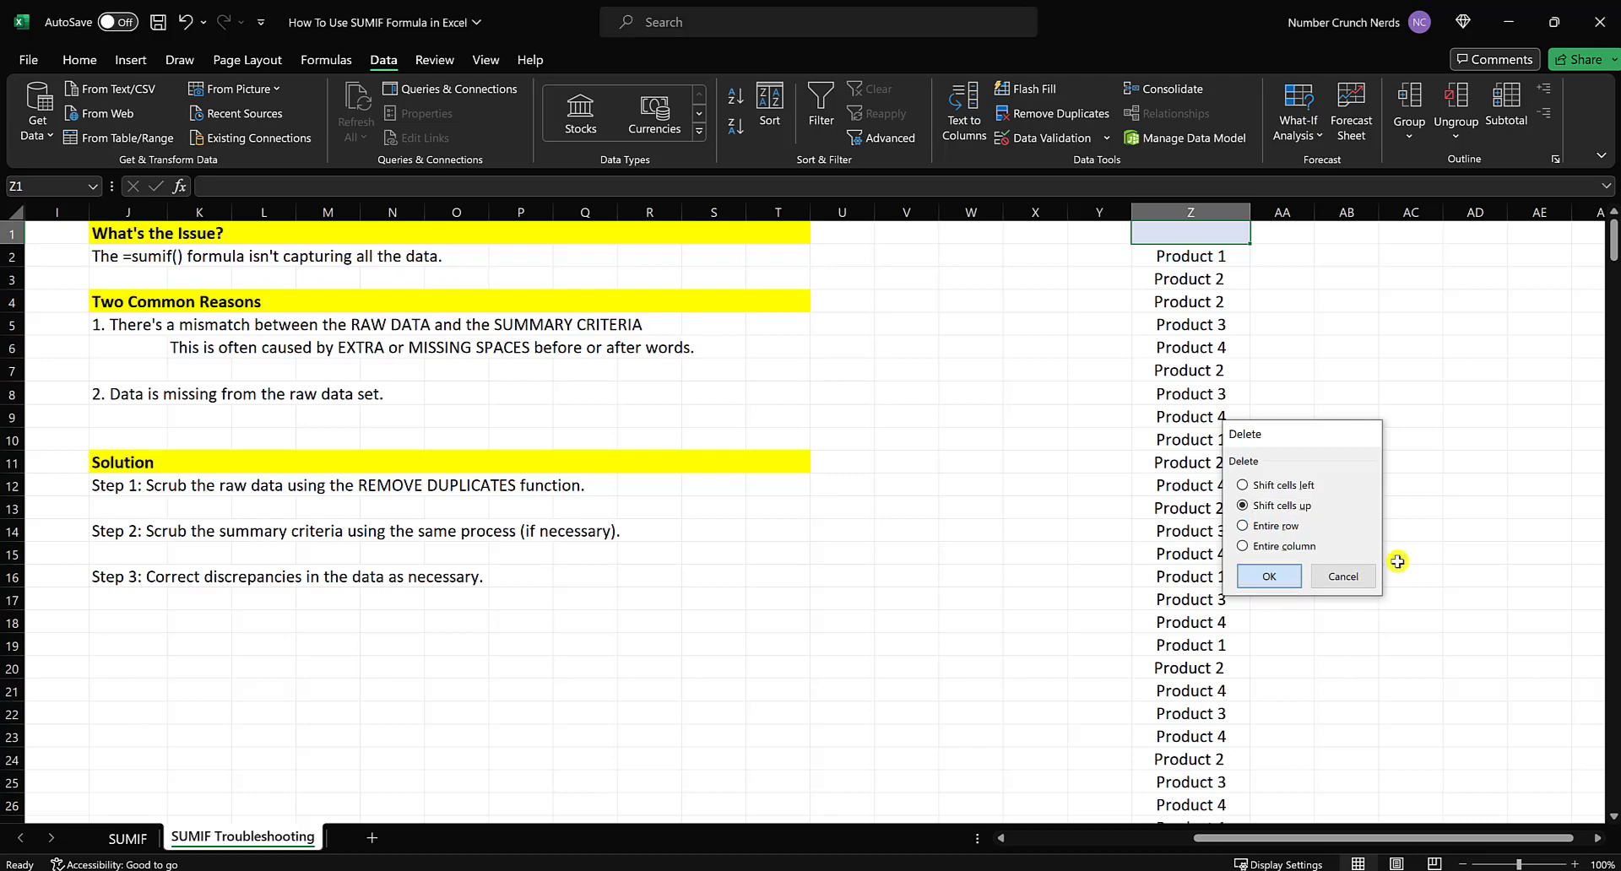
Select the first product names in column Z to review the pasted list
{"action": "left_click", "coordinate": [1405, 484]}
{"action": "left_click_drag", "start_coordinate": [1214, 235], "coordinate": [1211, 609]}
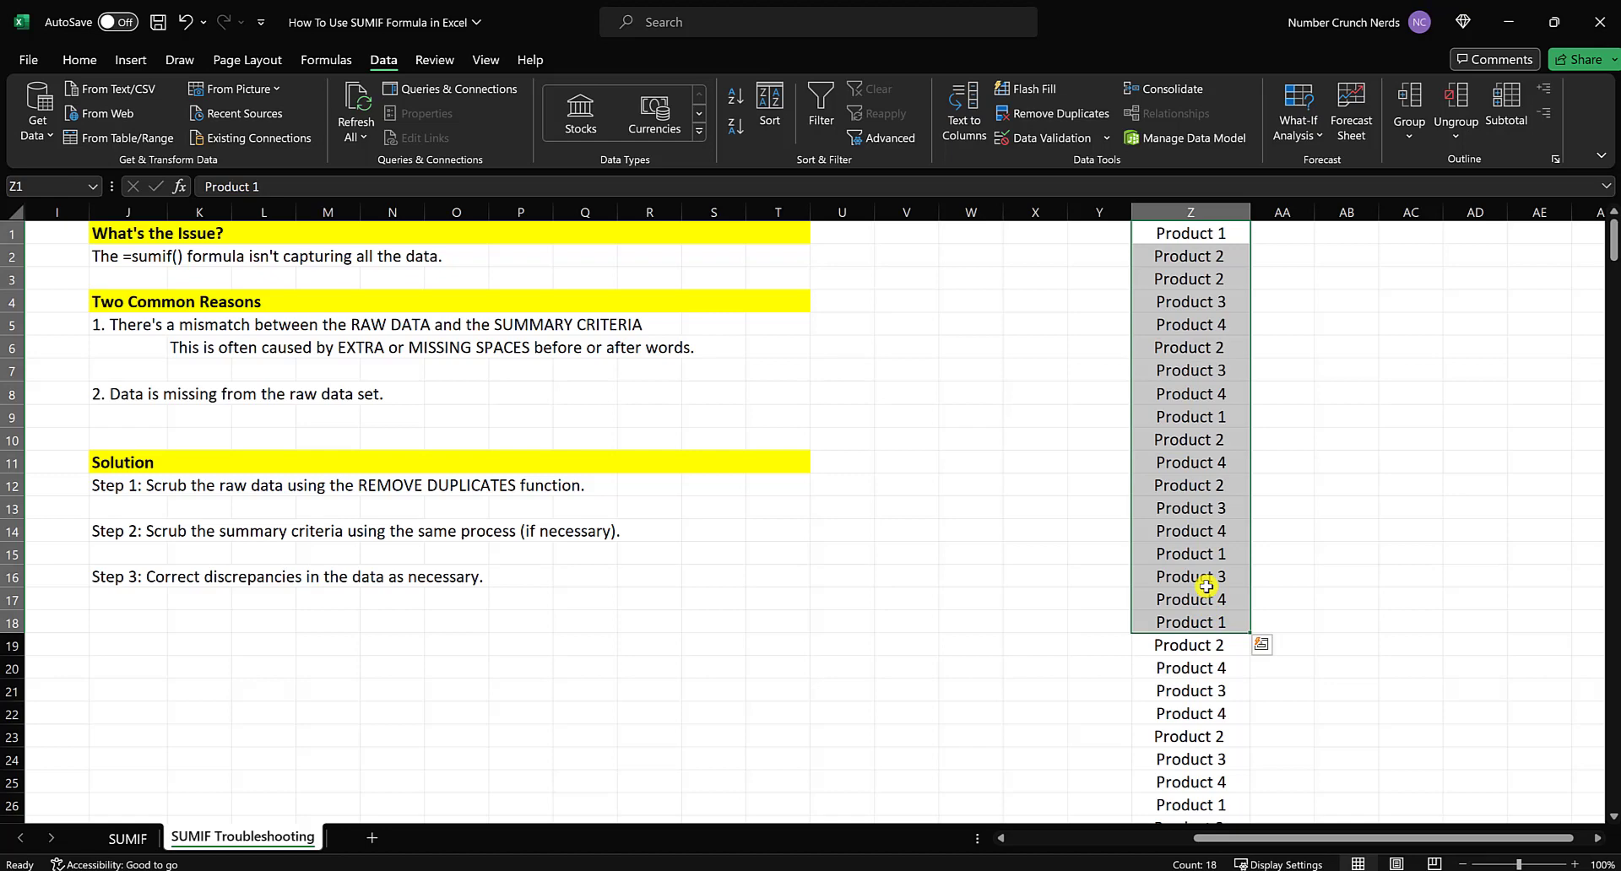
{"action": "left_click", "coordinate": [1336, 459]}
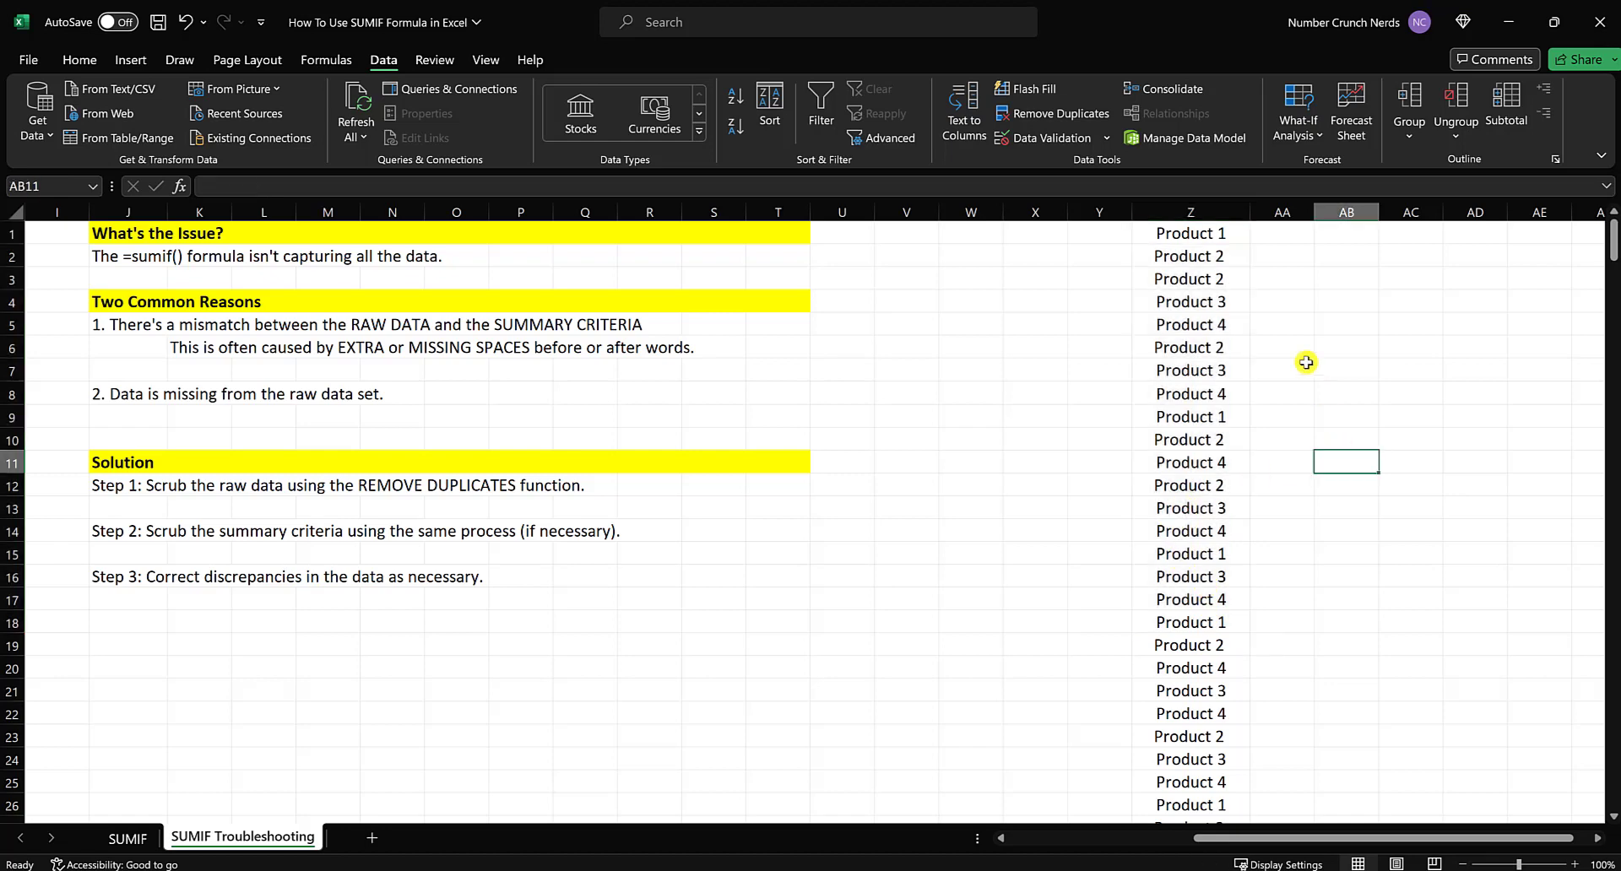
{"action": "left_click_drag", "start_coordinate": [1212, 233], "coordinate": [1216, 463]}
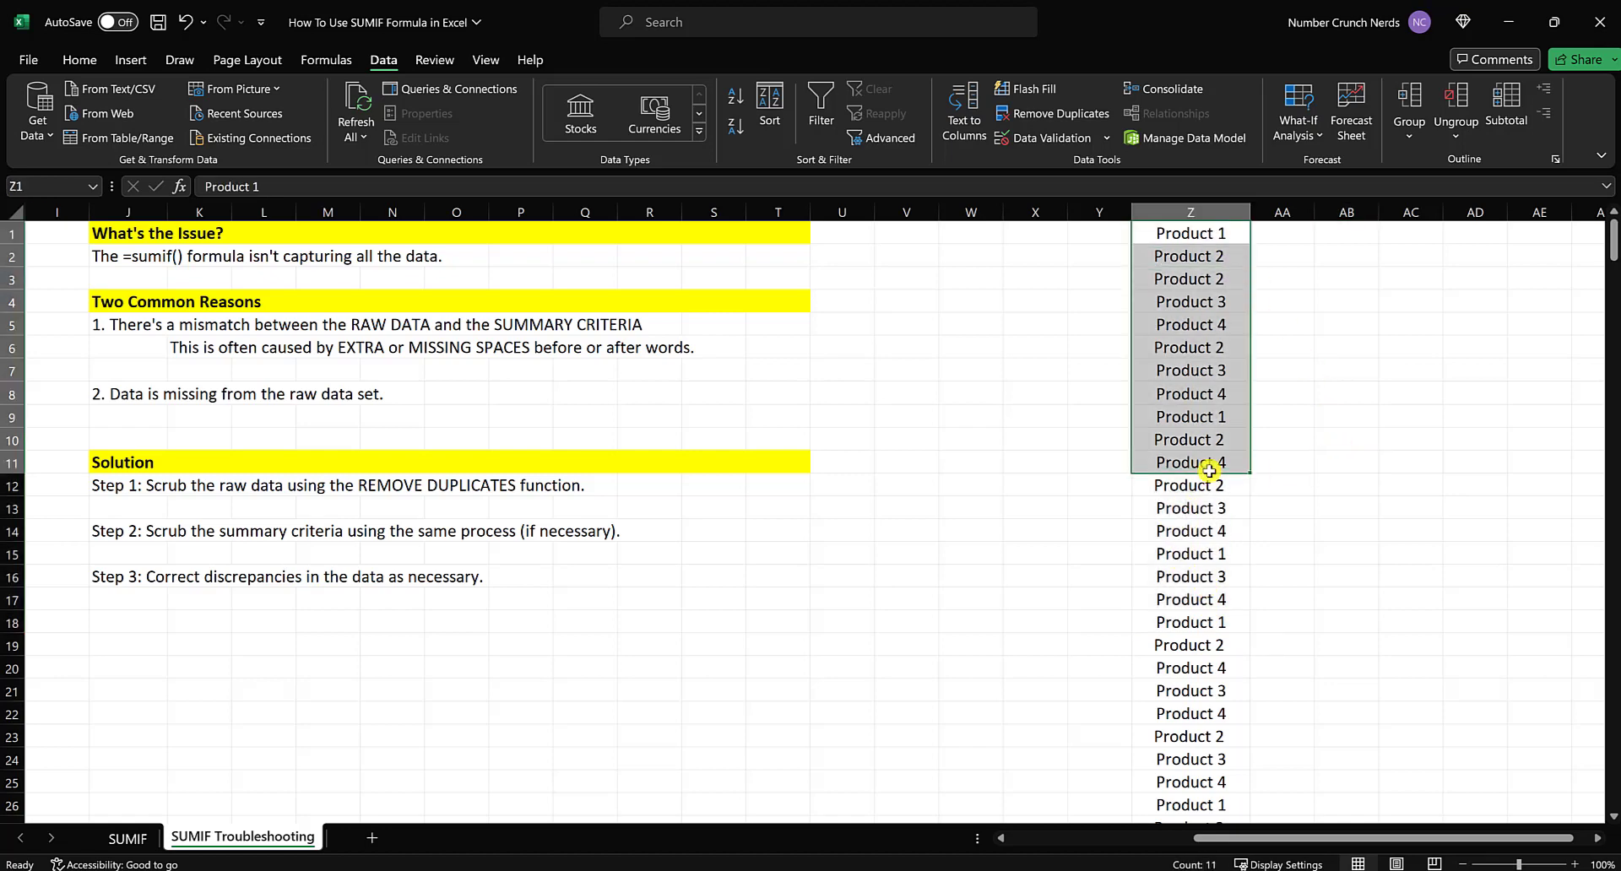
{"action": "left_click", "coordinate": [1347, 456]}
{"action": "scroll", "coordinate": [1208, 347], "scroll_direction": "down", "scroll_amount": 10}
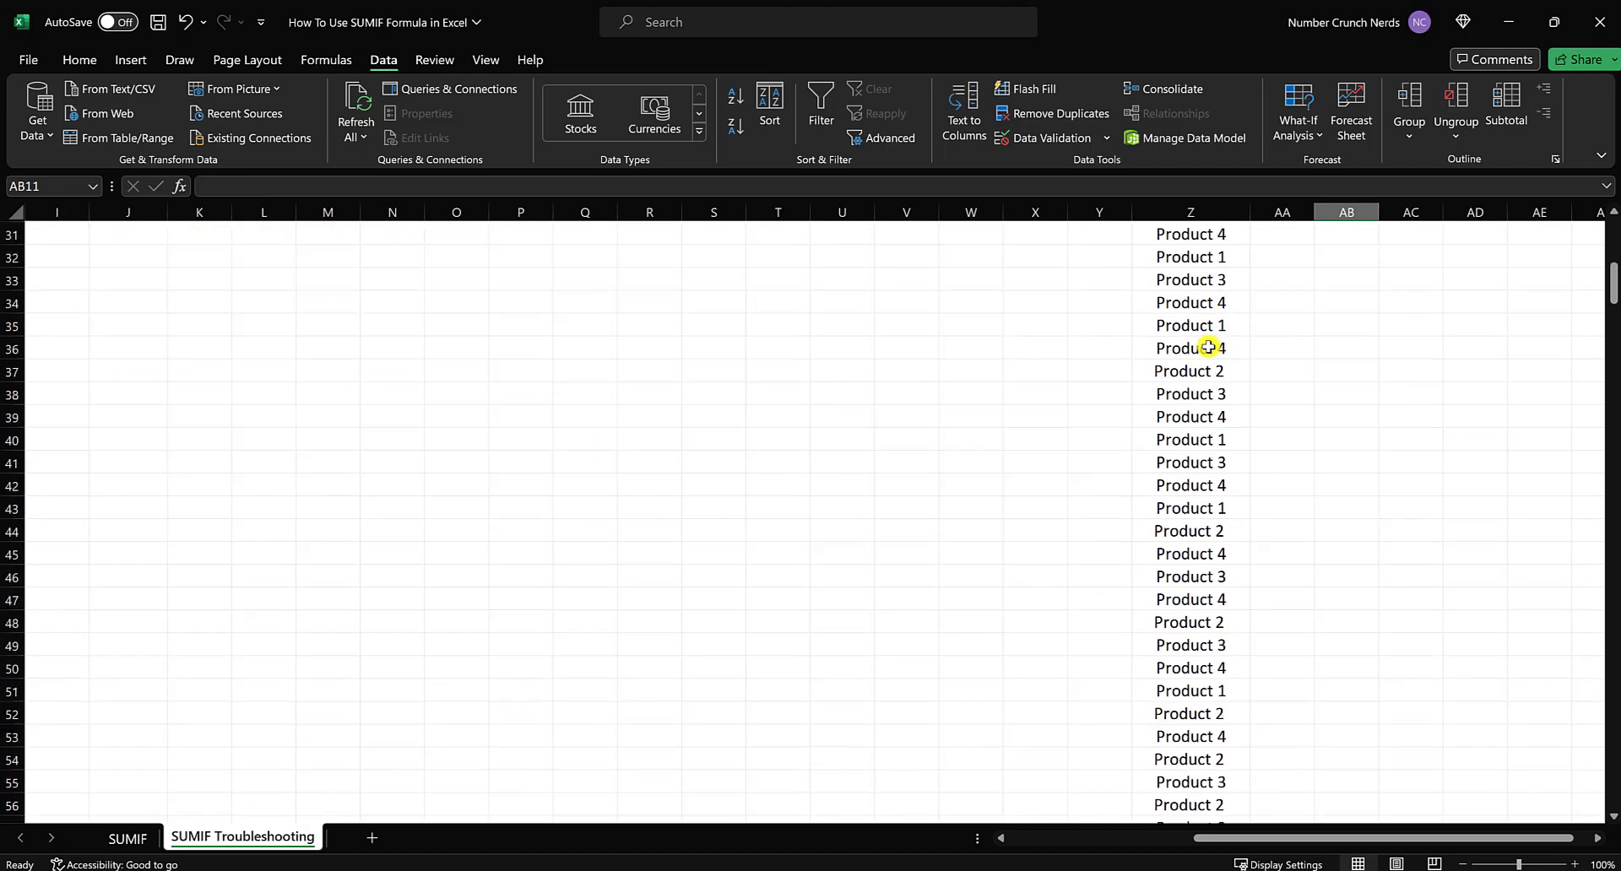
{"action": "scroll", "coordinate": [1209, 347], "scroll_direction": "up", "scroll_amount": 10}
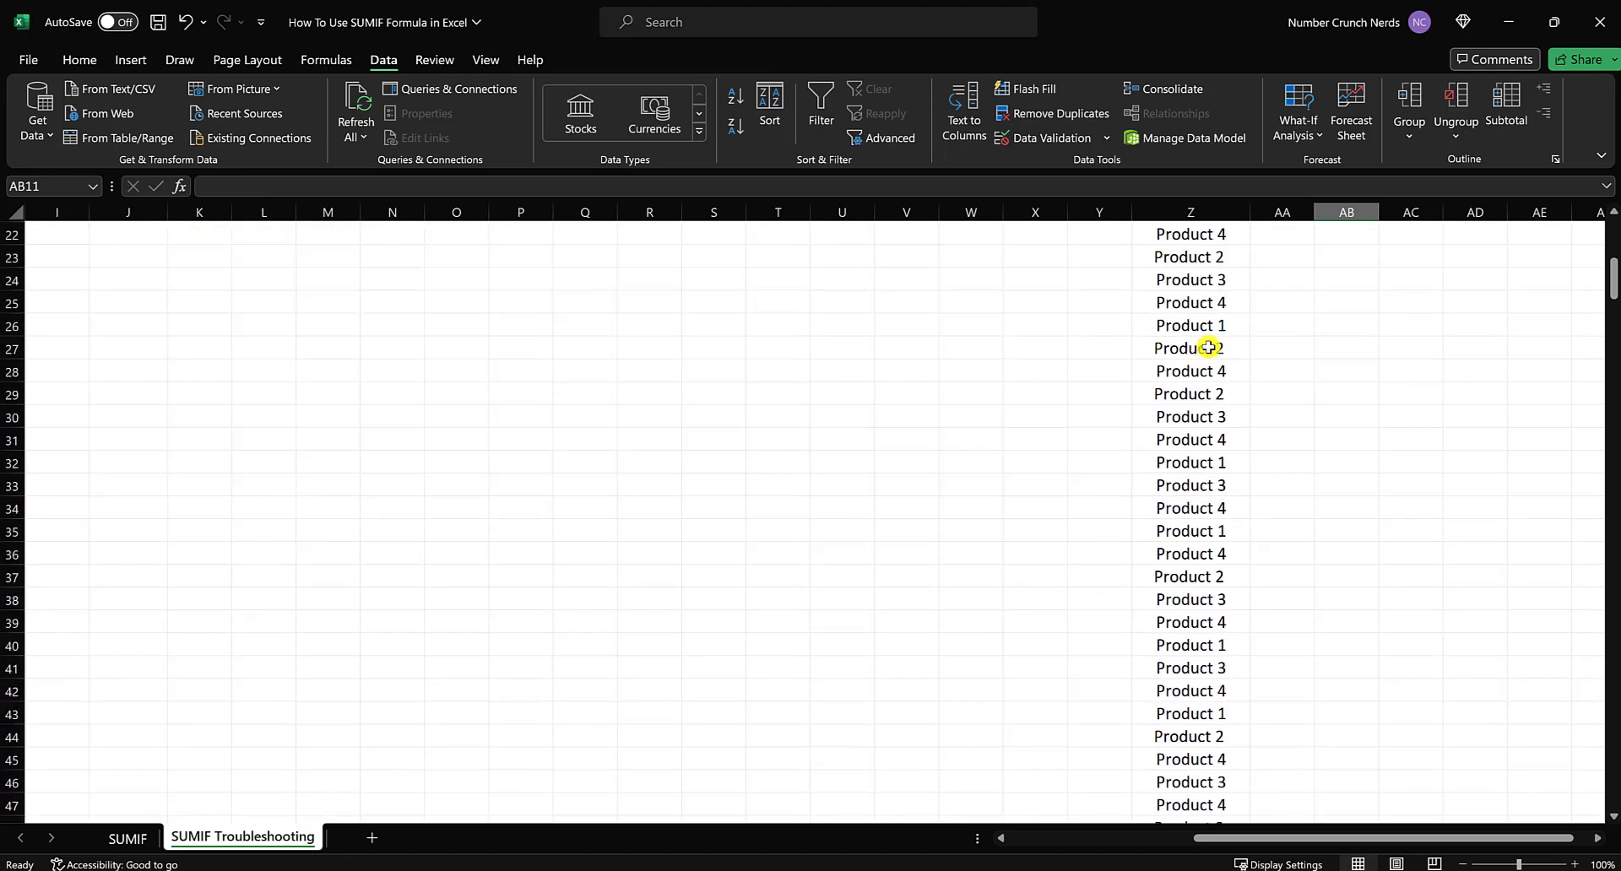
Run Remove Duplicates on column Z, removing 359 duplicates and leaving eight entries
{"action": "left_click", "coordinate": [1210, 210]}
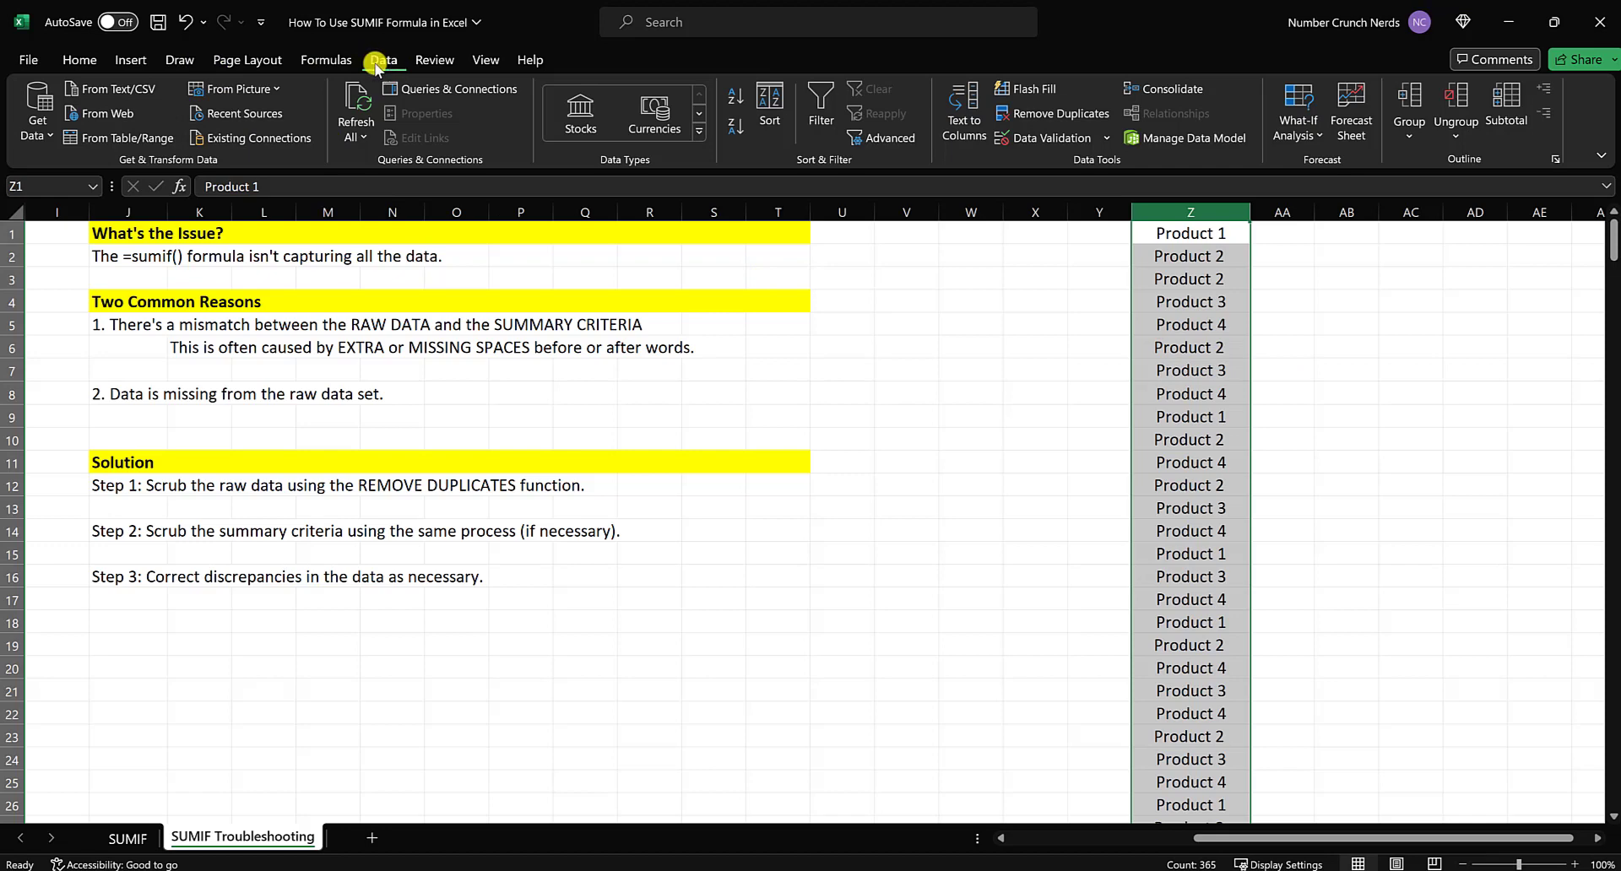
{"action": "left_click", "coordinate": [1060, 115]}
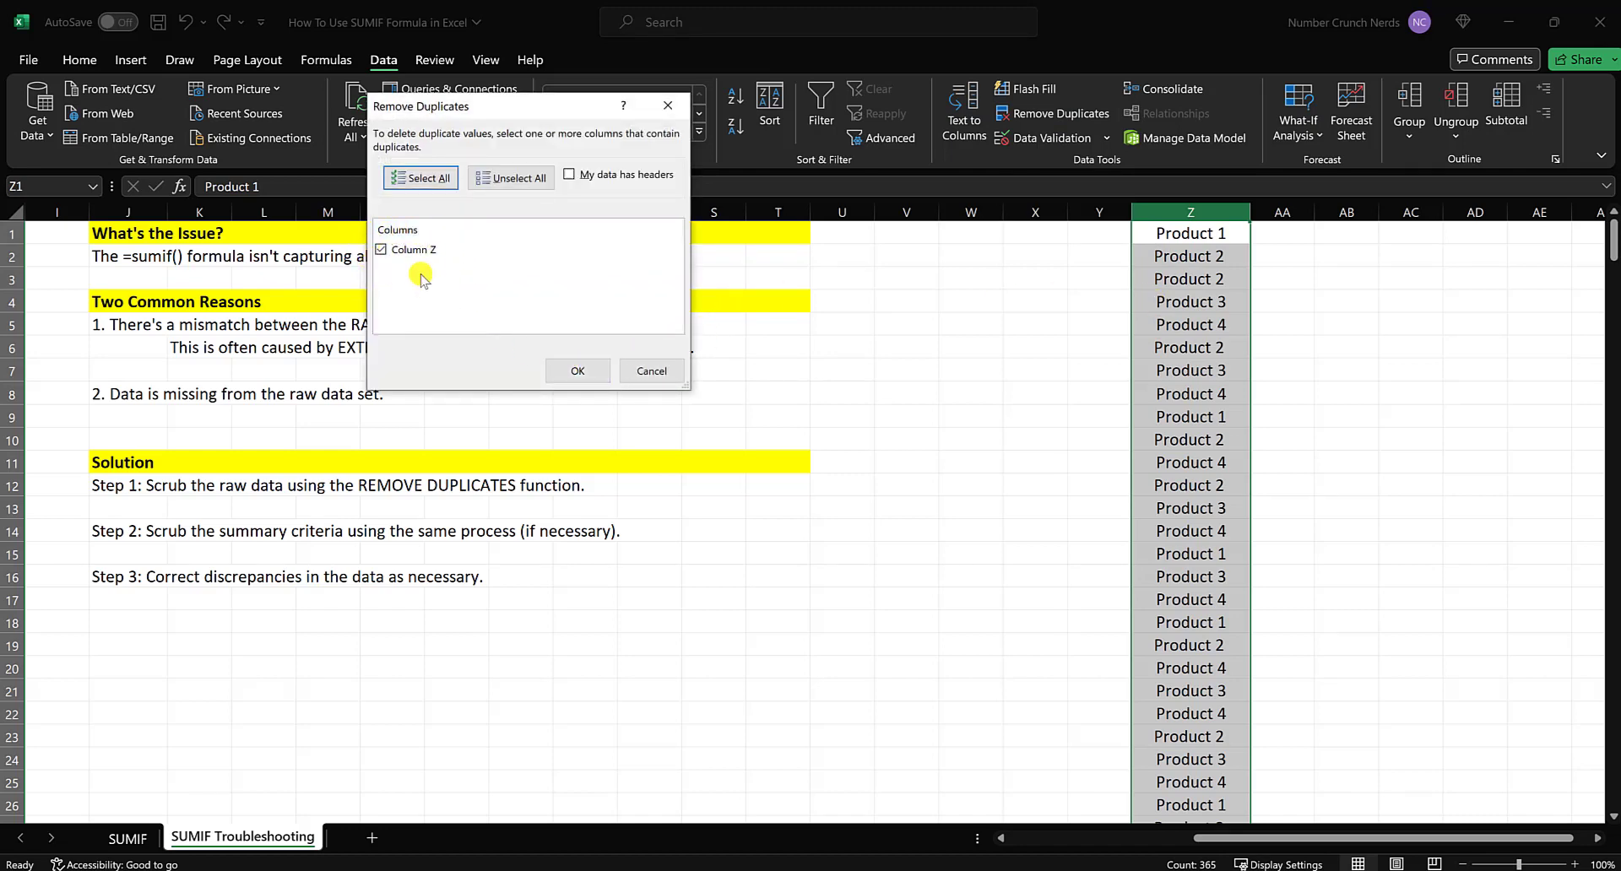
{"action": "left_click", "coordinate": [381, 252]}
{"action": "left_click", "coordinate": [577, 372]}
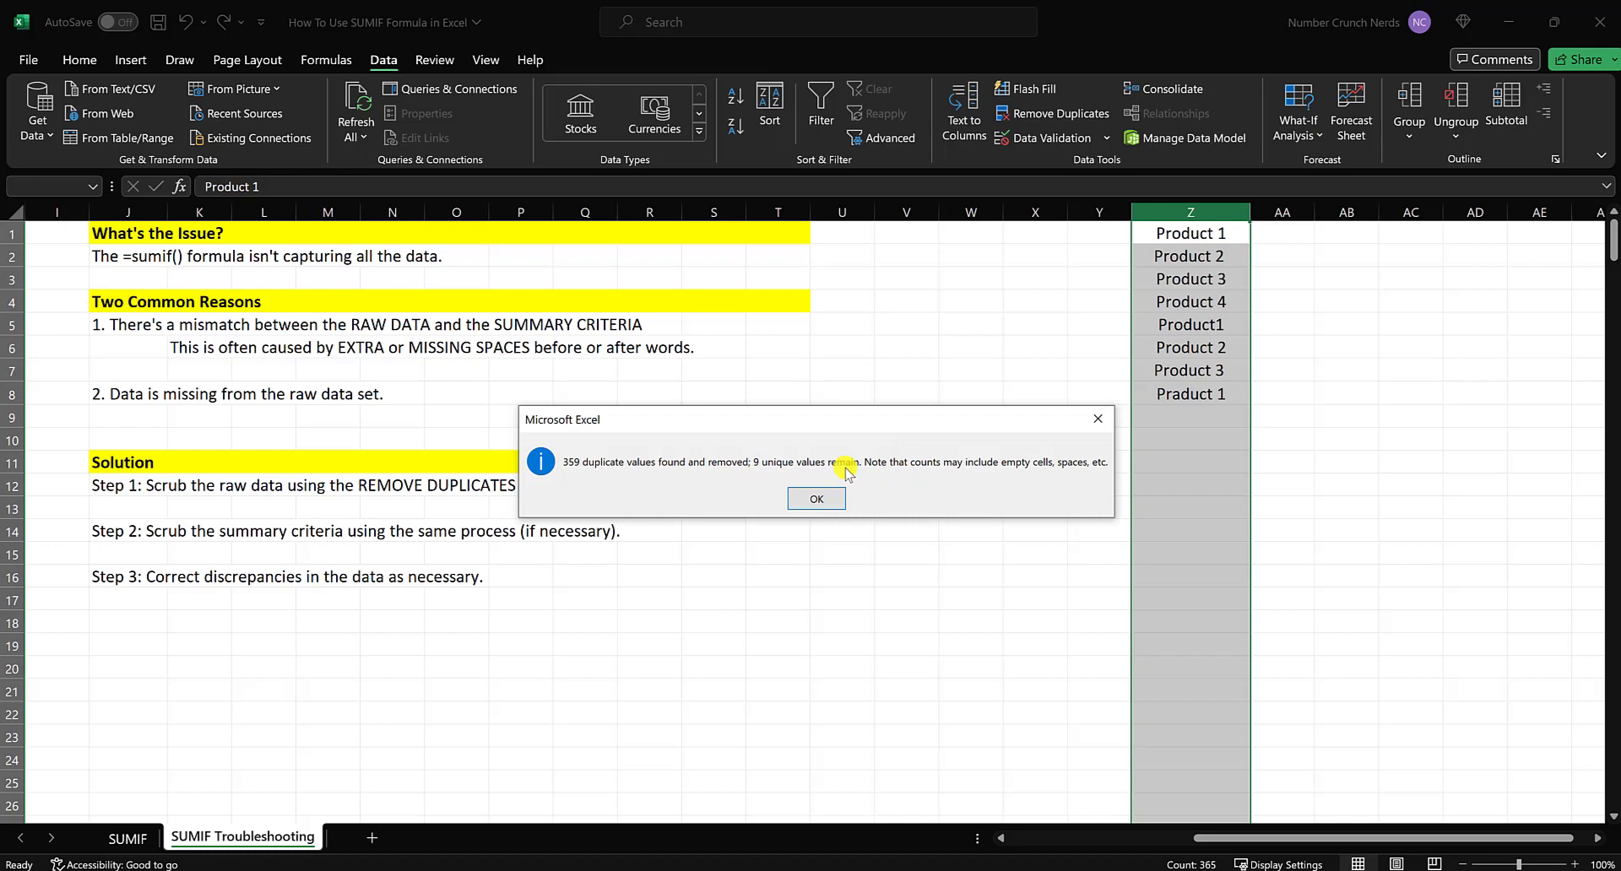
{"action": "left_click", "coordinate": [810, 499]}
{"action": "left_click", "coordinate": [798, 553]}
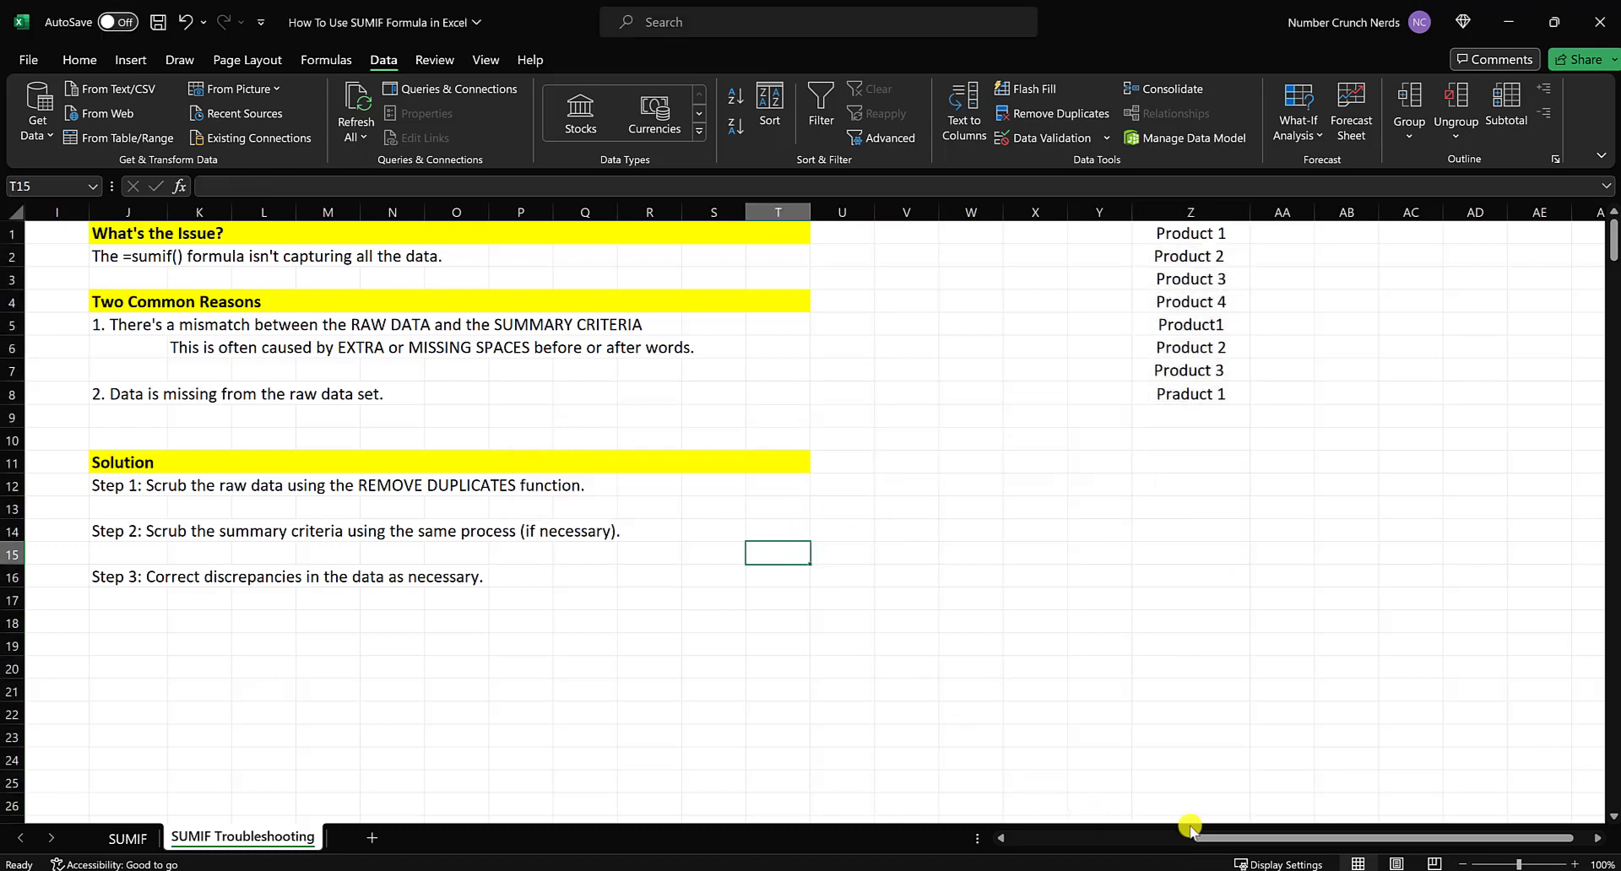
{"action": "left_click_drag", "start_coordinate": [1198, 837], "coordinate": [1065, 836]}
{"action": "left_click_drag", "start_coordinate": [413, 280], "coordinate": [413, 346]}
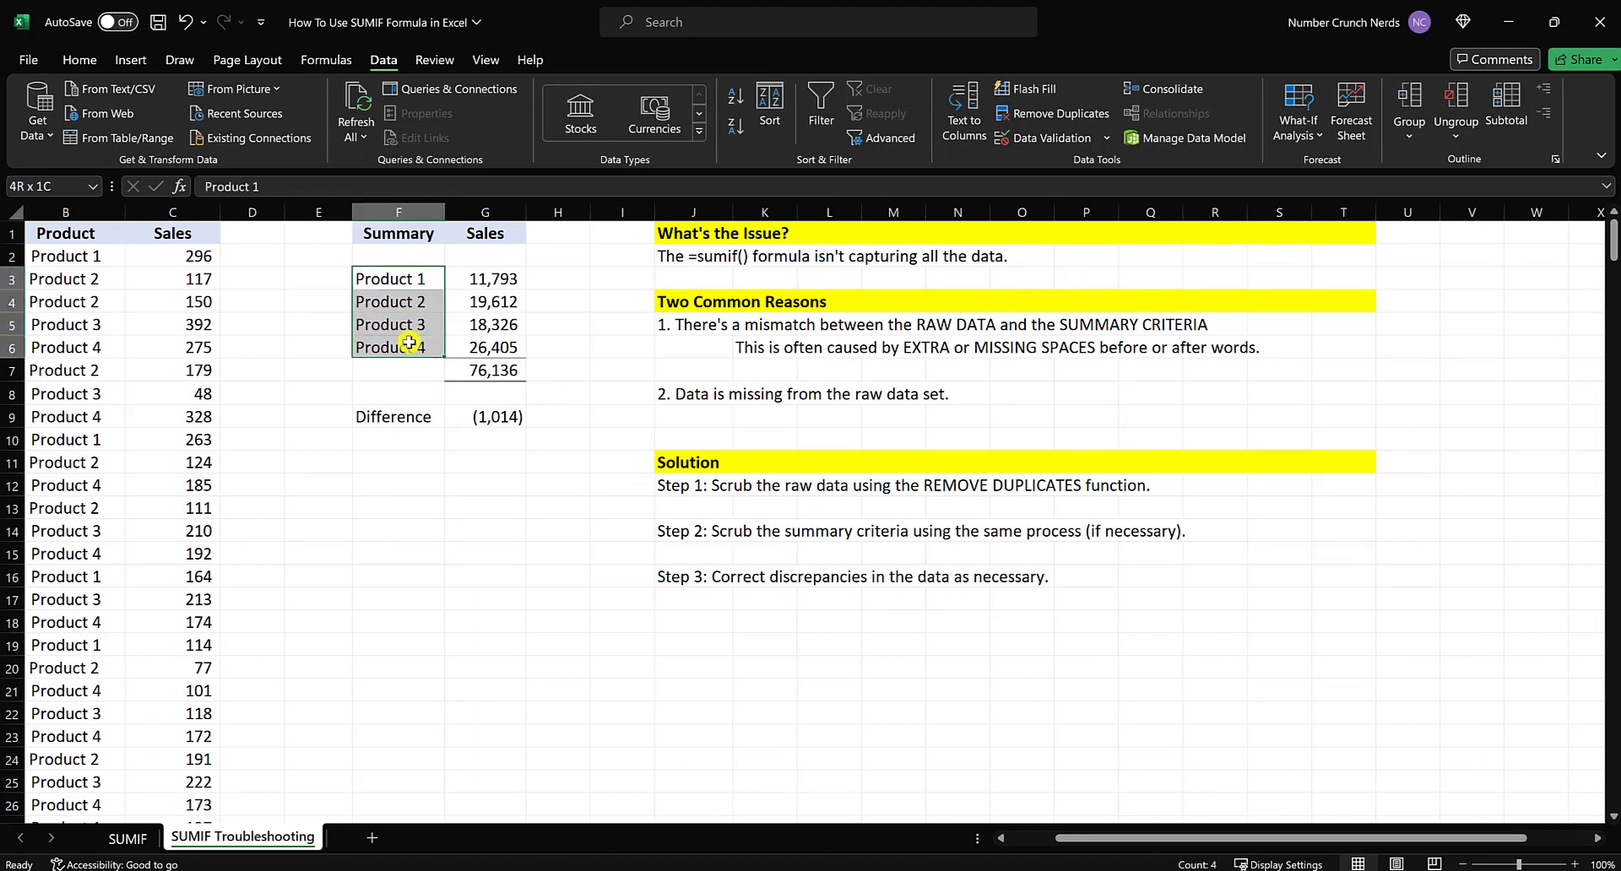
{"action": "left_click", "coordinate": [579, 536]}
{"action": "left_click_drag", "start_coordinate": [381, 279], "coordinate": [391, 346]}
{"action": "scroll", "coordinate": [1375, 841], "scroll_direction": "right", "scroll_amount": 2}
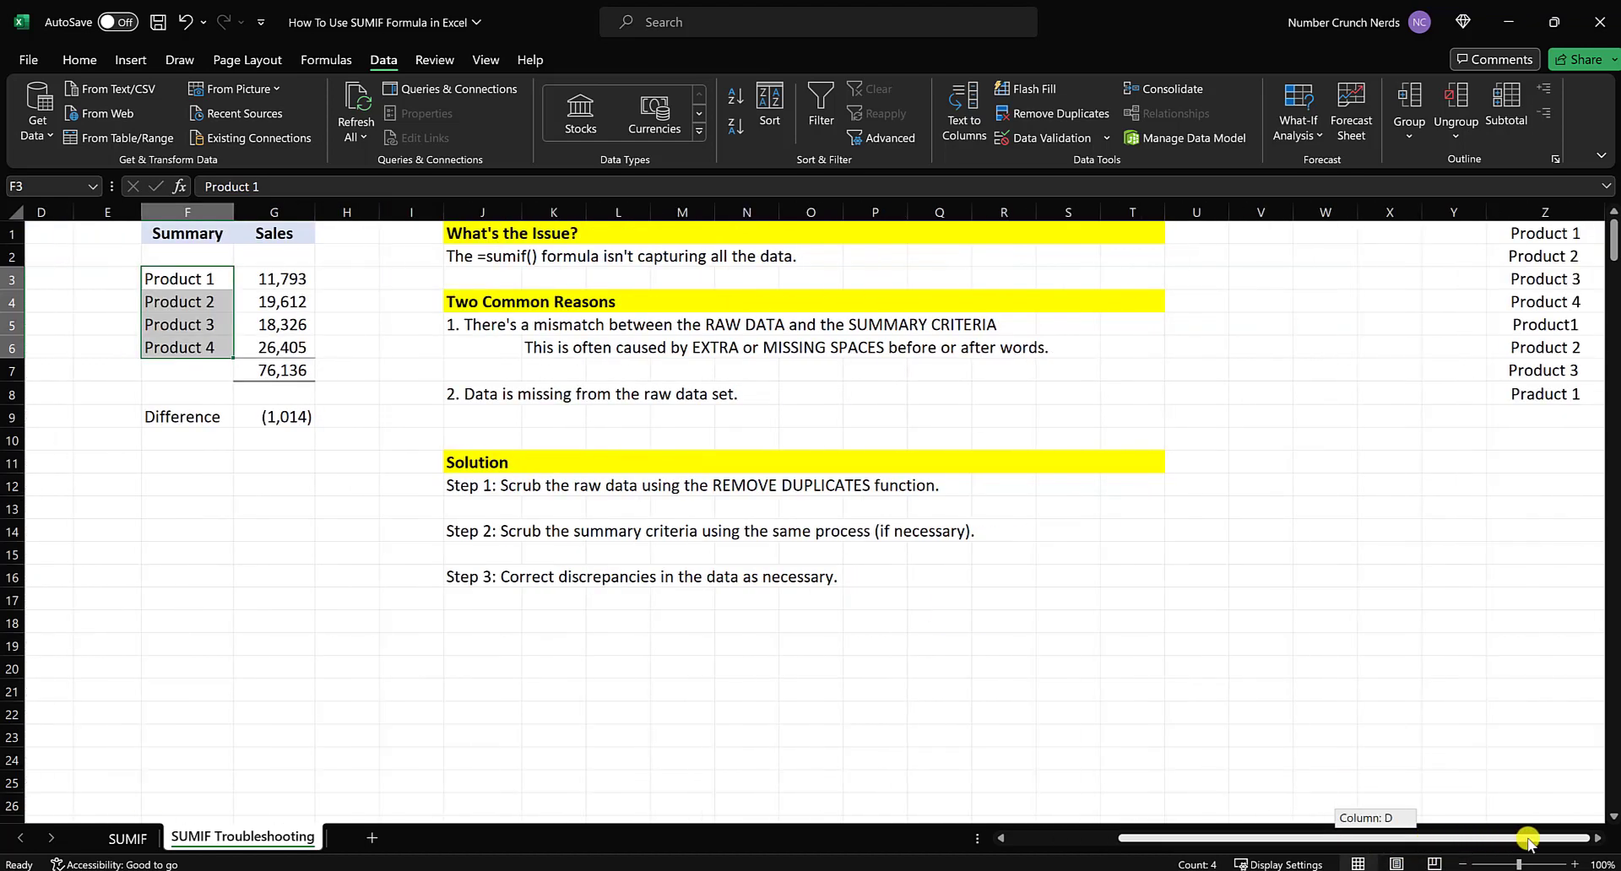
{"action": "left_click", "coordinate": [1598, 837]}
{"action": "left_click", "coordinate": [1598, 837]}
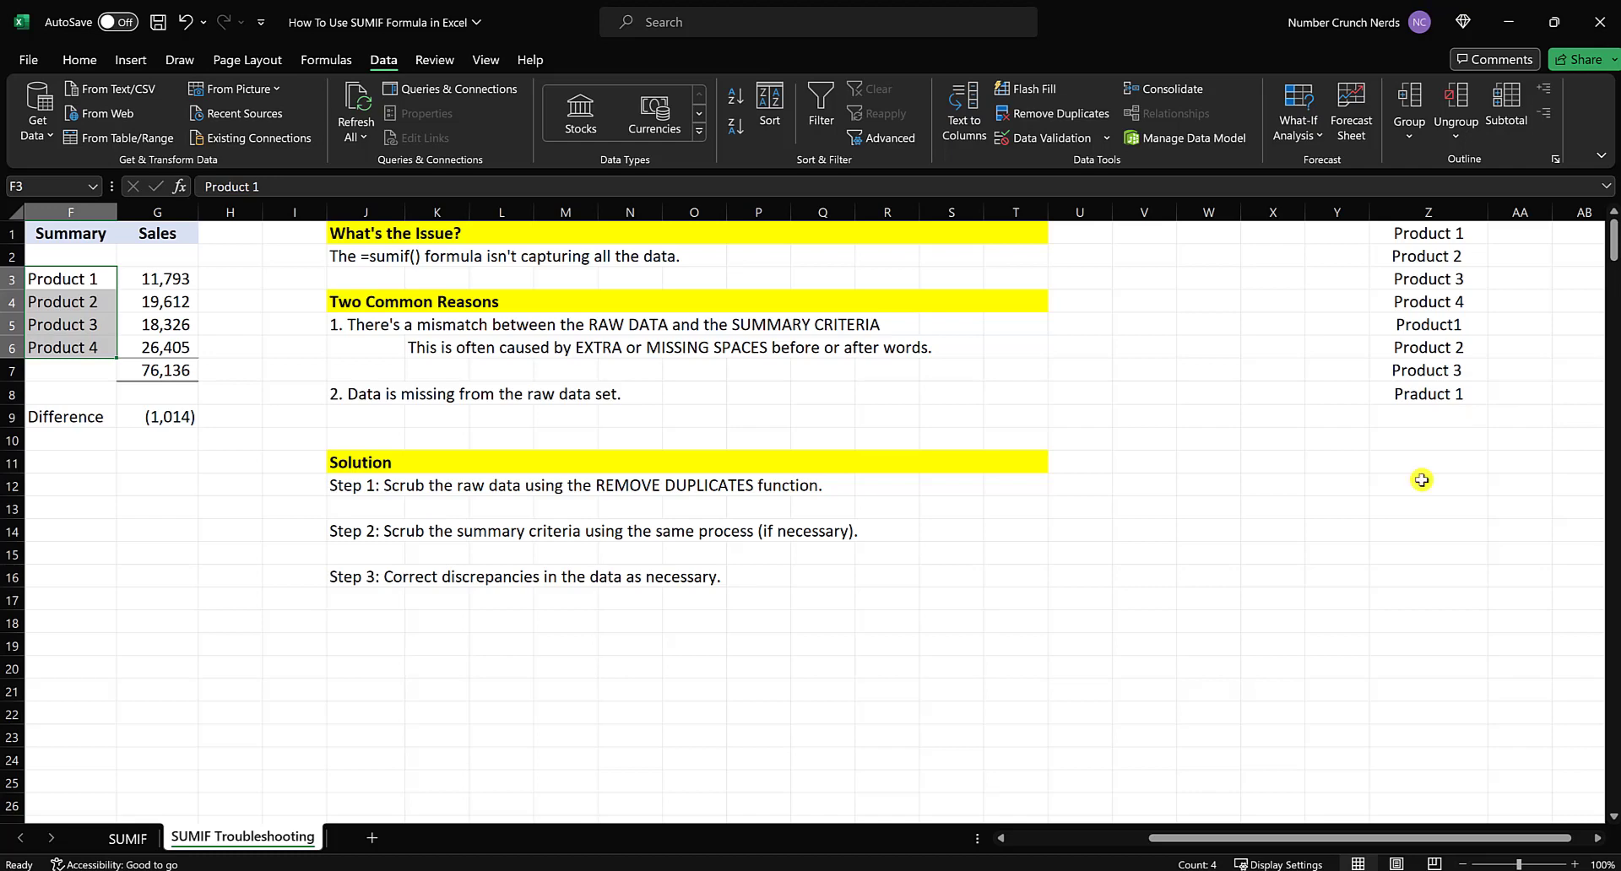
{"action": "left_click", "coordinate": [1425, 233]}
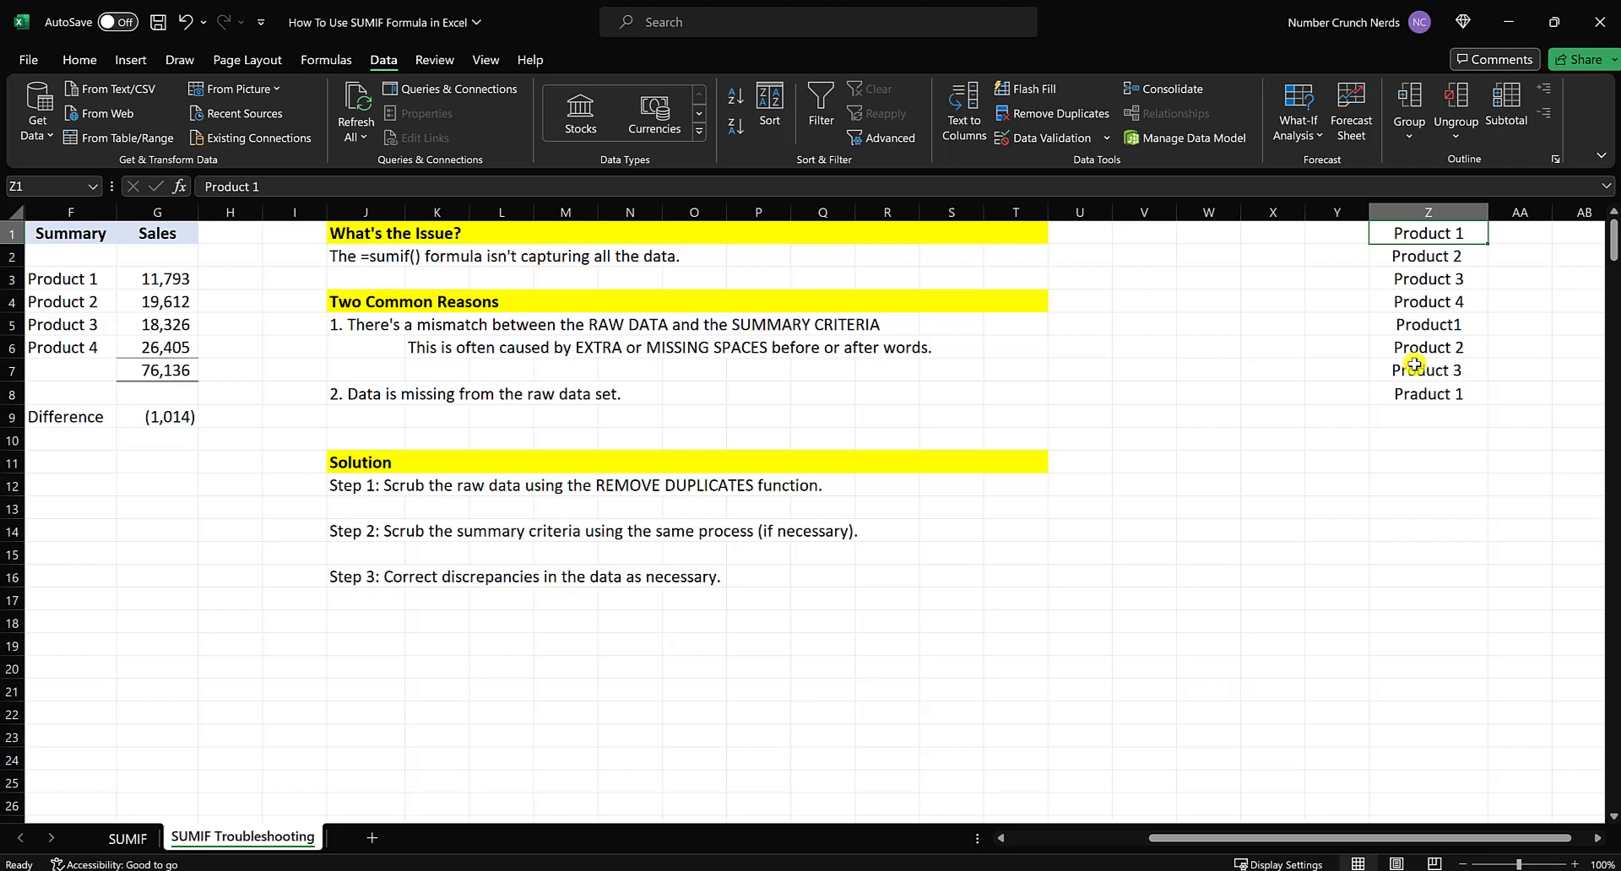
{"action": "left_click_drag", "start_coordinate": [1432, 234], "coordinate": [1427, 392]}
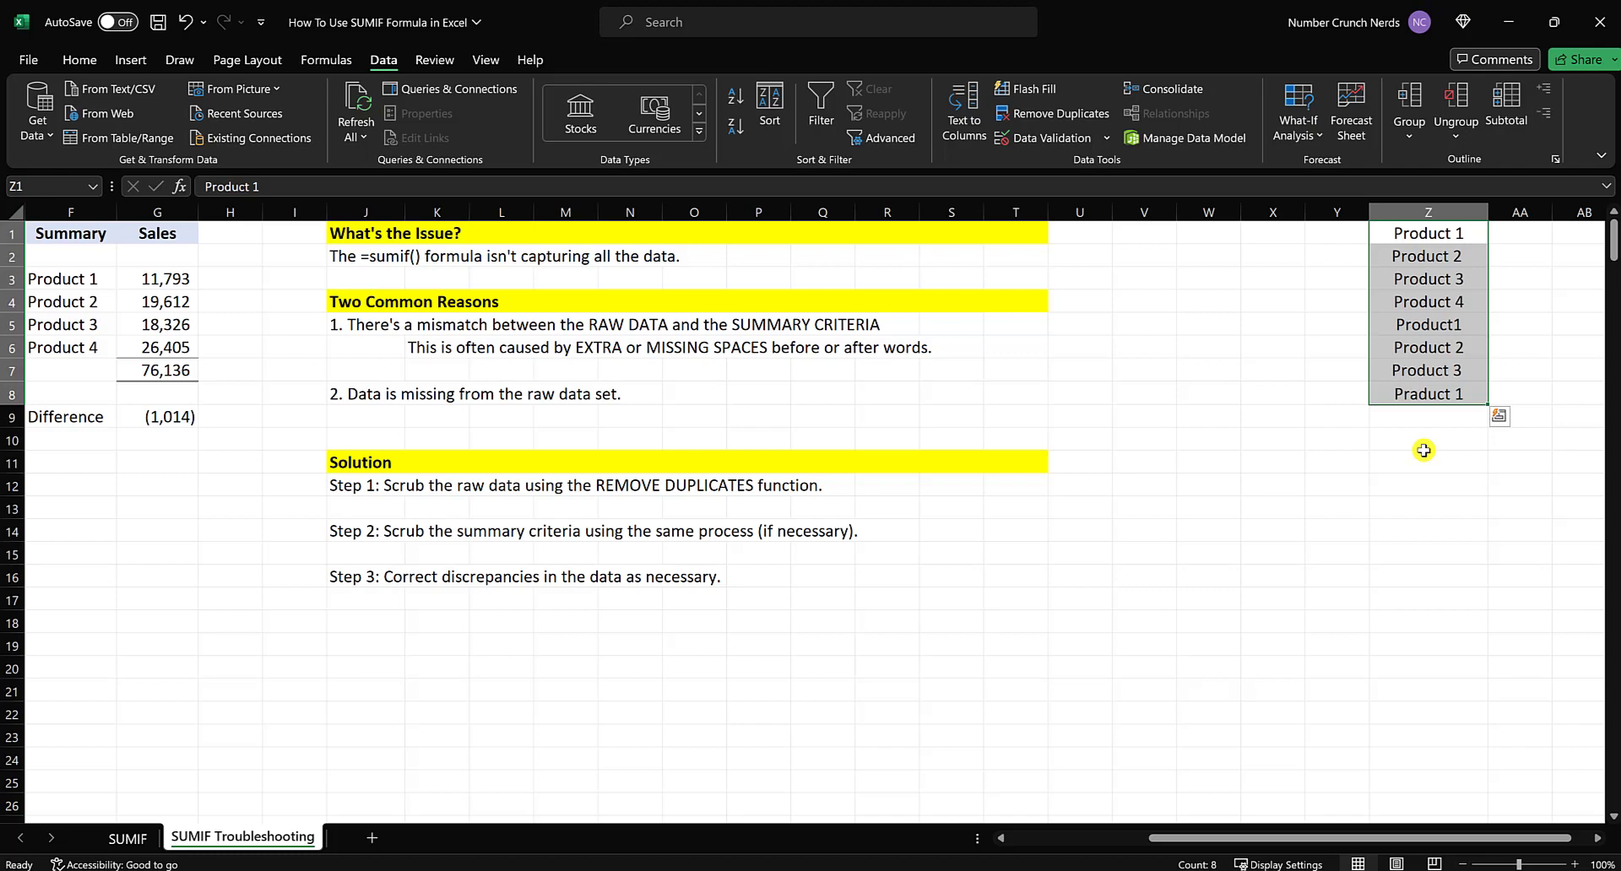
{"action": "left_click", "coordinate": [1432, 213]}
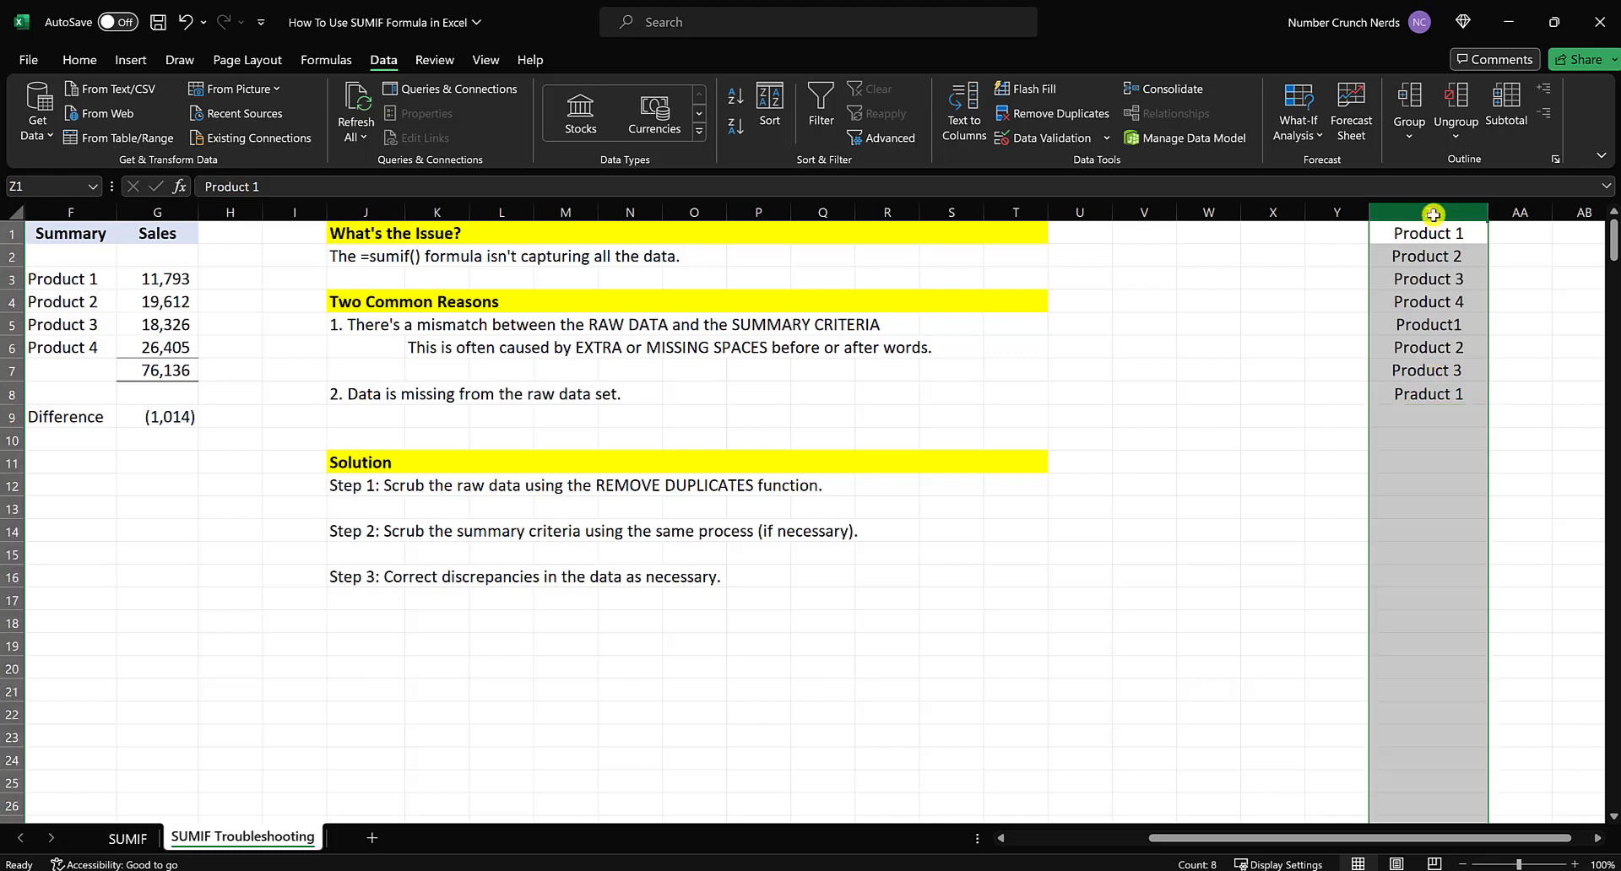
{"action": "left_click_drag", "start_coordinate": [1435, 838], "coordinate": [1330, 838]}
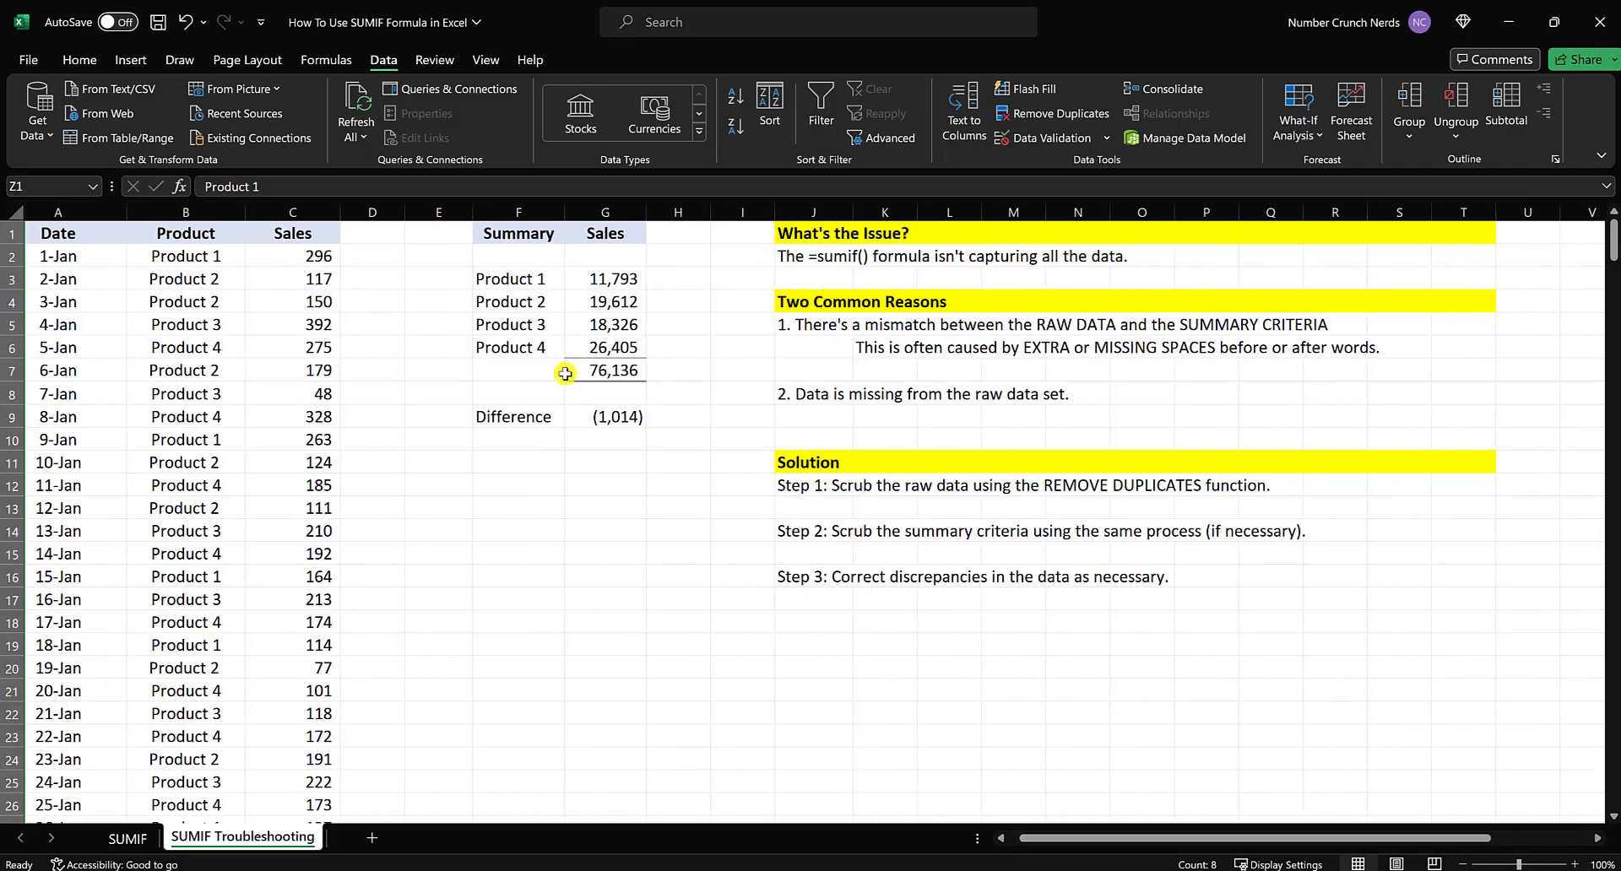
{"action": "left_click", "coordinate": [175, 208]}
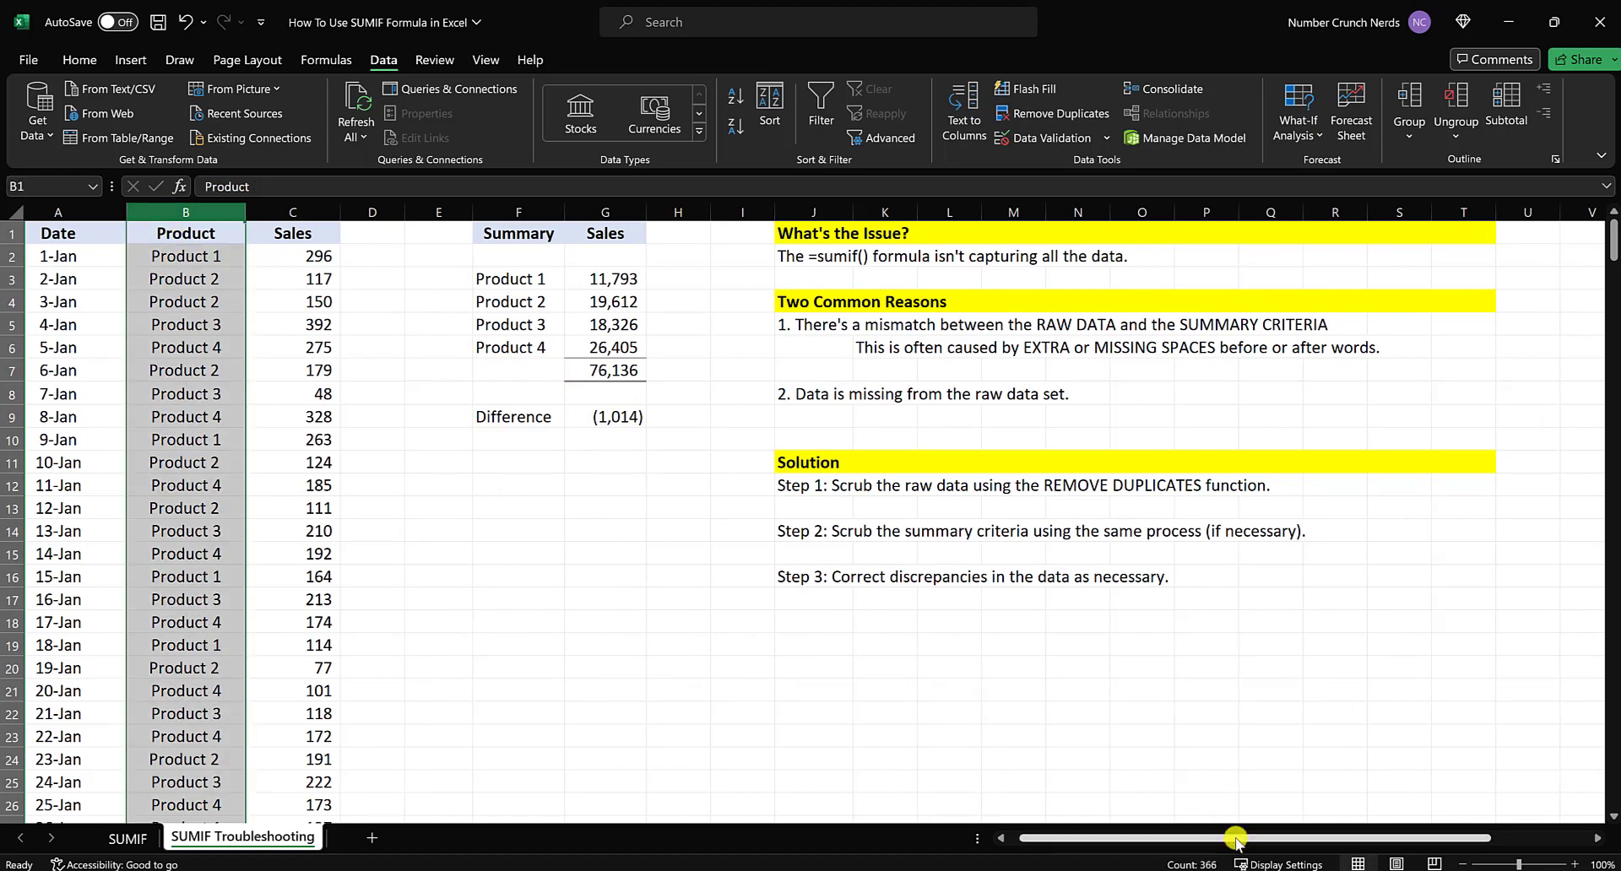
{"action": "left_click_drag", "start_coordinate": [1235, 838], "coordinate": [1602, 838]}
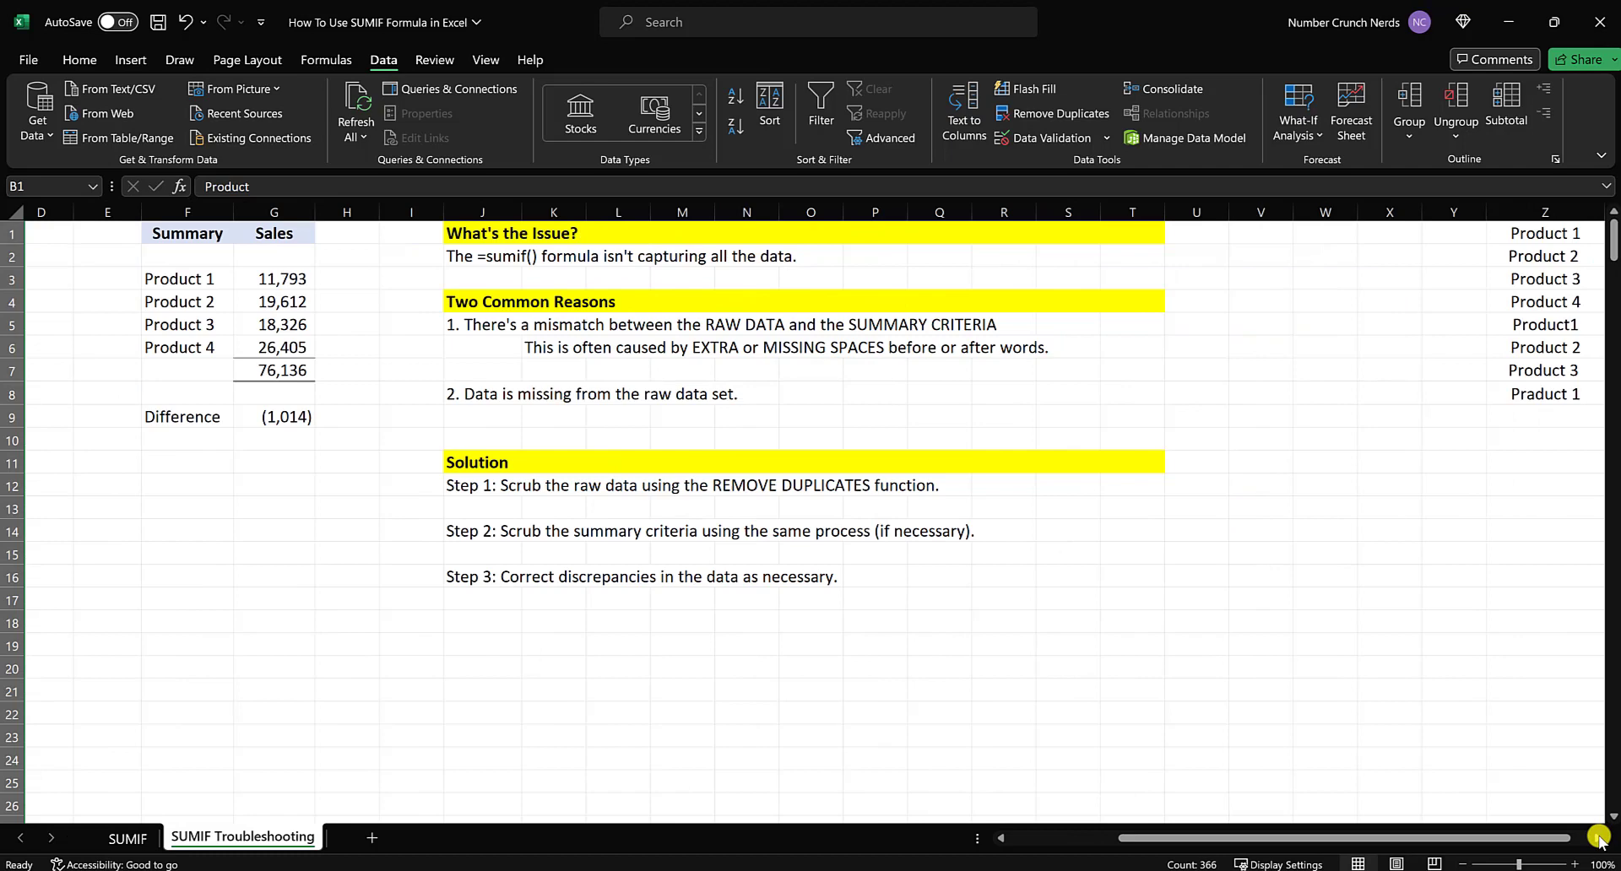
{"action": "left_click", "coordinate": [1598, 838]}
{"action": "left_click", "coordinate": [1346, 485]}
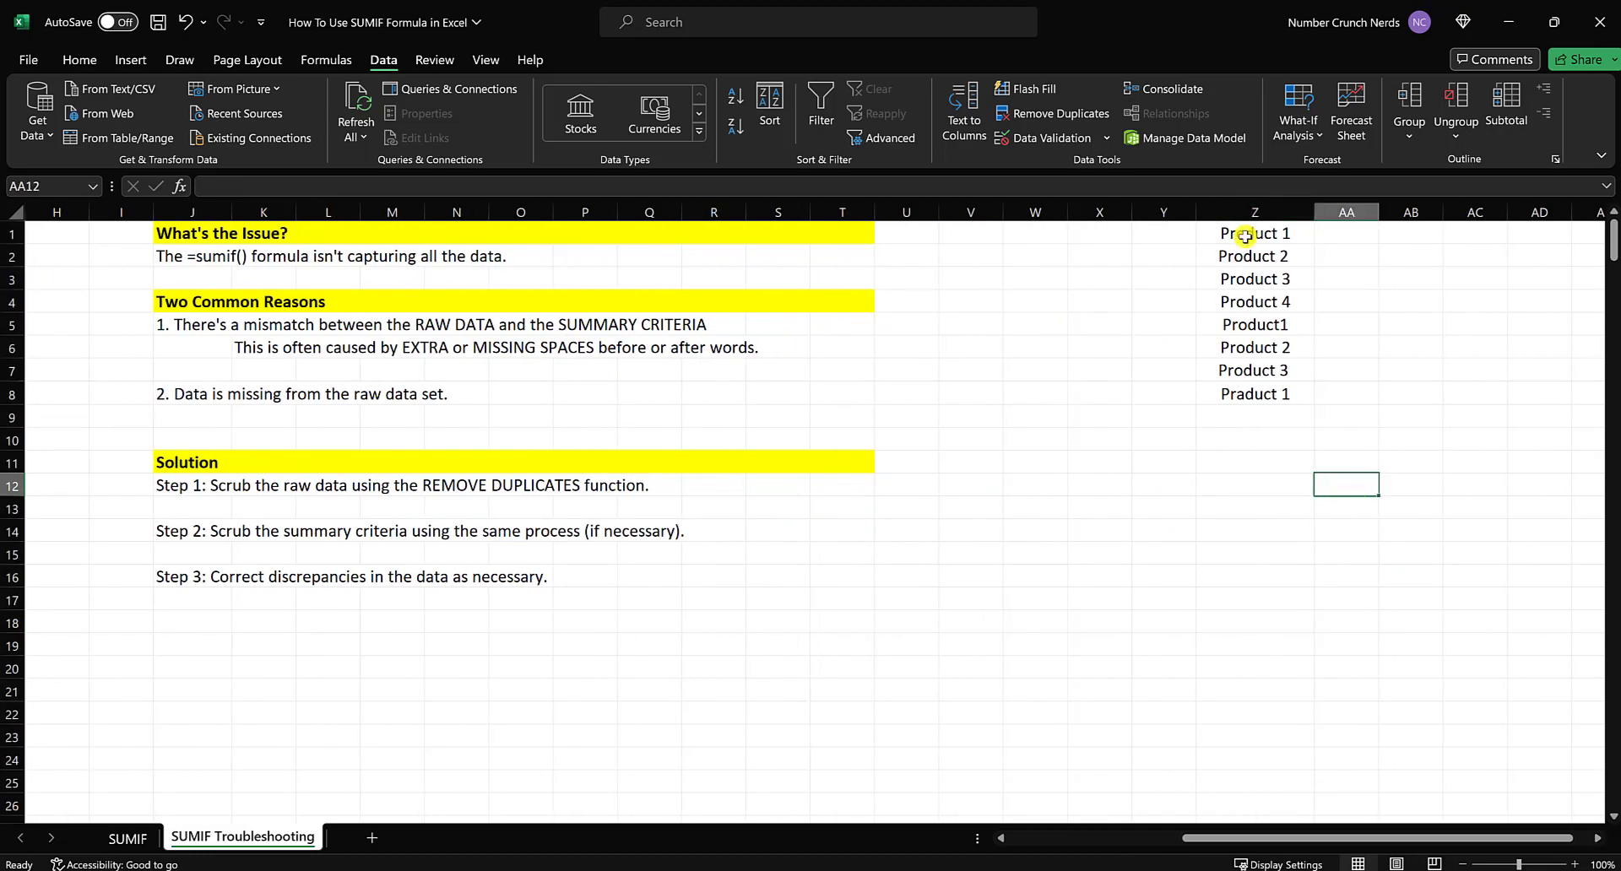
{"action": "left_click_drag", "start_coordinate": [1245, 236], "coordinate": [1241, 394]}
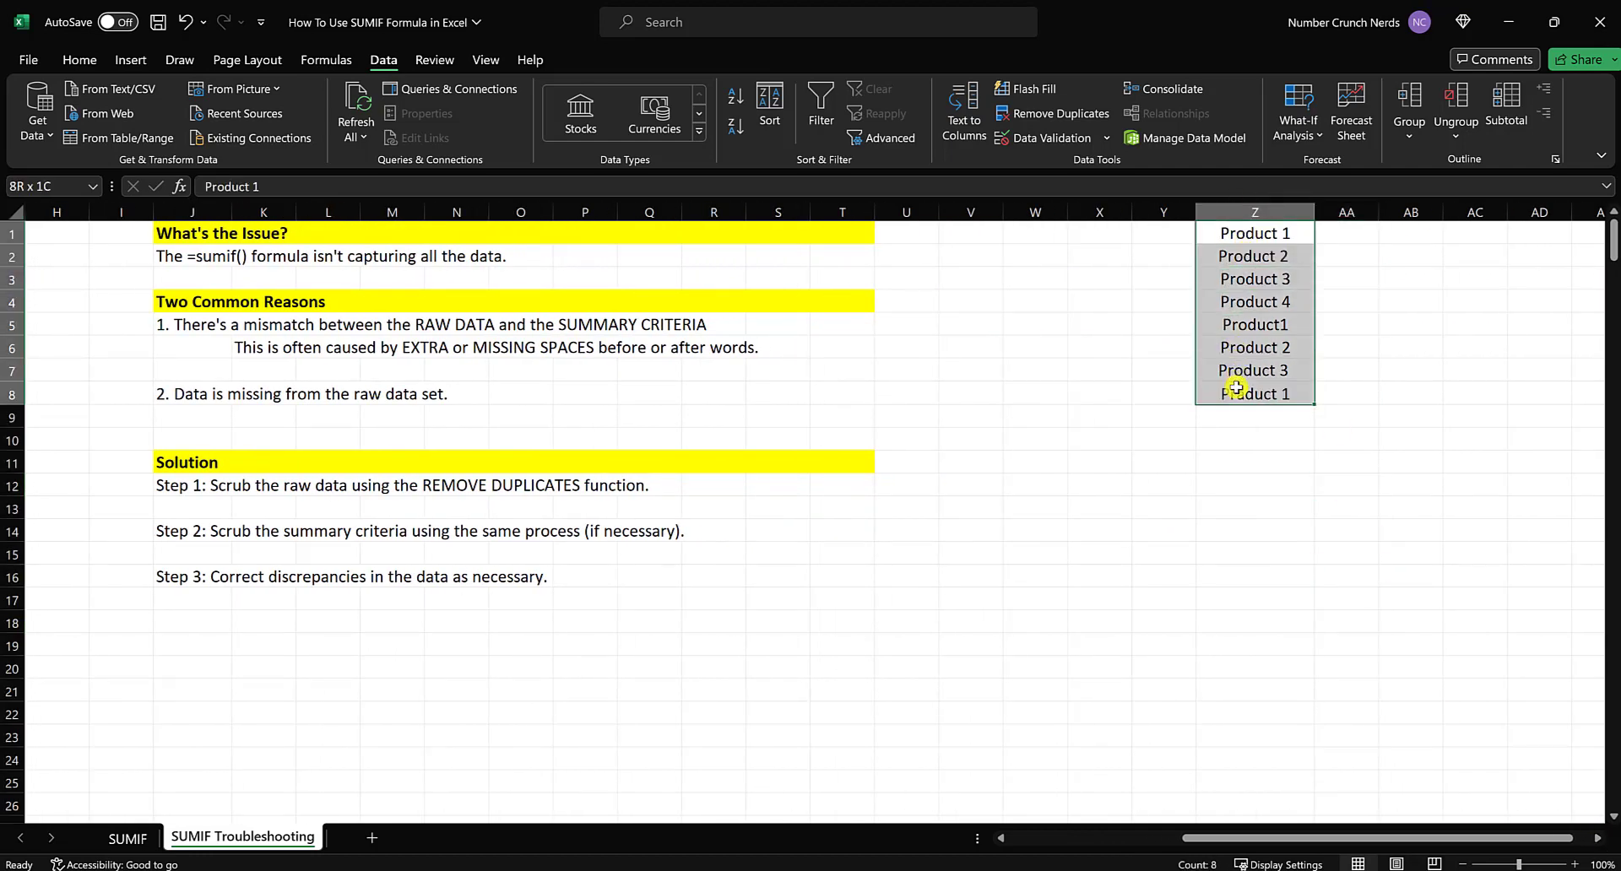
{"action": "left_click", "coordinate": [1256, 440]}
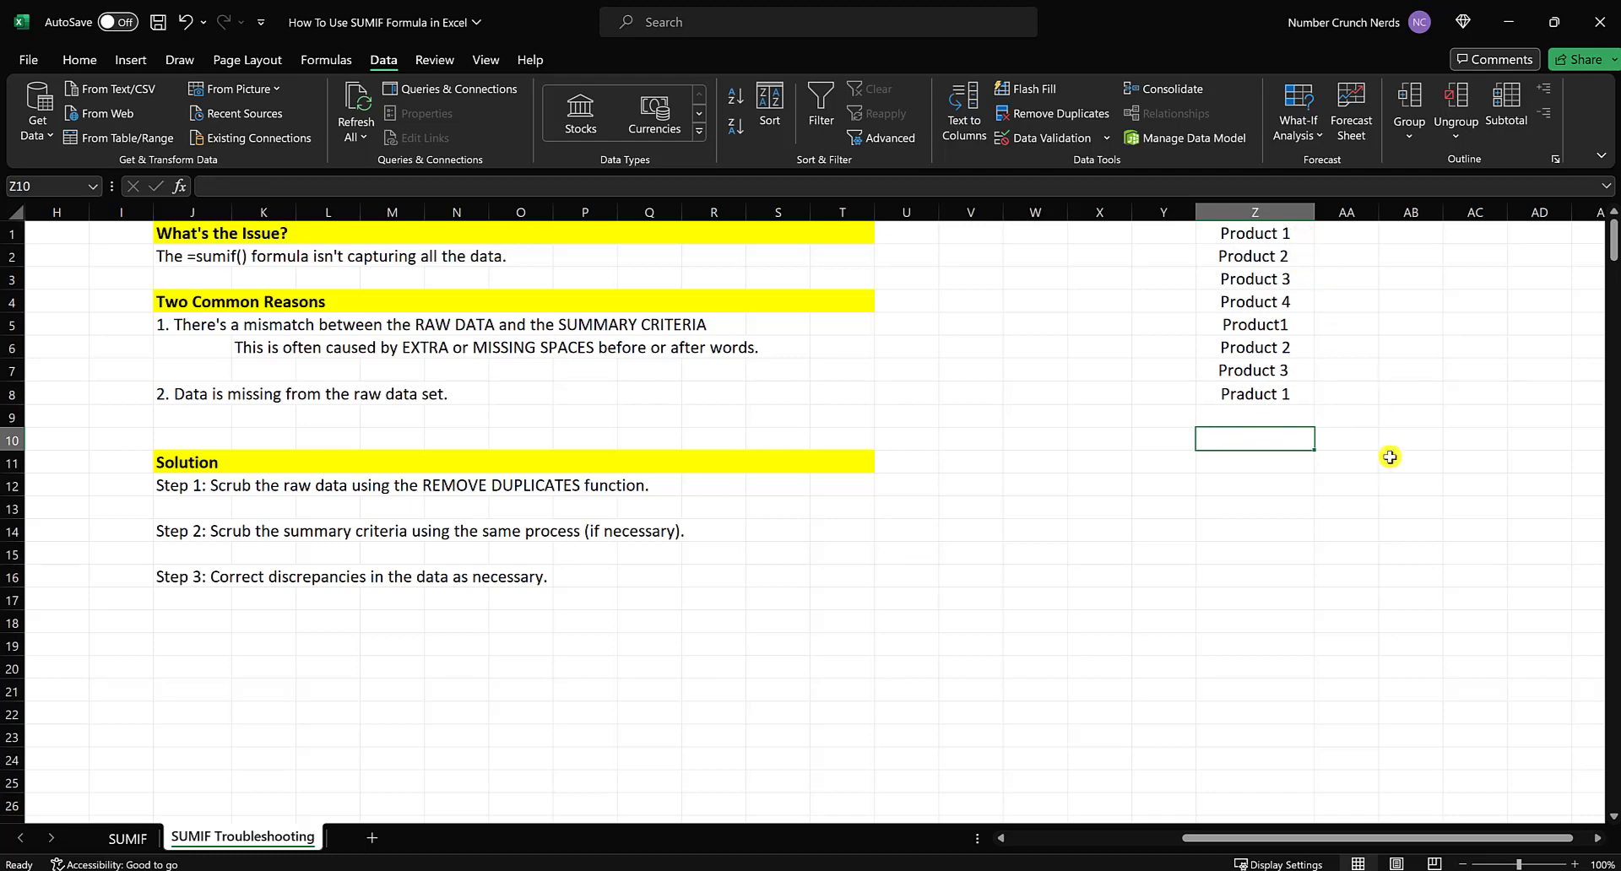
{"action": "left_click", "coordinate": [1575, 864]}
{"action": "left_click", "coordinate": [1574, 865]}
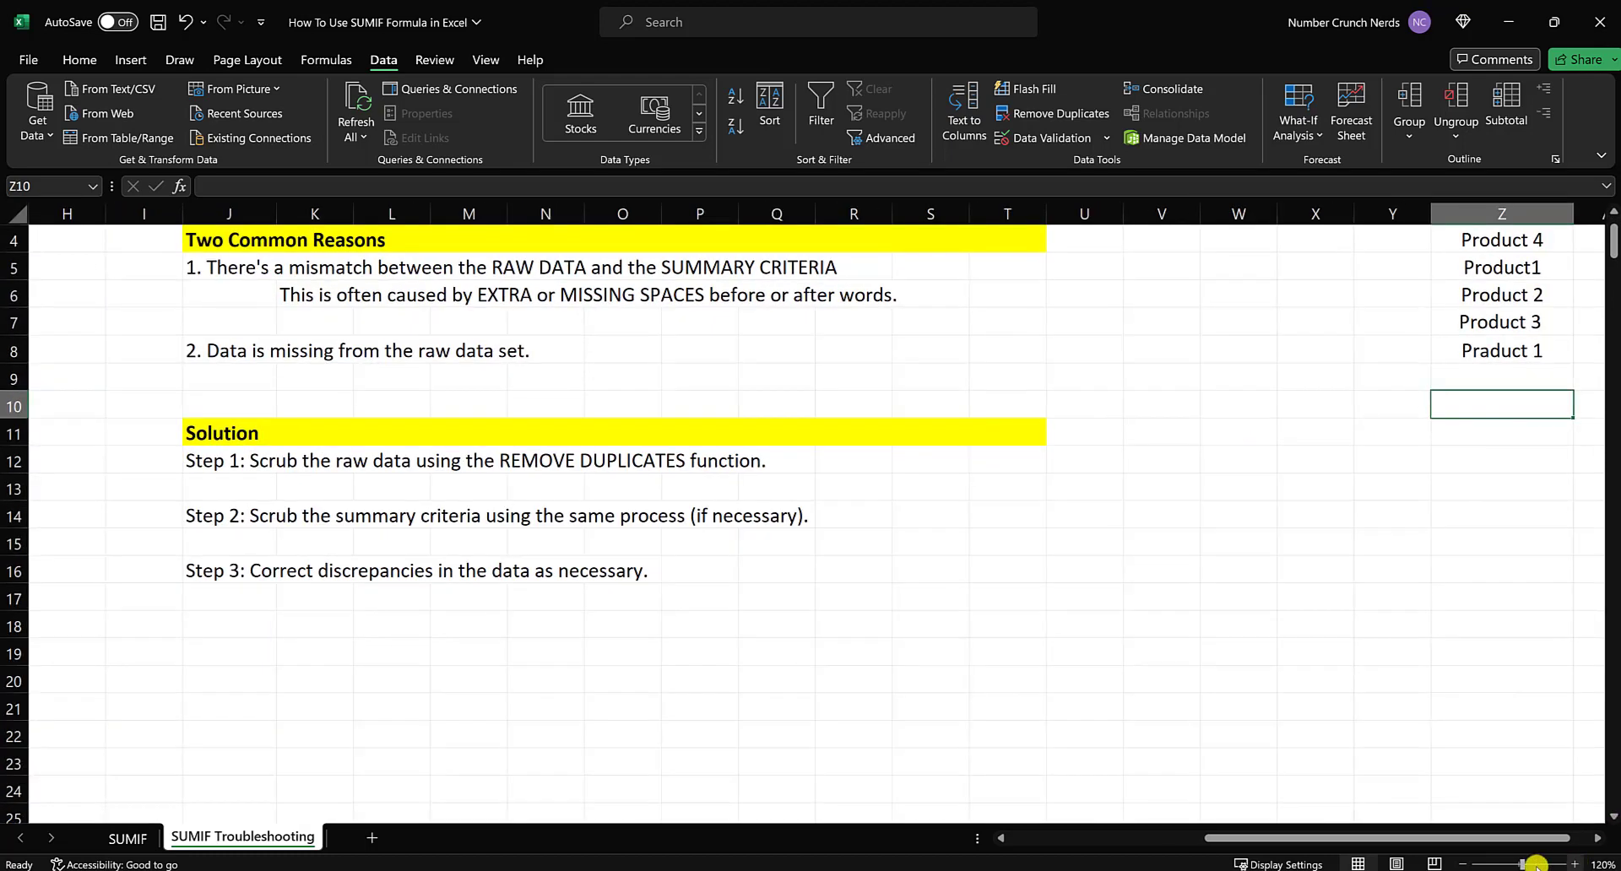
{"action": "left_click_drag", "start_coordinate": [1534, 840], "coordinate": [1507, 844]}
{"action": "left_click", "coordinate": [1574, 865]}
{"action": "left_click", "coordinate": [1574, 865]}
{"action": "left_click", "coordinate": [1574, 865]}
{"action": "scroll", "coordinate": [1475, 564], "scroll_direction": "up", "scroll_amount": 3}
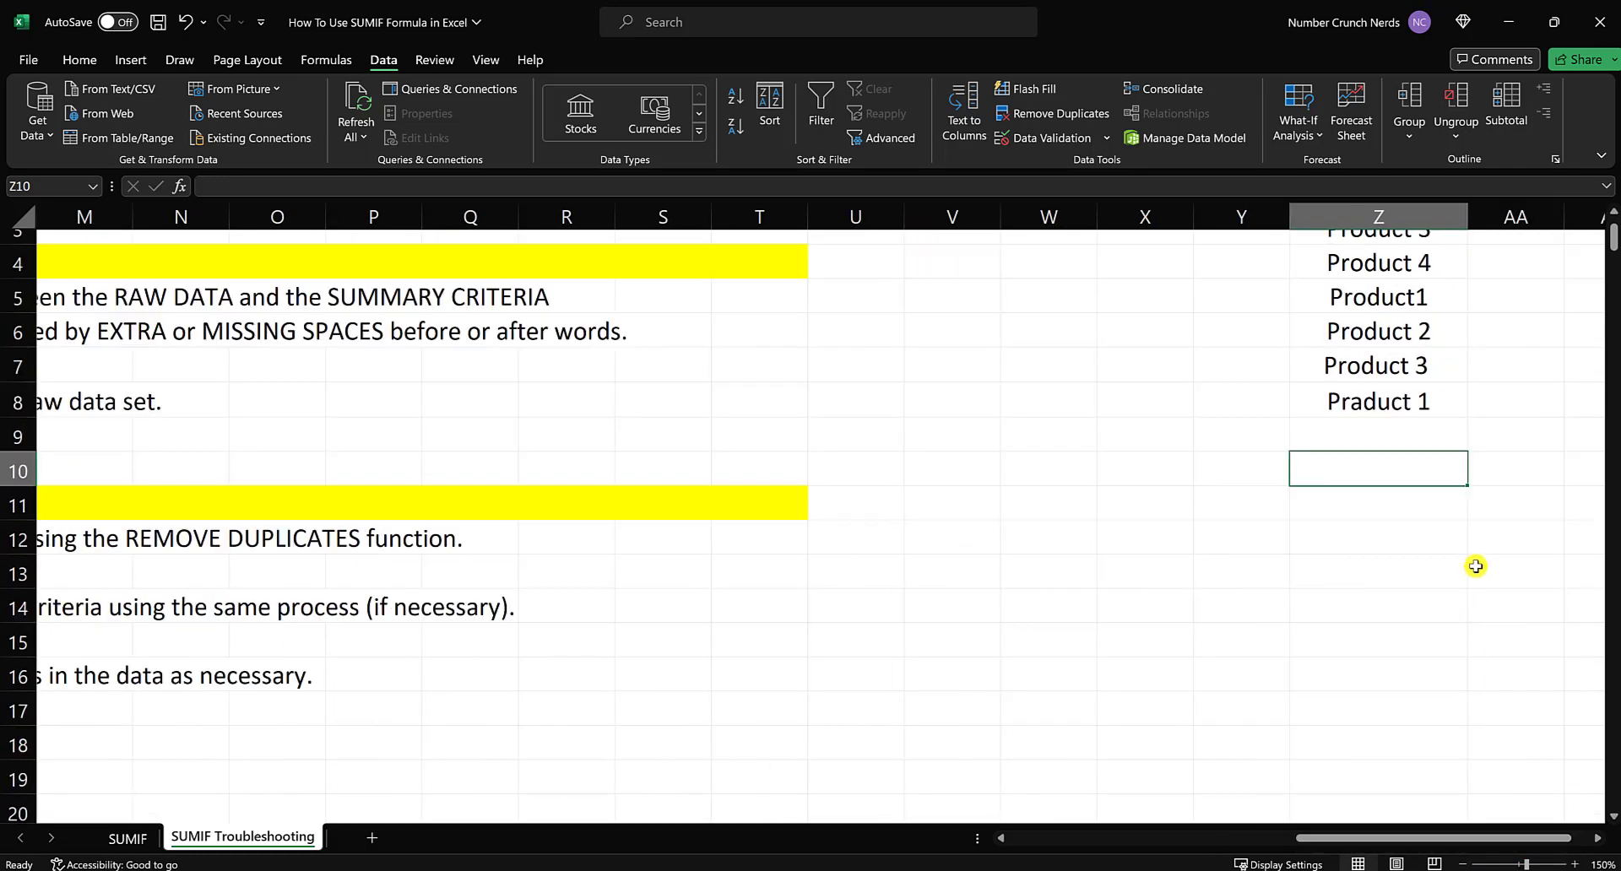
{"action": "left_click", "coordinate": [1418, 243]}
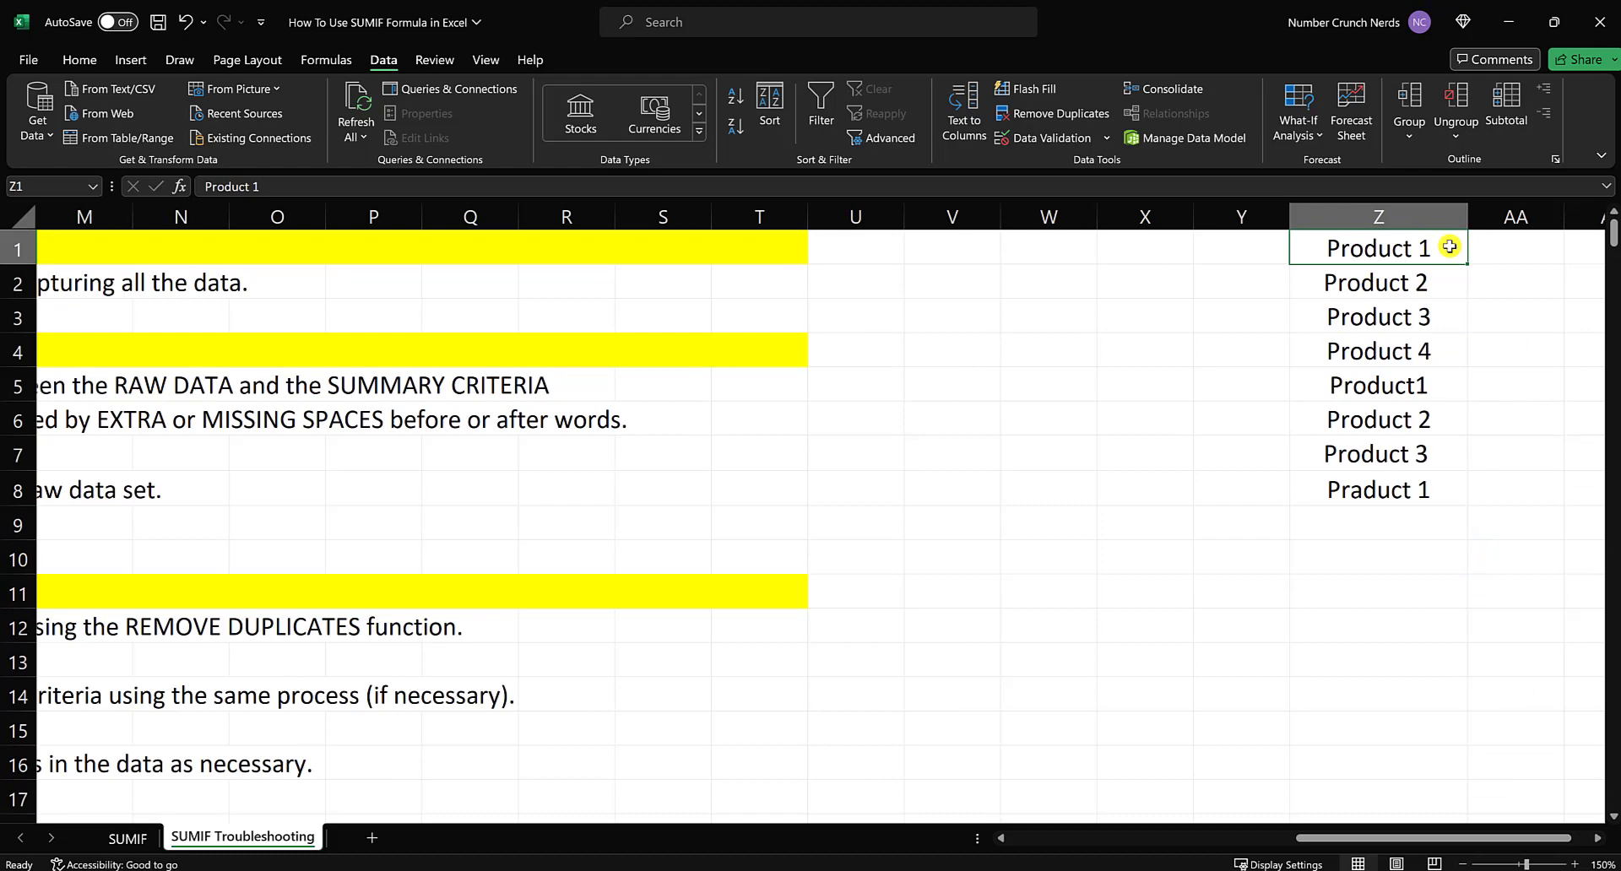
{"action": "double_click", "coordinate": [1450, 247]}
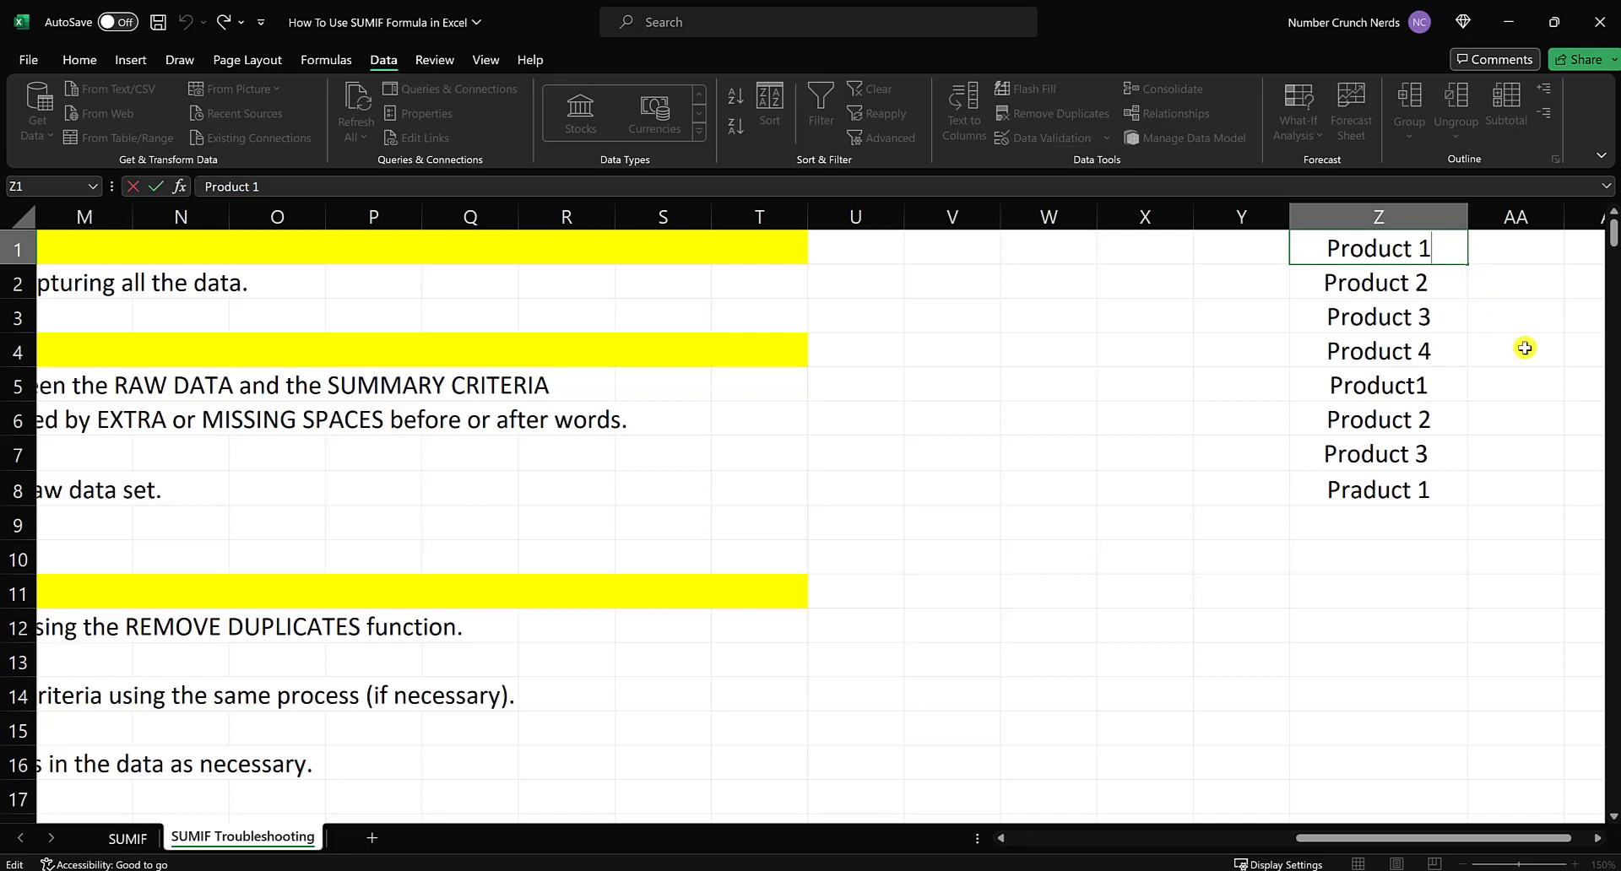
{"action": "key", "text": "Return"}
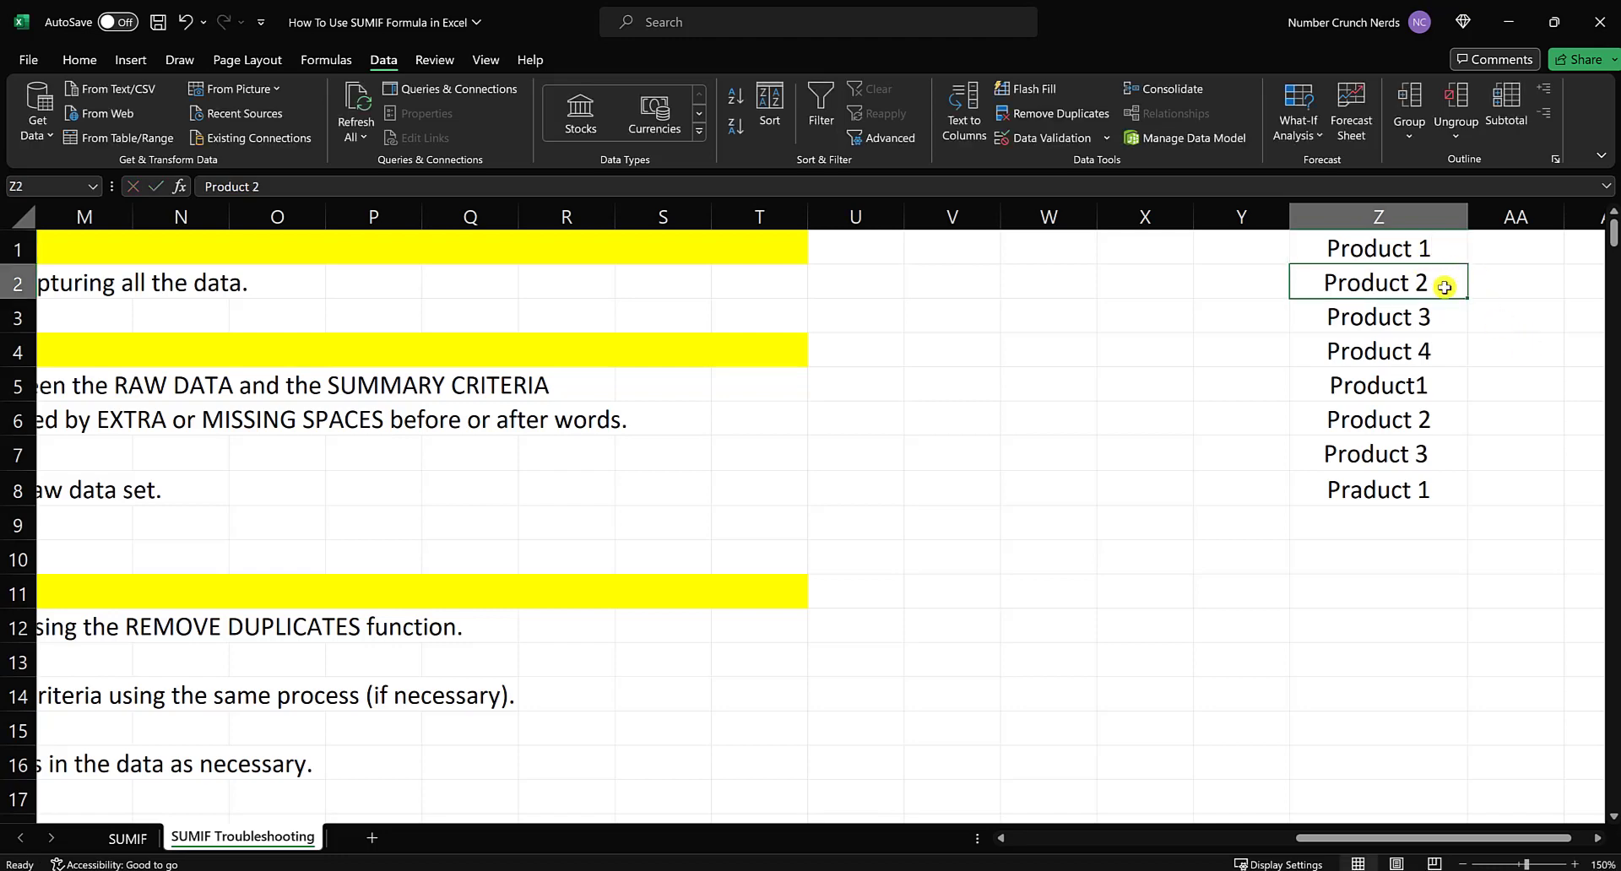
{"action": "double_click", "coordinate": [1440, 281]}
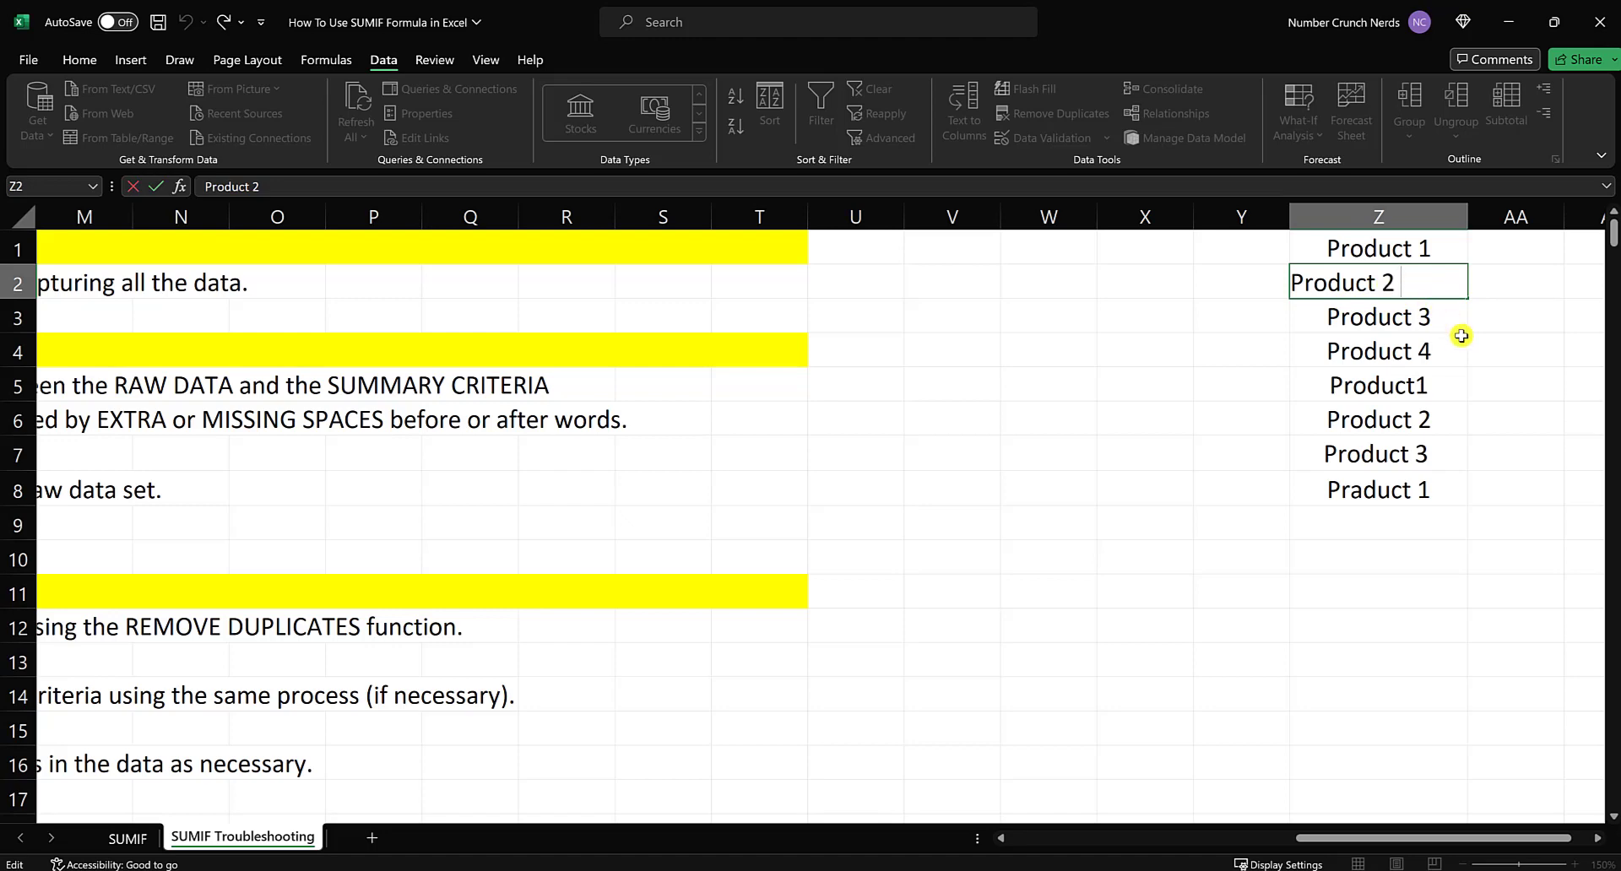
{"action": "key", "text": "Return"}
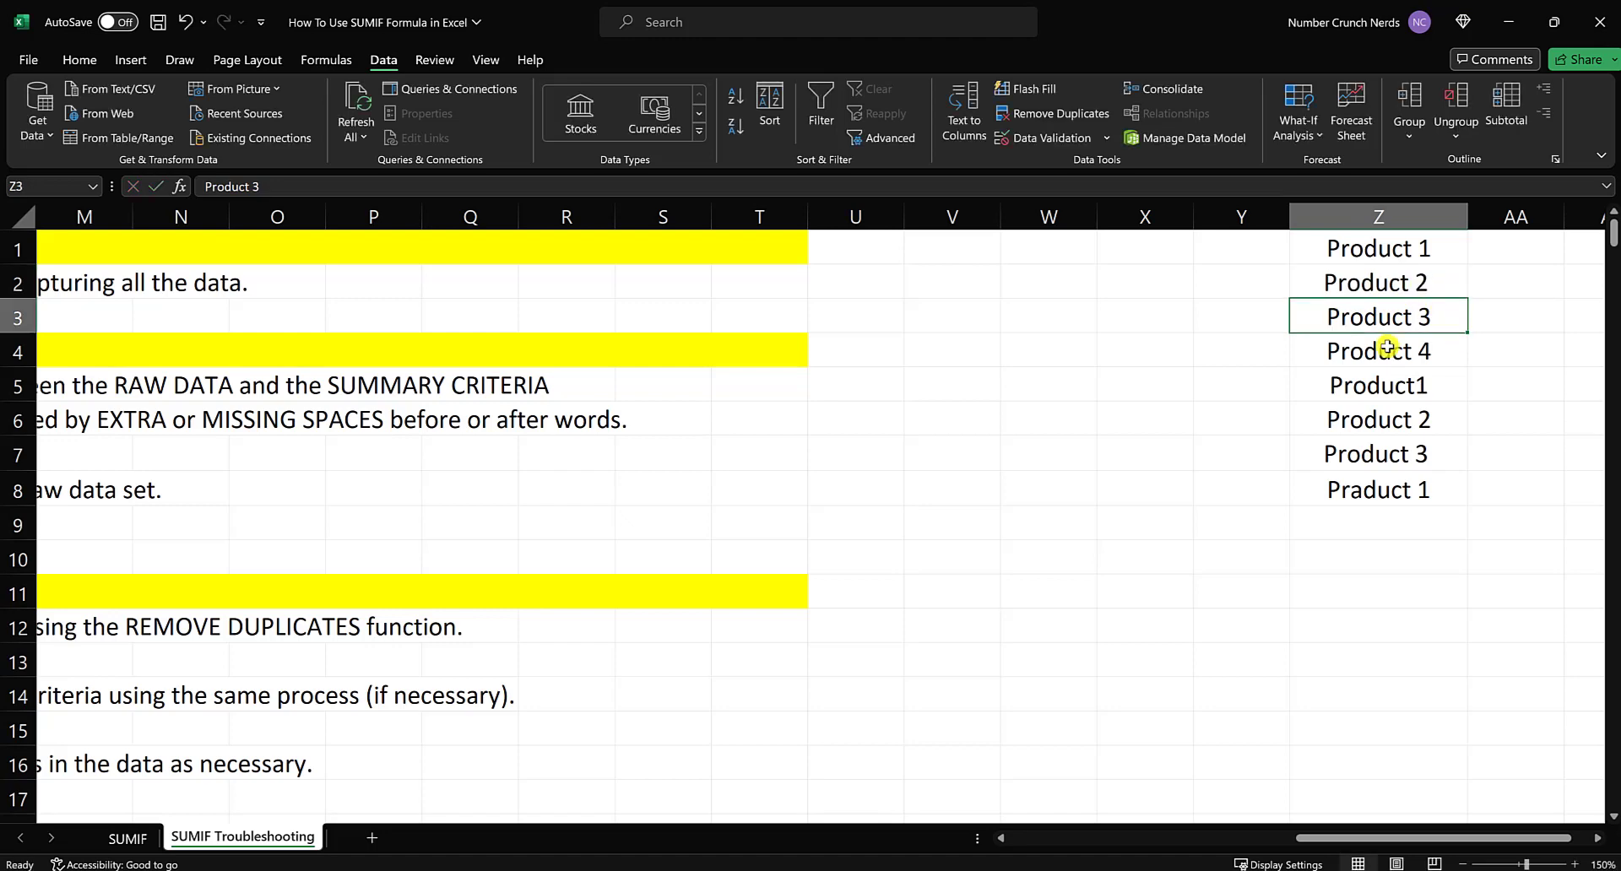
{"action": "double_click", "coordinate": [1437, 277]}
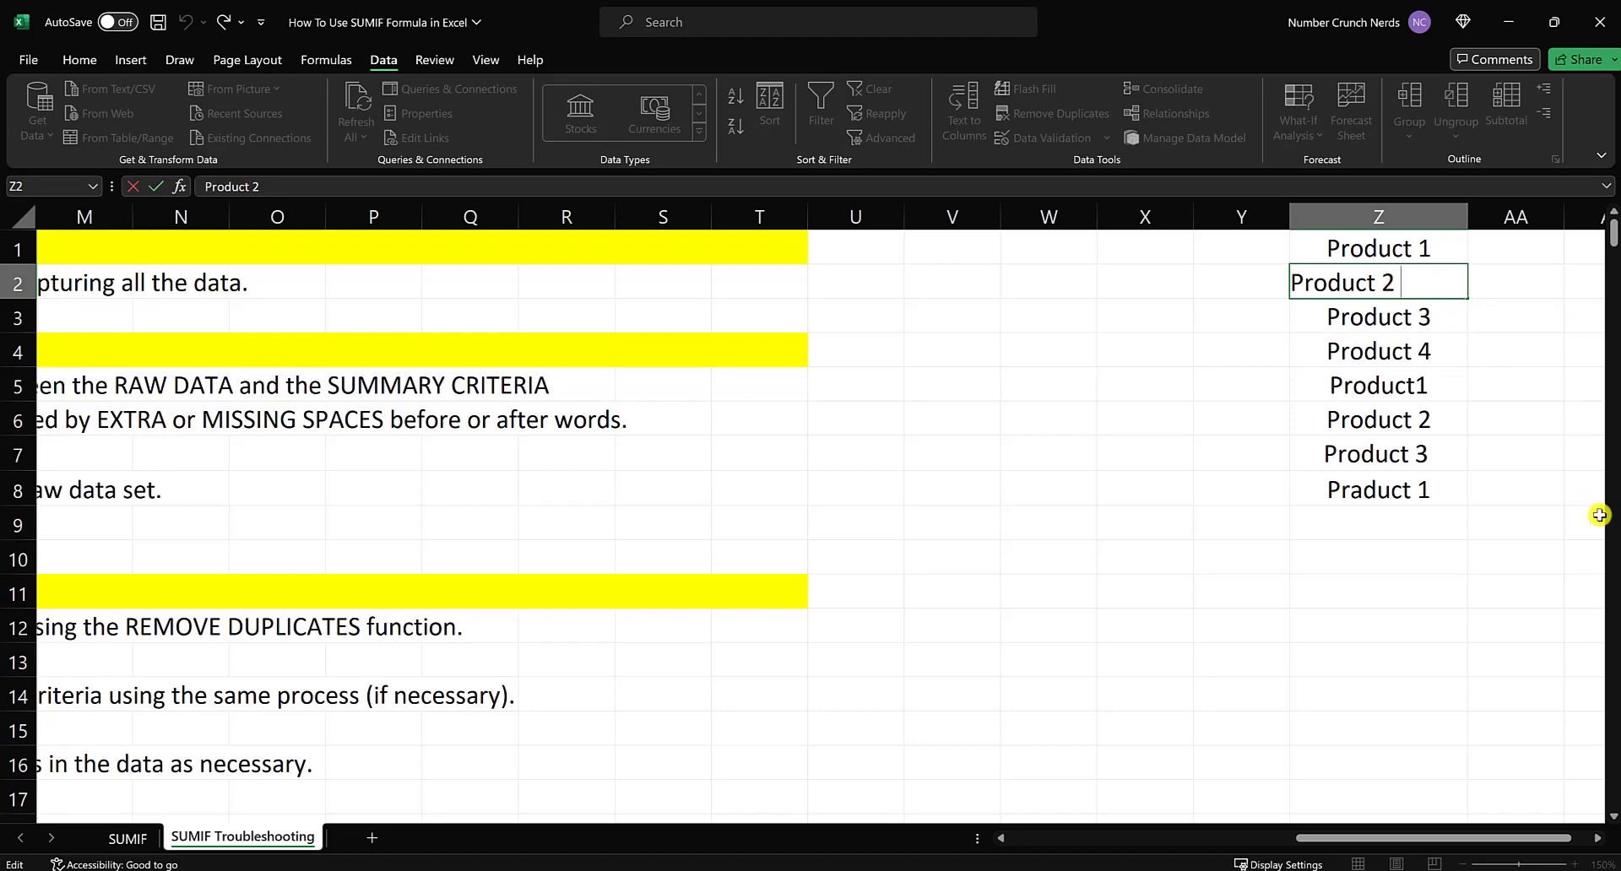
{"action": "key", "text": "Return"}
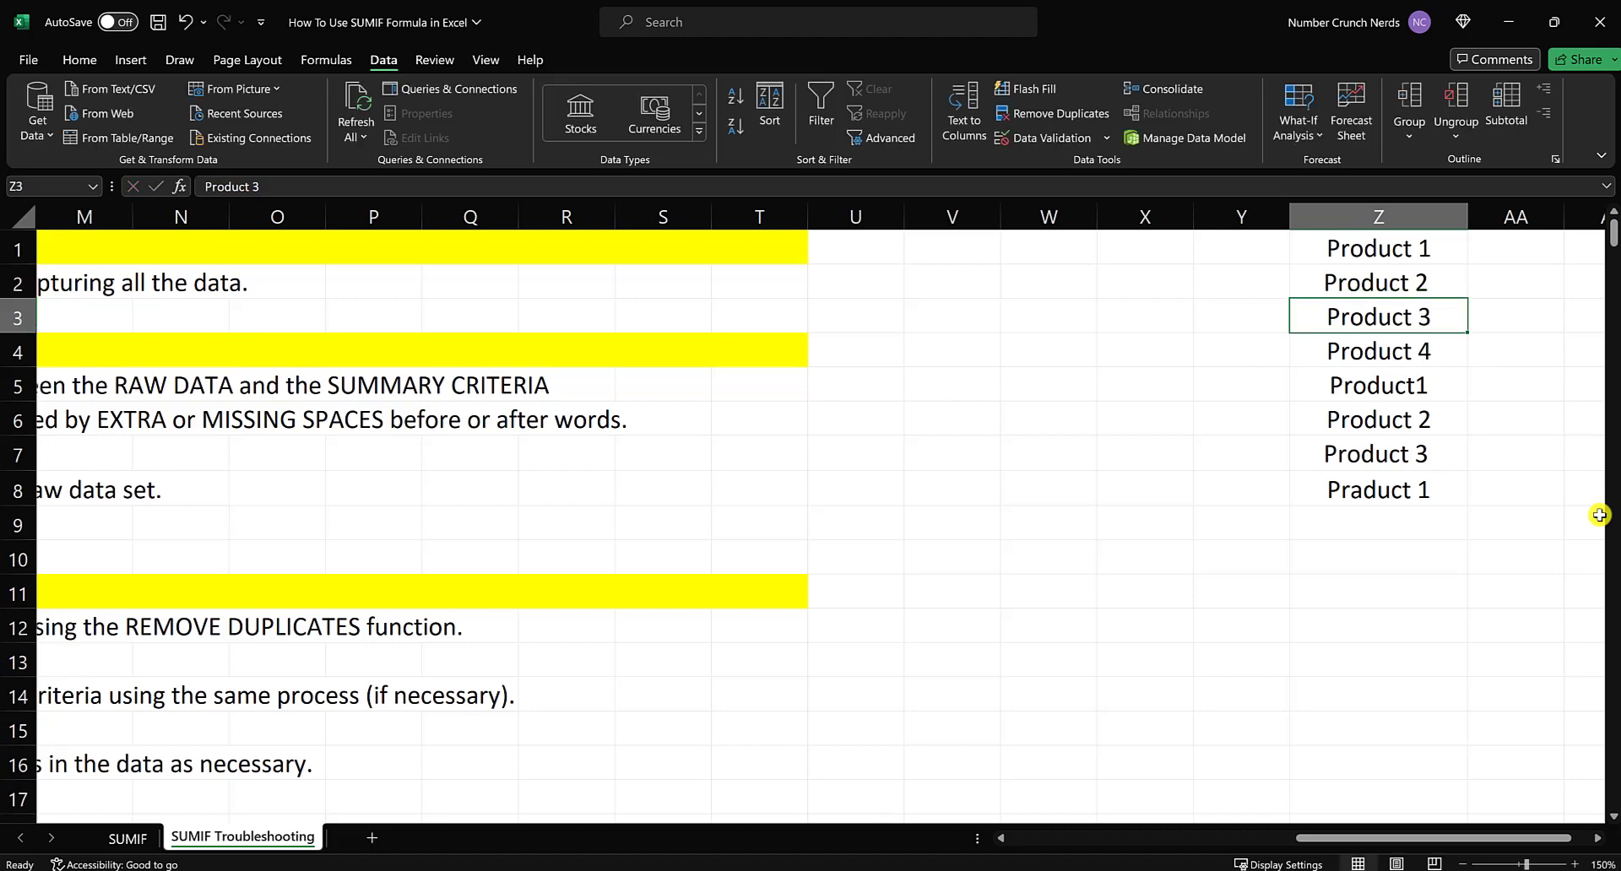
{"action": "double_click", "coordinate": [1446, 318]}
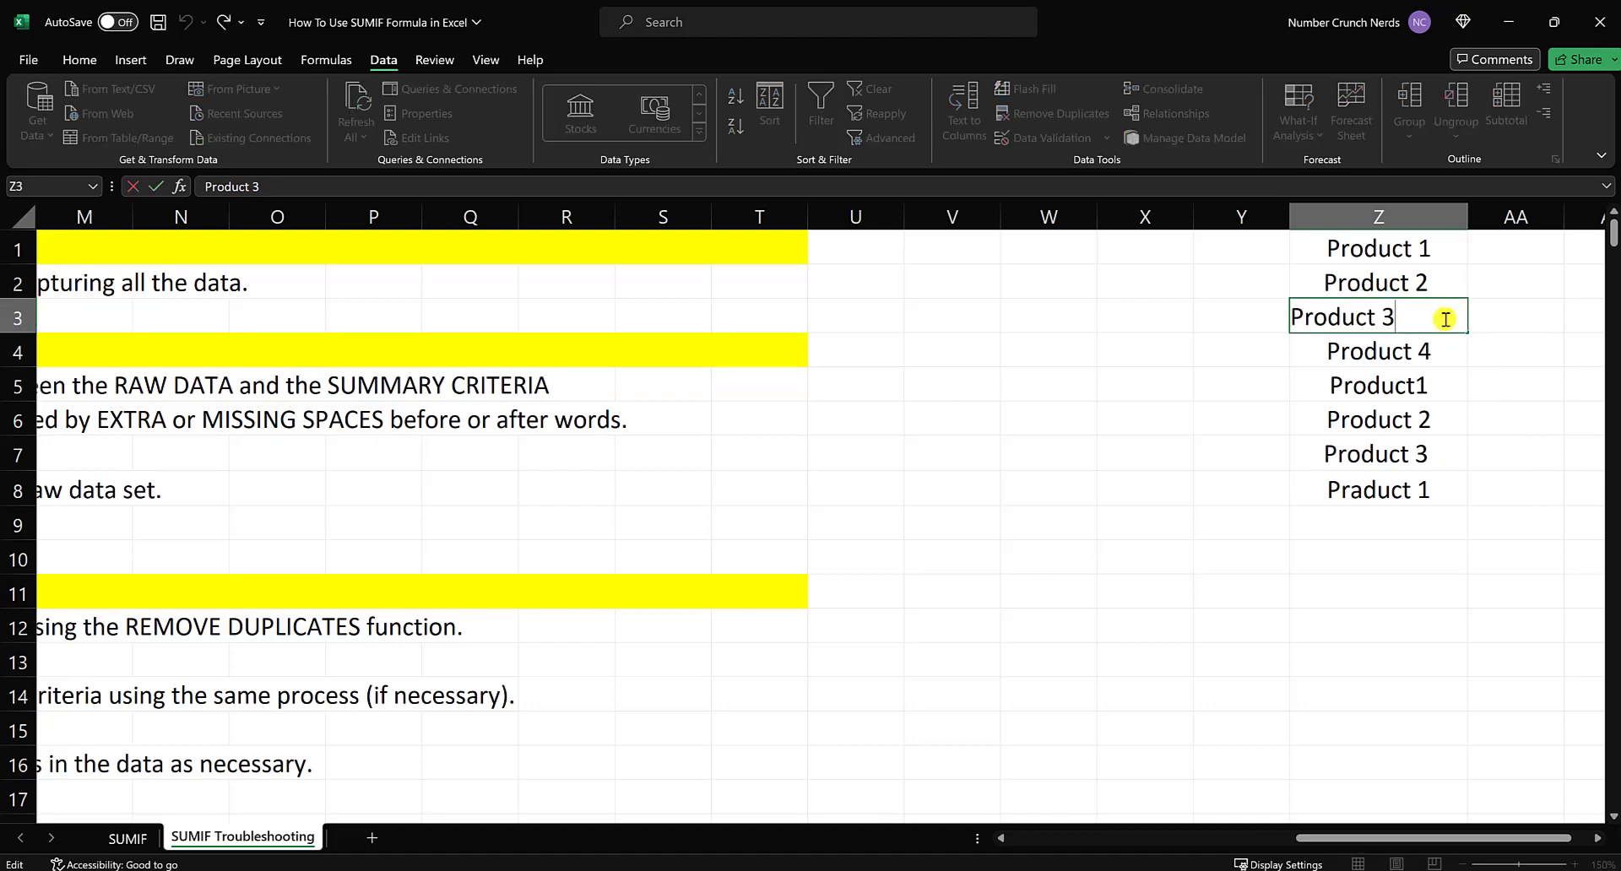
{"action": "key", "text": "Return"}
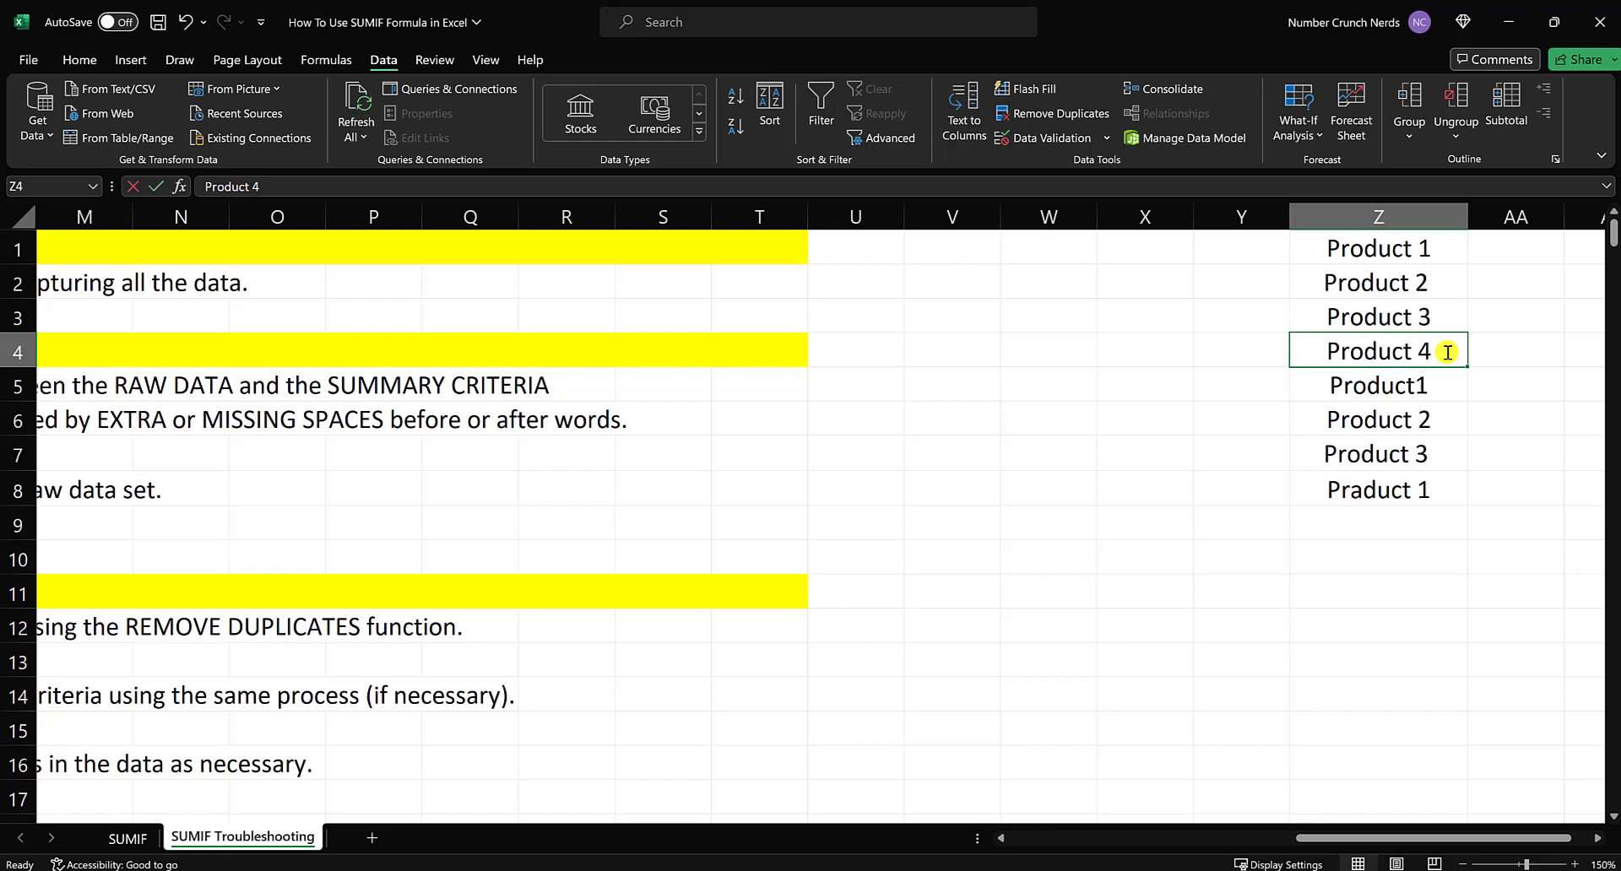
{"action": "double_click", "coordinate": [1447, 352]}
{"action": "key", "text": "Return"}
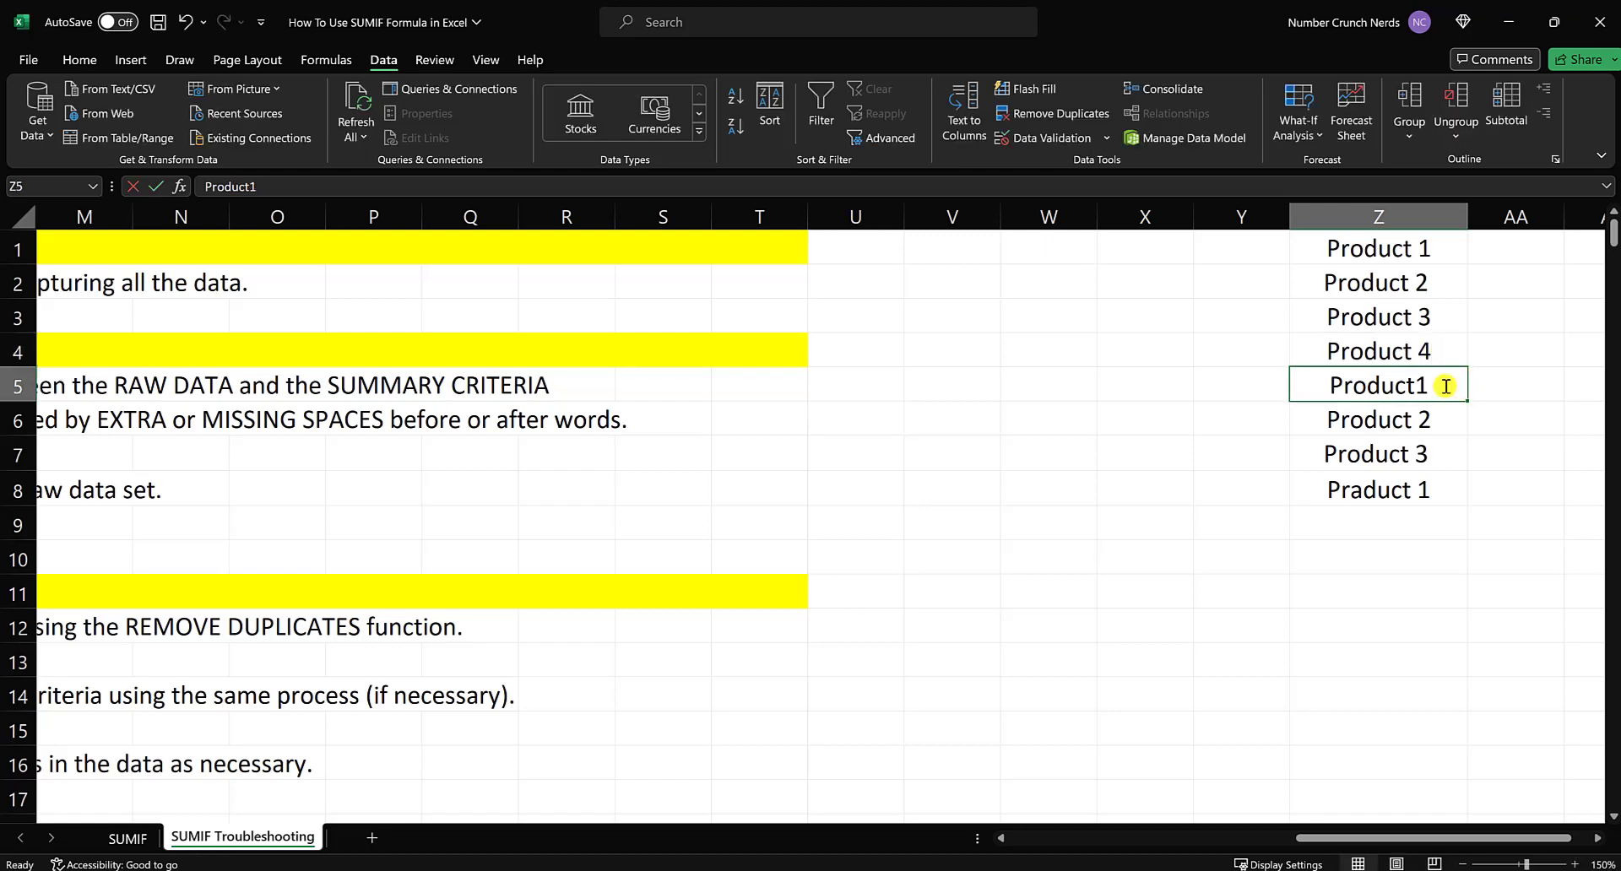
{"action": "double_click", "coordinate": [1446, 386]}
{"action": "key", "text": "Return"}
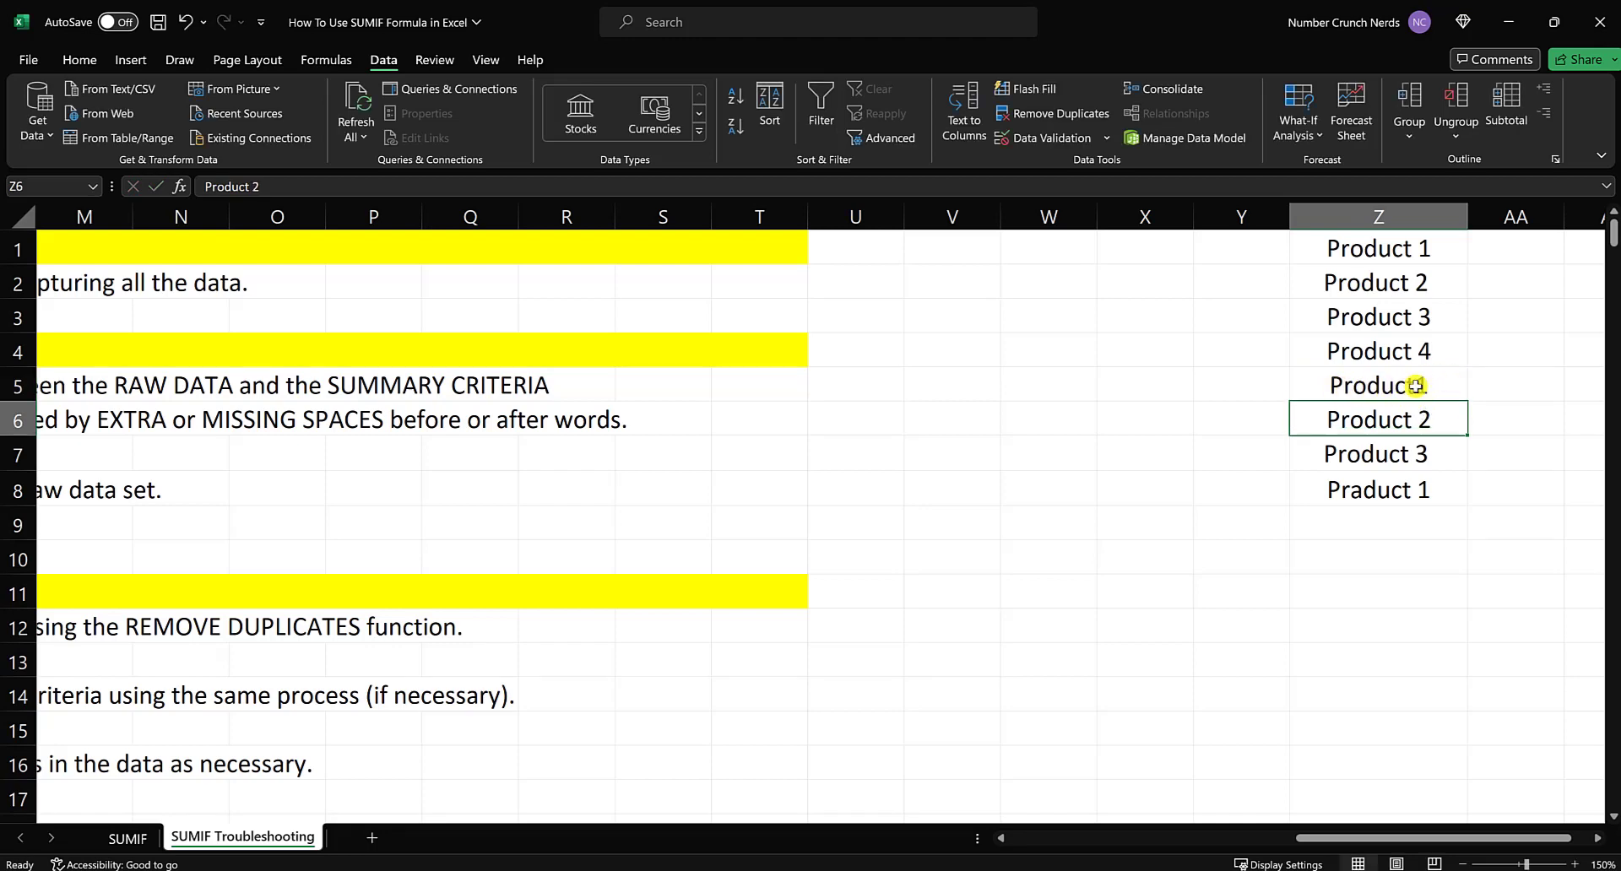
{"action": "double_click", "coordinate": [1419, 390]}
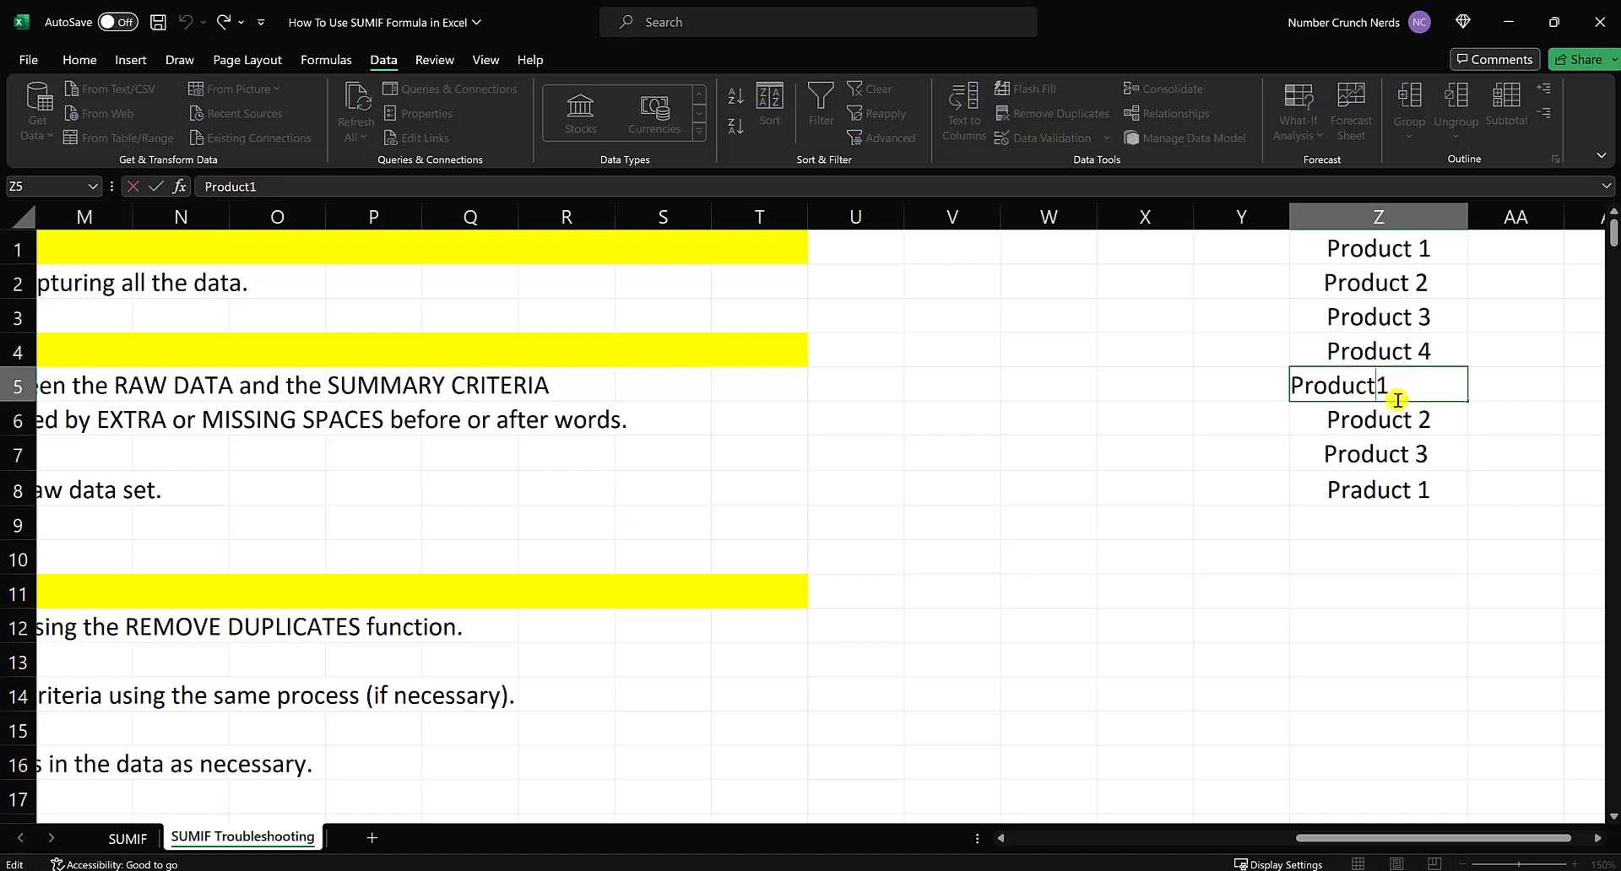
{"action": "left_click_drag", "start_coordinate": [1398, 390], "coordinate": [1279, 384]}
{"action": "key", "text": "Return"}
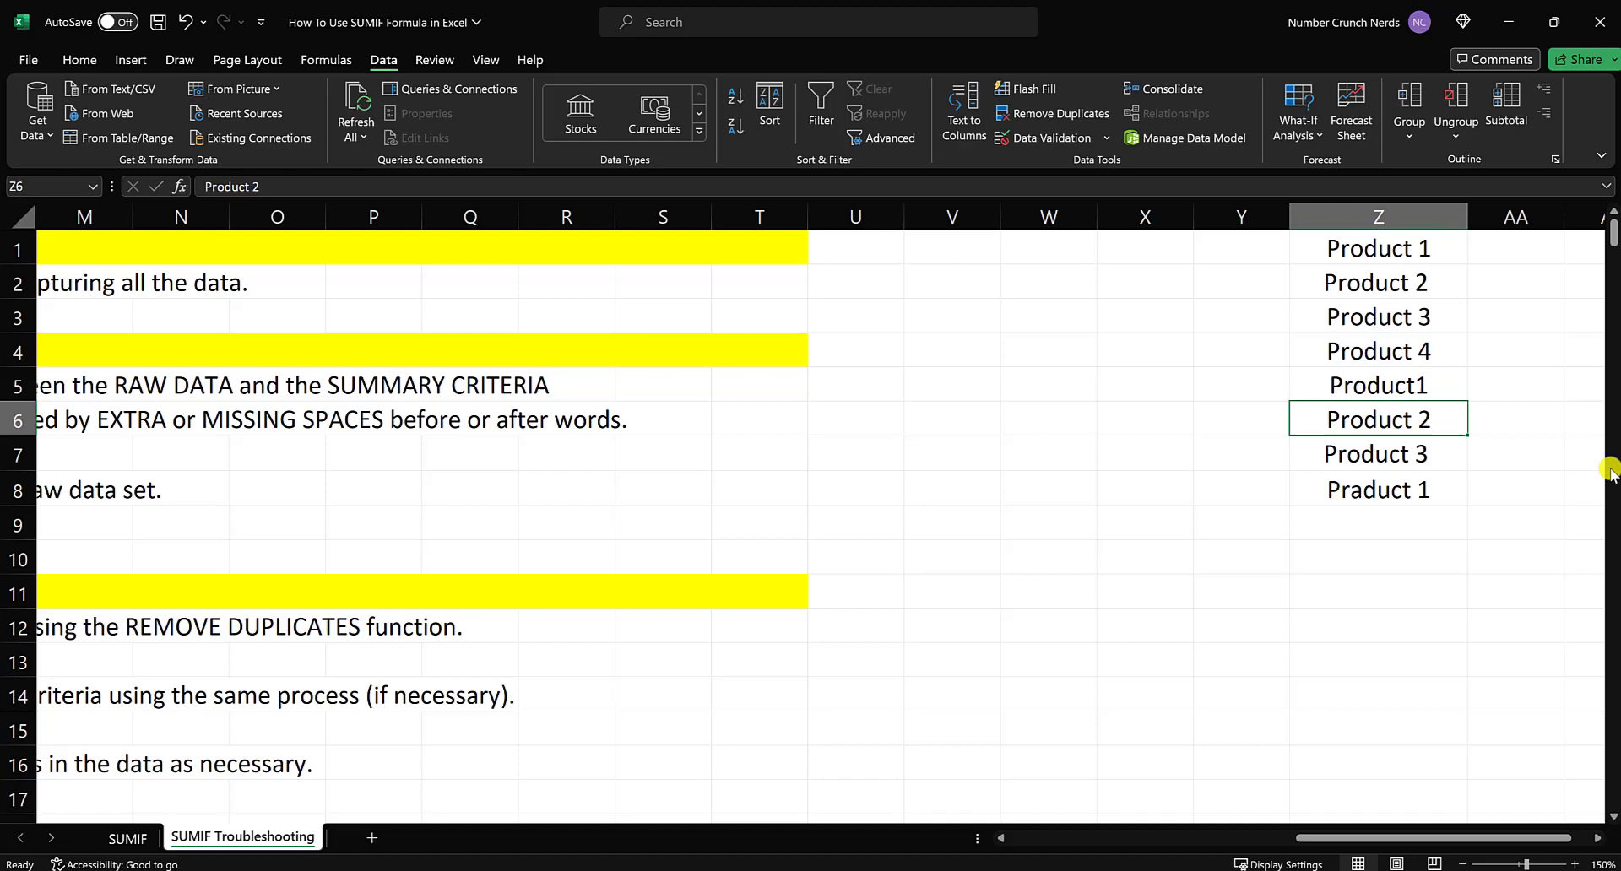
{"action": "double_click", "coordinate": [1454, 426]}
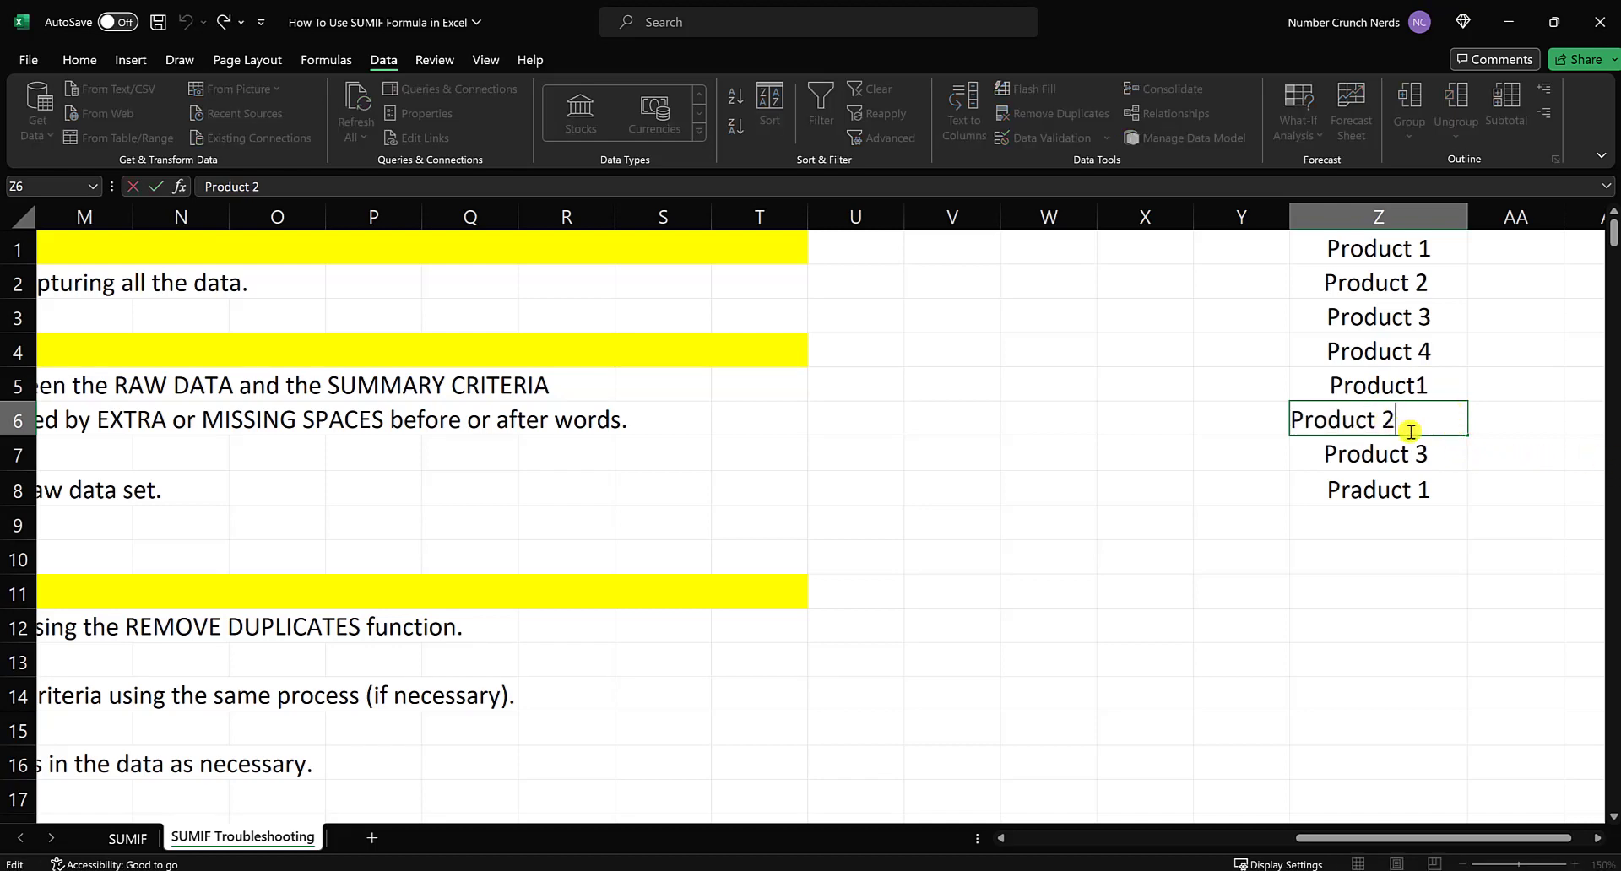
{"action": "key", "text": "Return"}
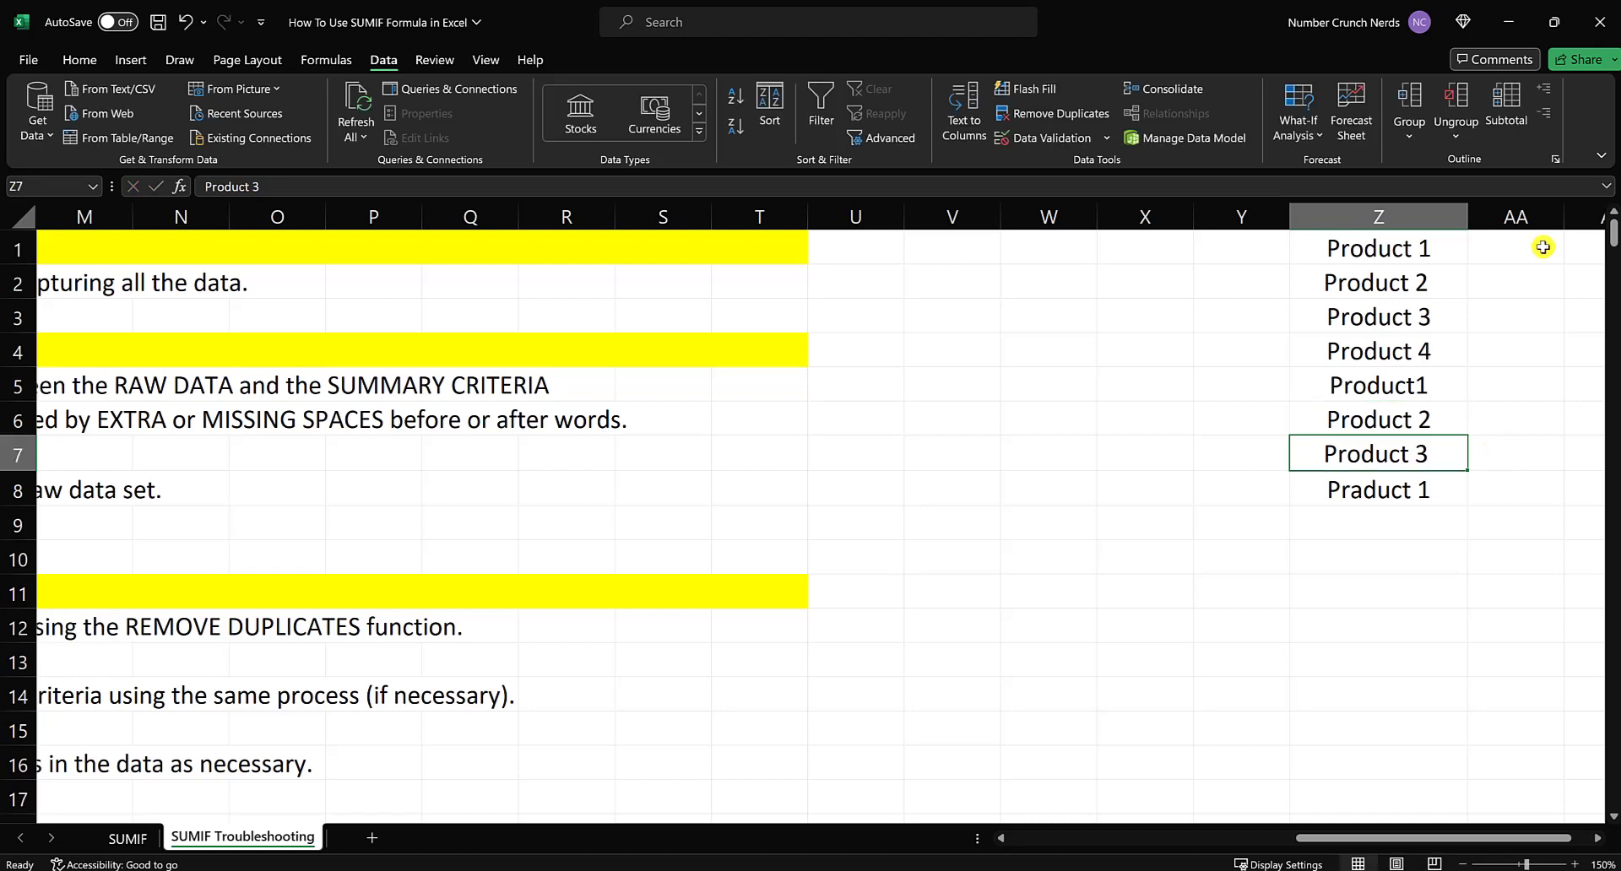
{"action": "double_click", "coordinate": [1465, 280]}
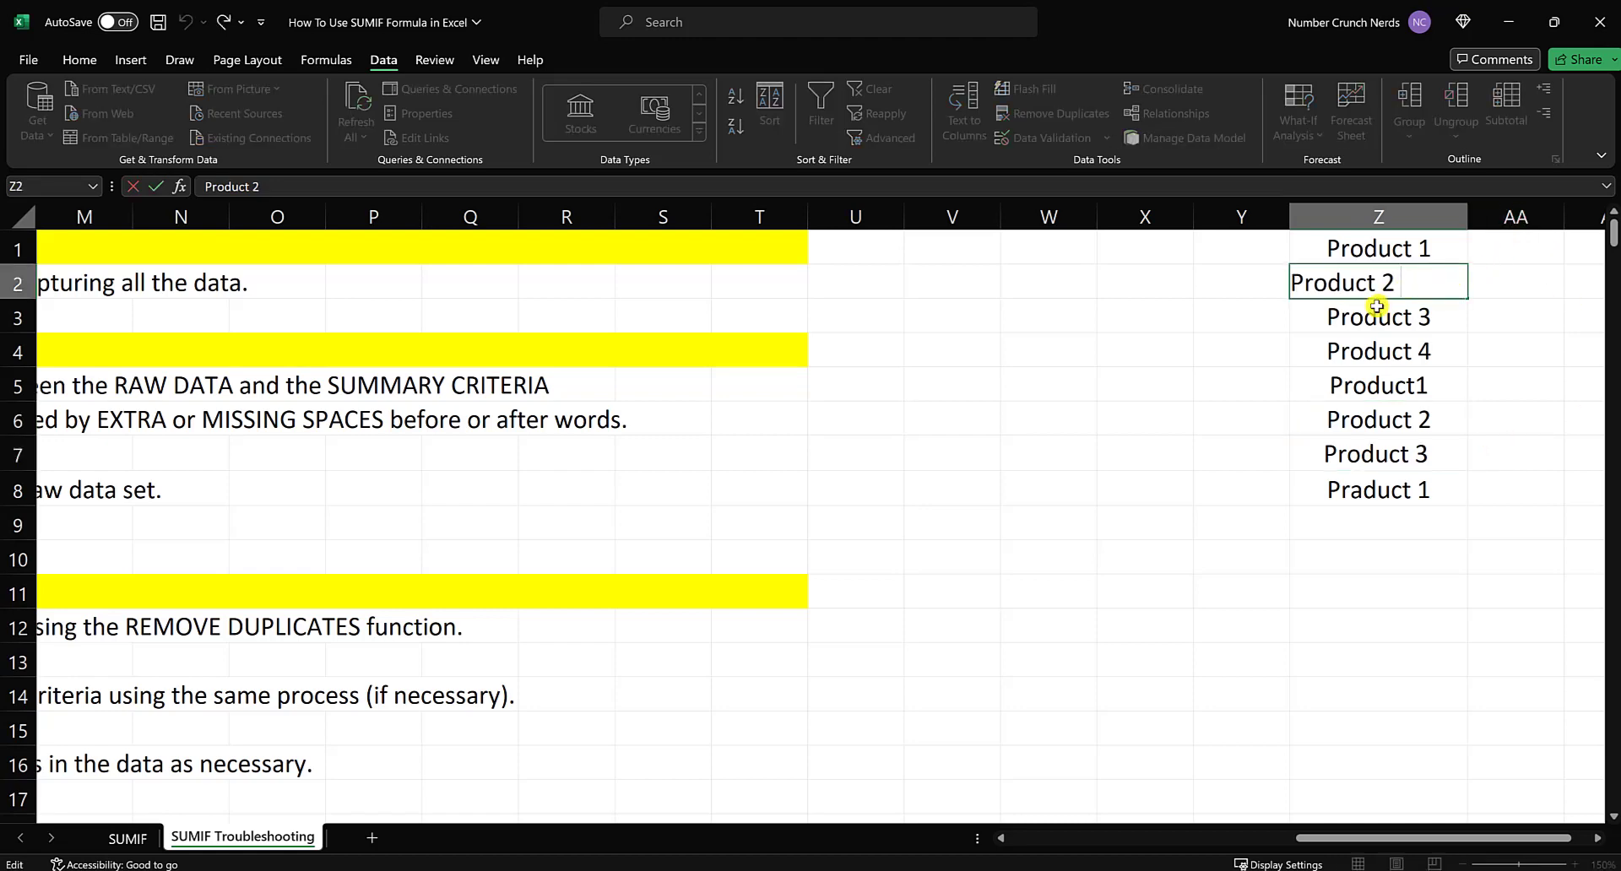
{"action": "key", "text": "Return"}
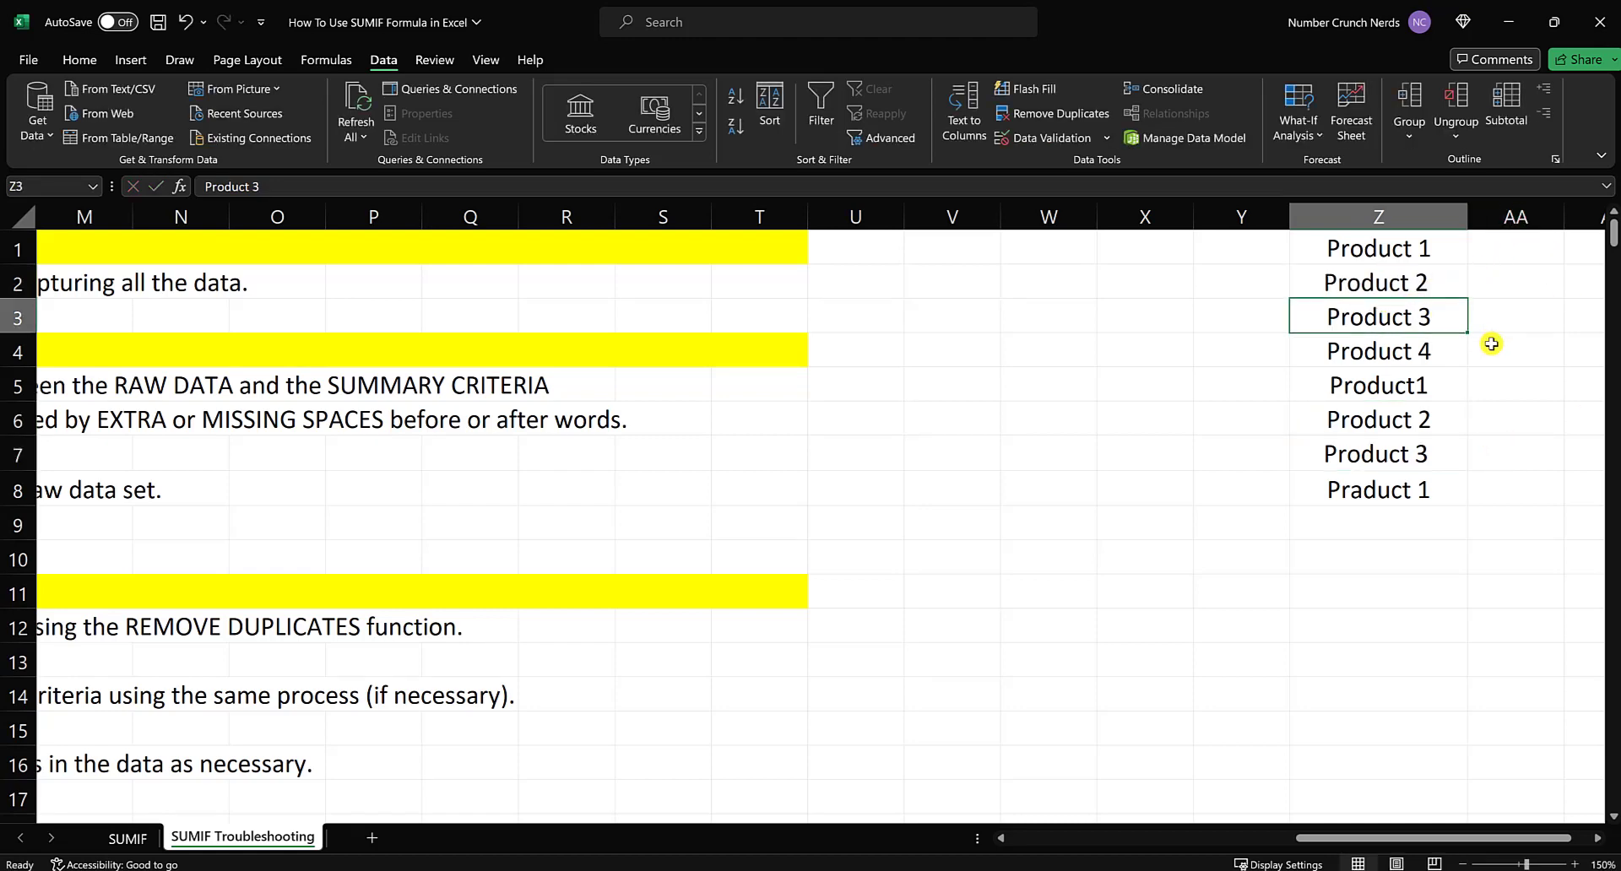
{"action": "left_click", "coordinate": [1436, 290]}
{"action": "left_click", "coordinate": [1424, 417]}
{"action": "left_click", "coordinate": [1432, 288]}
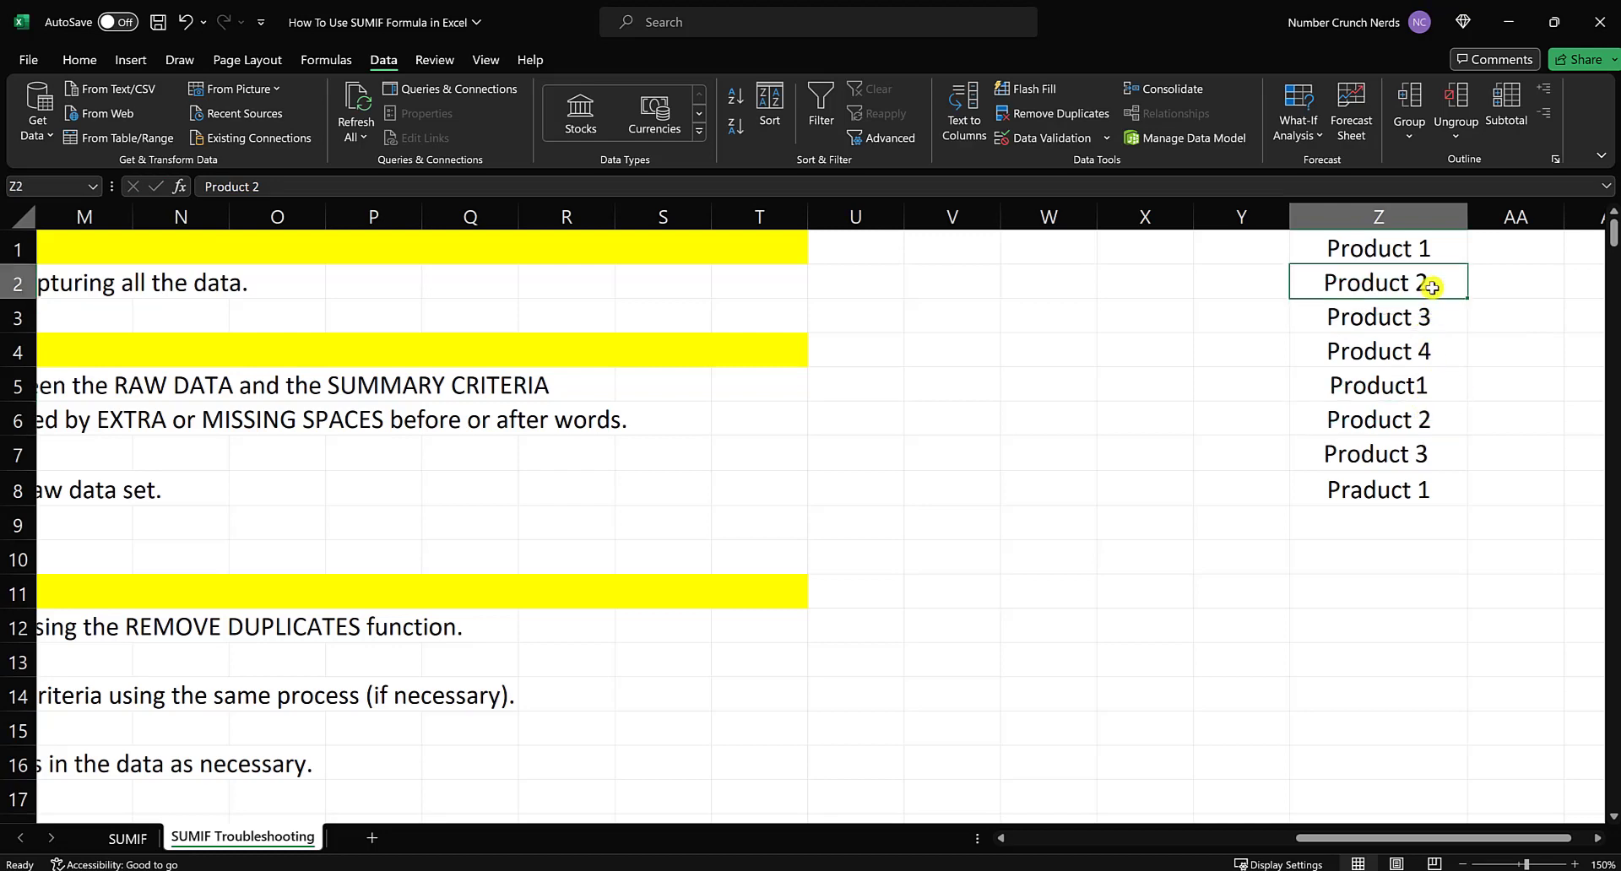
{"action": "left_click", "coordinate": [1436, 452]}
{"action": "double_click", "coordinate": [1442, 455]}
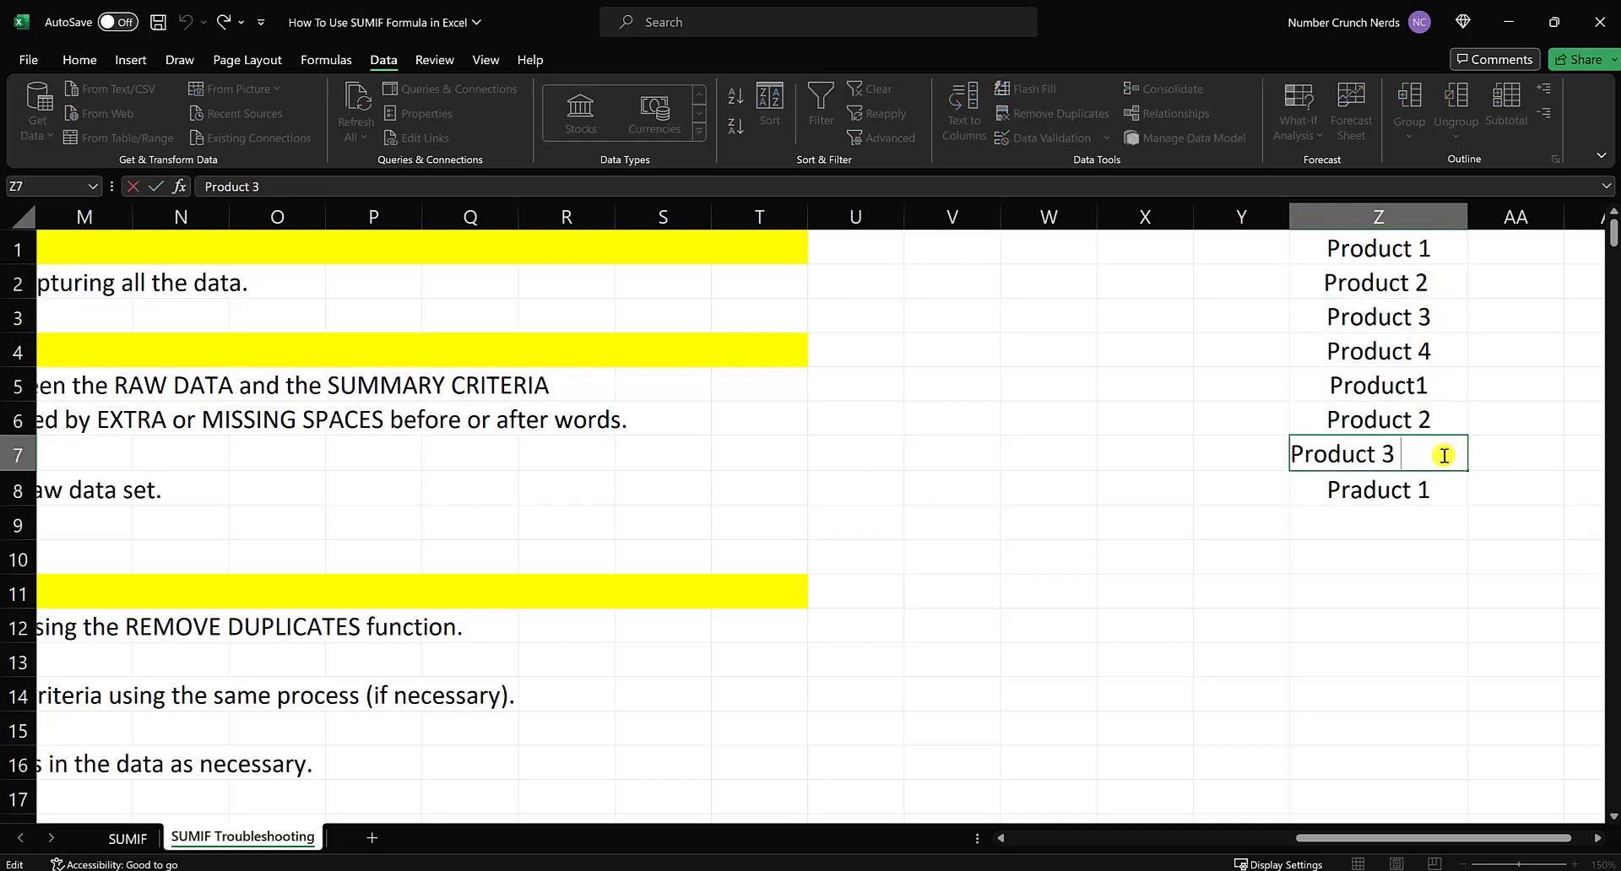
{"action": "key", "text": "Return"}
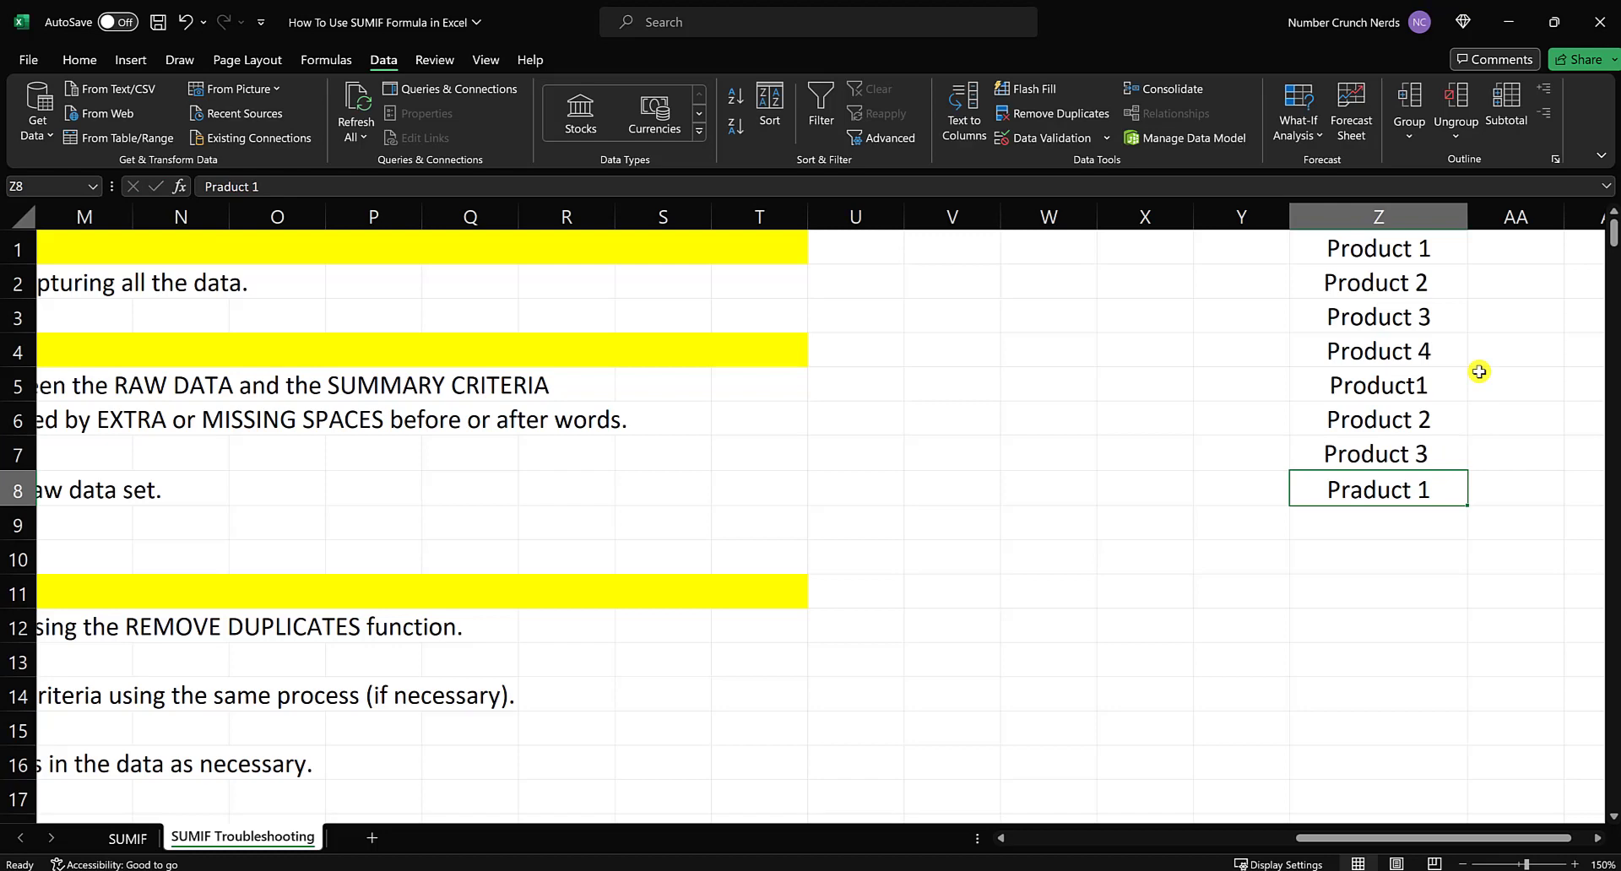
{"action": "double_click", "coordinate": [1460, 323]}
{"action": "key", "text": "Return"}
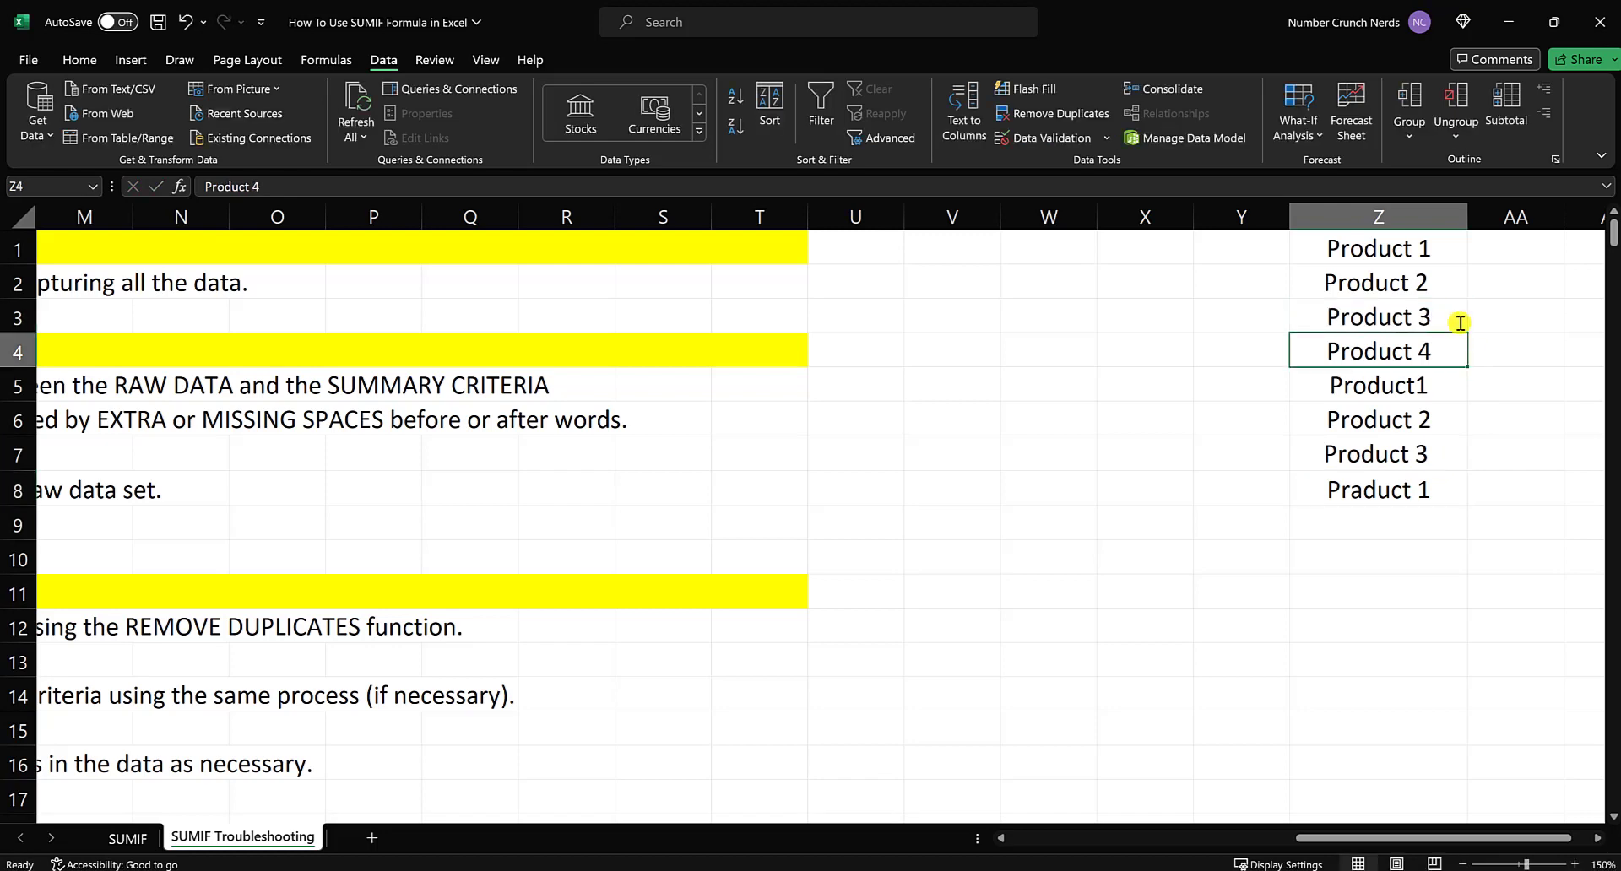
{"action": "double_click", "coordinate": [1446, 488]}
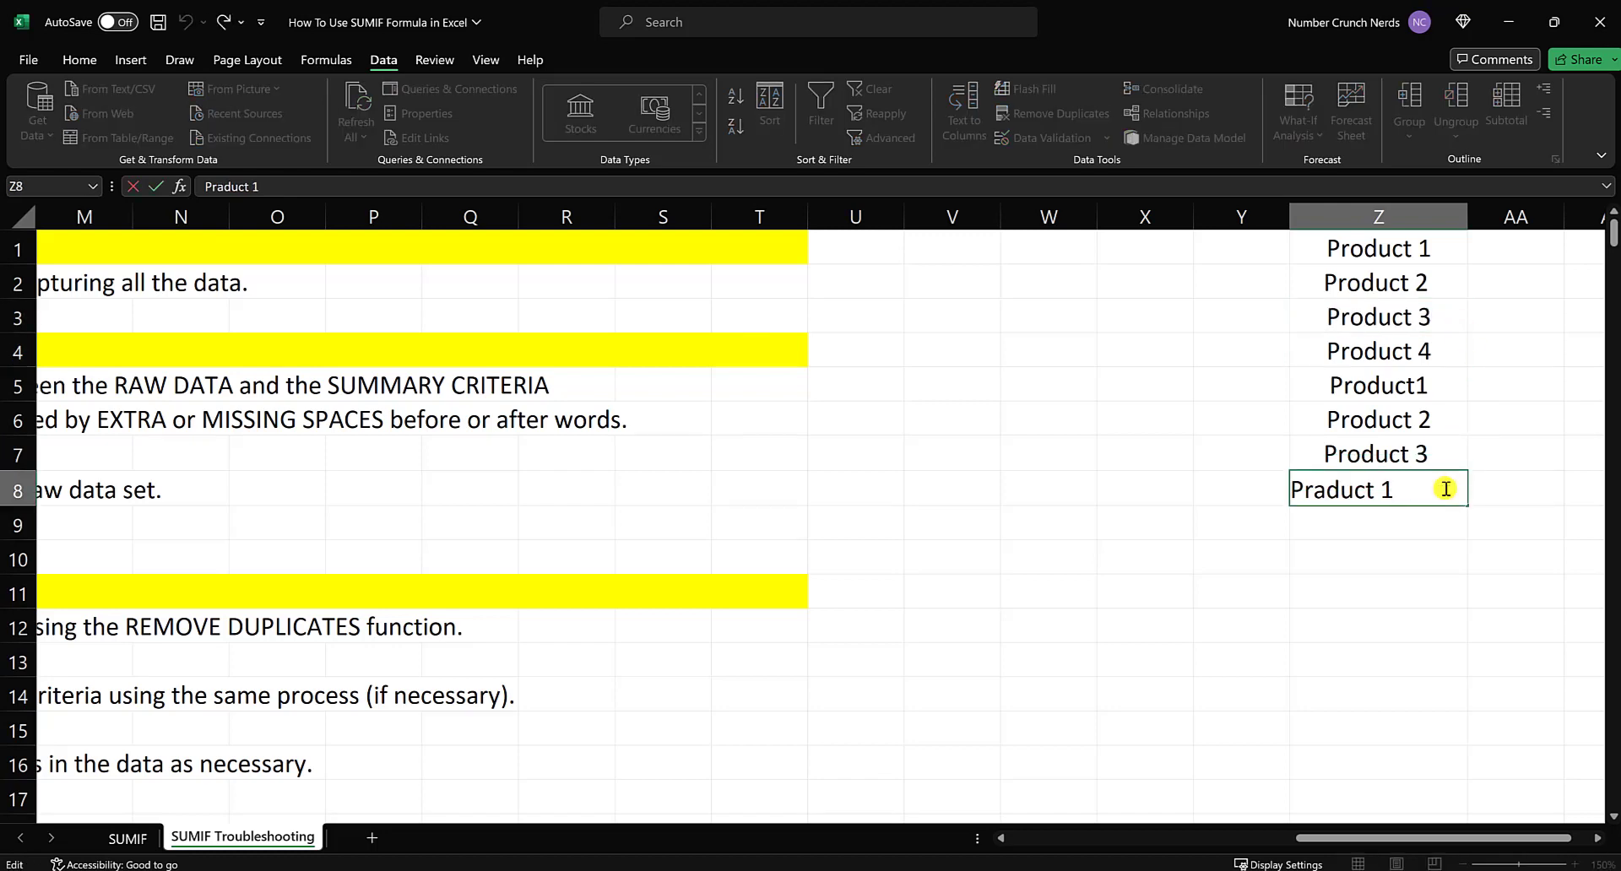
{"action": "key", "text": "Return"}
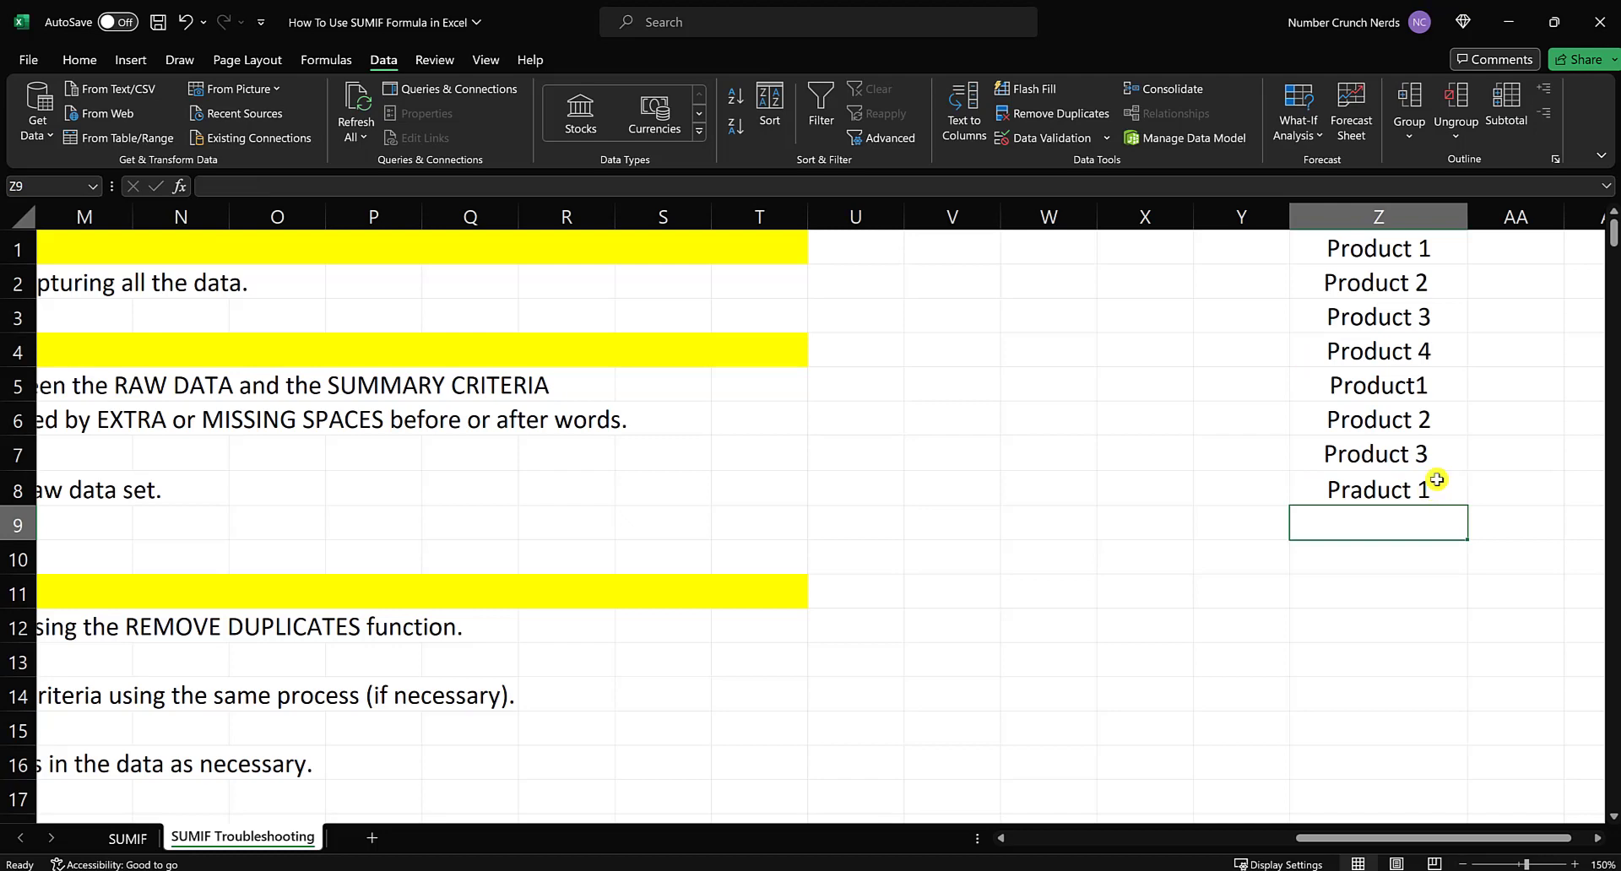
{"action": "double_click", "coordinate": [1454, 247]}
{"action": "key", "text": "Return"}
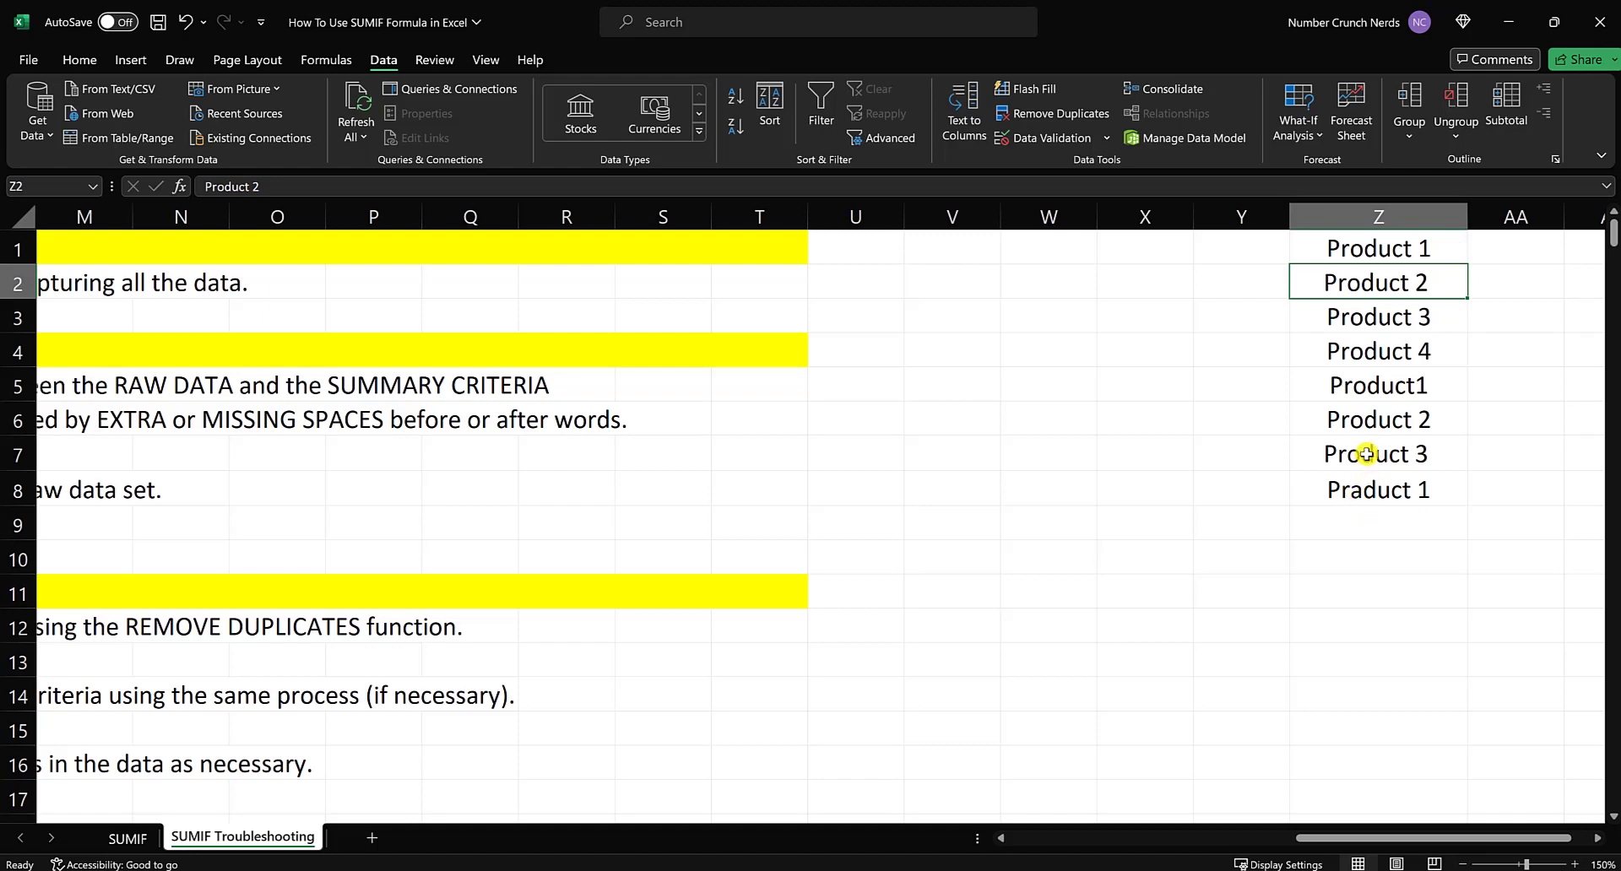
{"action": "left_click", "coordinate": [1400, 486]}
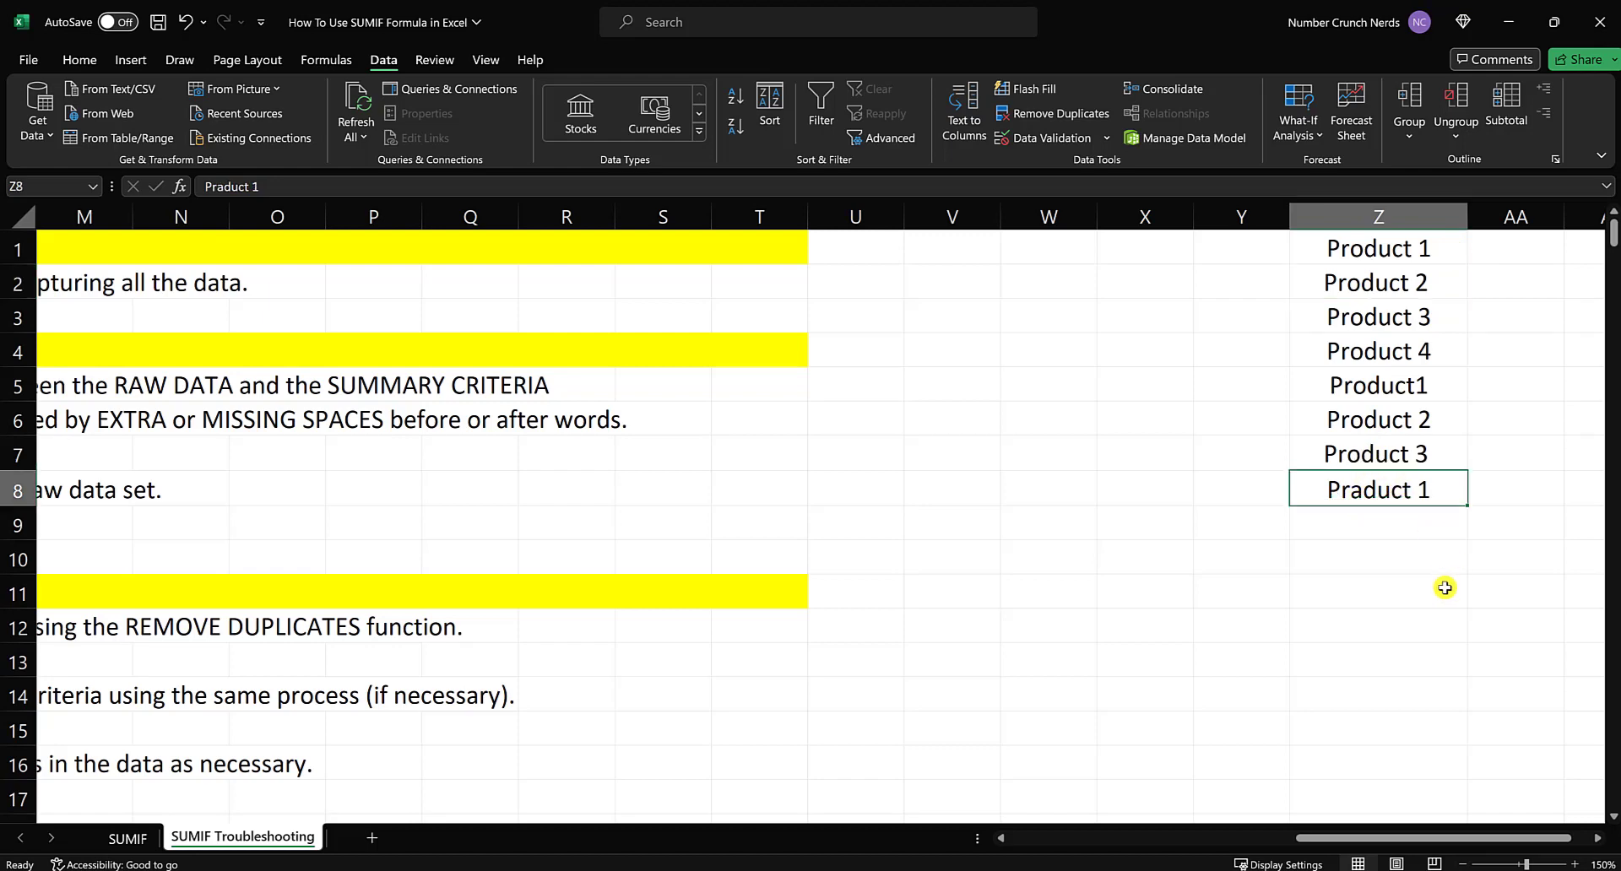
{"action": "left_click", "coordinate": [1389, 572]}
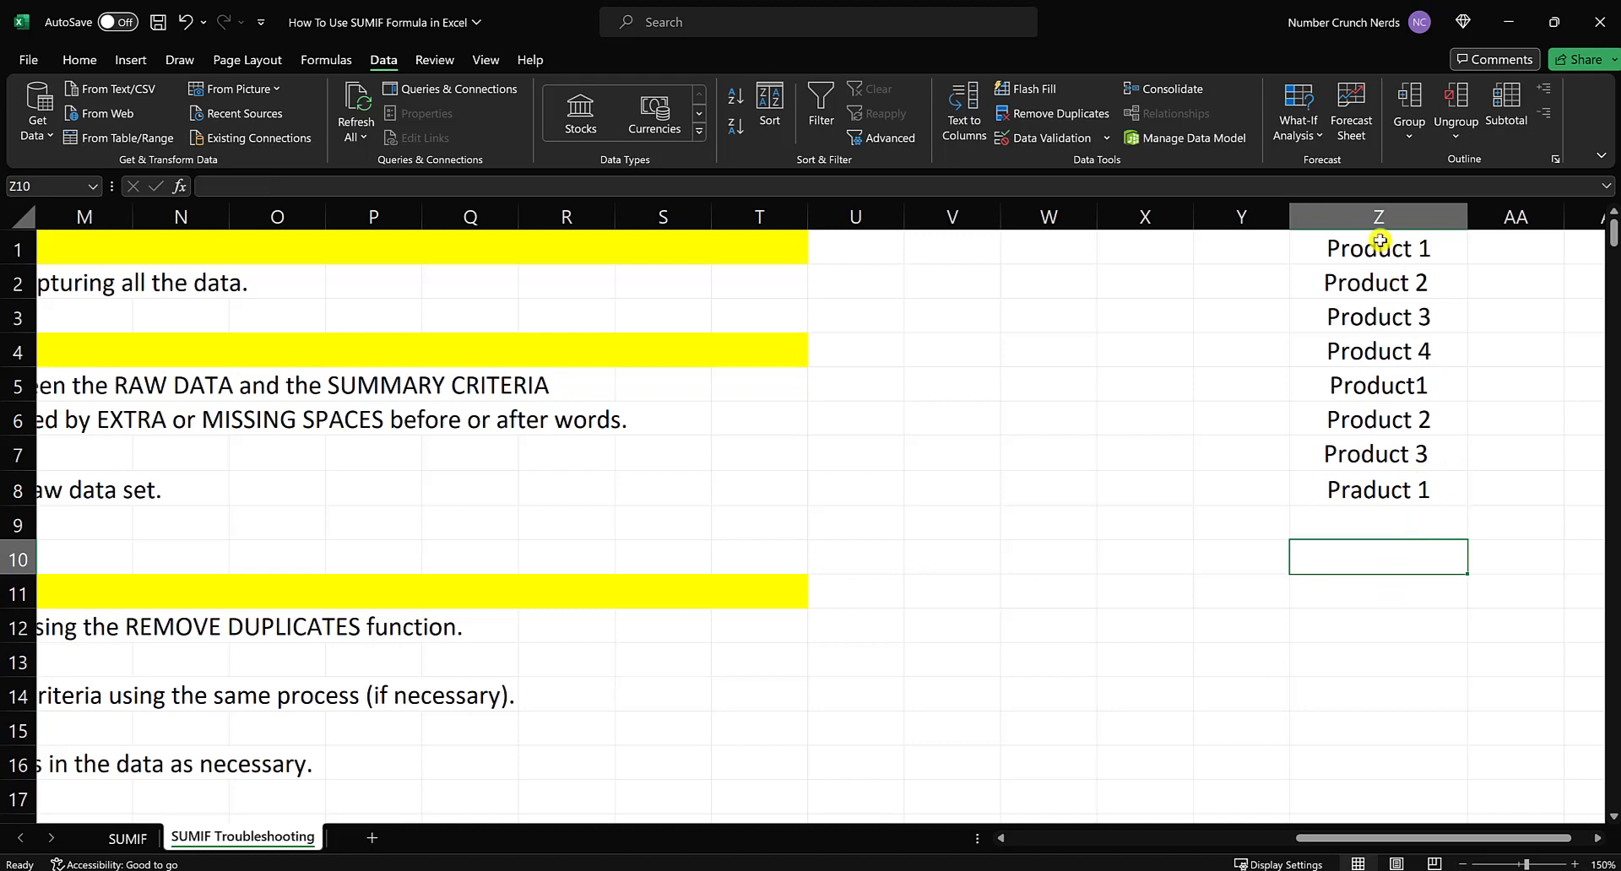
{"action": "left_click_drag", "start_coordinate": [1379, 241], "coordinate": [1360, 494]}
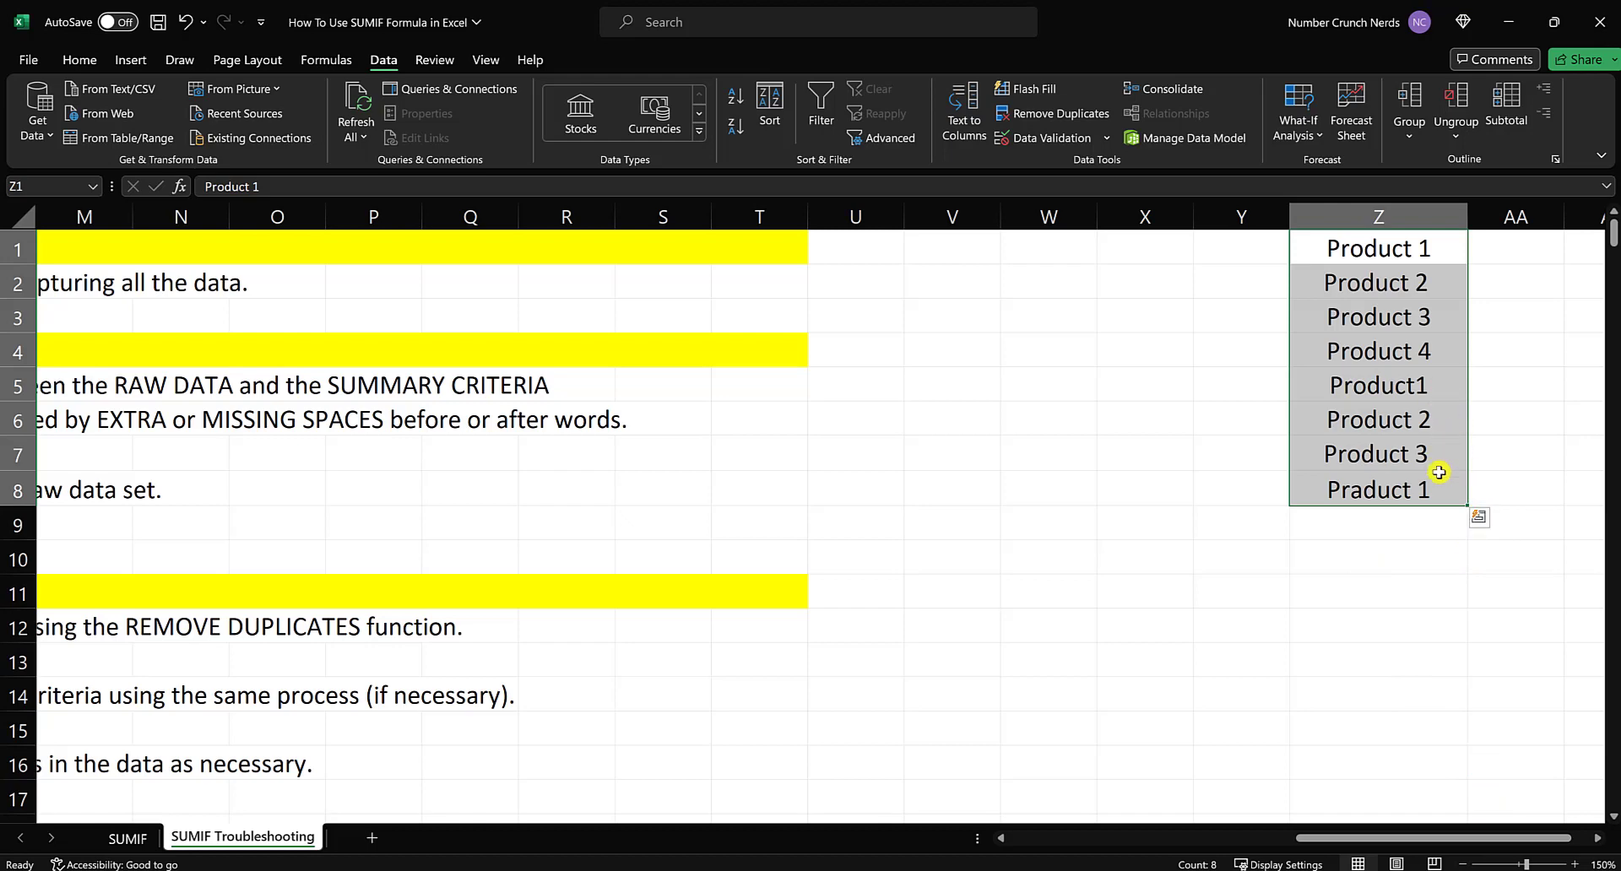
{"action": "left_click", "coordinate": [1364, 498]}
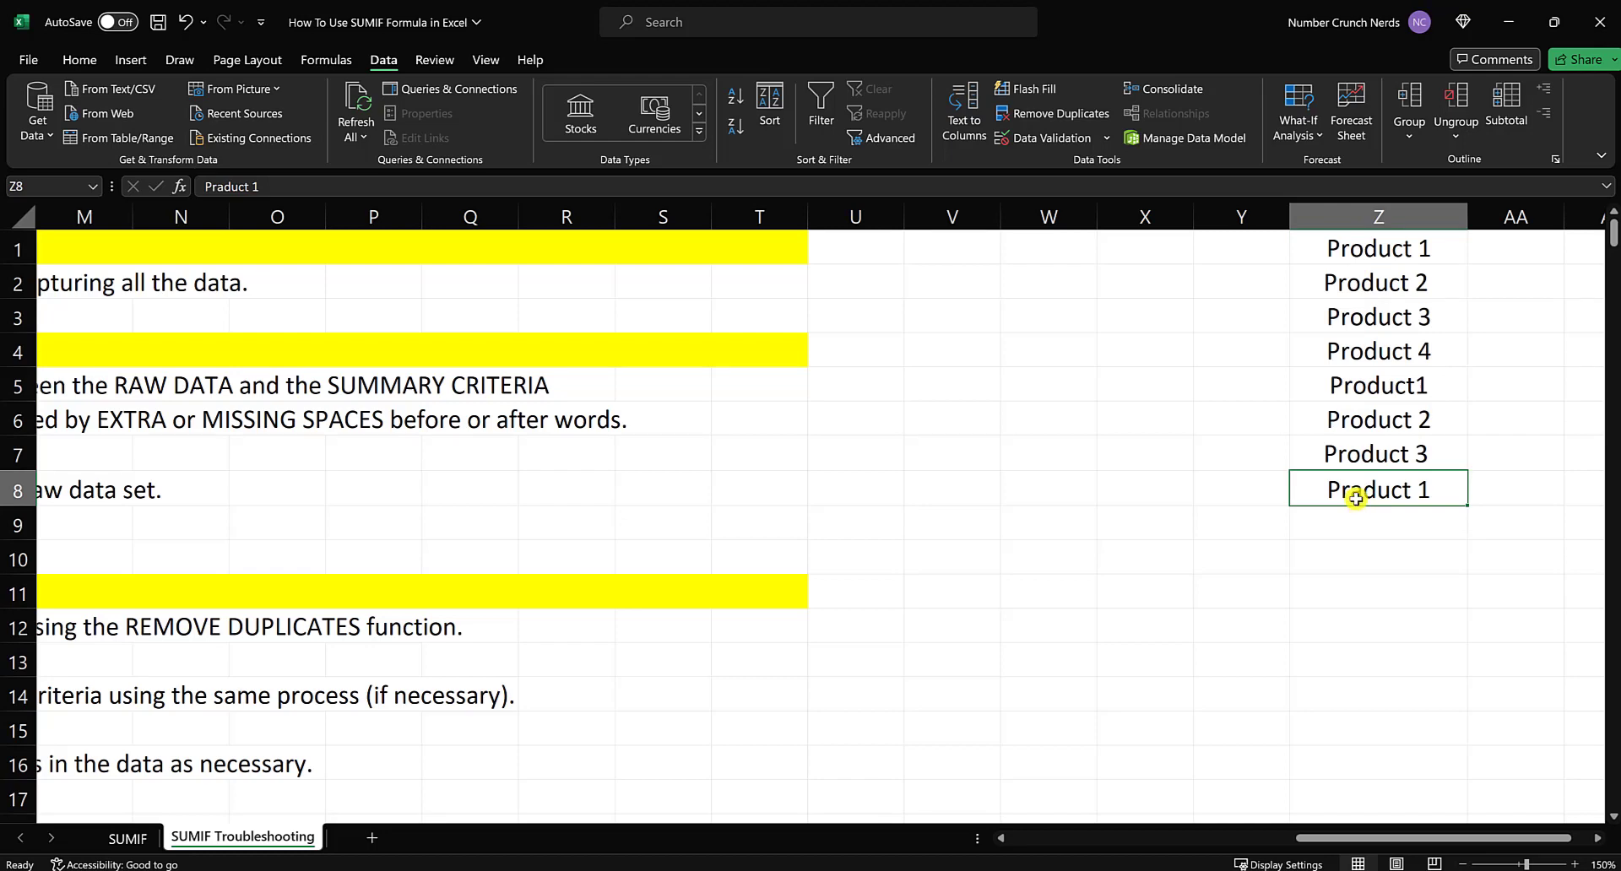
{"action": "left_click", "coordinate": [1397, 624]}
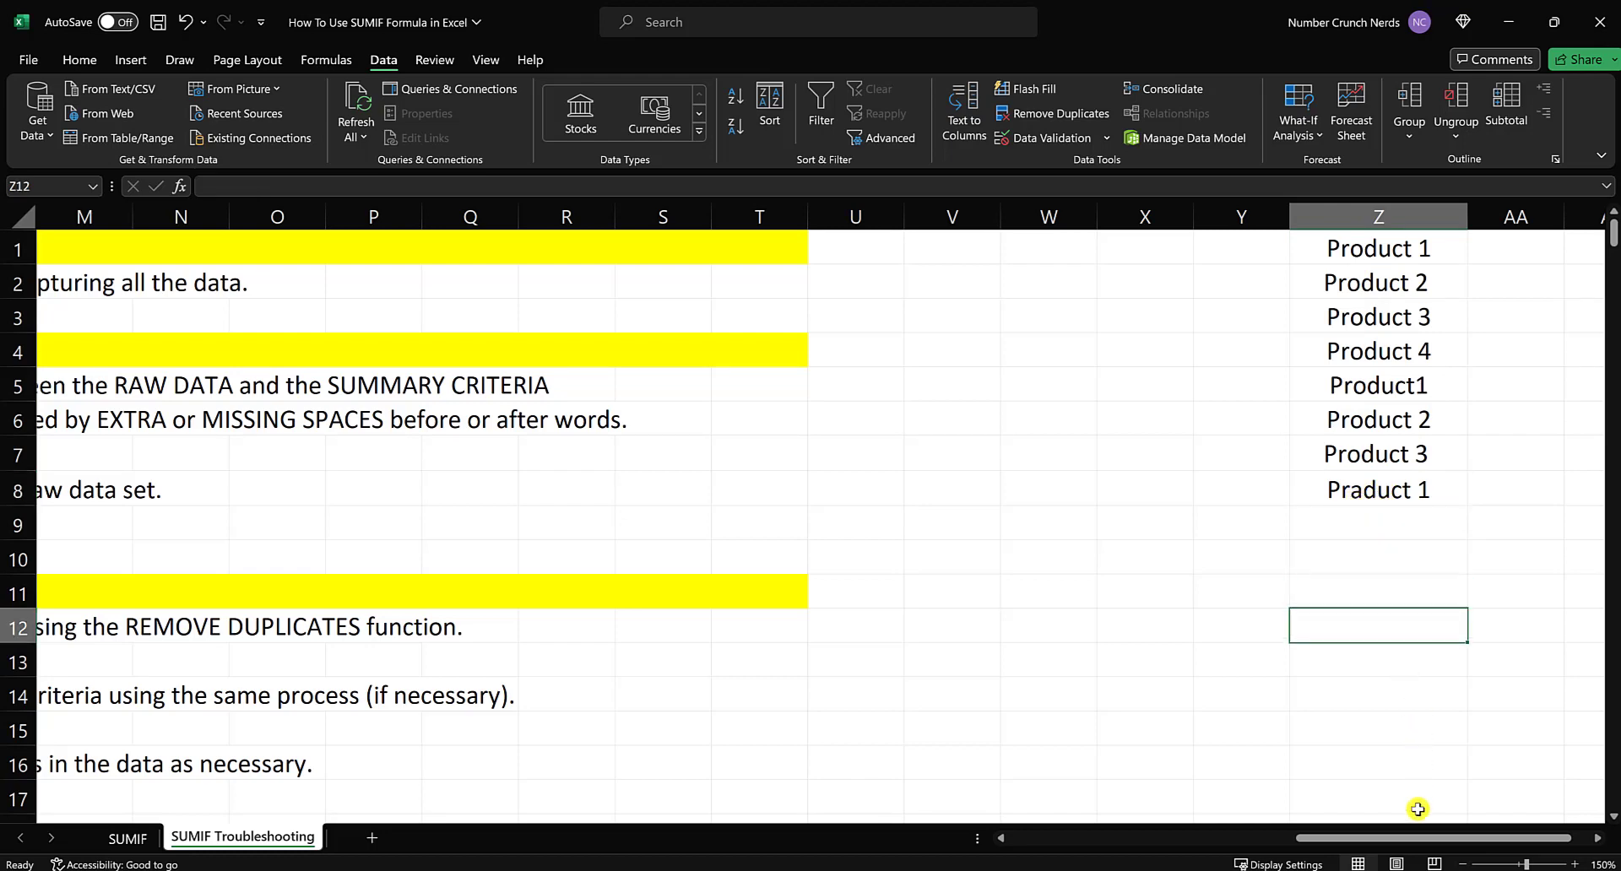
{"action": "left_click_drag", "start_coordinate": [1408, 836], "coordinate": [1182, 836]}
Copy the Product 1–4 labels from F3:F6 and paste them into AB1:AB4
{"action": "left_click", "coordinate": [667, 523]}
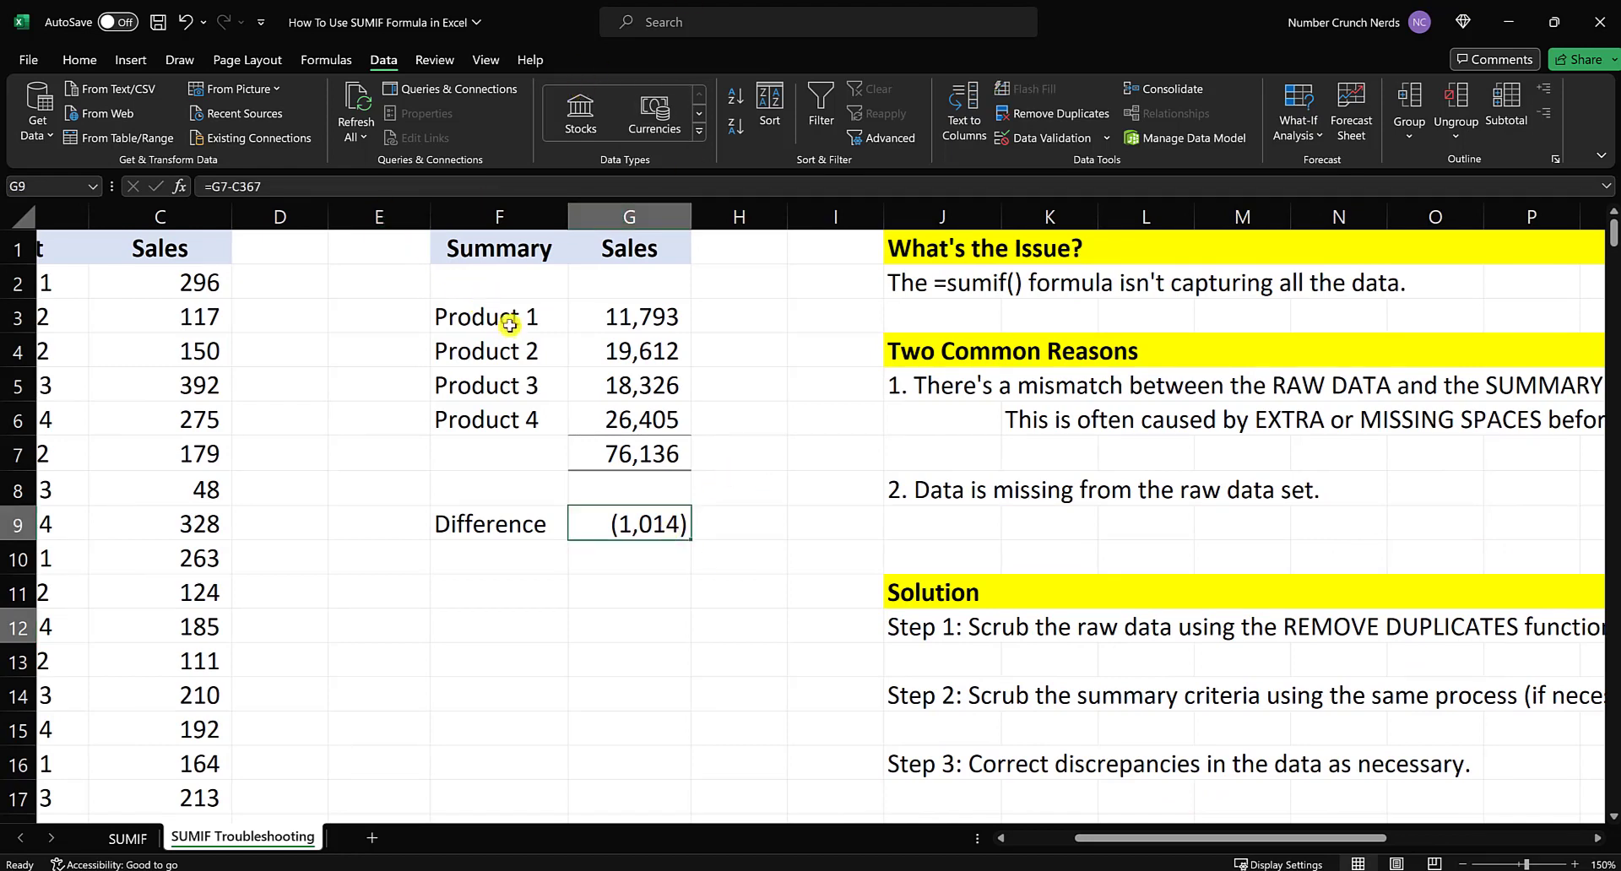
{"action": "left_click_drag", "start_coordinate": [510, 318], "coordinate": [505, 419]}
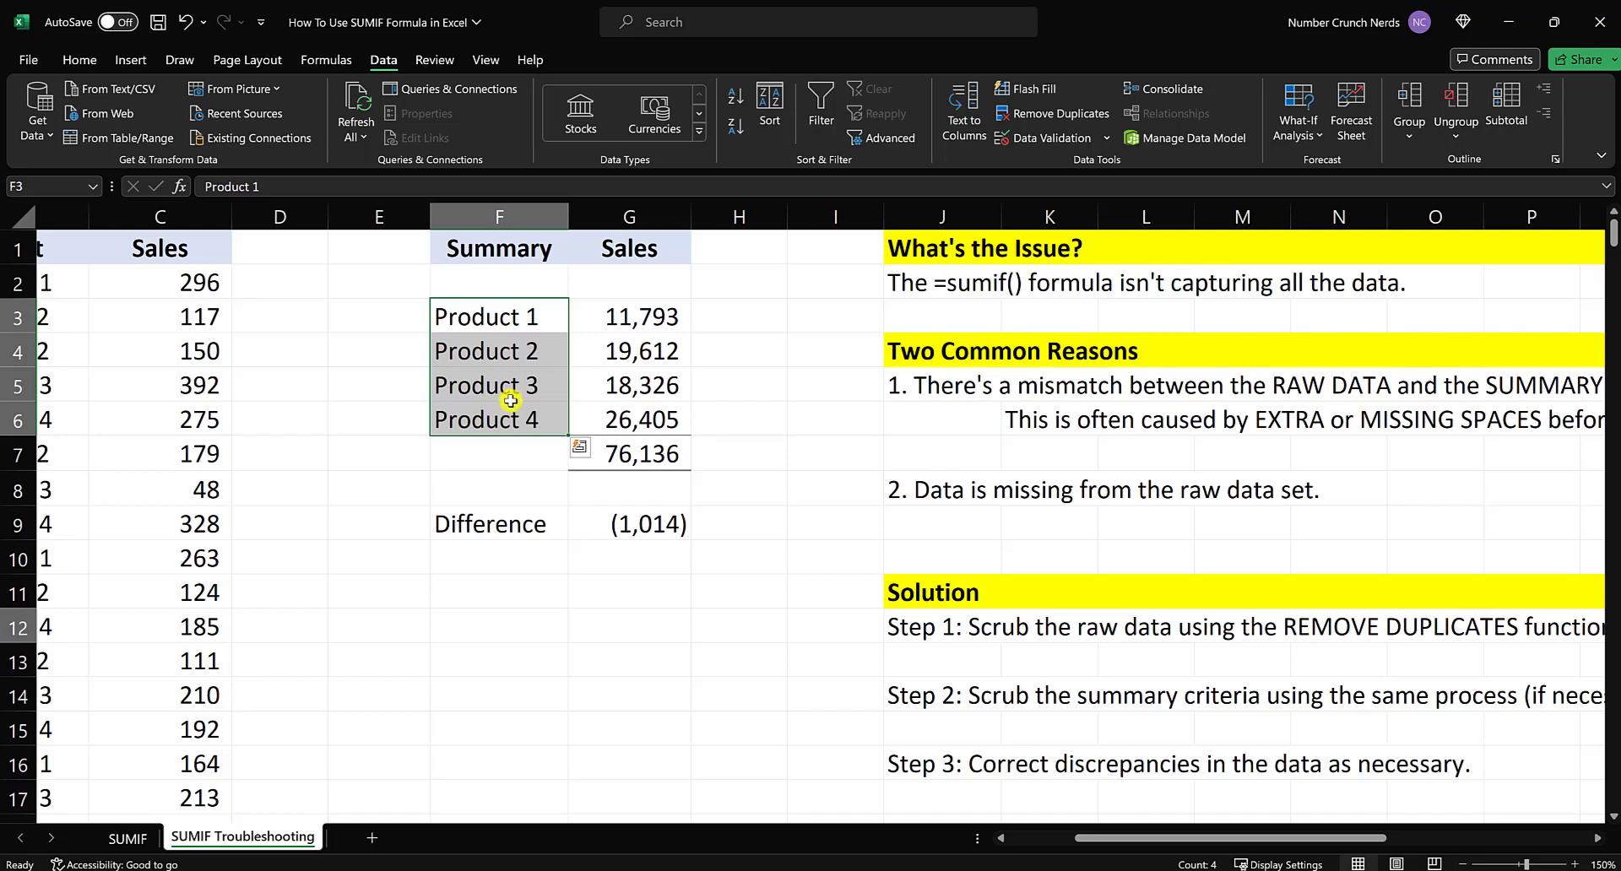
{"action": "key", "text": "ctrl+c"}
{"action": "left_click_drag", "start_coordinate": [1145, 838], "coordinate": [1574, 842]}
{"action": "scroll", "coordinate": [1559, 764], "scroll_direction": "right", "scroll_amount": 4}
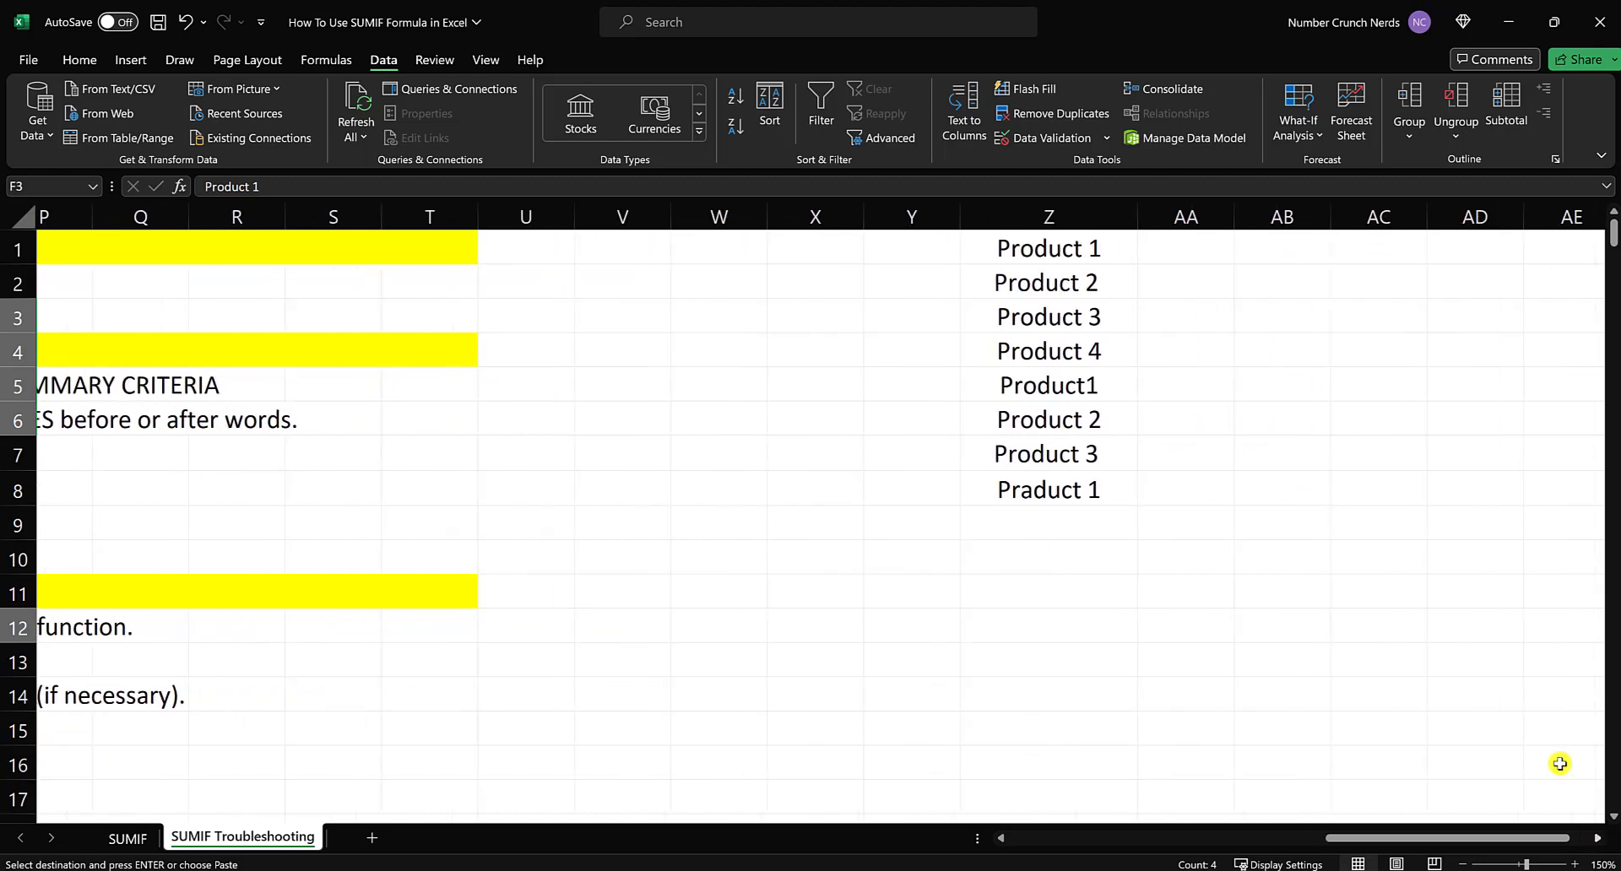
{"action": "scroll", "coordinate": [1559, 764], "scroll_direction": "right", "scroll_amount": 2}
{"action": "left_click", "coordinate": [1129, 246]}
{"action": "key", "text": "ctrl+v"}
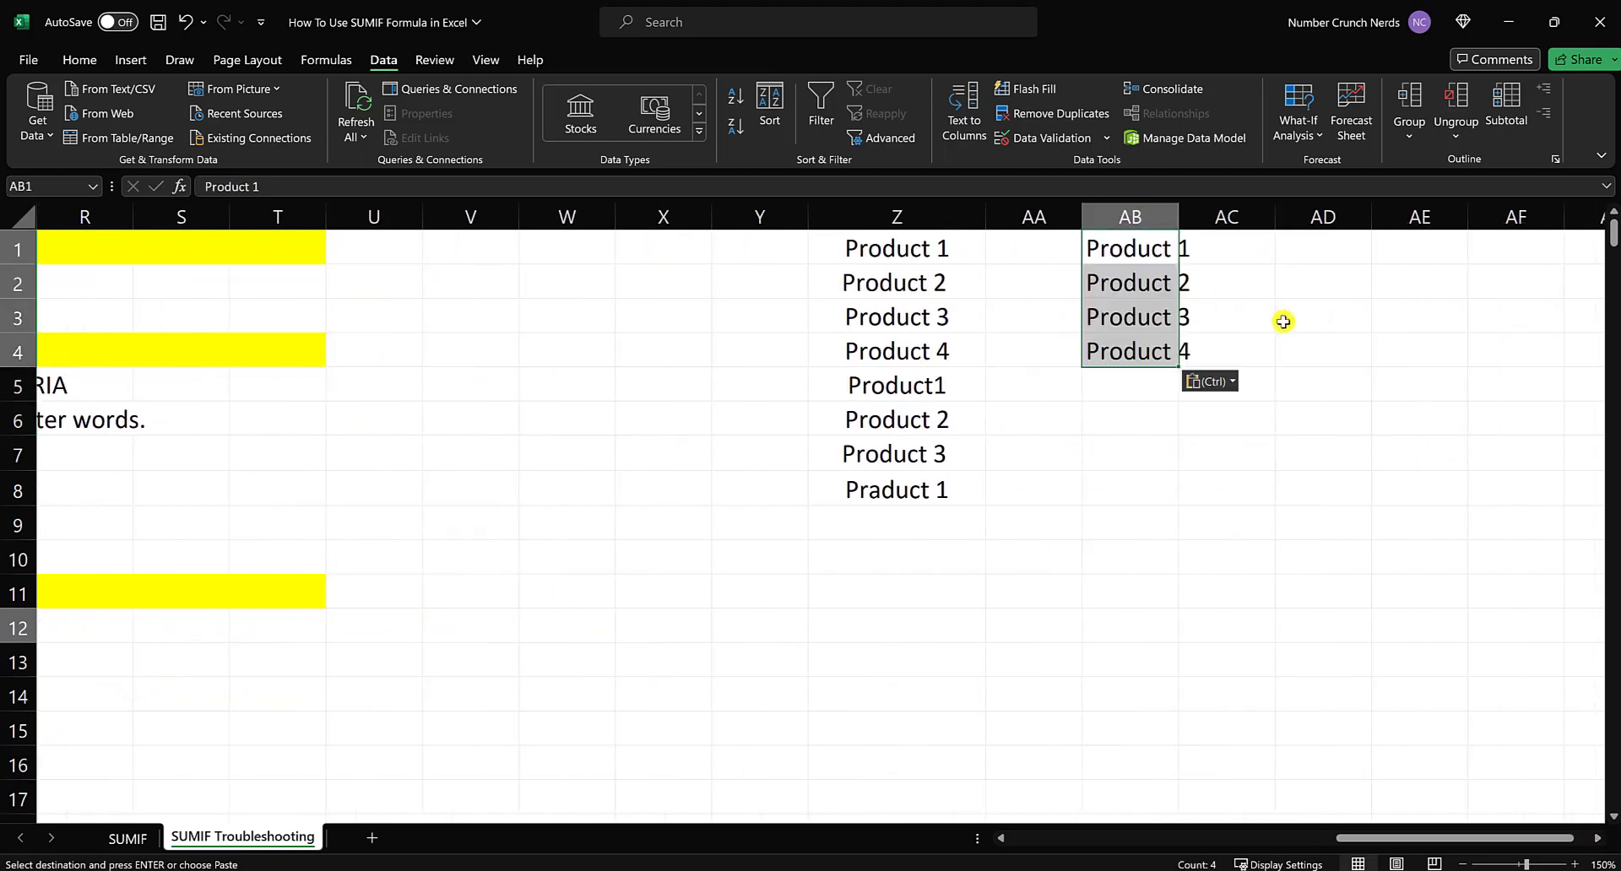
{"action": "left_click", "coordinate": [1282, 321]}
Widen column AB and check the spacing of each label in AB1 to AB4
{"action": "left_click_drag", "start_coordinate": [1179, 216], "coordinate": [1202, 216]}
{"action": "left_click", "coordinate": [1150, 245]}
{"action": "double_click", "coordinate": [1190, 251]}
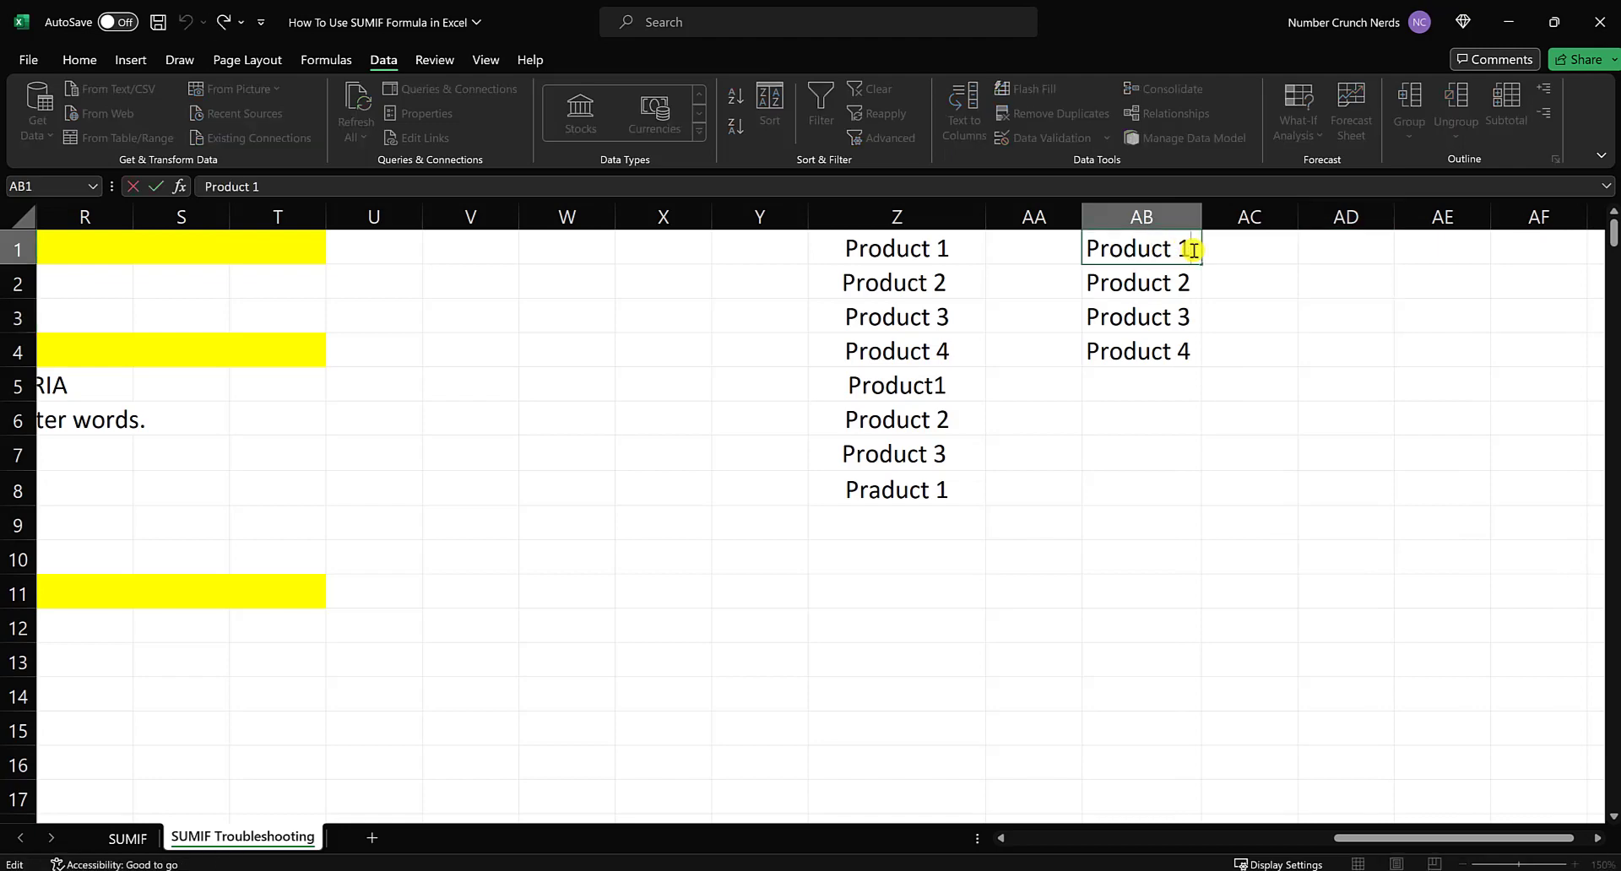
{"action": "key", "text": "Return"}
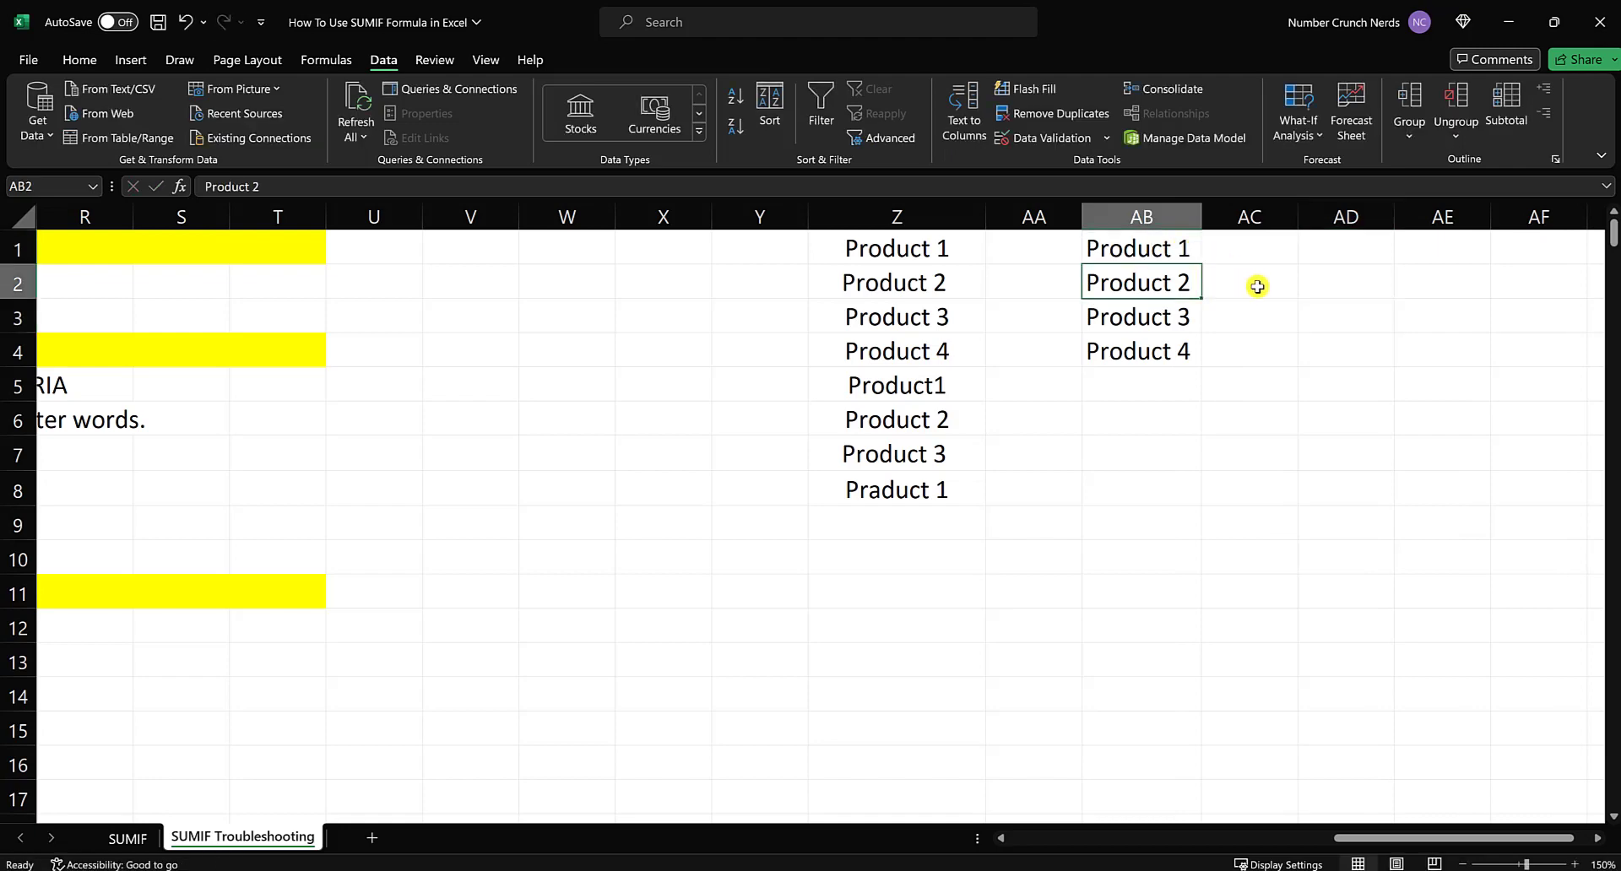
{"action": "double_click", "coordinate": [1183, 281]}
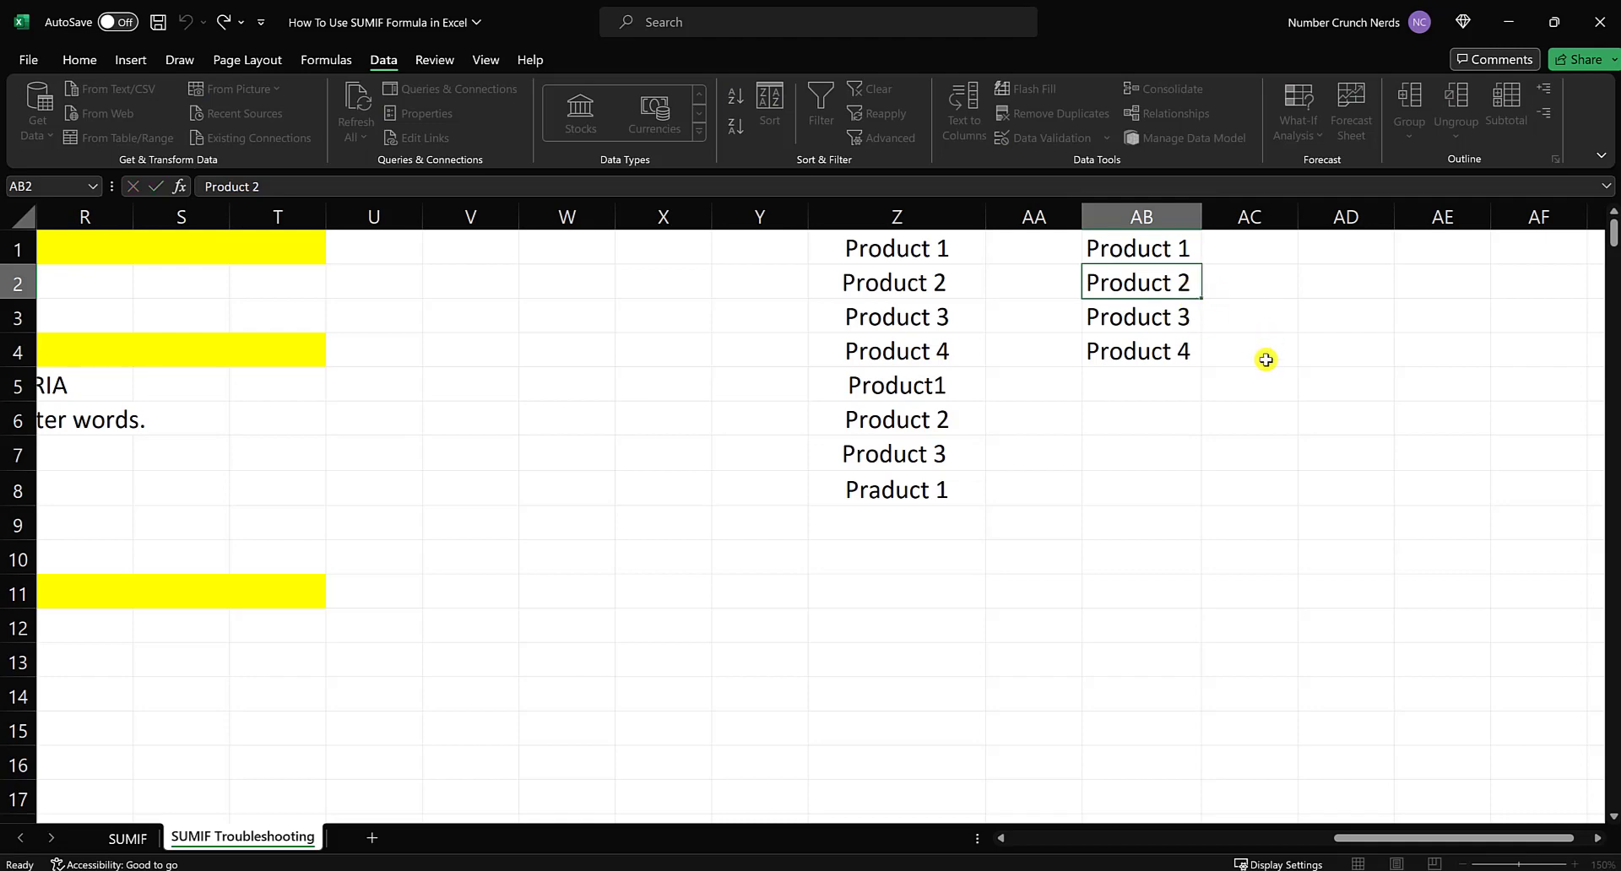
{"action": "key", "text": "Return"}
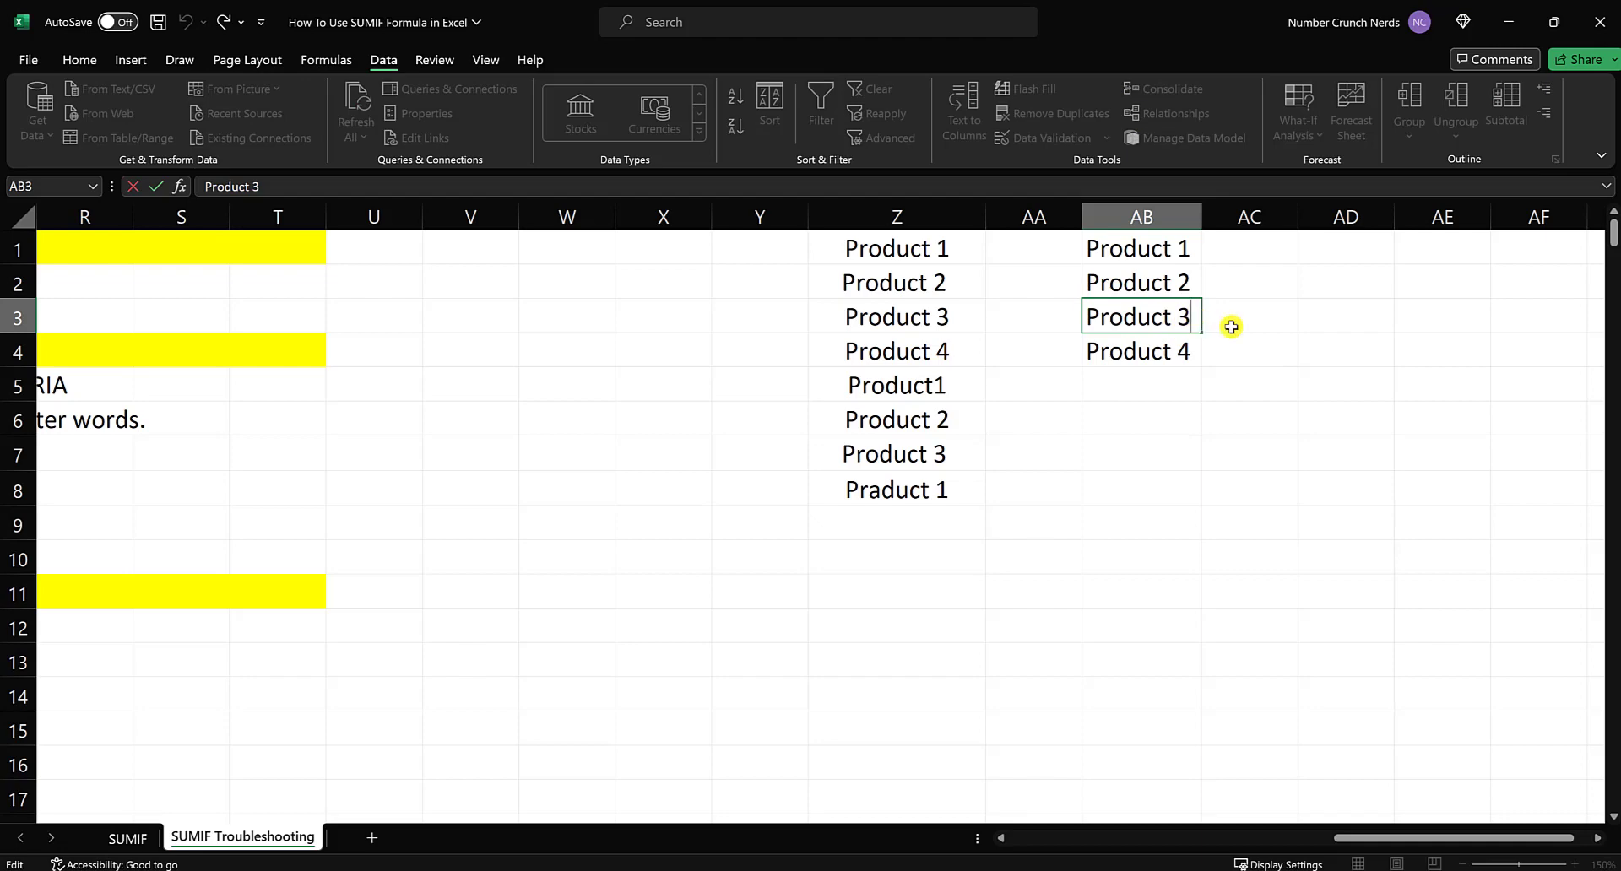
{"action": "key", "text": "Return"}
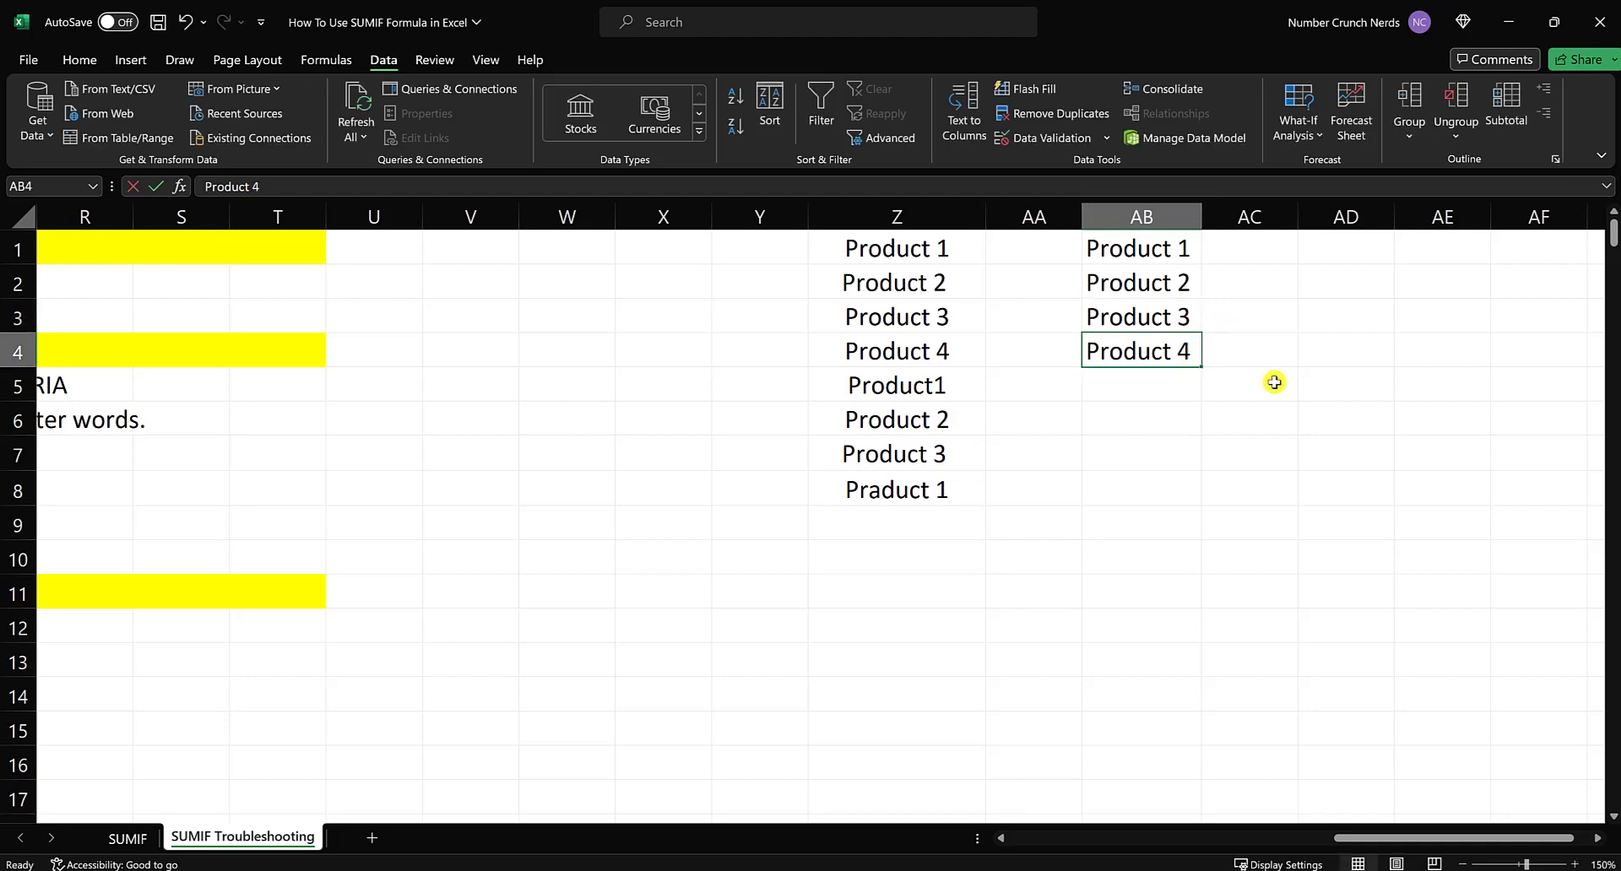
{"action": "key", "text": "F2"}
{"action": "key", "text": "Return"}
{"action": "left_click", "coordinate": [1273, 379]}
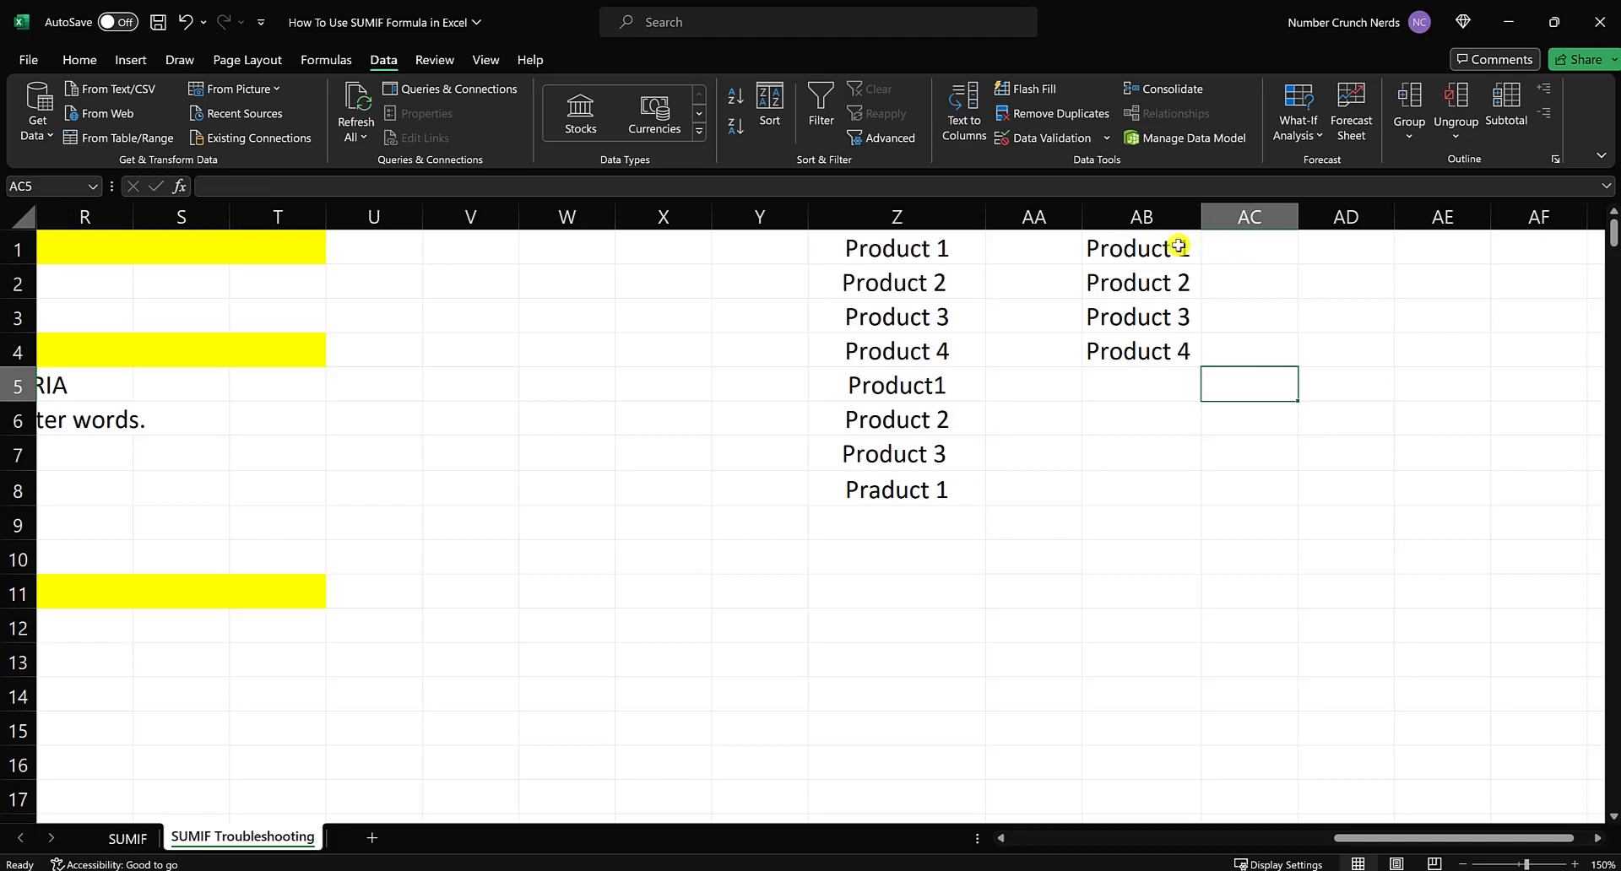
Select each pasted label, Product 1 through Product 4, in AB1:AB4 to review them
{"action": "left_click", "coordinate": [1432, 838]}
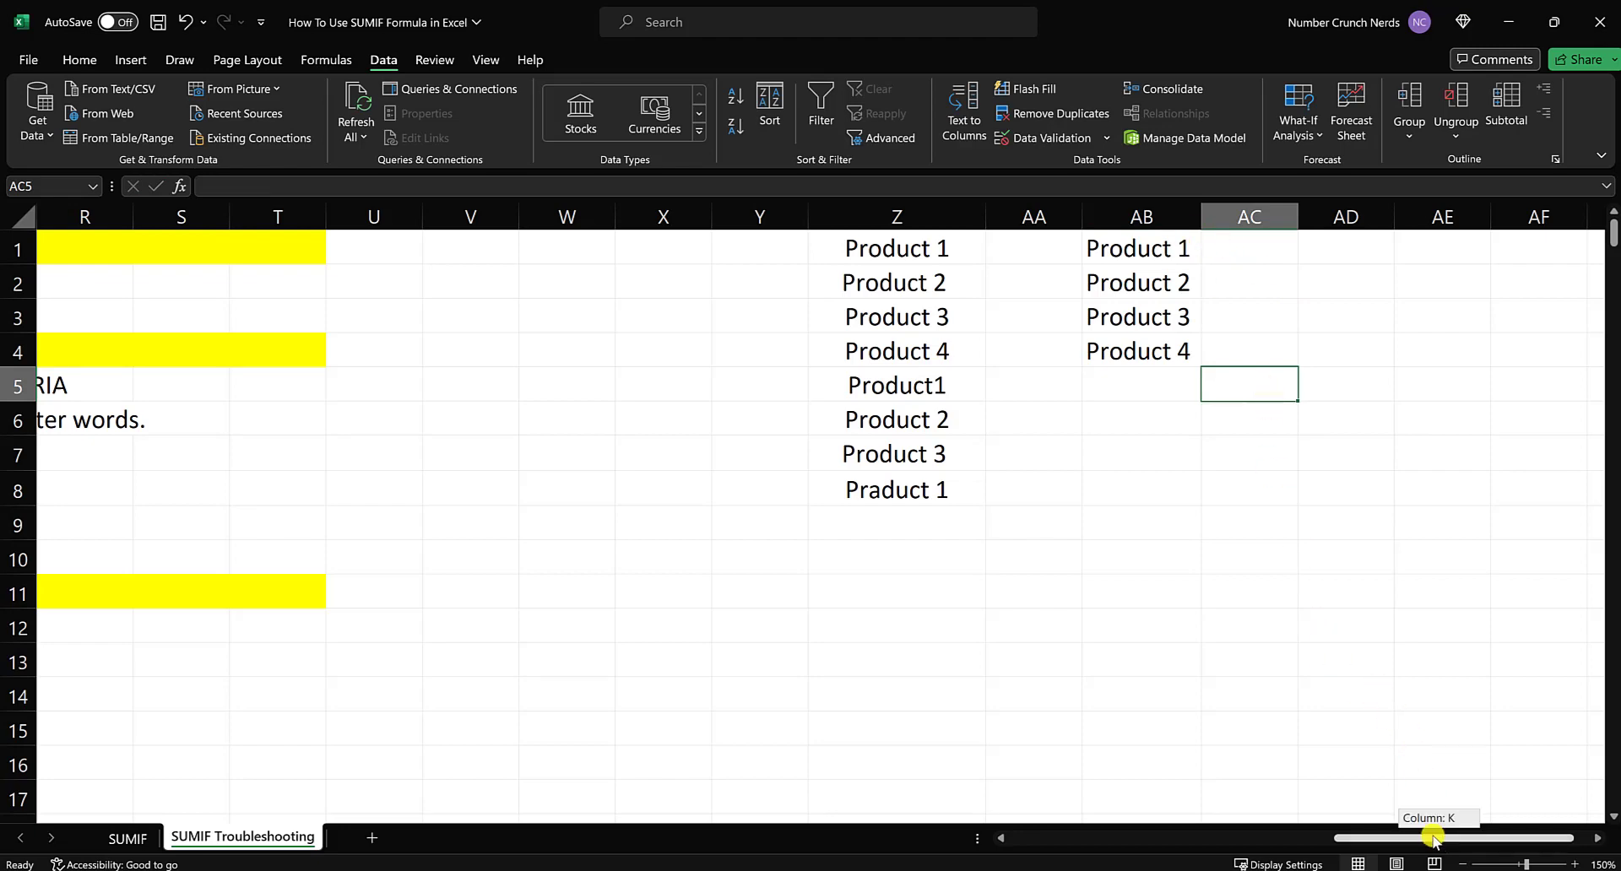
{"action": "mouse_move", "coordinate": [1433, 838]}
{"action": "left_mouse_down"}
{"action": "mouse_move", "coordinate": [1205, 822]}
{"action": "mouse_move", "coordinate": [1460, 831]}
{"action": "left_mouse_up"}
{"action": "left_click", "coordinate": [1334, 514]}
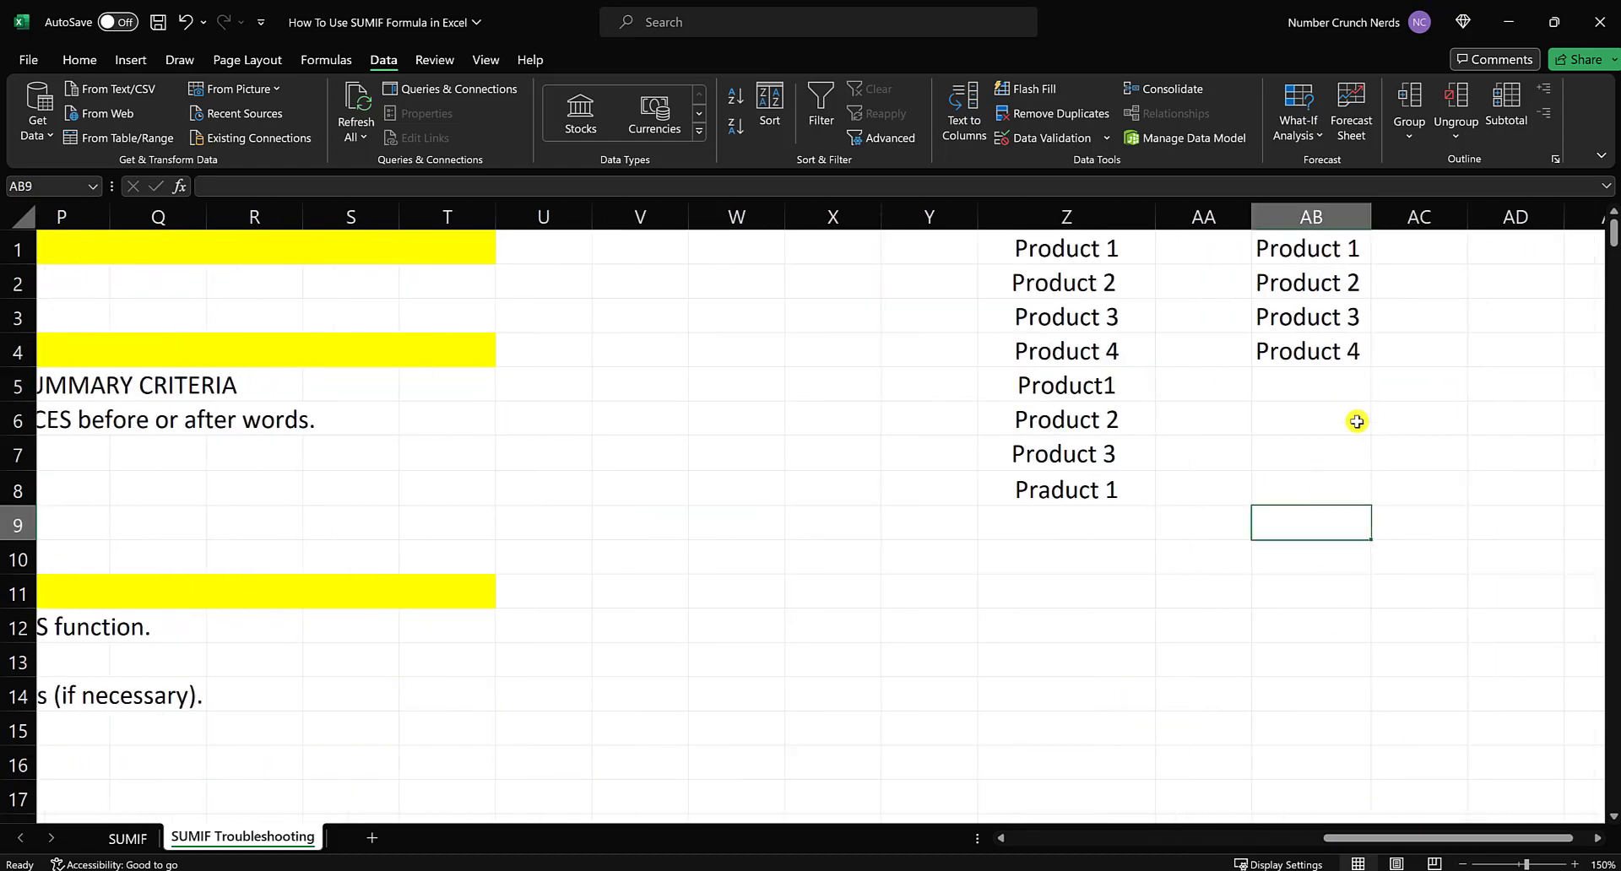
{"action": "left_click", "coordinate": [1358, 246]}
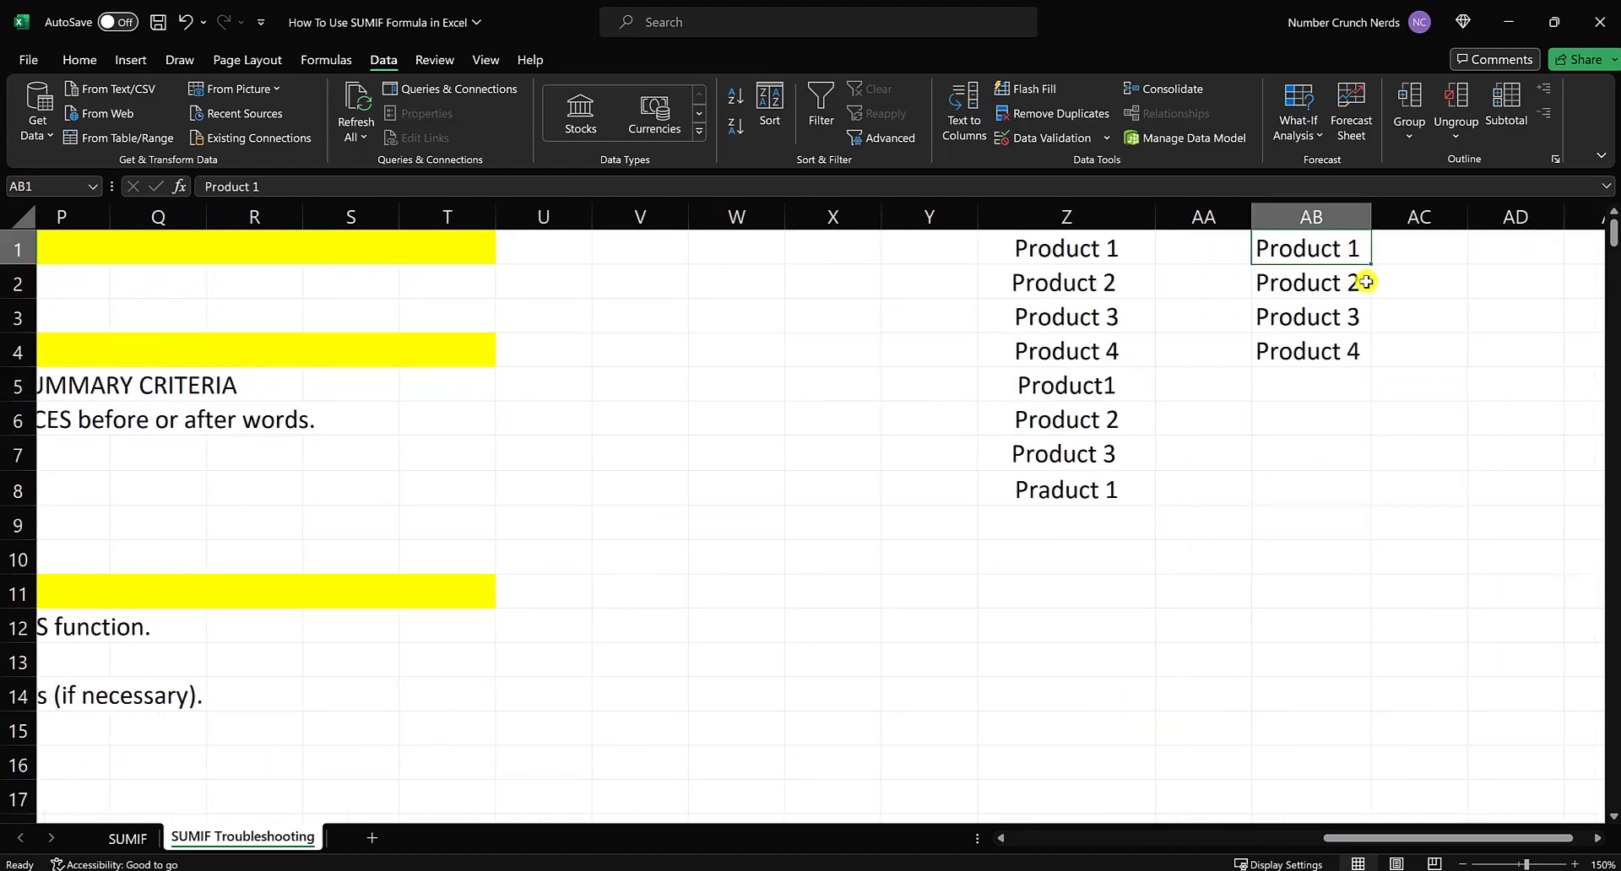
{"action": "left_click", "coordinate": [1363, 282]}
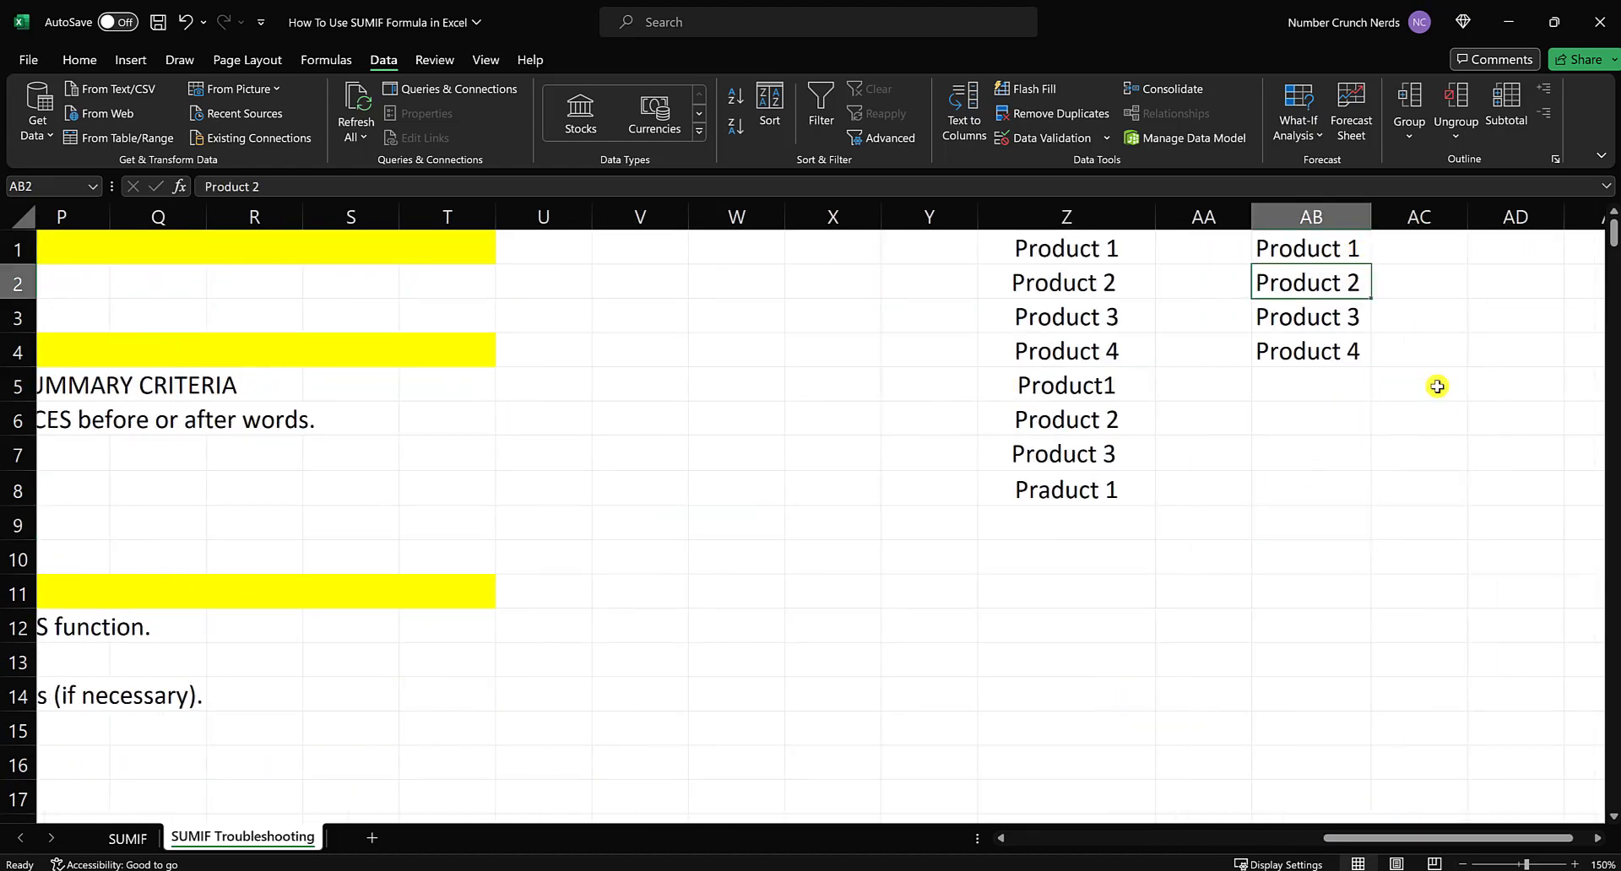
{"action": "left_click", "coordinate": [1360, 315]}
{"action": "left_click", "coordinate": [1362, 351]}
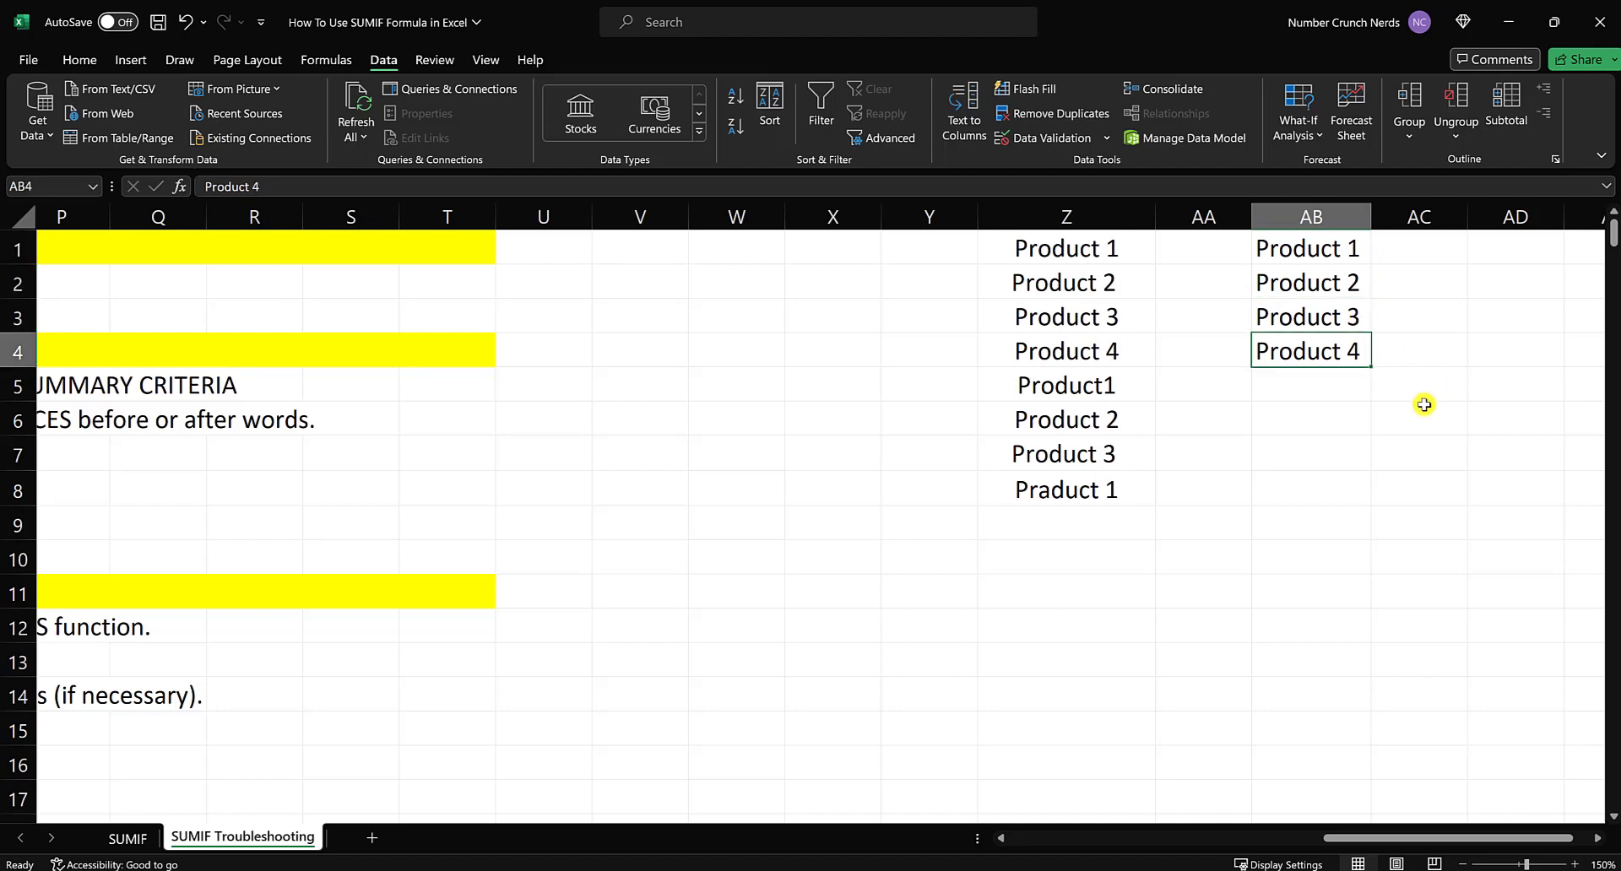
Copy the eight product entries from Z1:Z8 into F12:F19
{"action": "left_click", "coordinate": [1145, 249]}
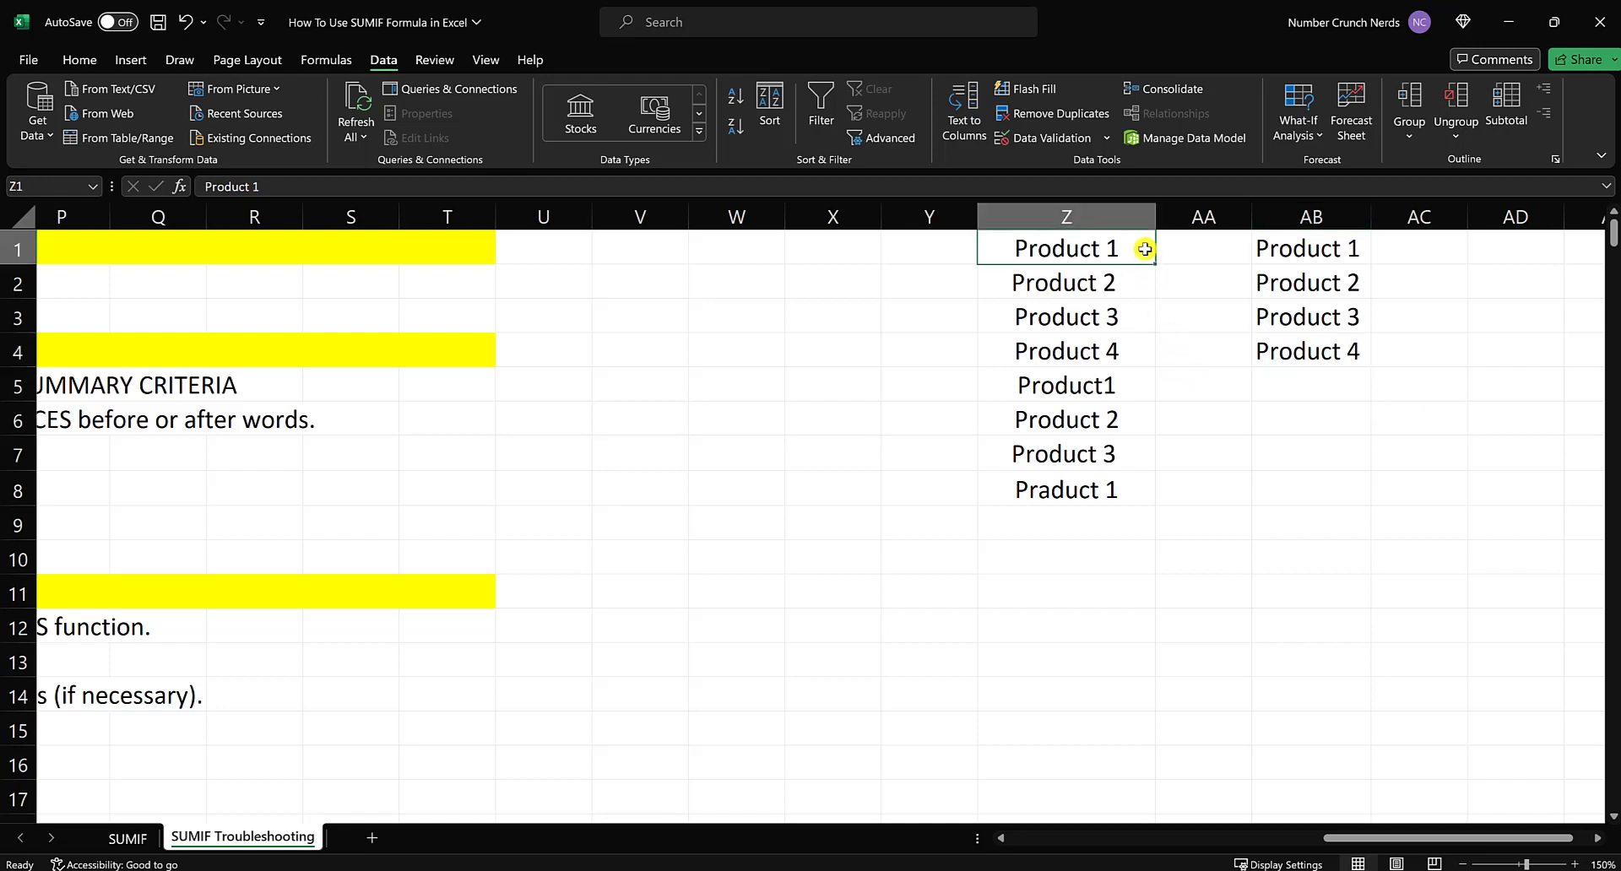
{"action": "left_click_drag", "start_coordinate": [1145, 249], "coordinate": [1142, 483]}
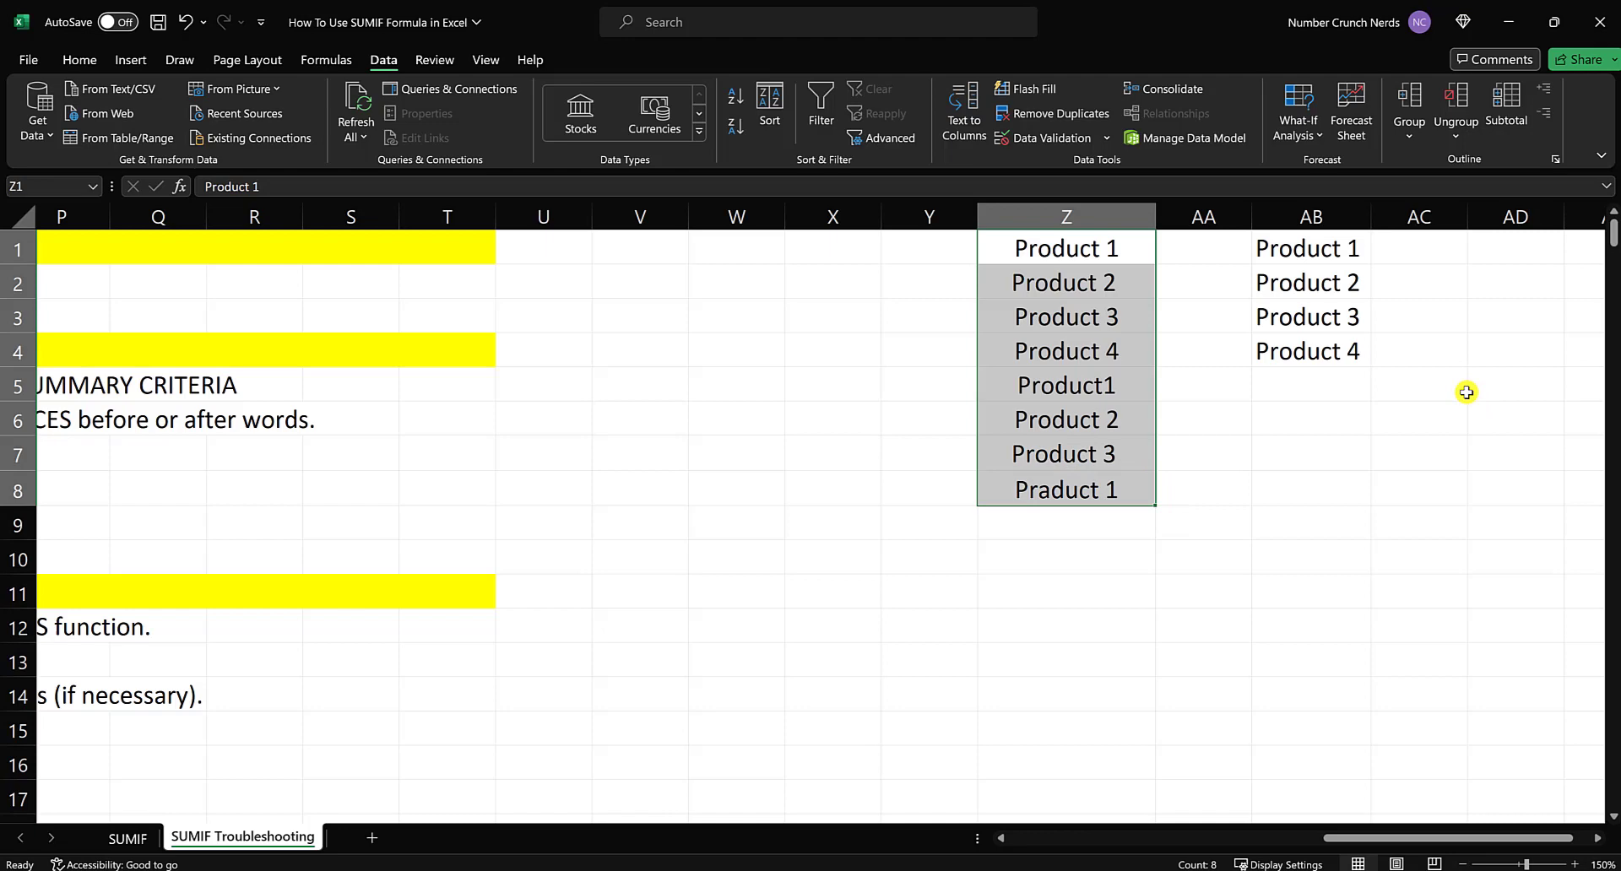
{"action": "left_click_drag", "start_coordinate": [1321, 245], "coordinate": [1324, 338]}
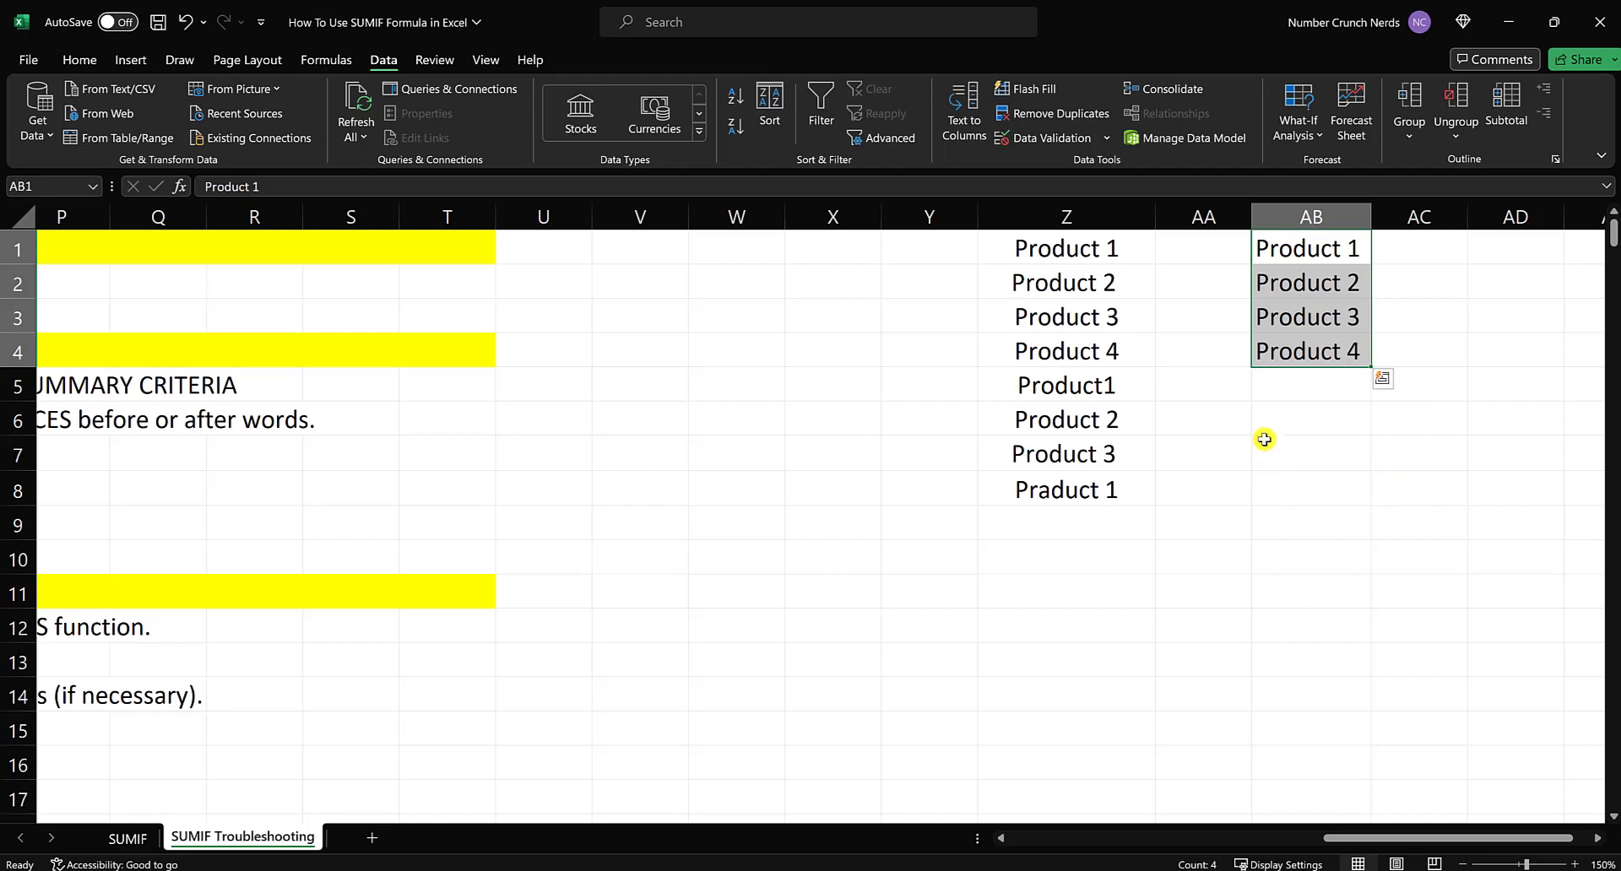
{"action": "left_click", "coordinate": [1095, 250]}
{"action": "left_click_drag", "start_coordinate": [1095, 250], "coordinate": [1062, 488]}
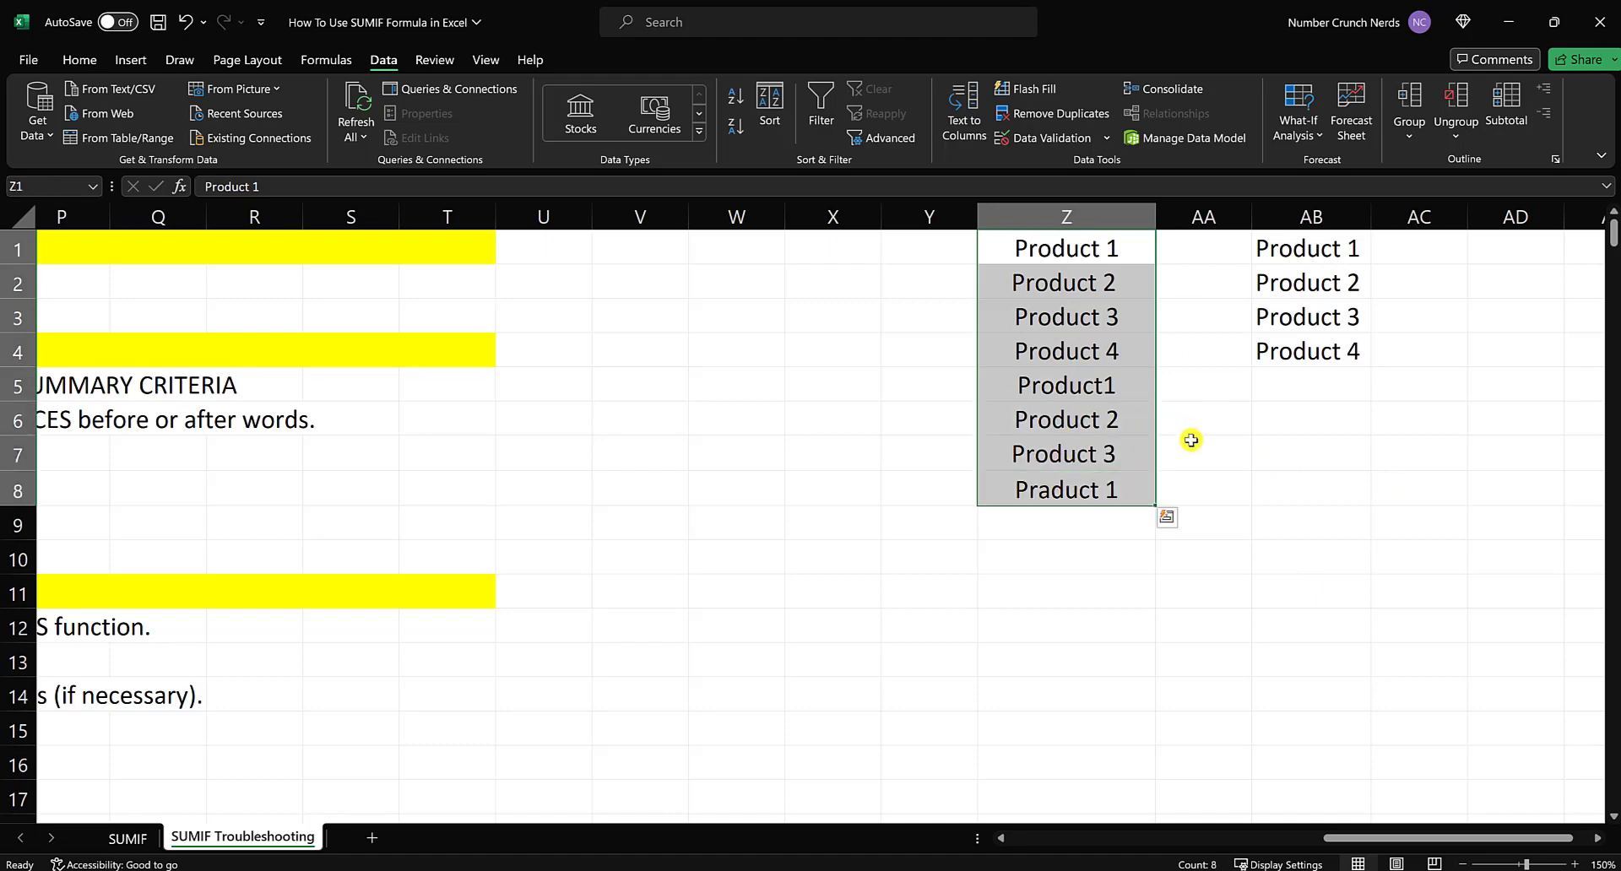
{"action": "key", "text": "ctrl+c"}
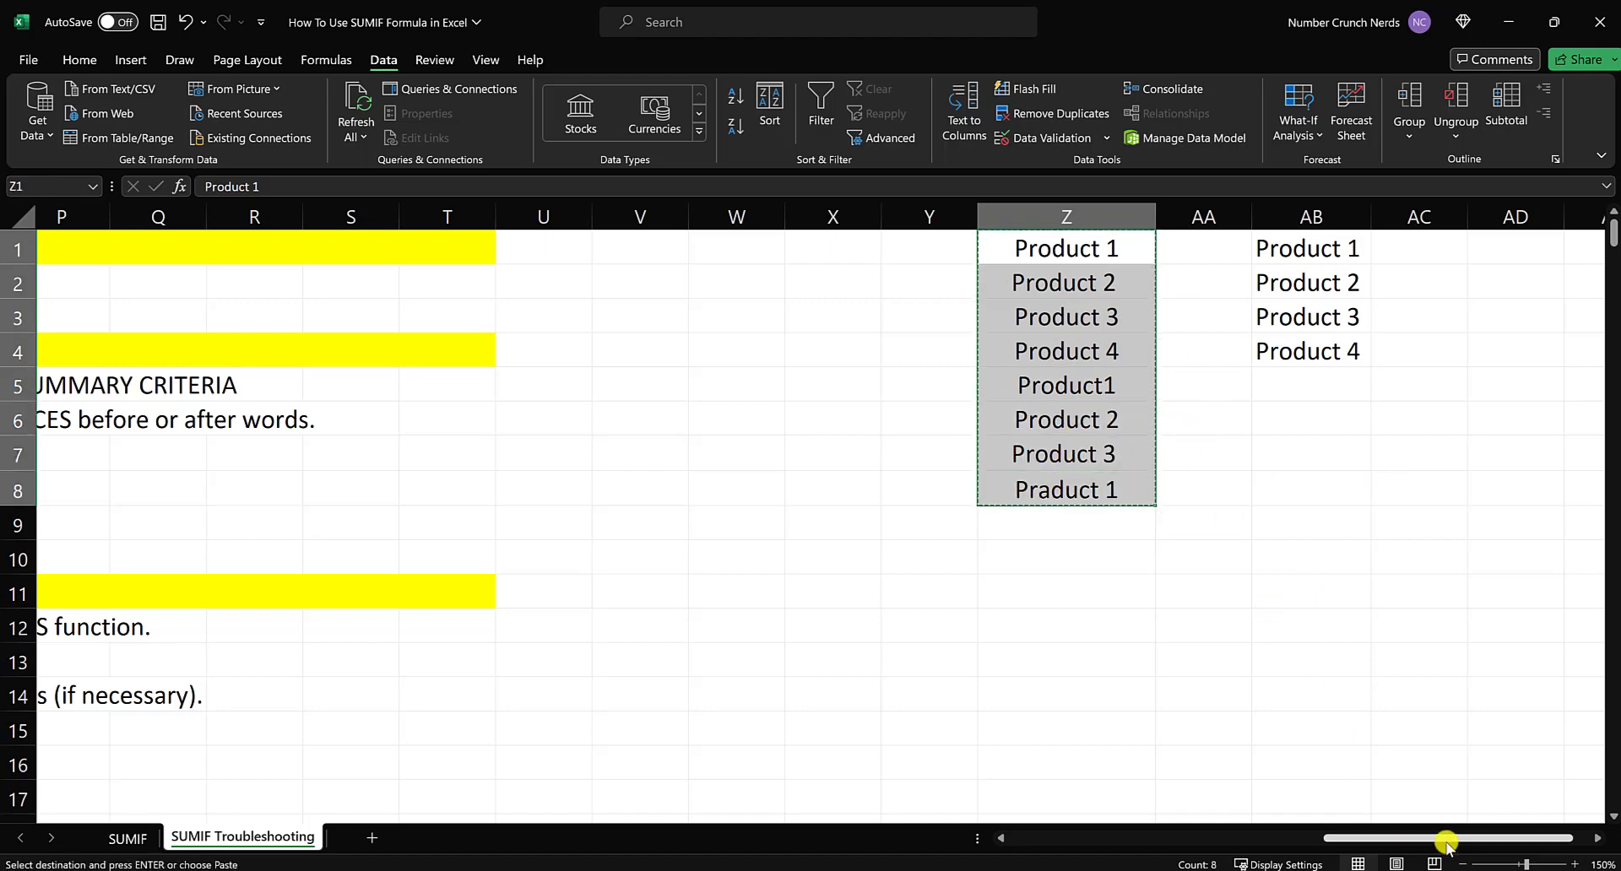
{"action": "left_click_drag", "start_coordinate": [1445, 839], "coordinate": [1186, 811]}
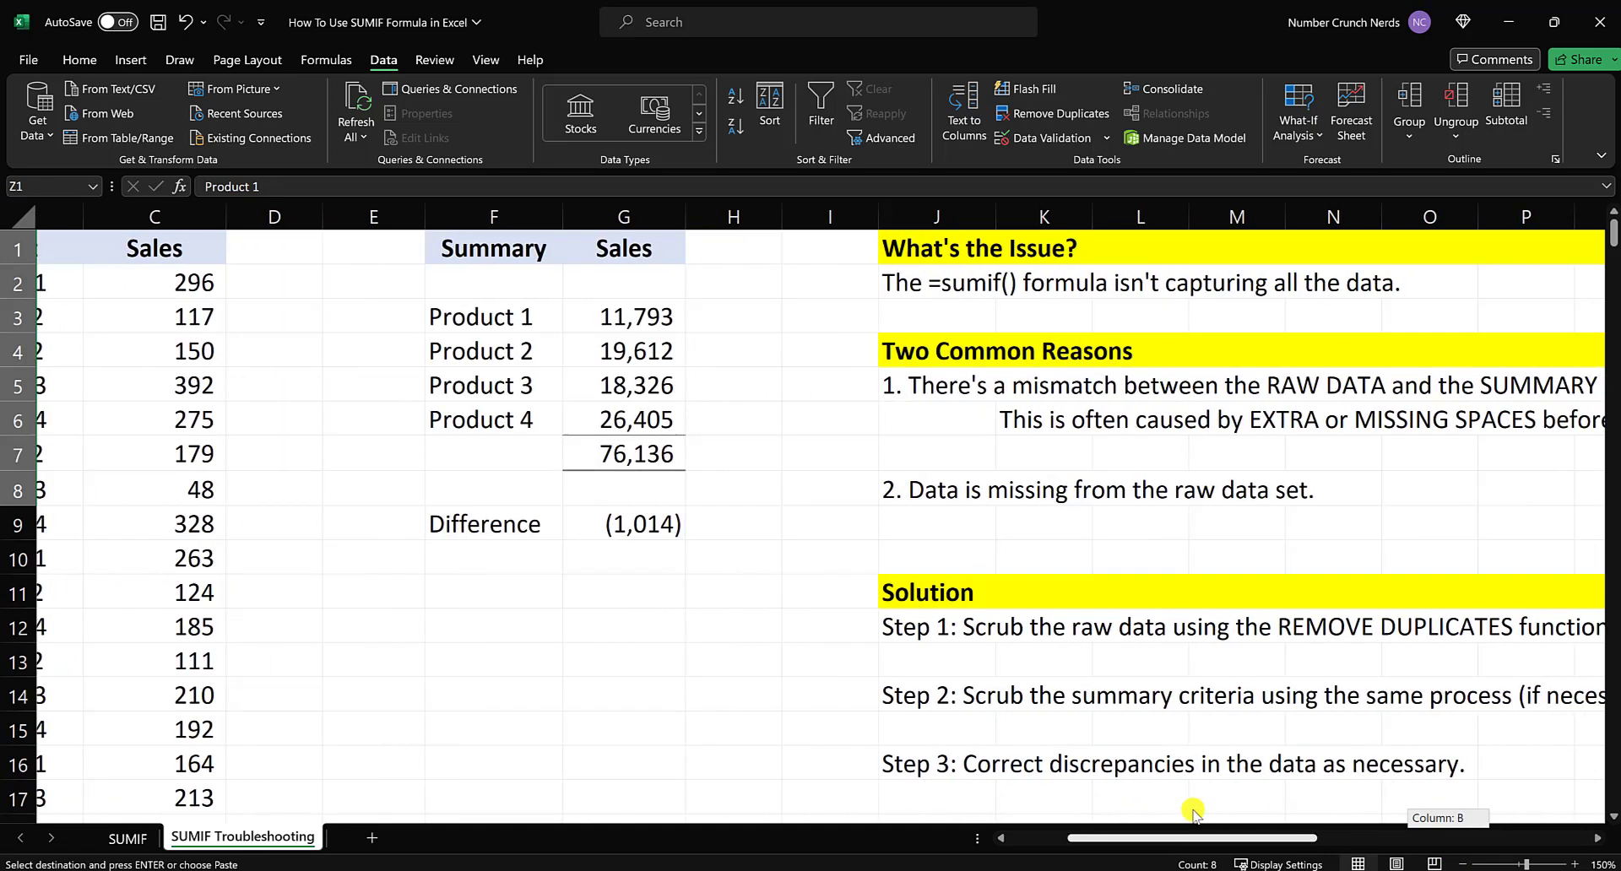
{"action": "left_click", "coordinate": [488, 631]}
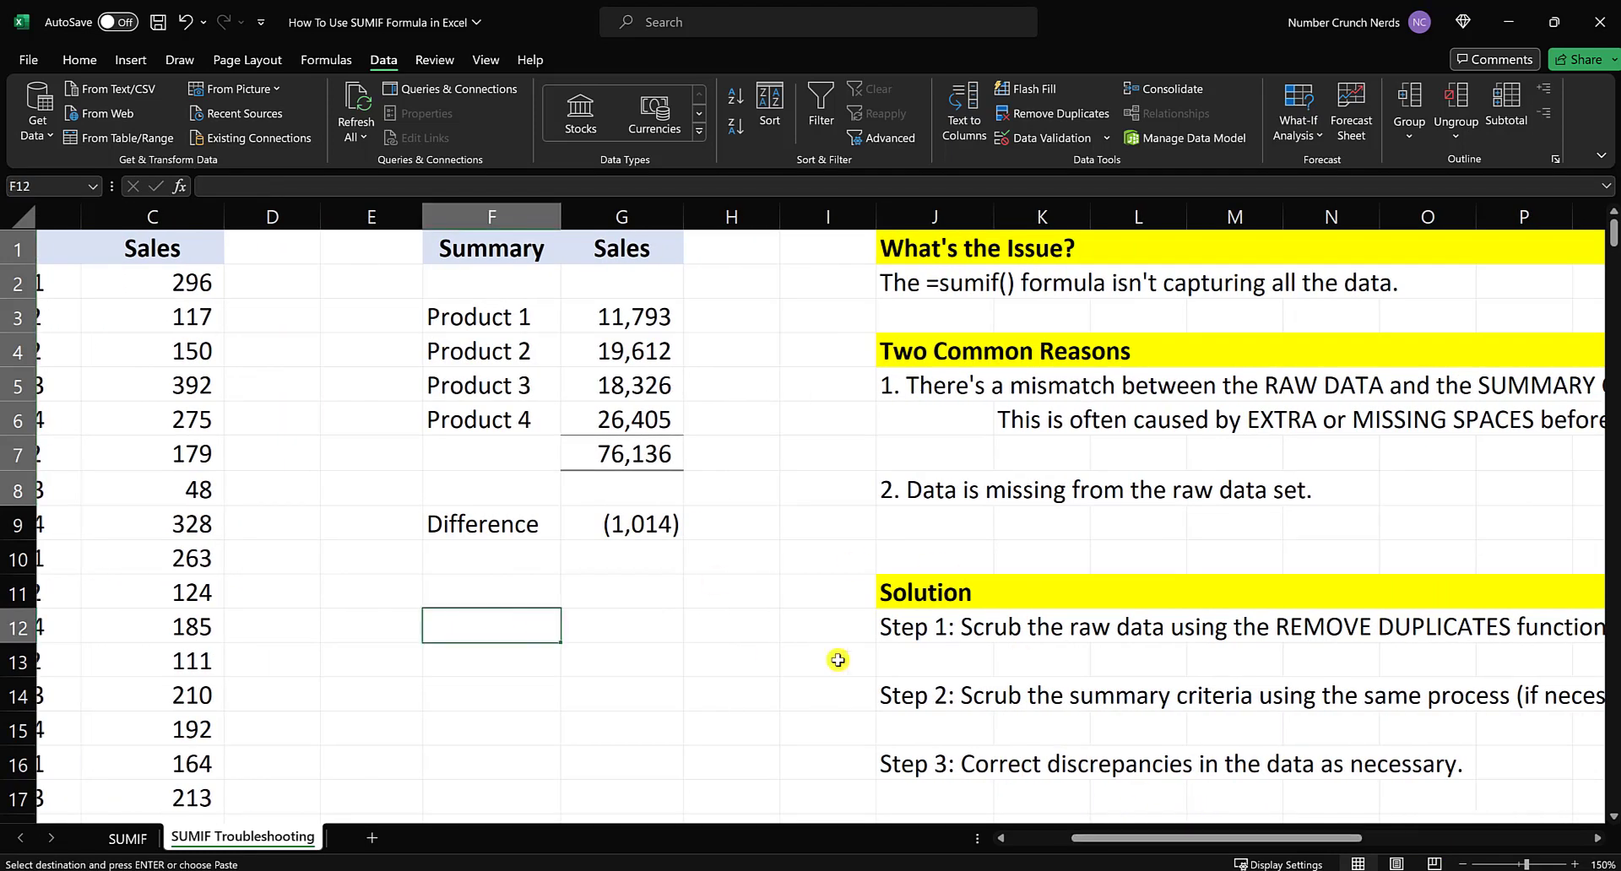
{"action": "key", "text": "ctrl+v"}
{"action": "scroll", "coordinate": [816, 649], "scroll_direction": "down", "scroll_amount": 1}
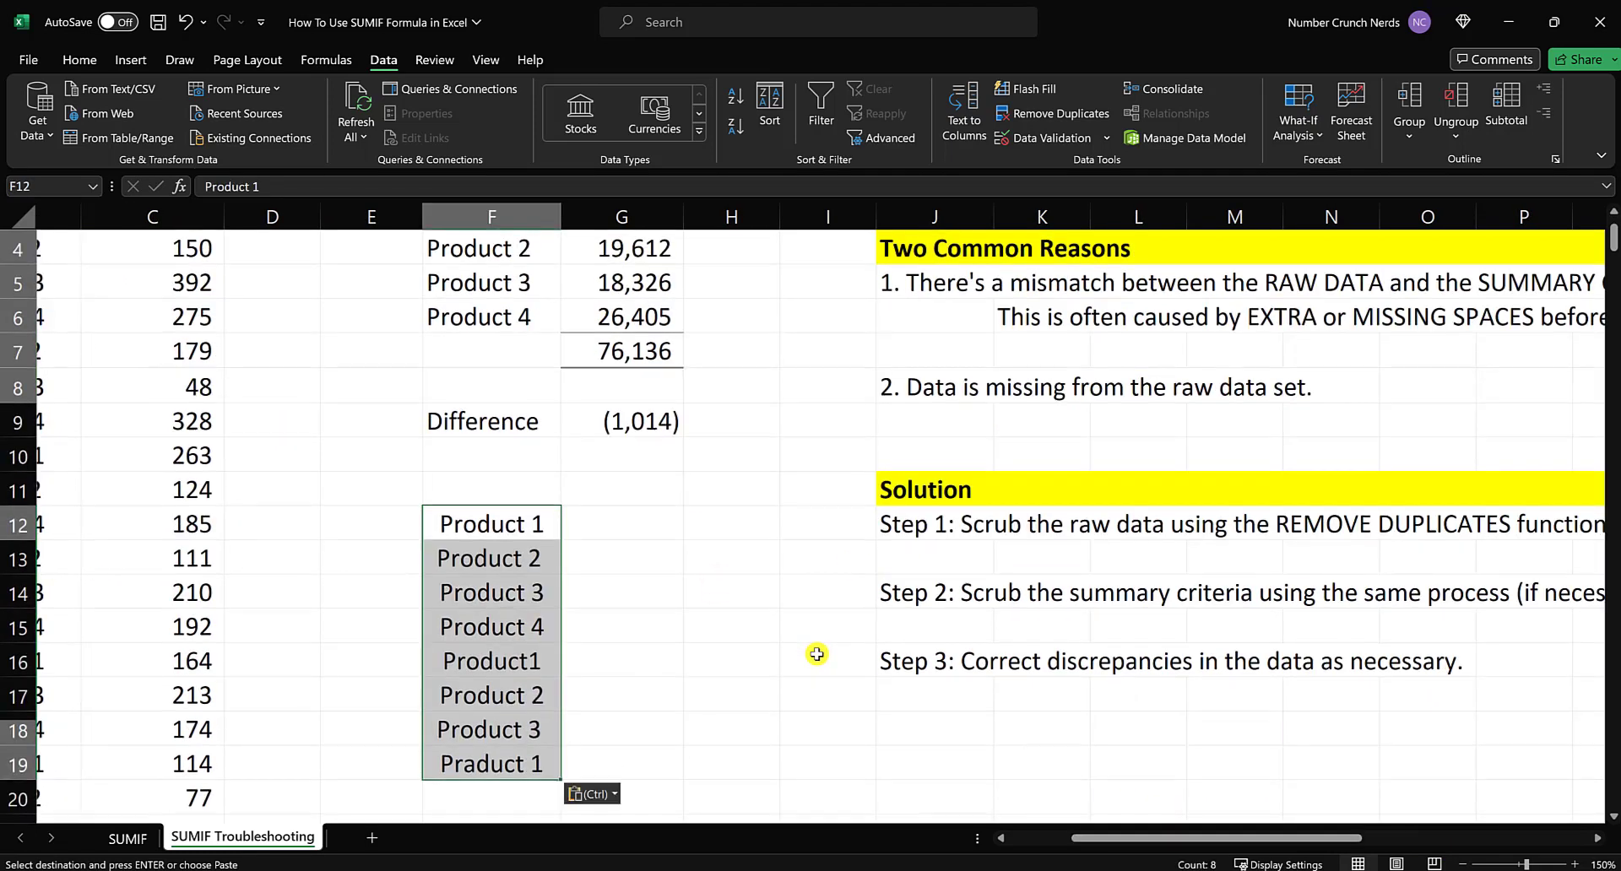
{"action": "scroll", "coordinate": [814, 648], "scroll_direction": "up", "scroll_amount": 1}
Copy the Summary and Sales headers into F11:G11, then select G12
{"action": "left_click_drag", "start_coordinate": [522, 248], "coordinate": [596, 250]}
{"action": "key", "text": "ctrl+c"}
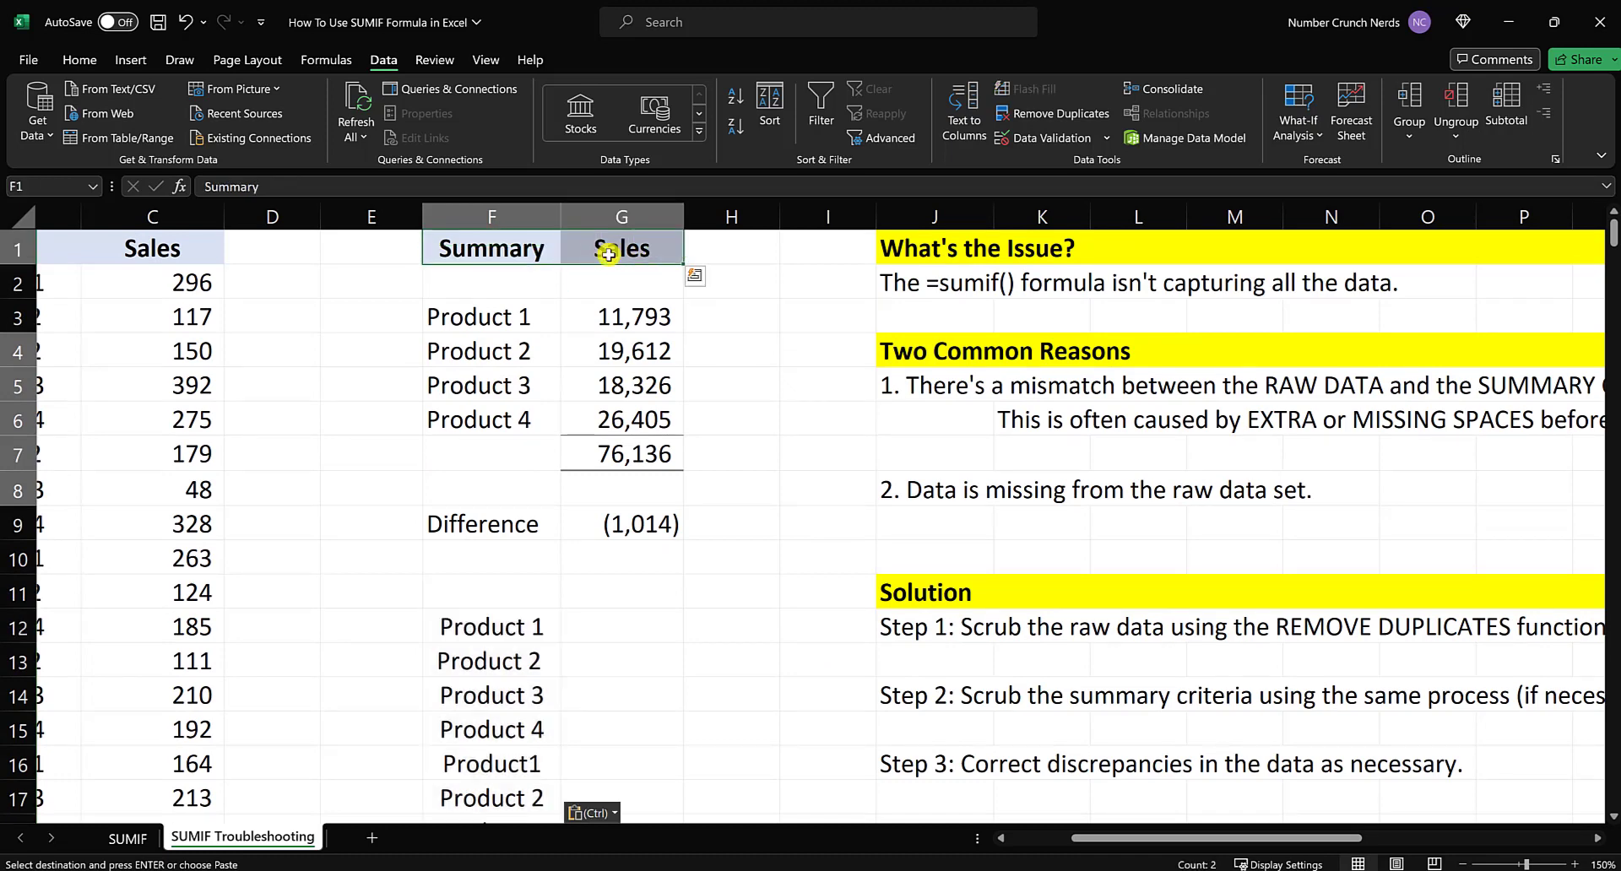
{"action": "scroll", "coordinate": [676, 346], "scroll_direction": "down", "scroll_amount": 1}
{"action": "left_click", "coordinate": [529, 494]}
{"action": "key", "text": "ctrl+v"}
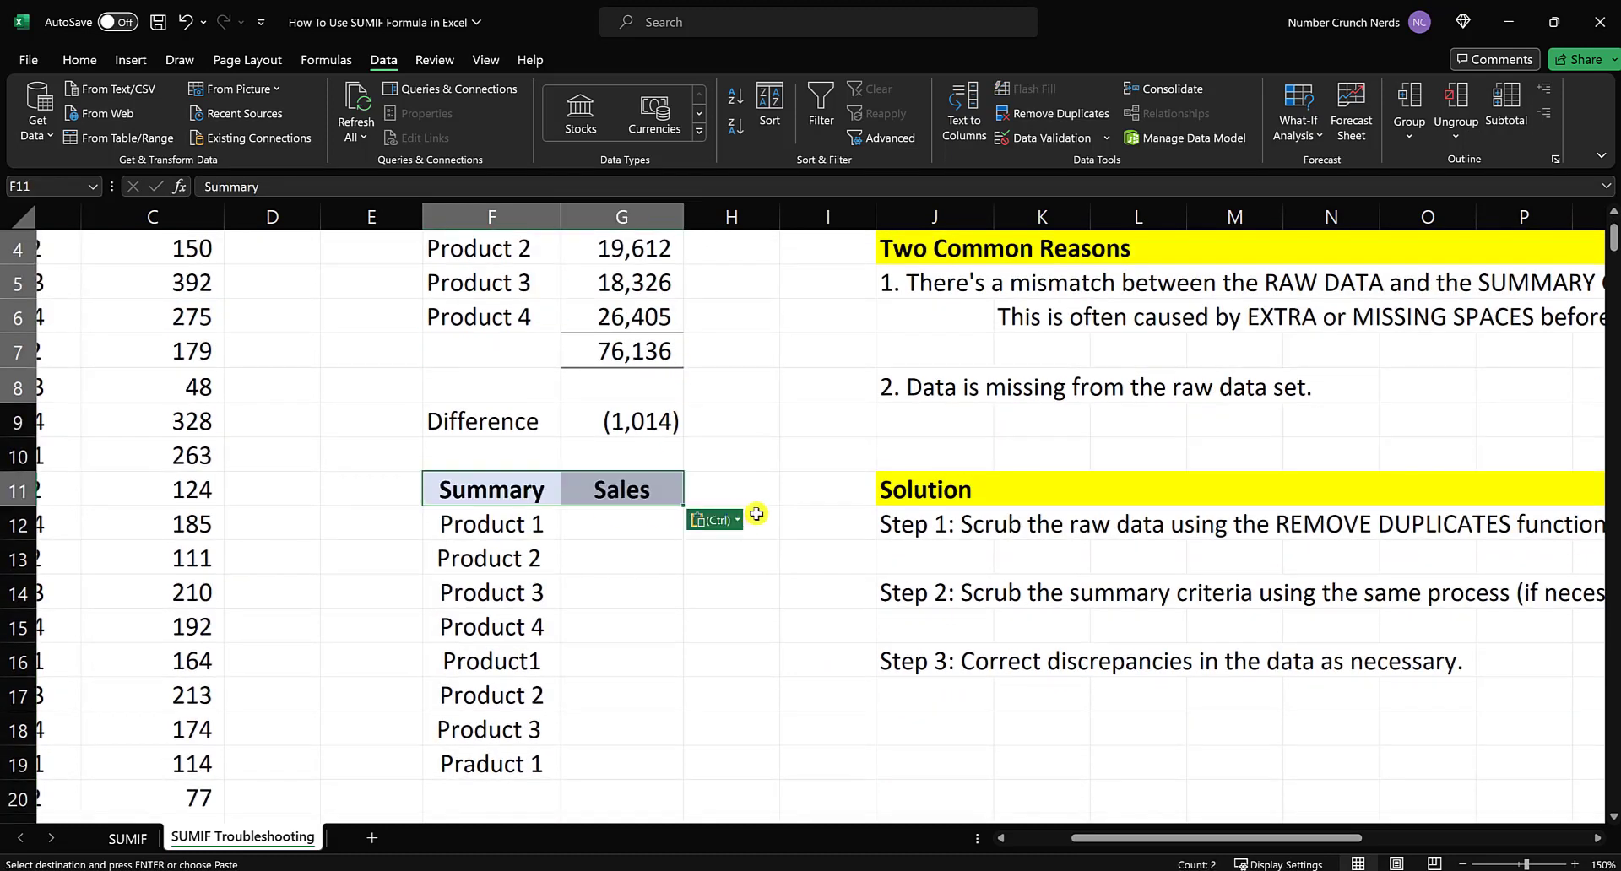
{"action": "left_click", "coordinate": [798, 455]}
{"action": "left_click", "coordinate": [613, 529]}
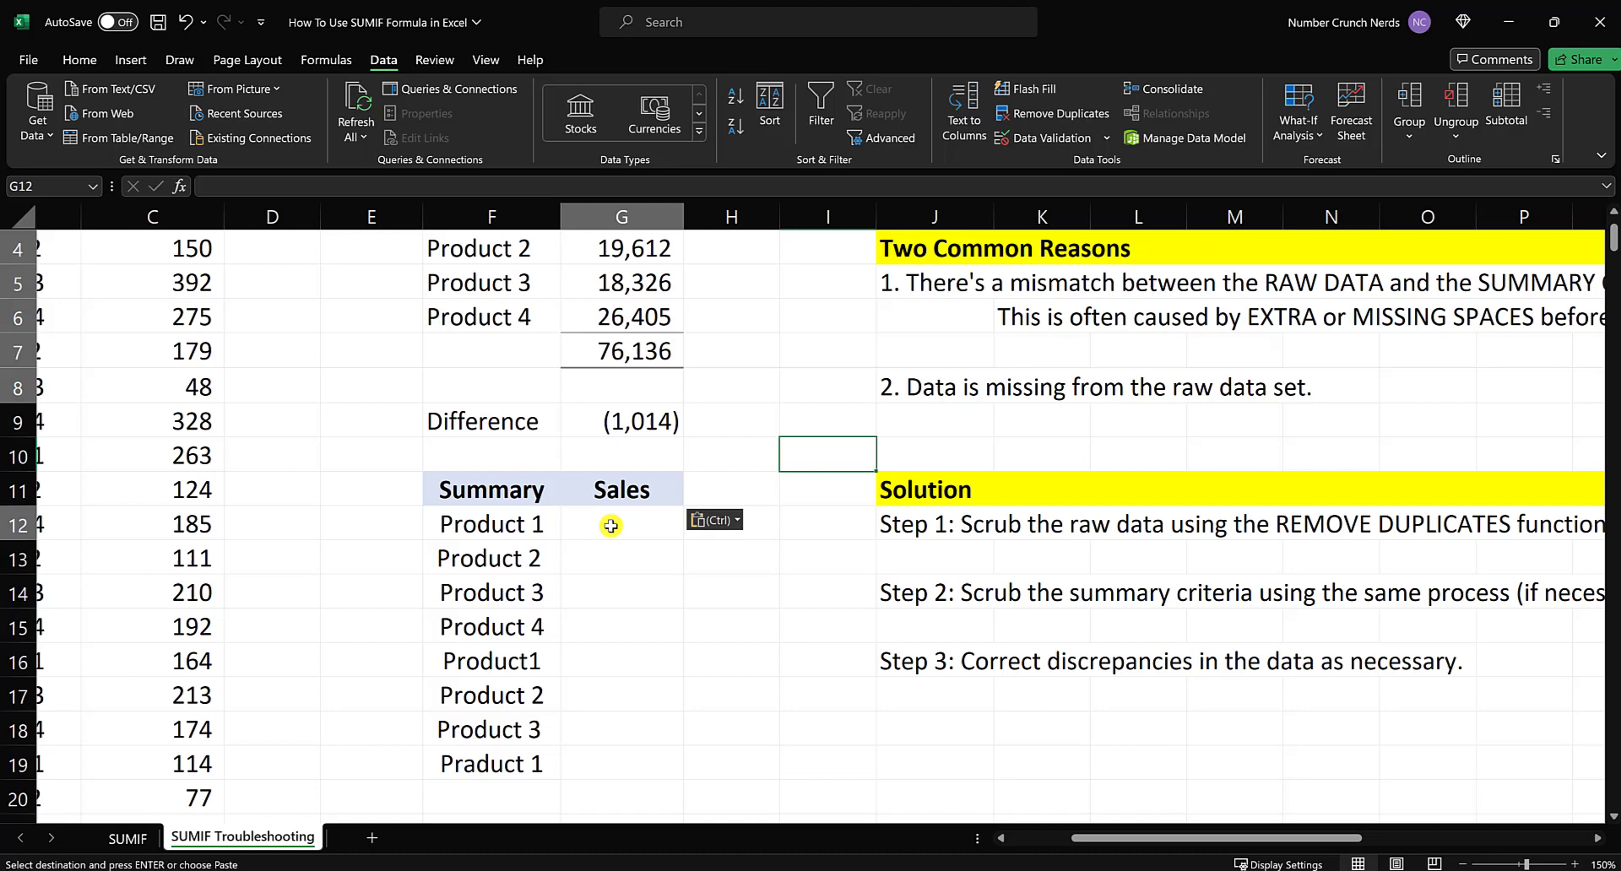
{"action": "scroll", "coordinate": [839, 600], "scroll_direction": "down", "scroll_amount": 3, "text": "ctrl"}
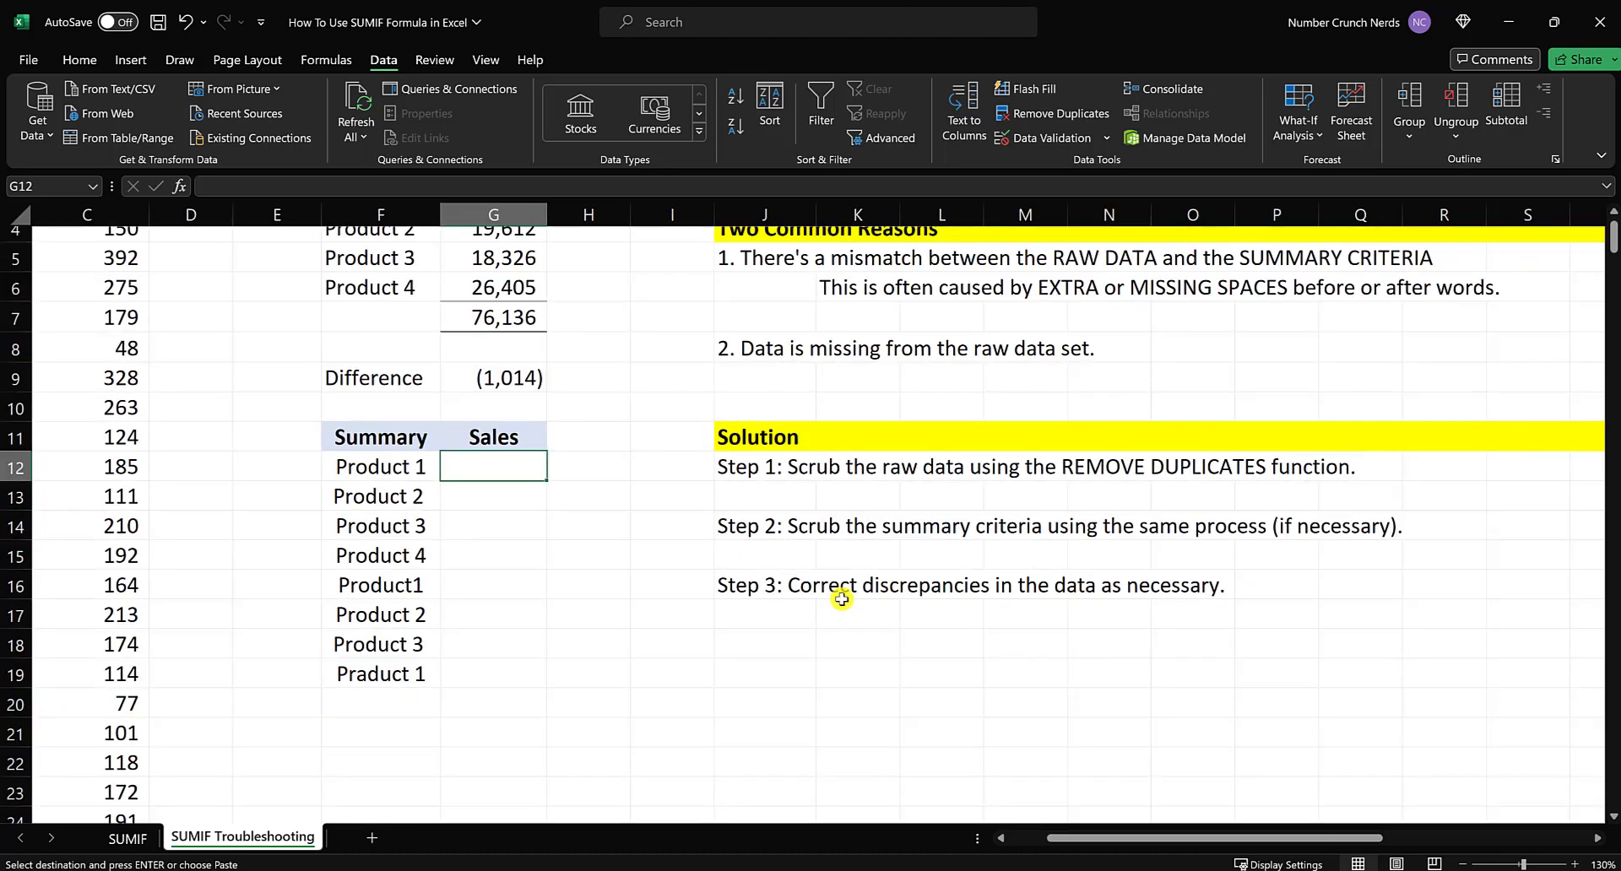
{"action": "left_click_drag", "start_coordinate": [1129, 837], "coordinate": [1090, 838]}
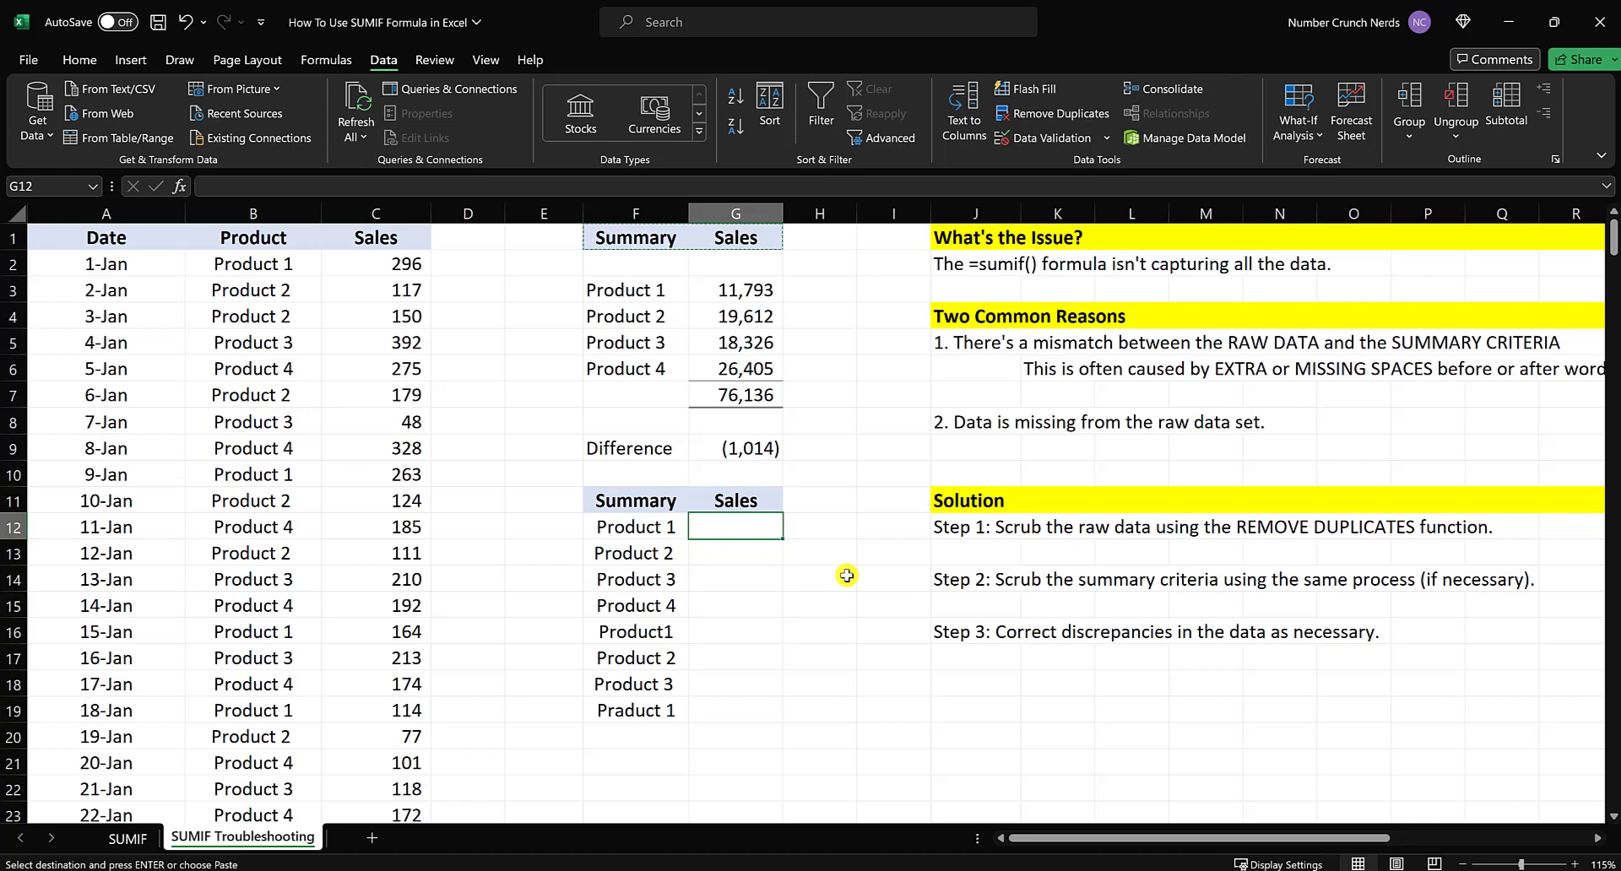
Enter =SUMIF(B:B,F12,C:C) in G12 to total the sales for the F12 entry
{"action": "type", "text": "=sumif("}
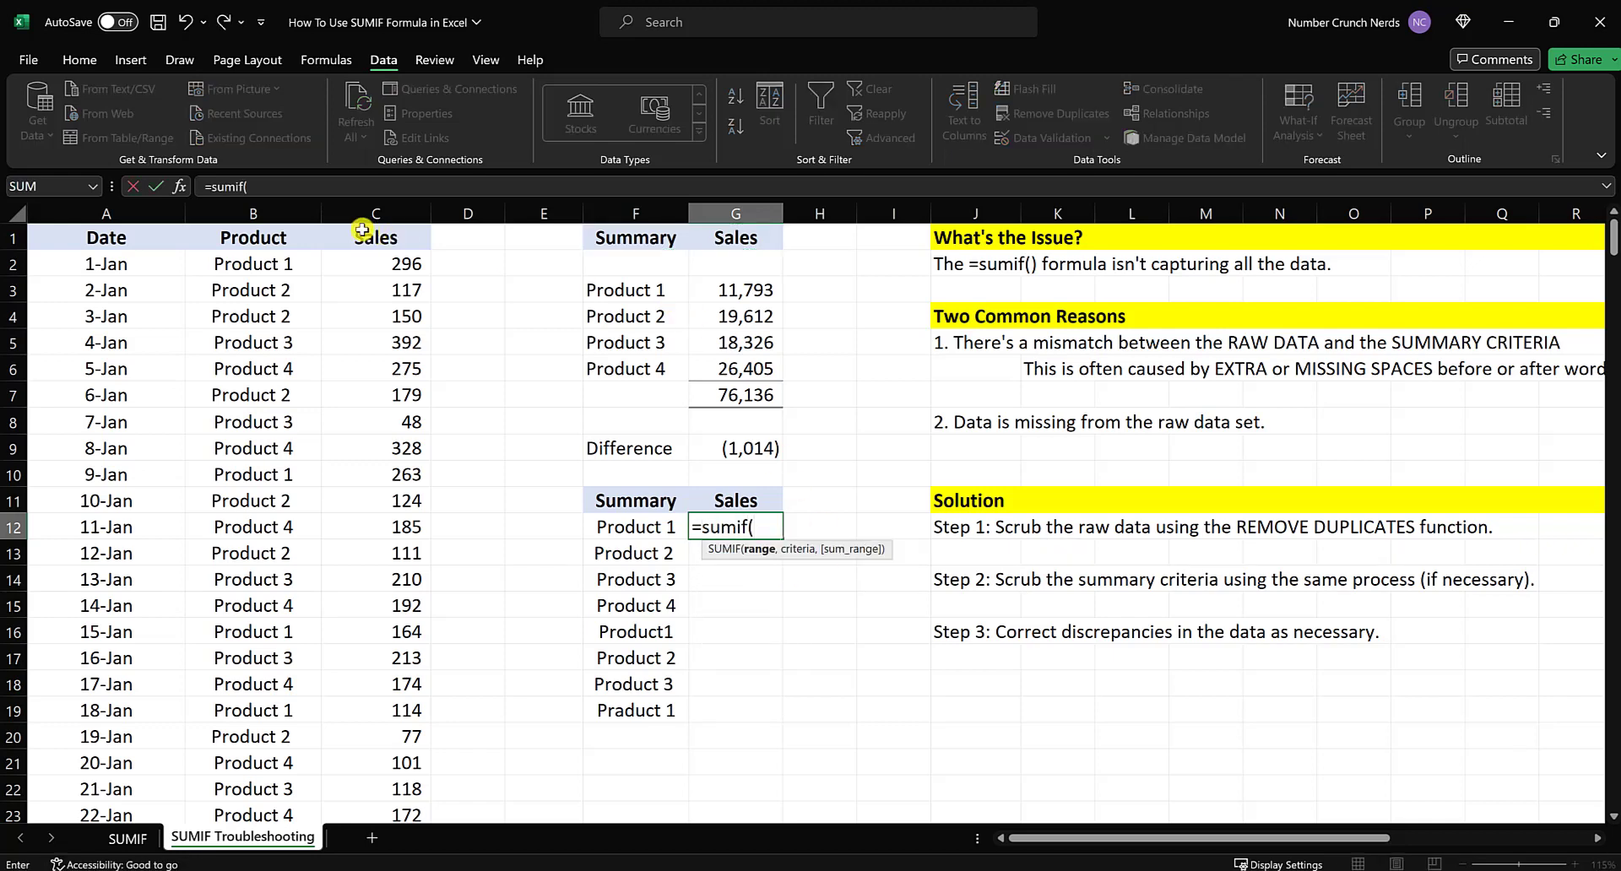
{"action": "left_click", "coordinate": [265, 205]}
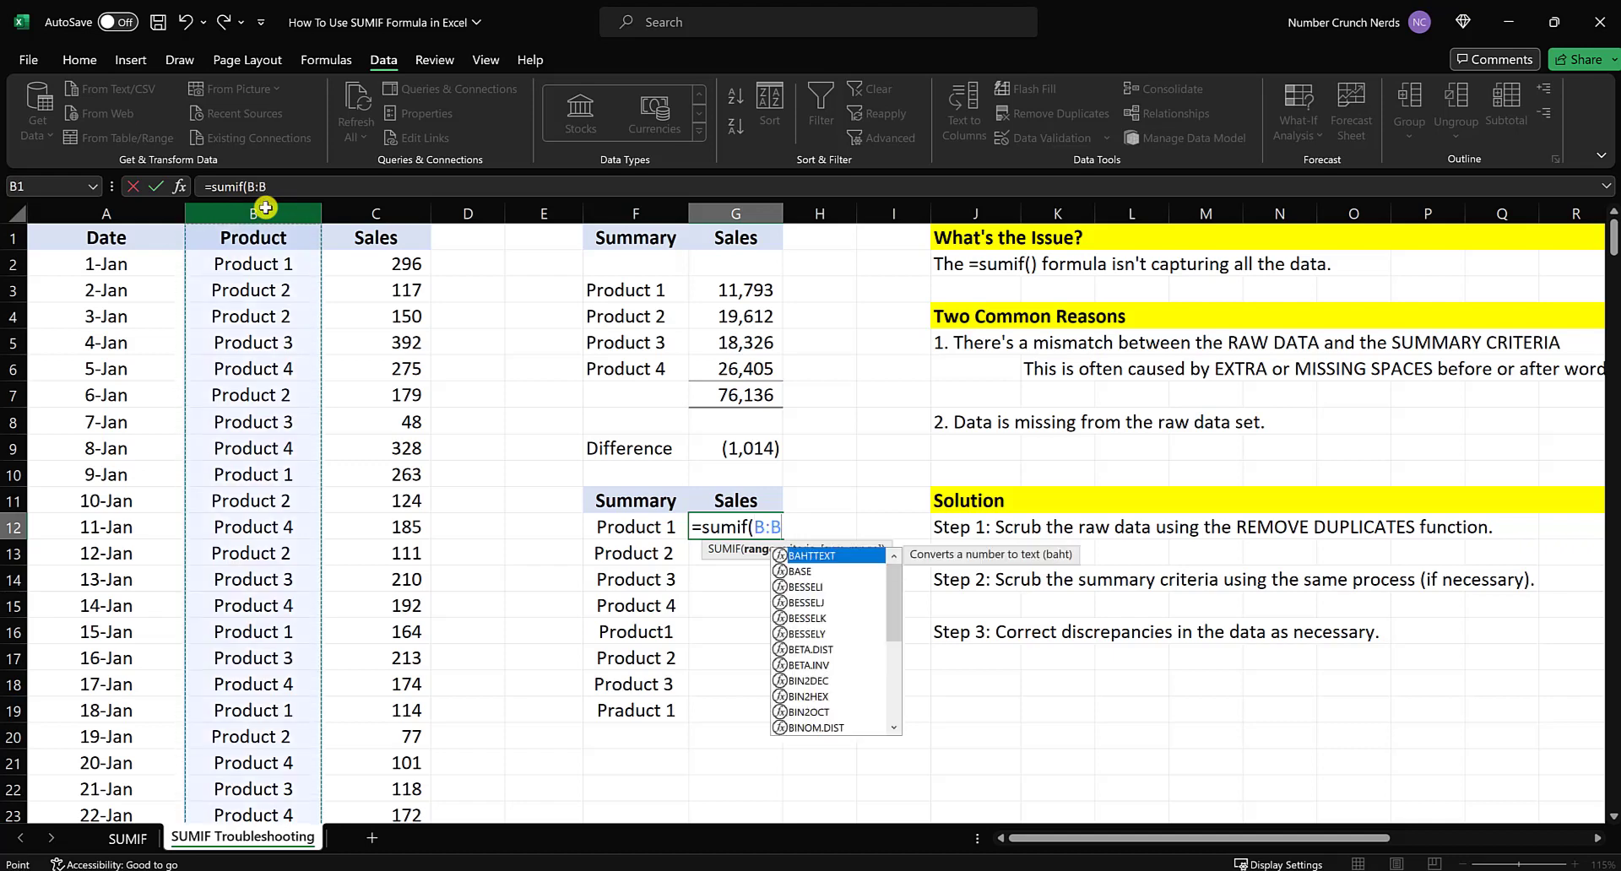
{"action": "type", "text": ","}
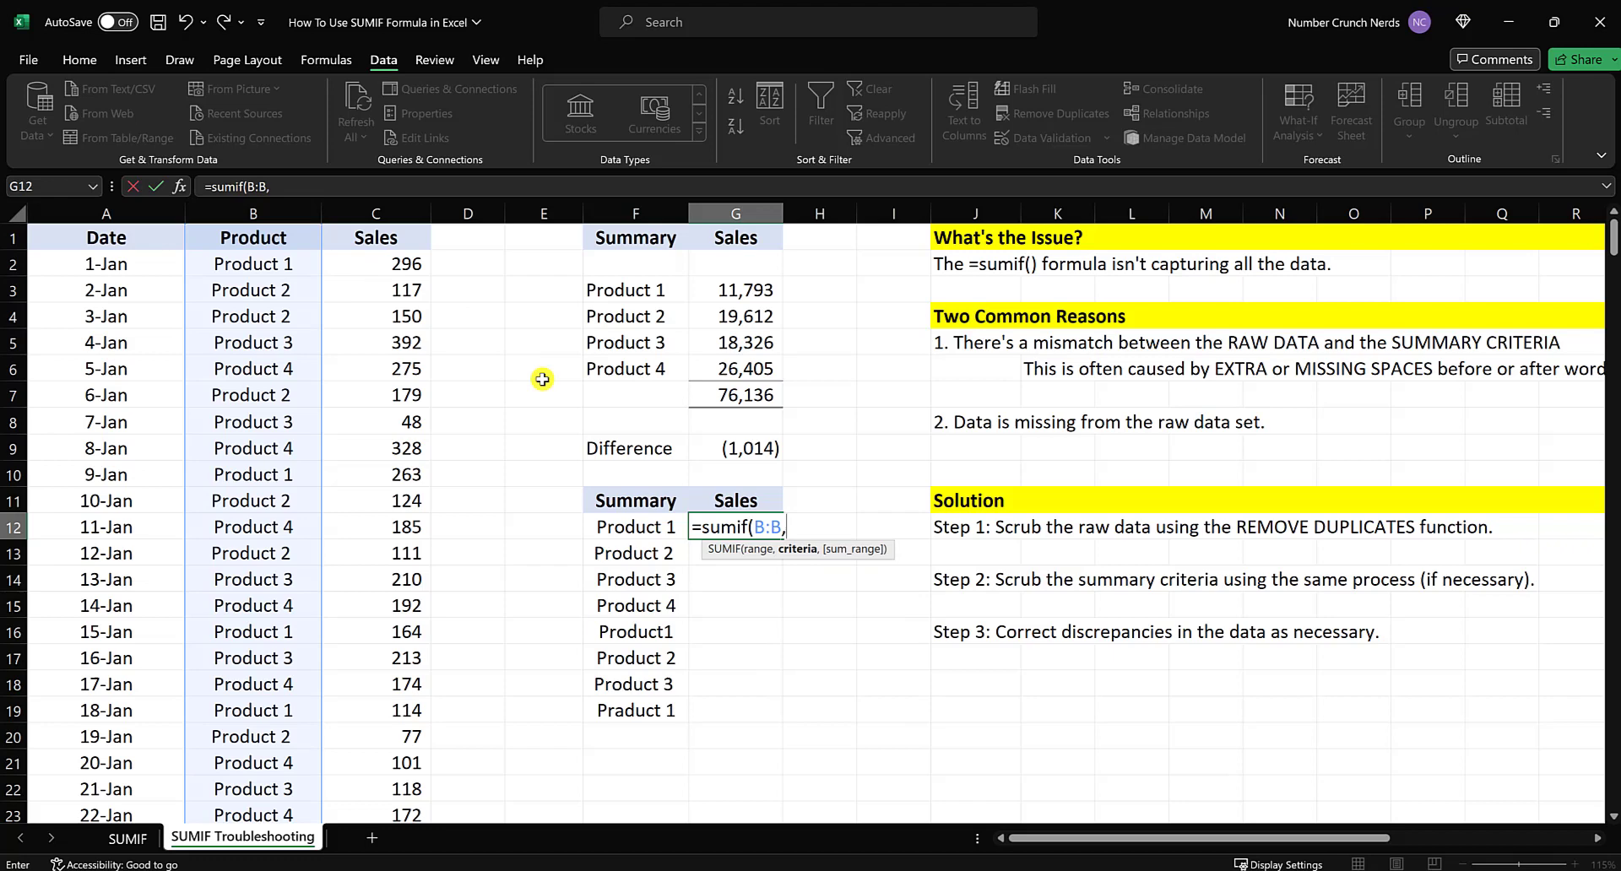
{"action": "left_click", "coordinate": [635, 526]}
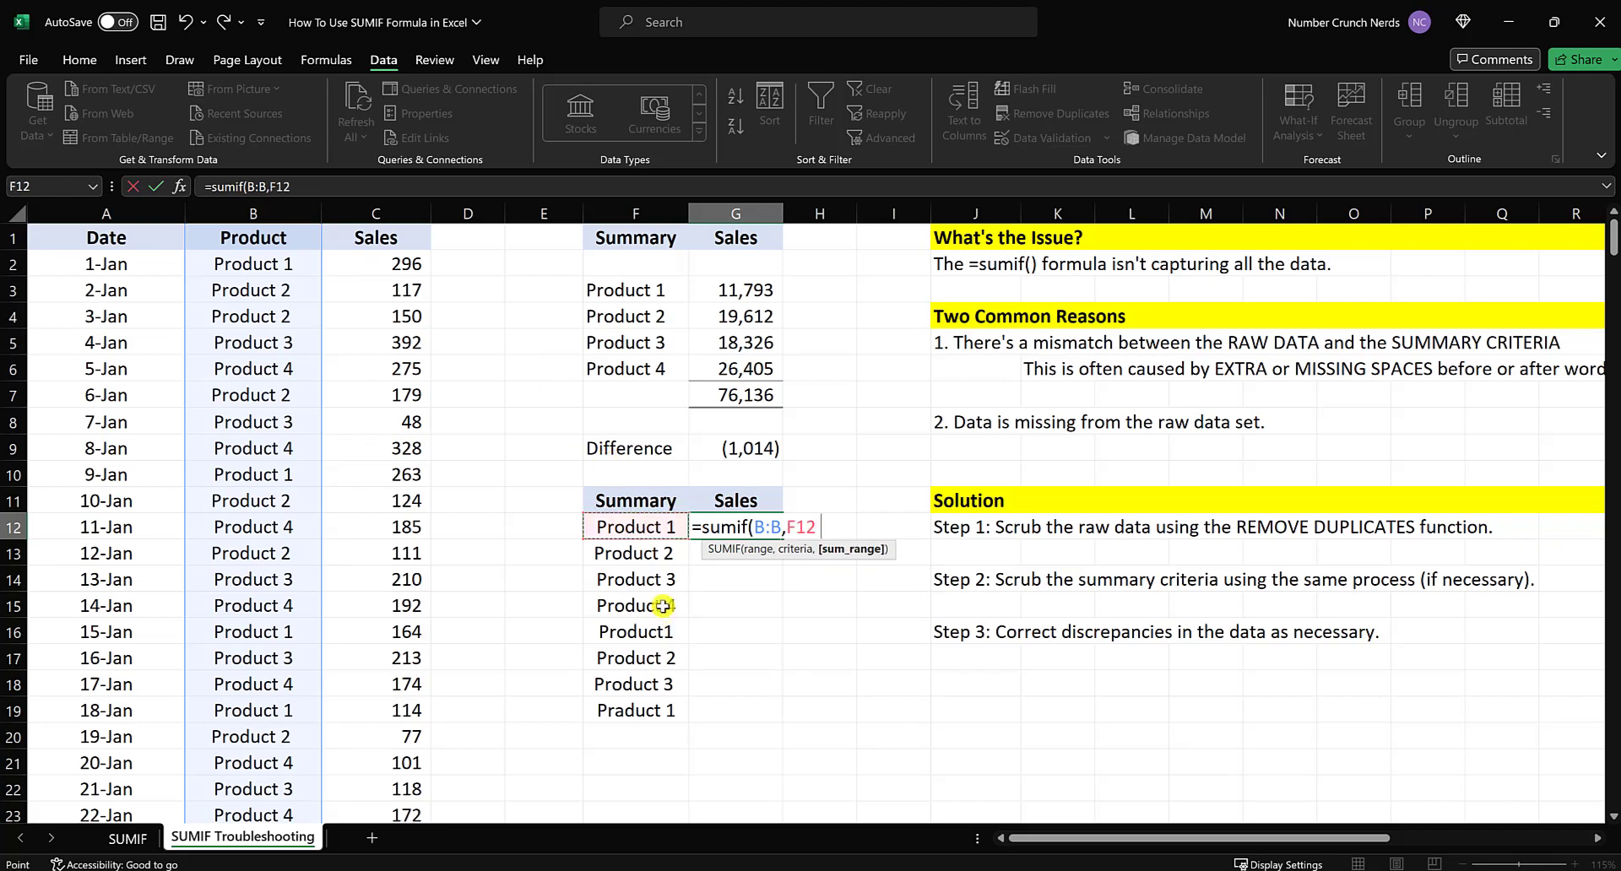
{"action": "type", "text": ","}
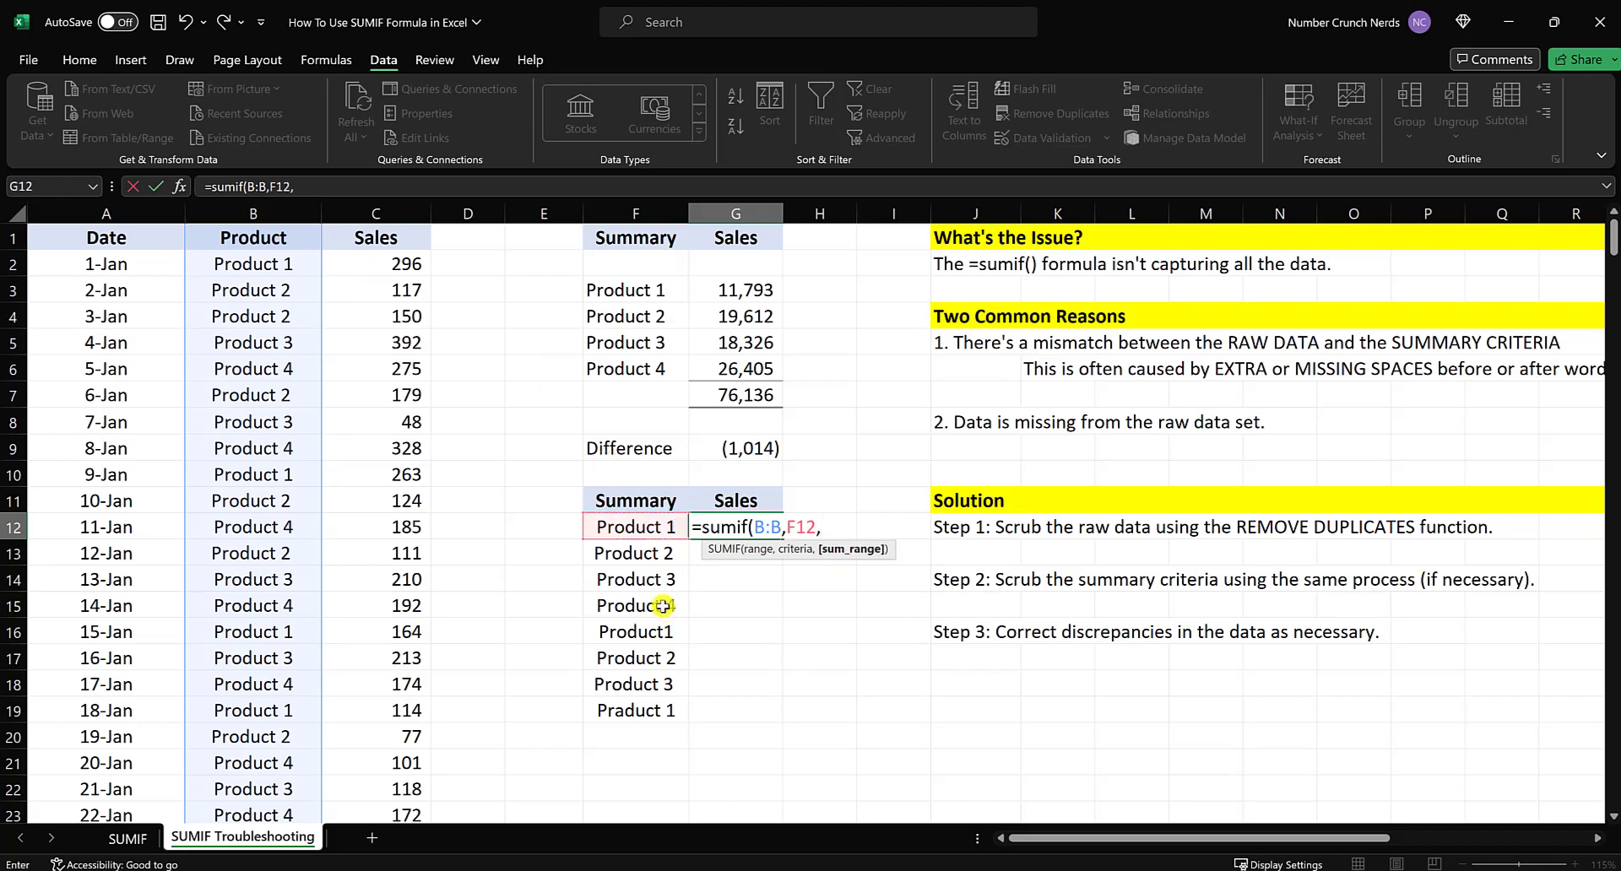
{"action": "left_click", "coordinate": [384, 213]}
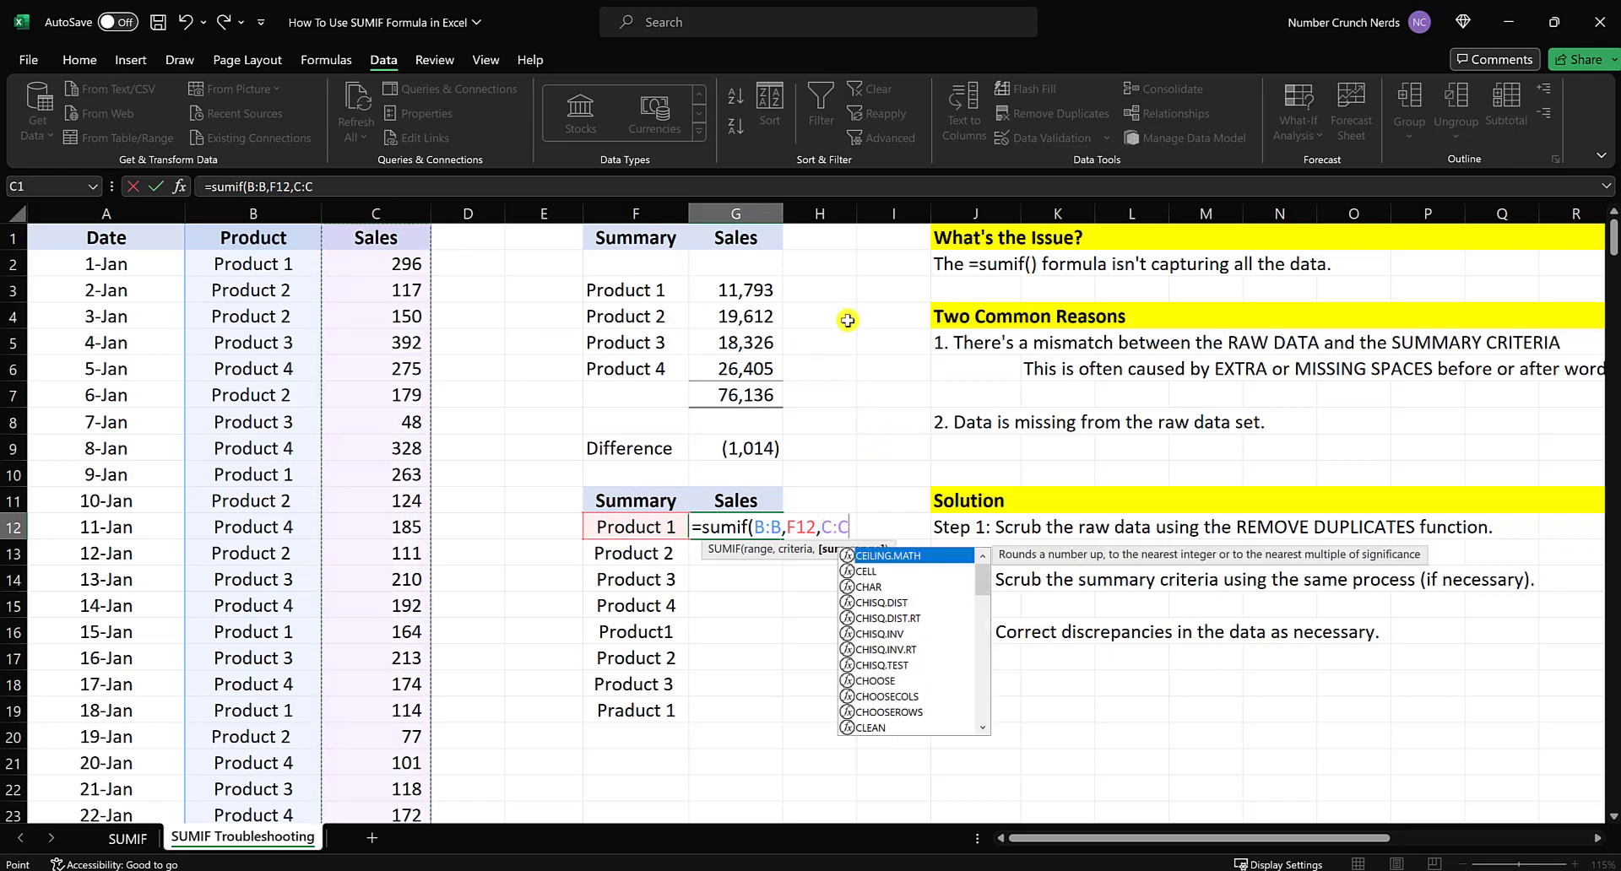
{"action": "type", "text": ")"}
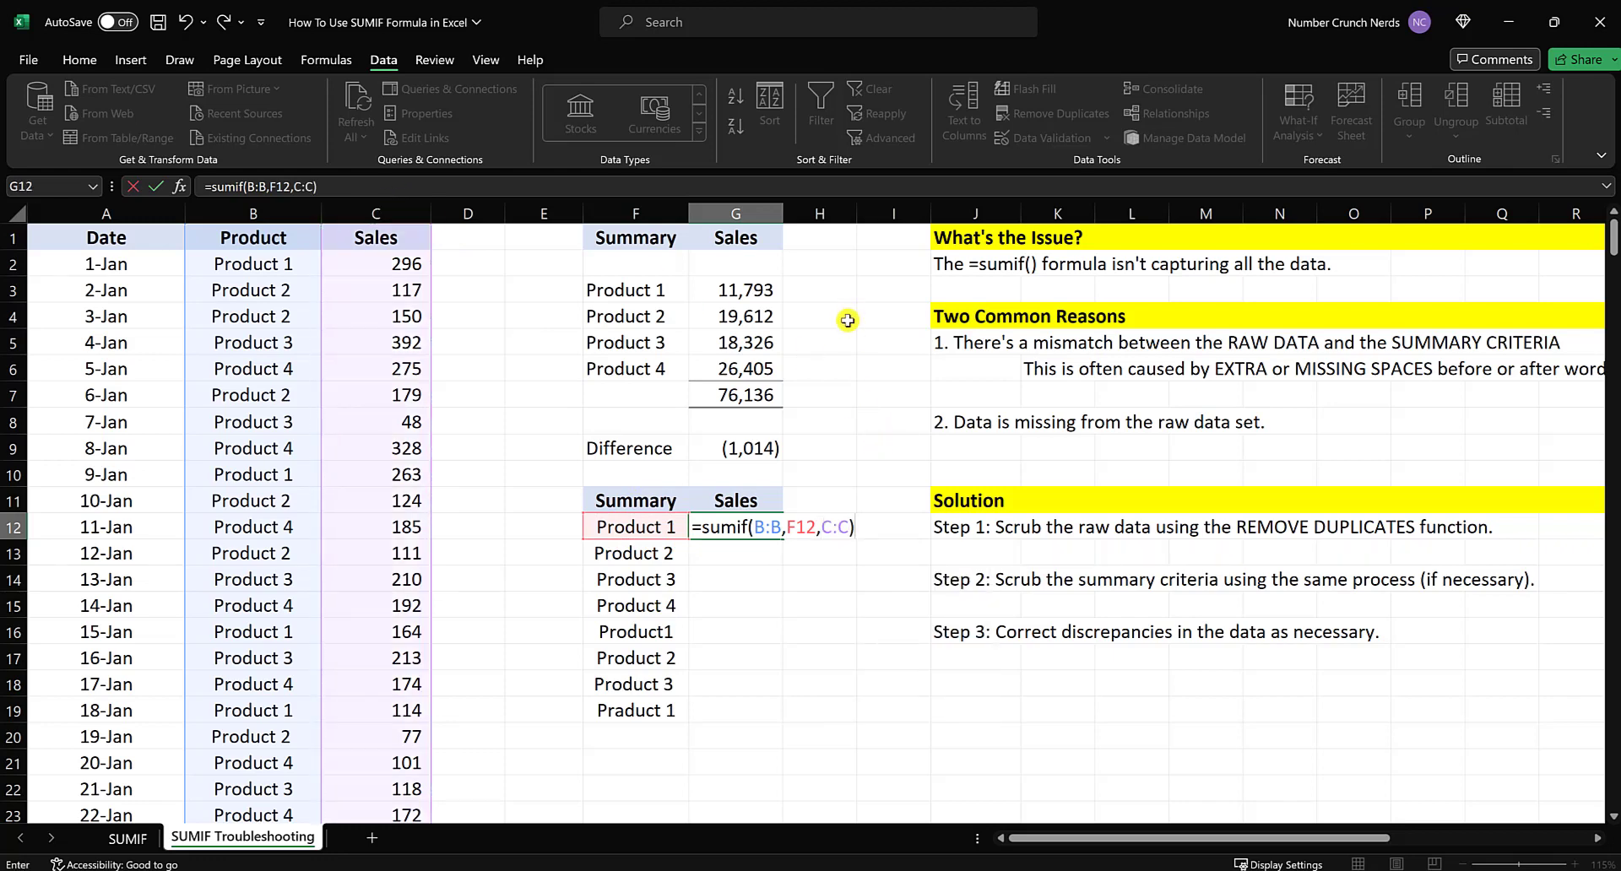
{"action": "key", "text": "Return"}
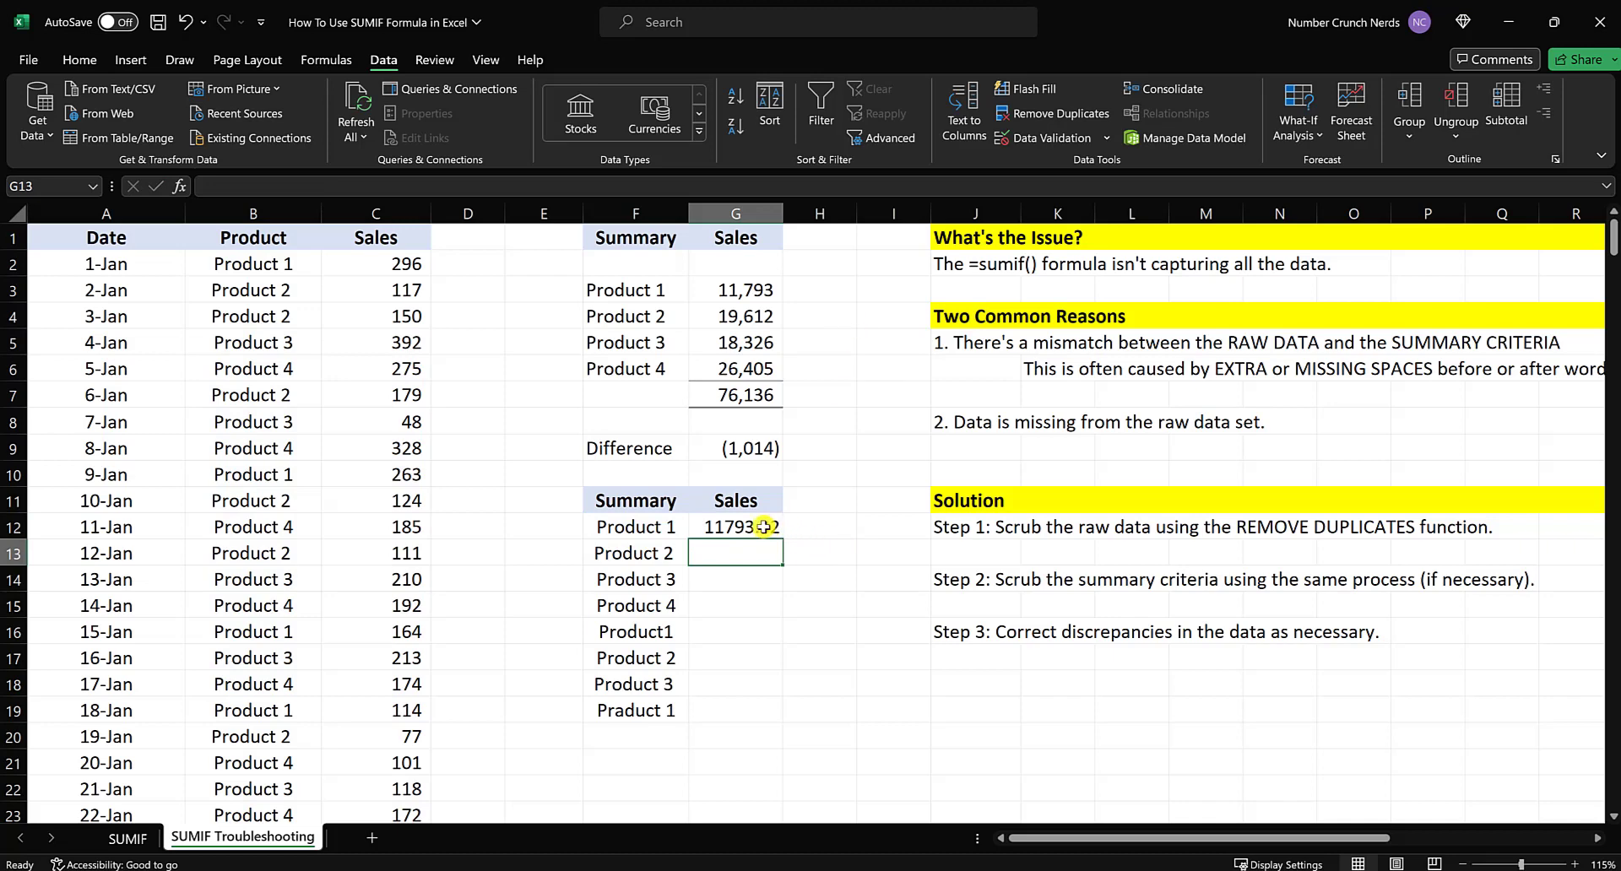
Fill the SUMIF formula down to G19 and format the totals with Comma Style and no decimals
{"action": "left_click", "coordinate": [763, 526]}
{"action": "left_click_drag", "start_coordinate": [783, 539], "coordinate": [782, 713]}
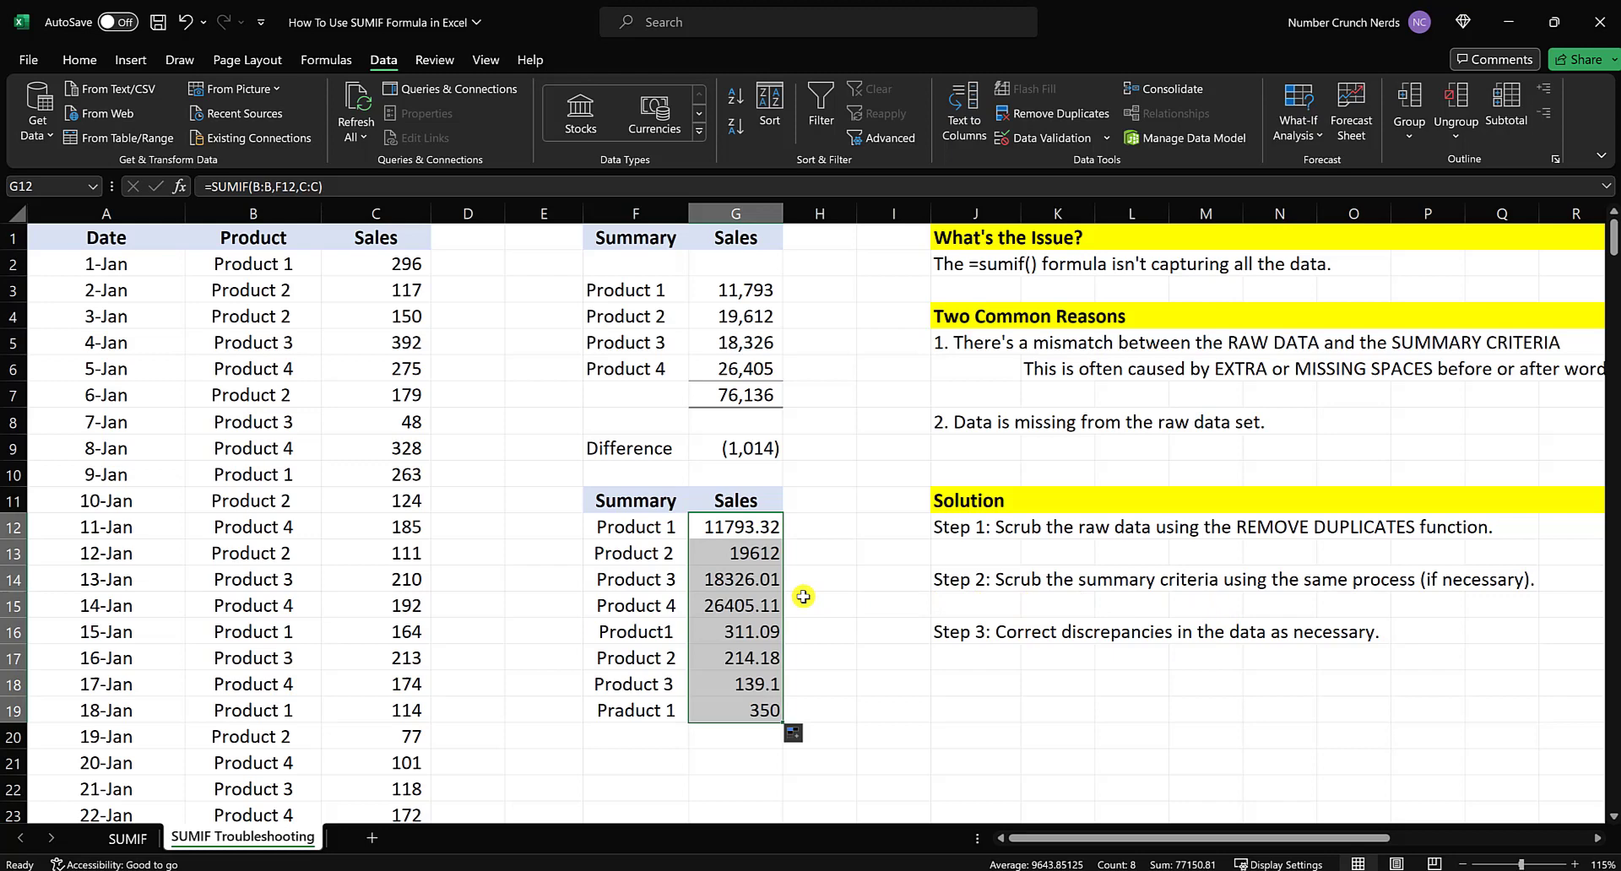
{"action": "right_click", "coordinate": [755, 581]}
{"action": "left_click", "coordinate": [986, 218]}
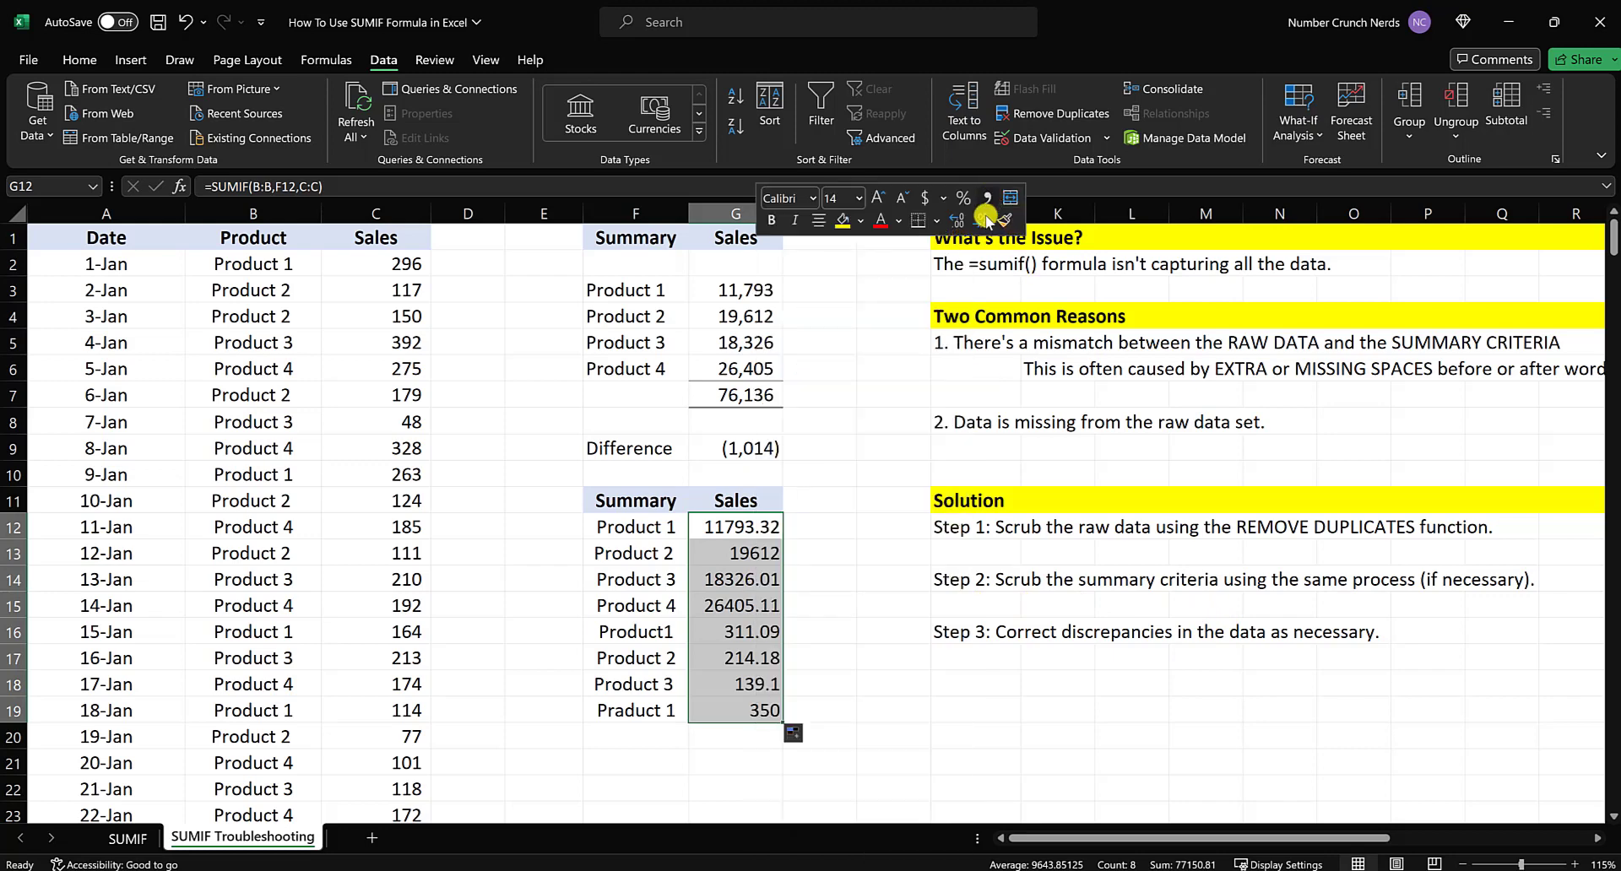
{"action": "left_click", "coordinate": [986, 218]}
{"action": "left_click", "coordinate": [985, 218]}
{"action": "left_click", "coordinate": [870, 443]}
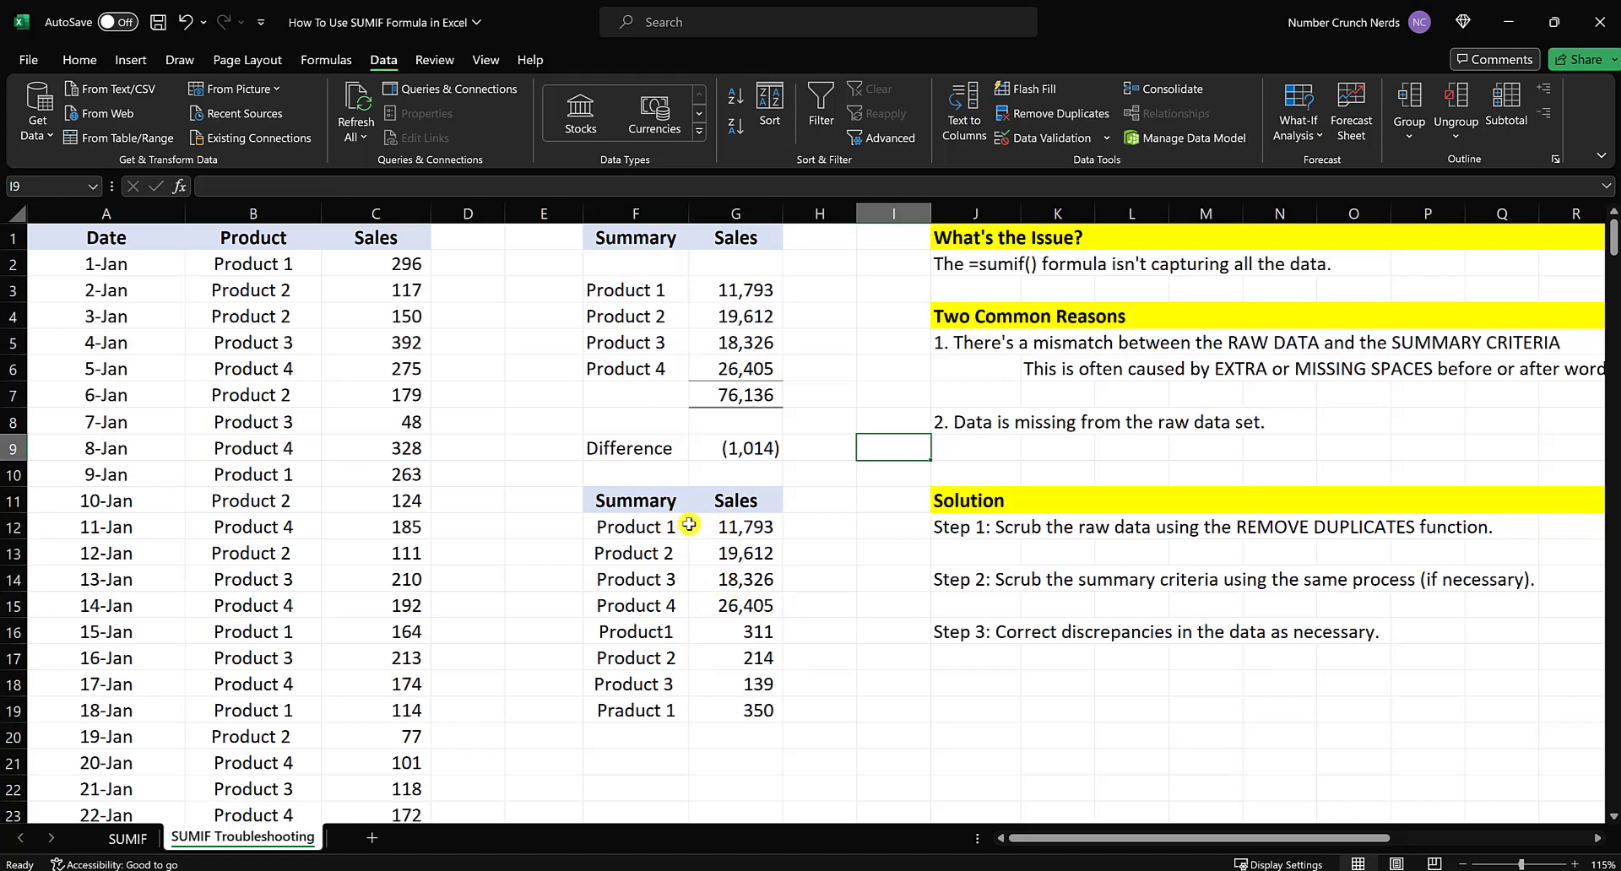
{"action": "left_click_drag", "start_coordinate": [686, 527], "coordinate": [680, 606]}
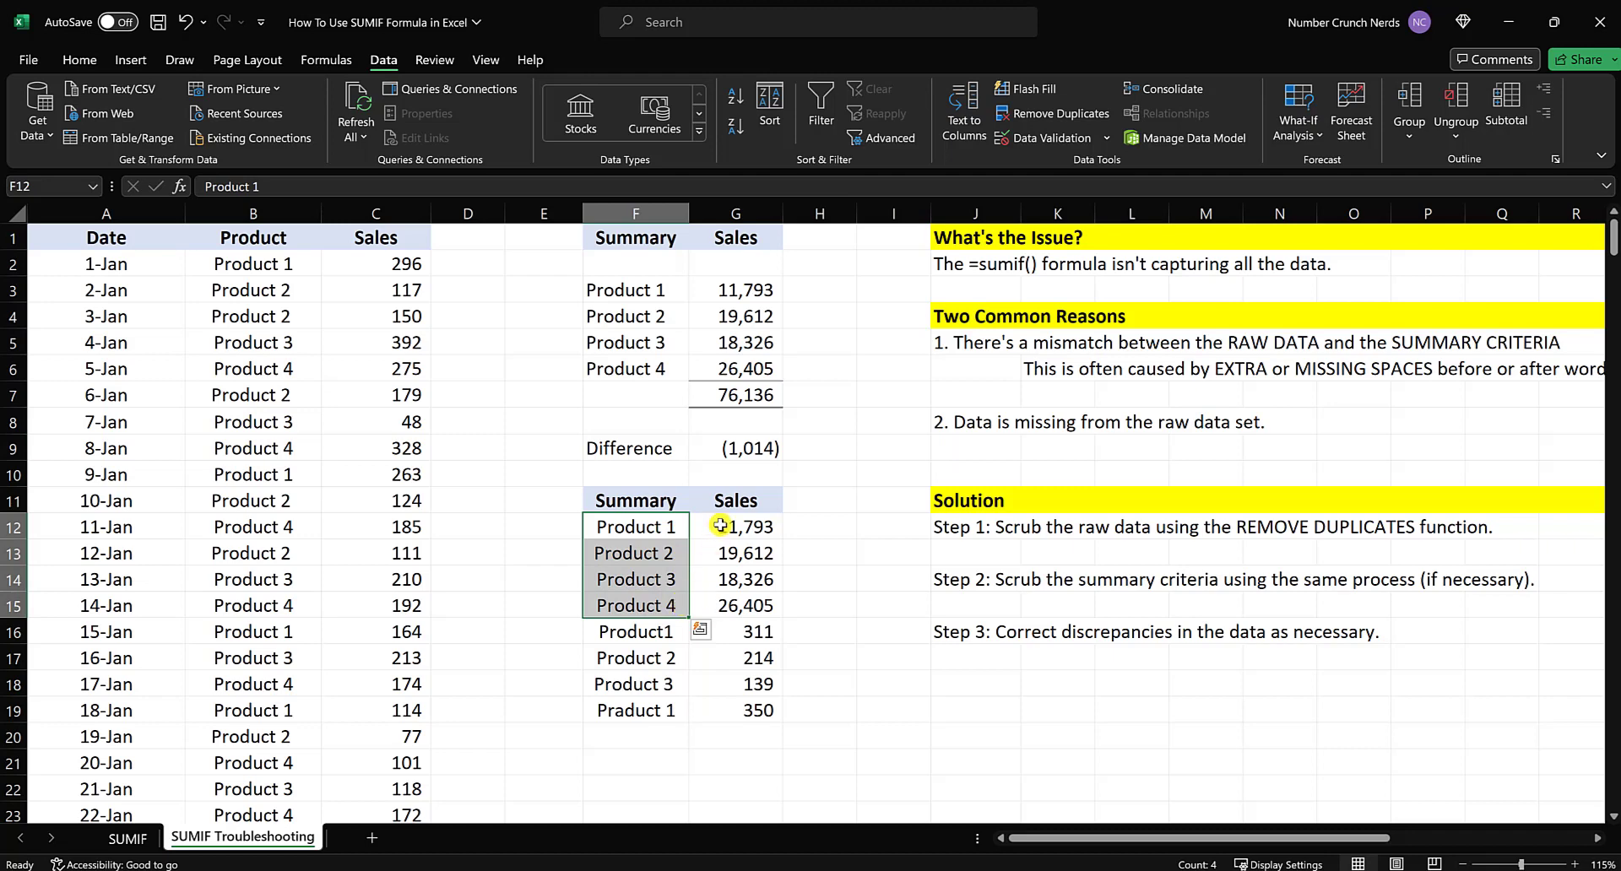
{"action": "left_click_drag", "start_coordinate": [718, 527], "coordinate": [714, 608]}
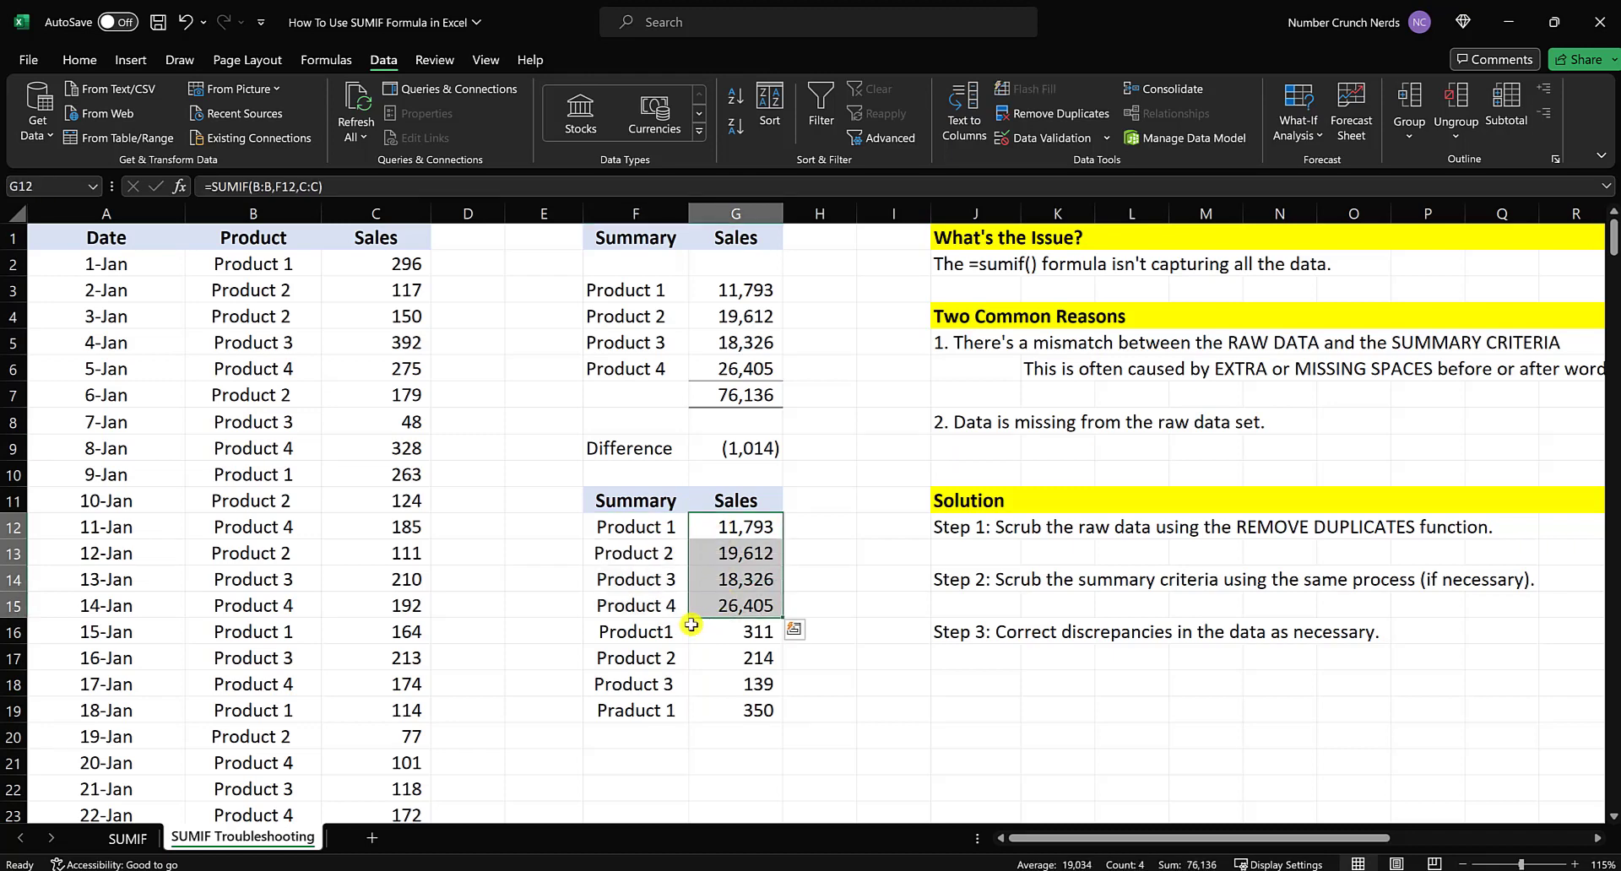
{"action": "left_click", "coordinate": [727, 633]}
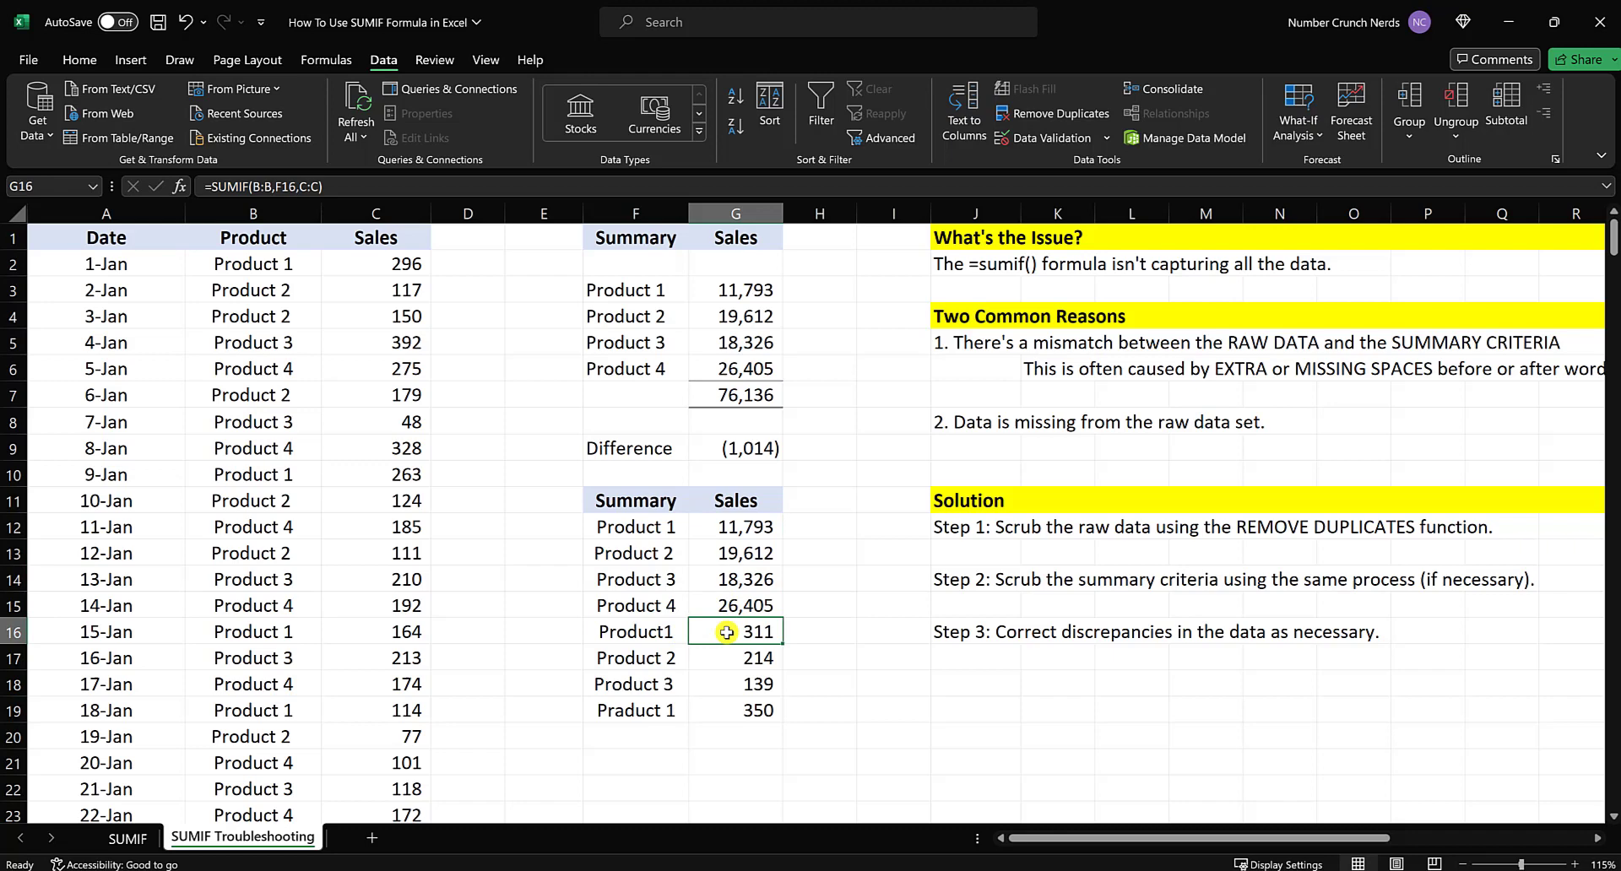
{"action": "double_click", "coordinate": [666, 639]}
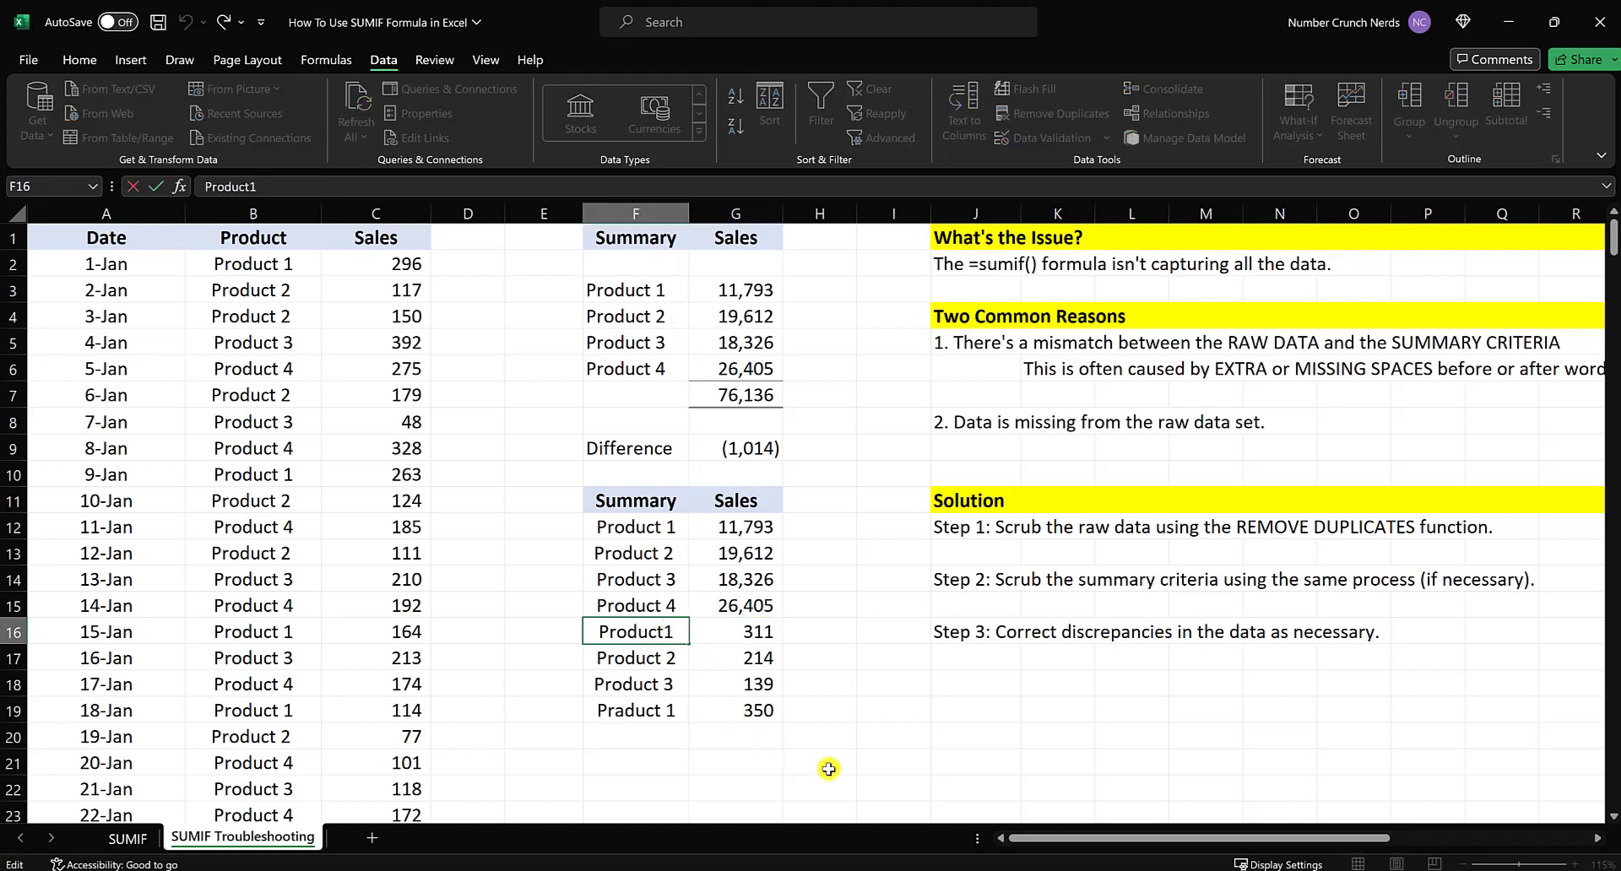
{"action": "key", "text": "Return"}
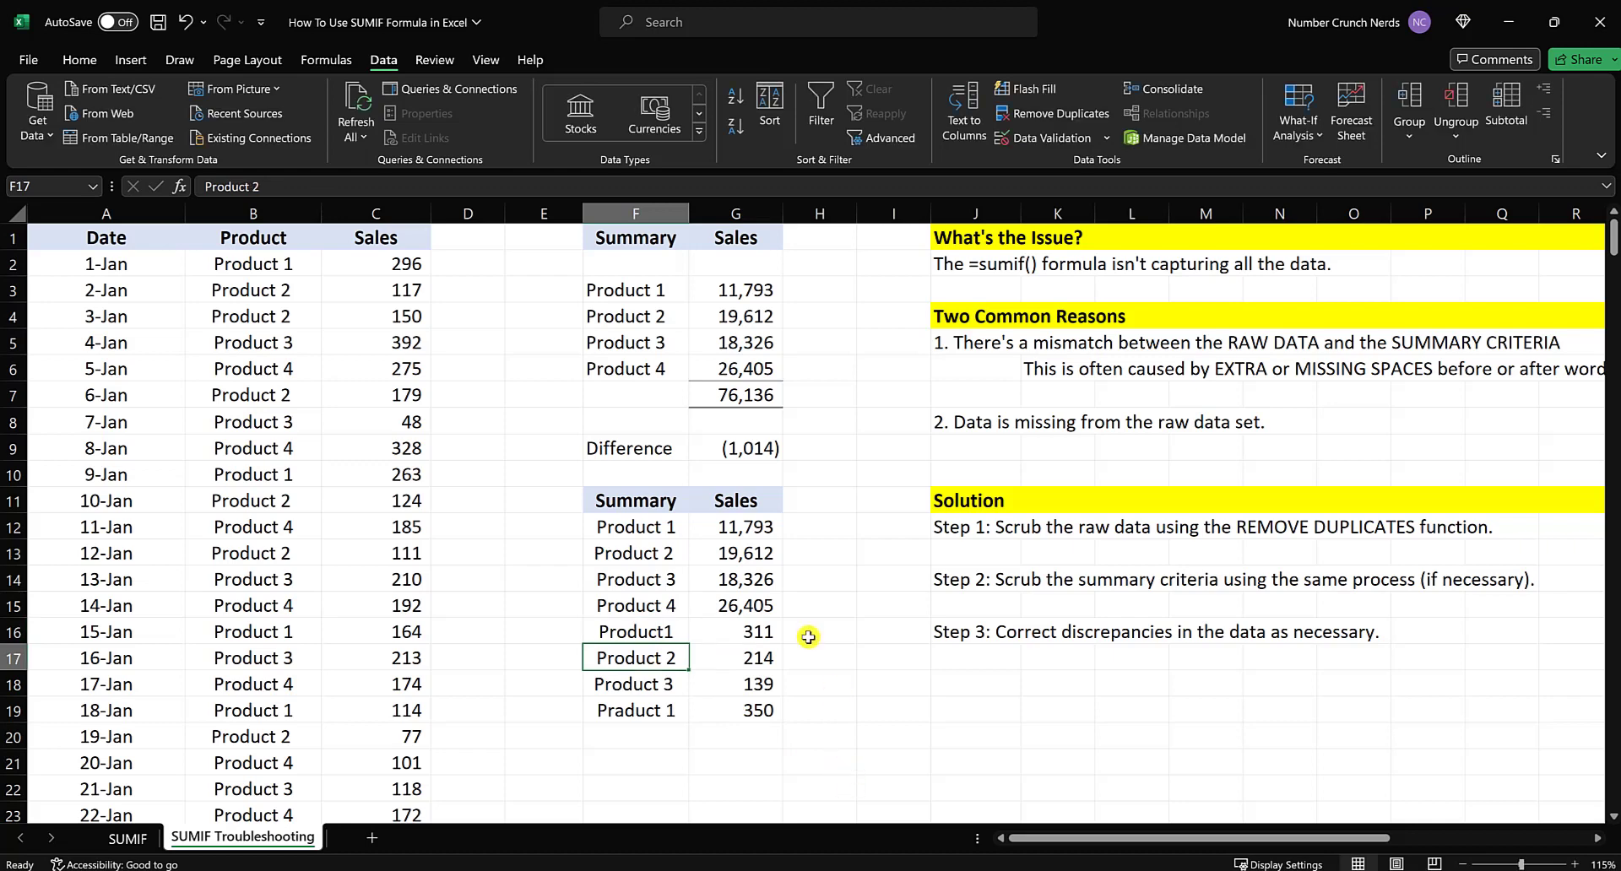
{"action": "double_click", "coordinate": [679, 657]}
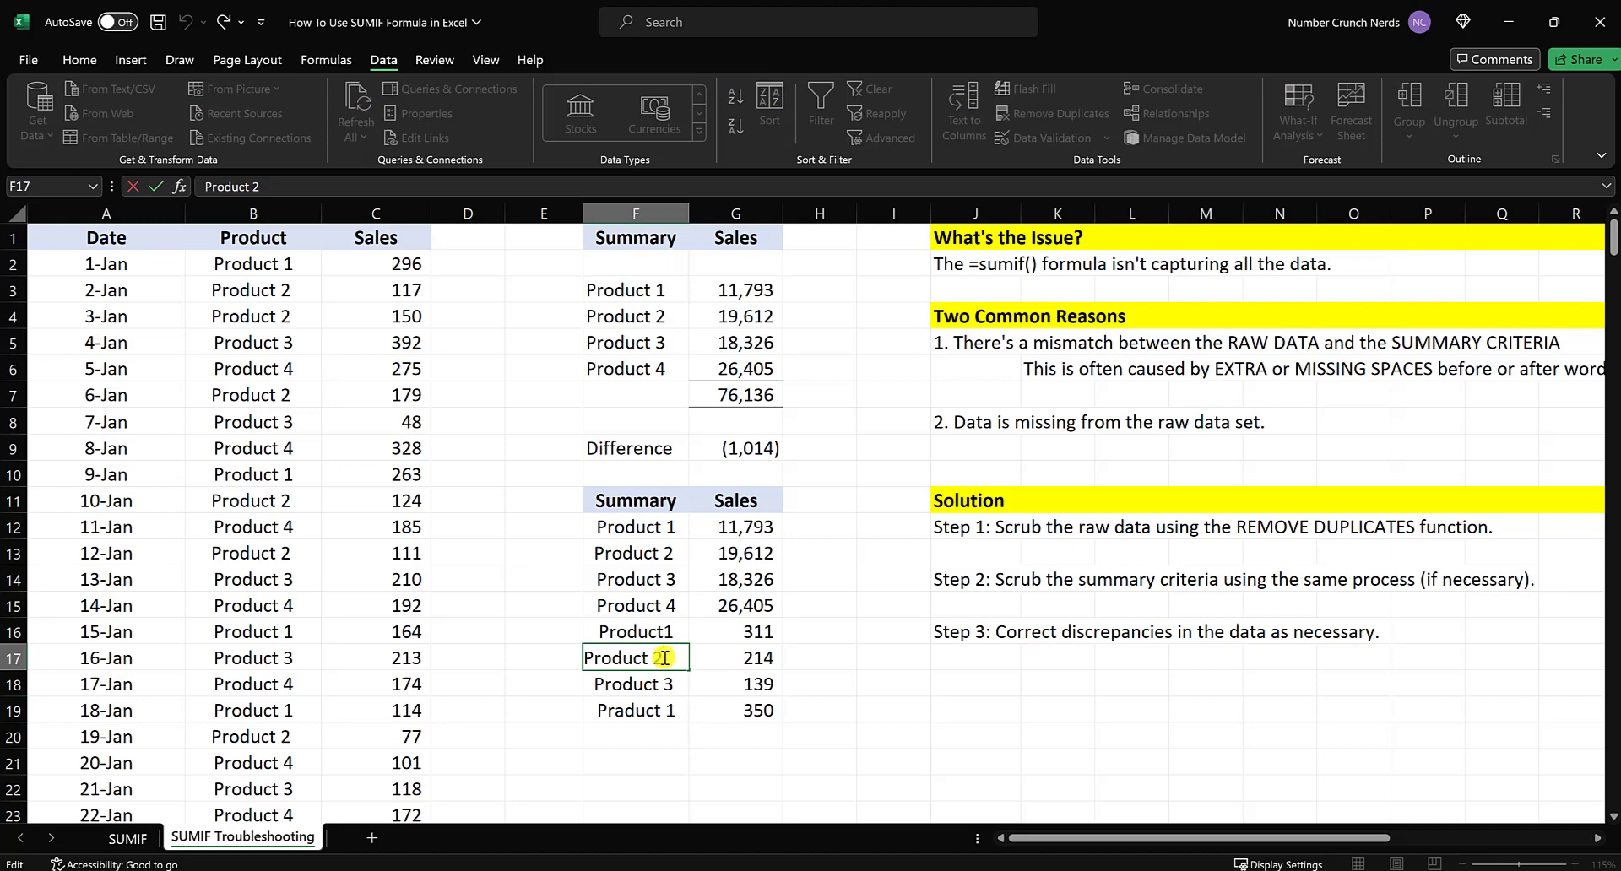
{"action": "key", "text": "Return"}
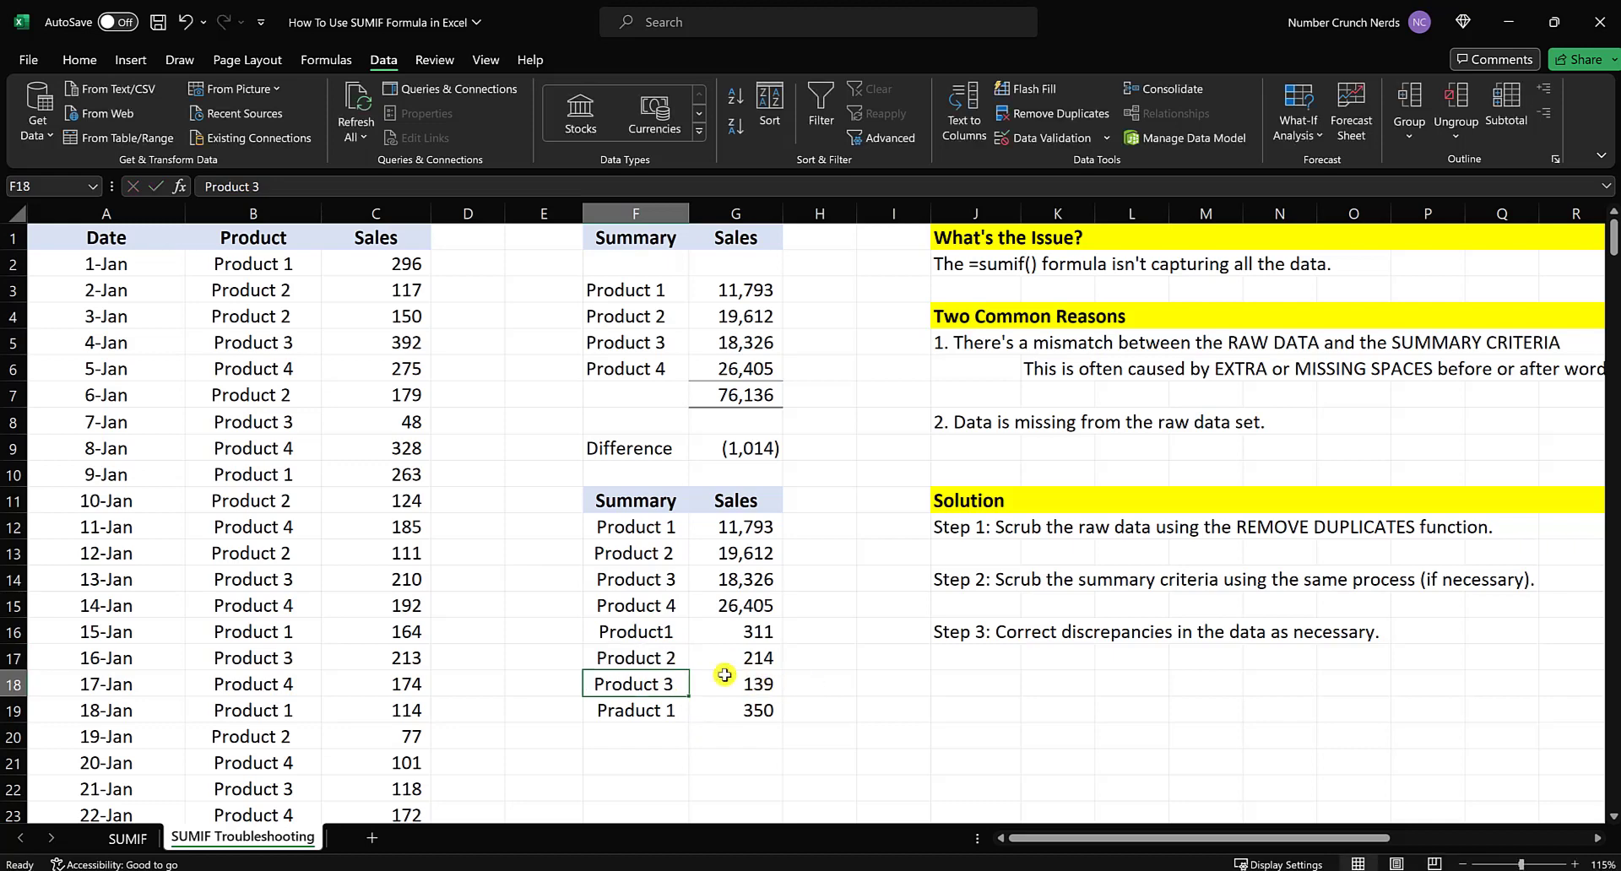
{"action": "double_click", "coordinate": [722, 678]}
{"action": "key", "text": "Return"}
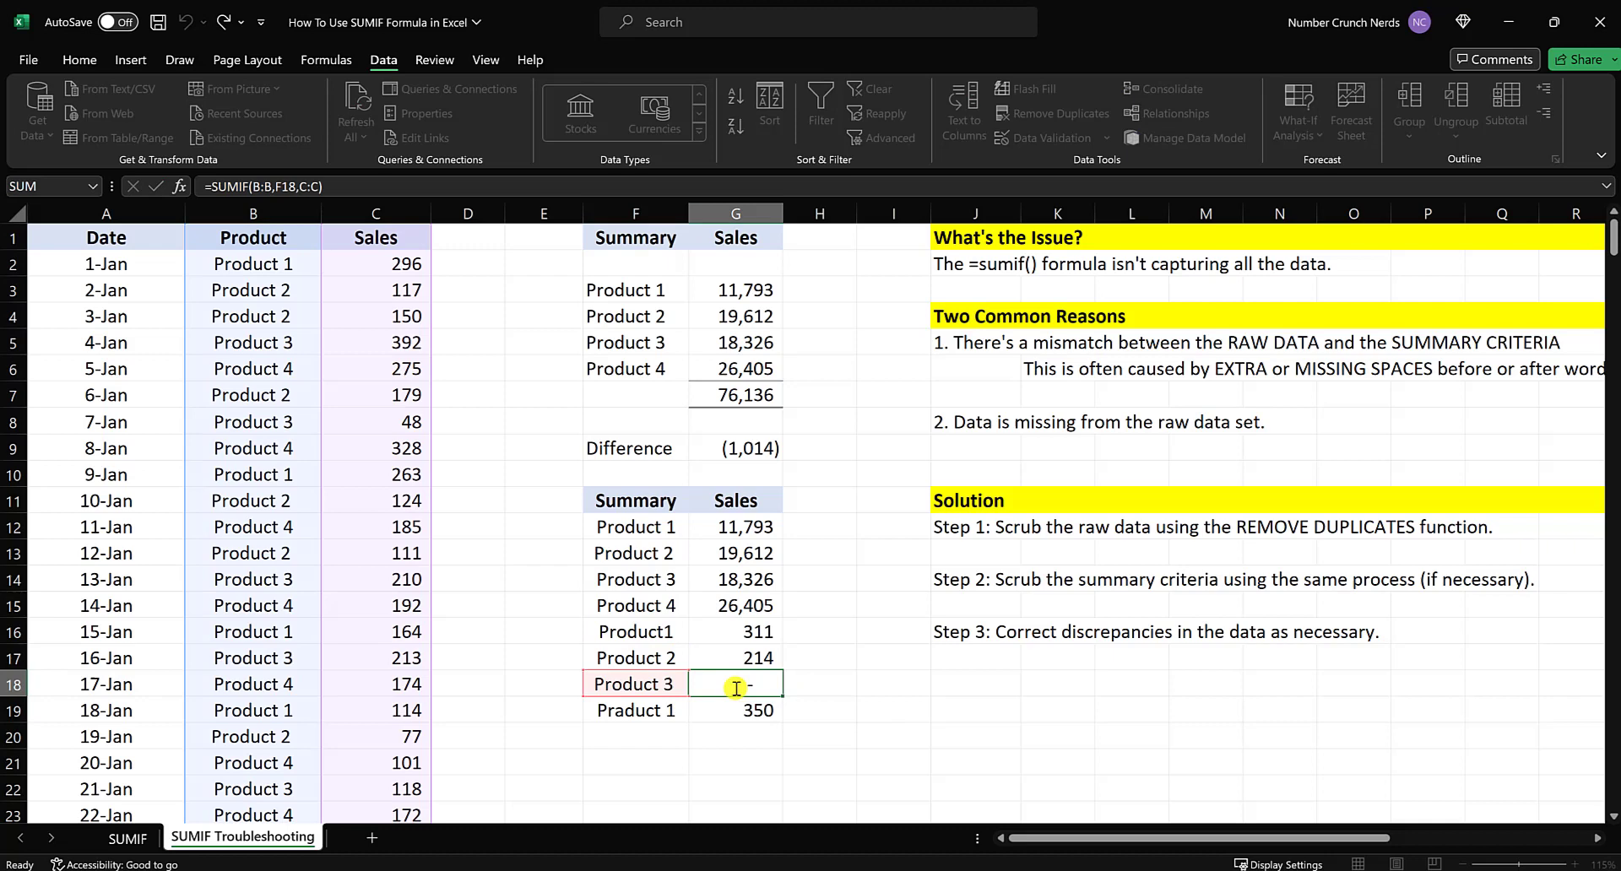
{"action": "double_click", "coordinate": [673, 683]}
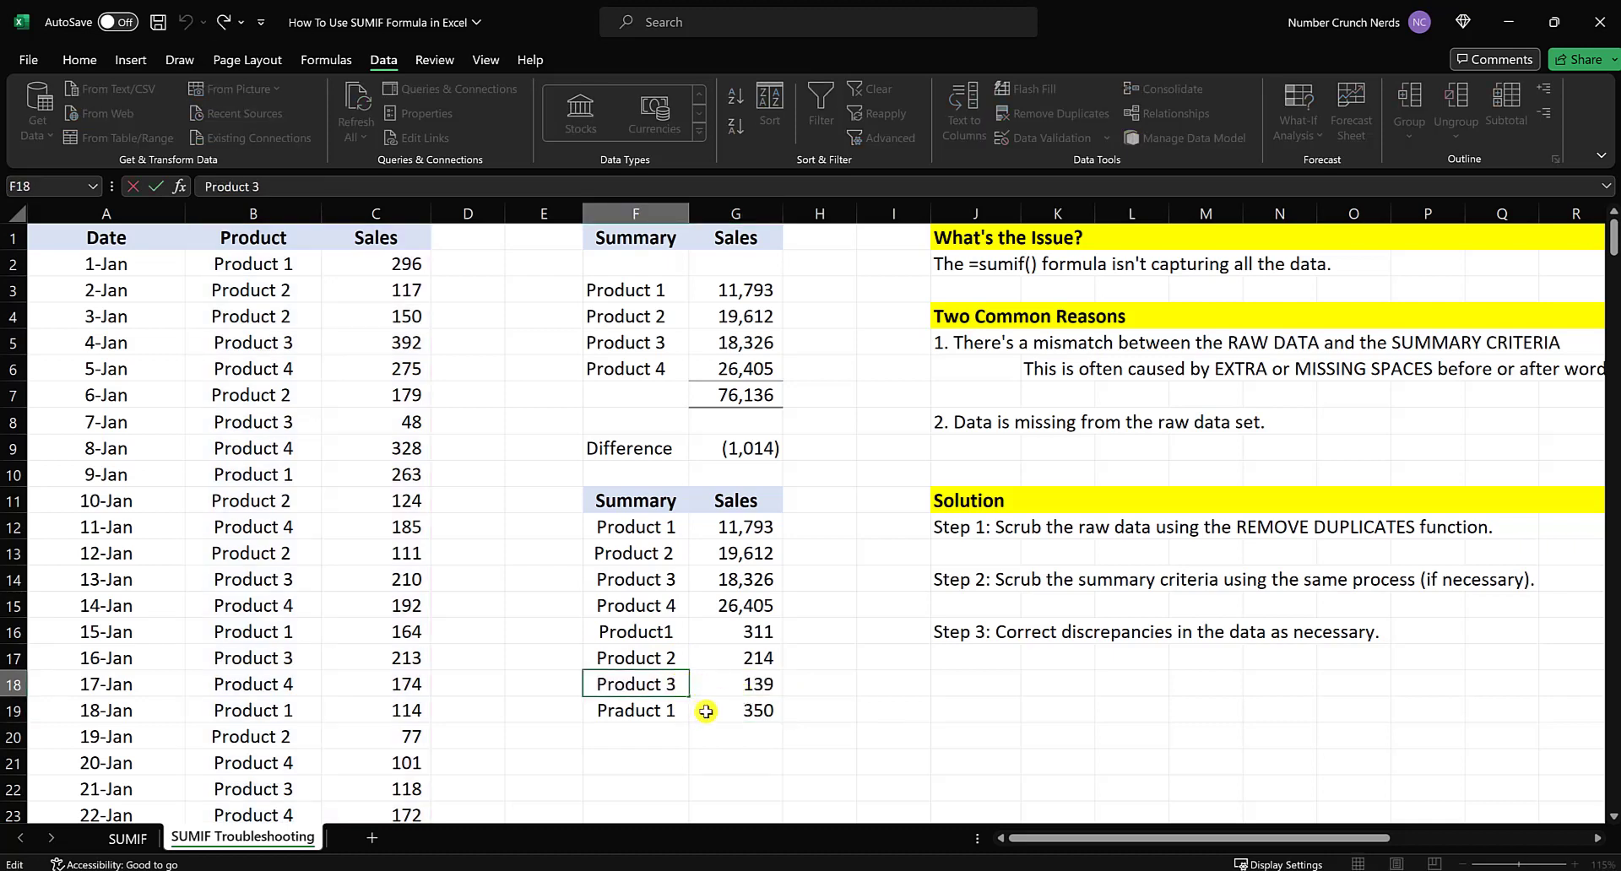
{"action": "key", "text": "Return"}
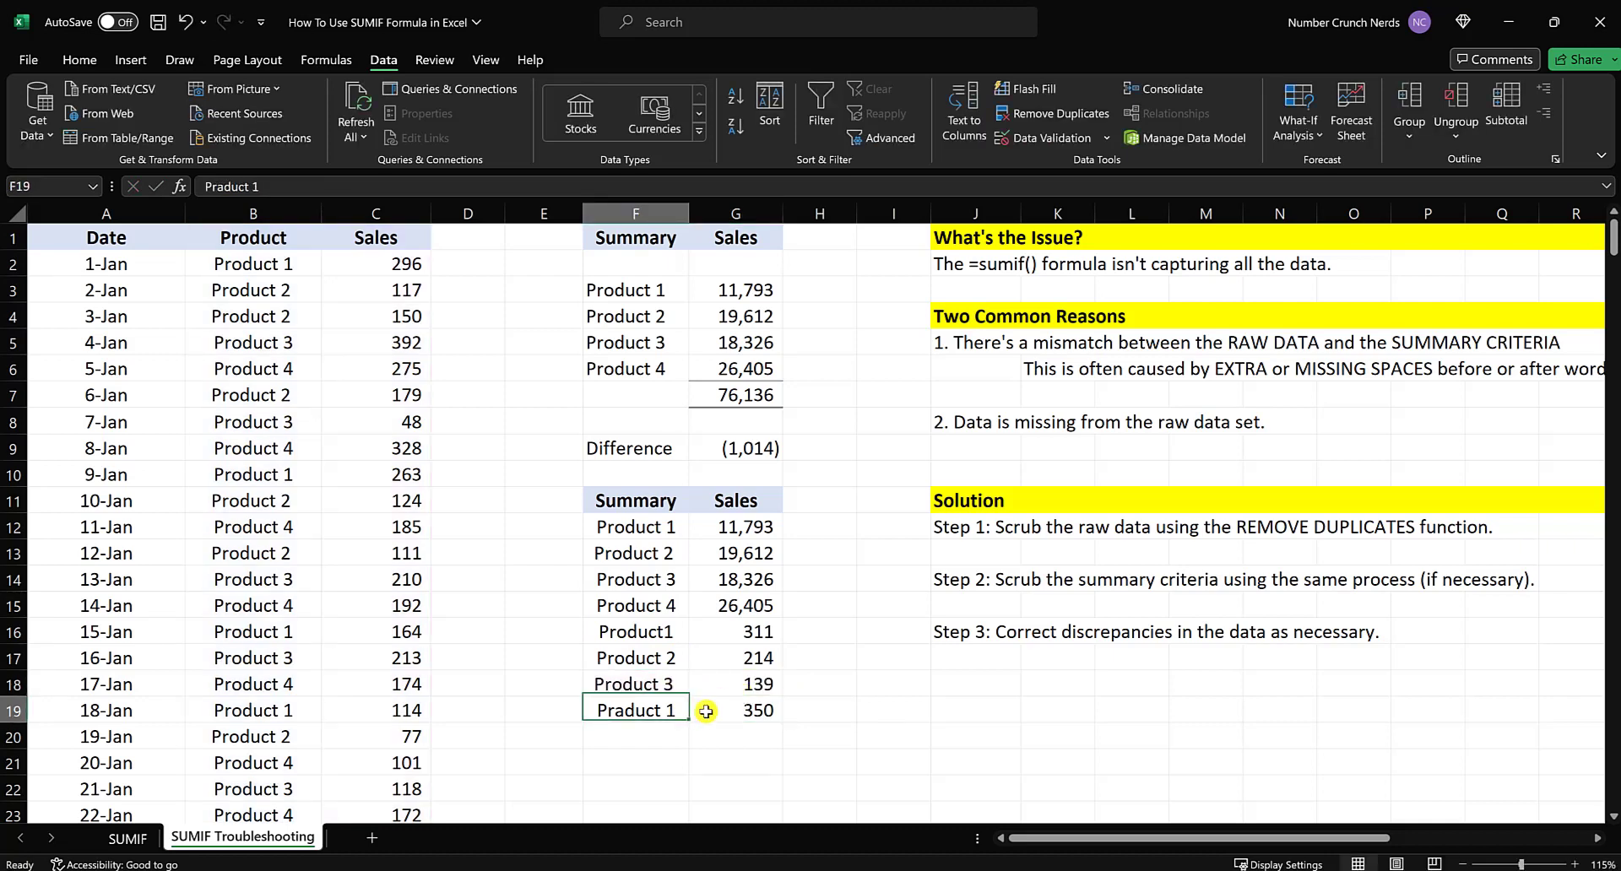
{"action": "double_click", "coordinate": [682, 577]}
{"action": "key", "text": "Return"}
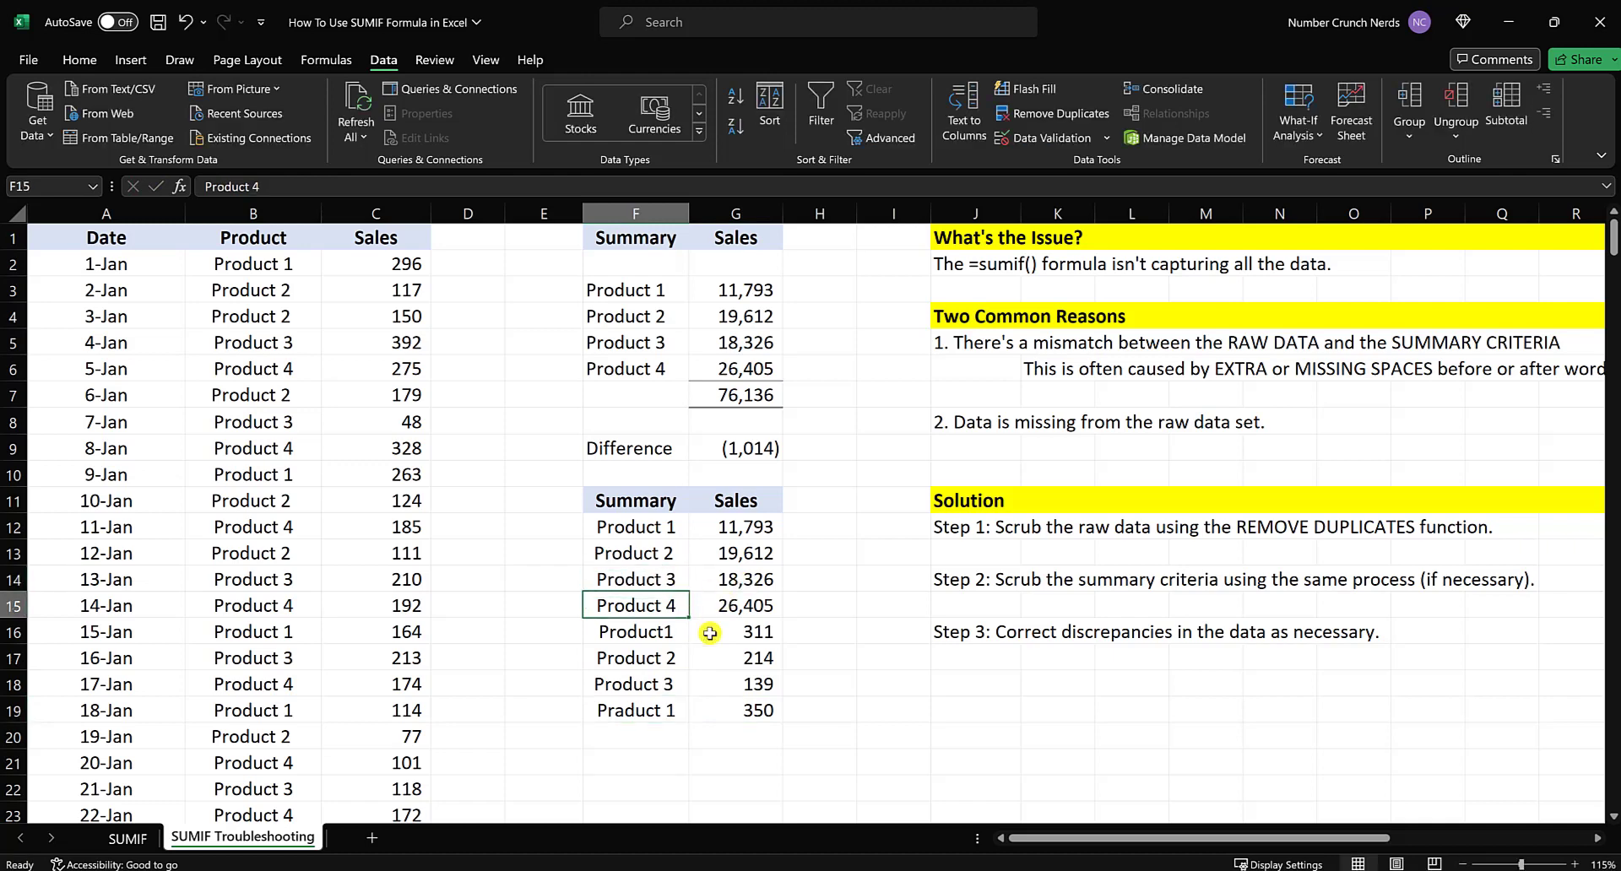
{"action": "double_click", "coordinate": [680, 686]}
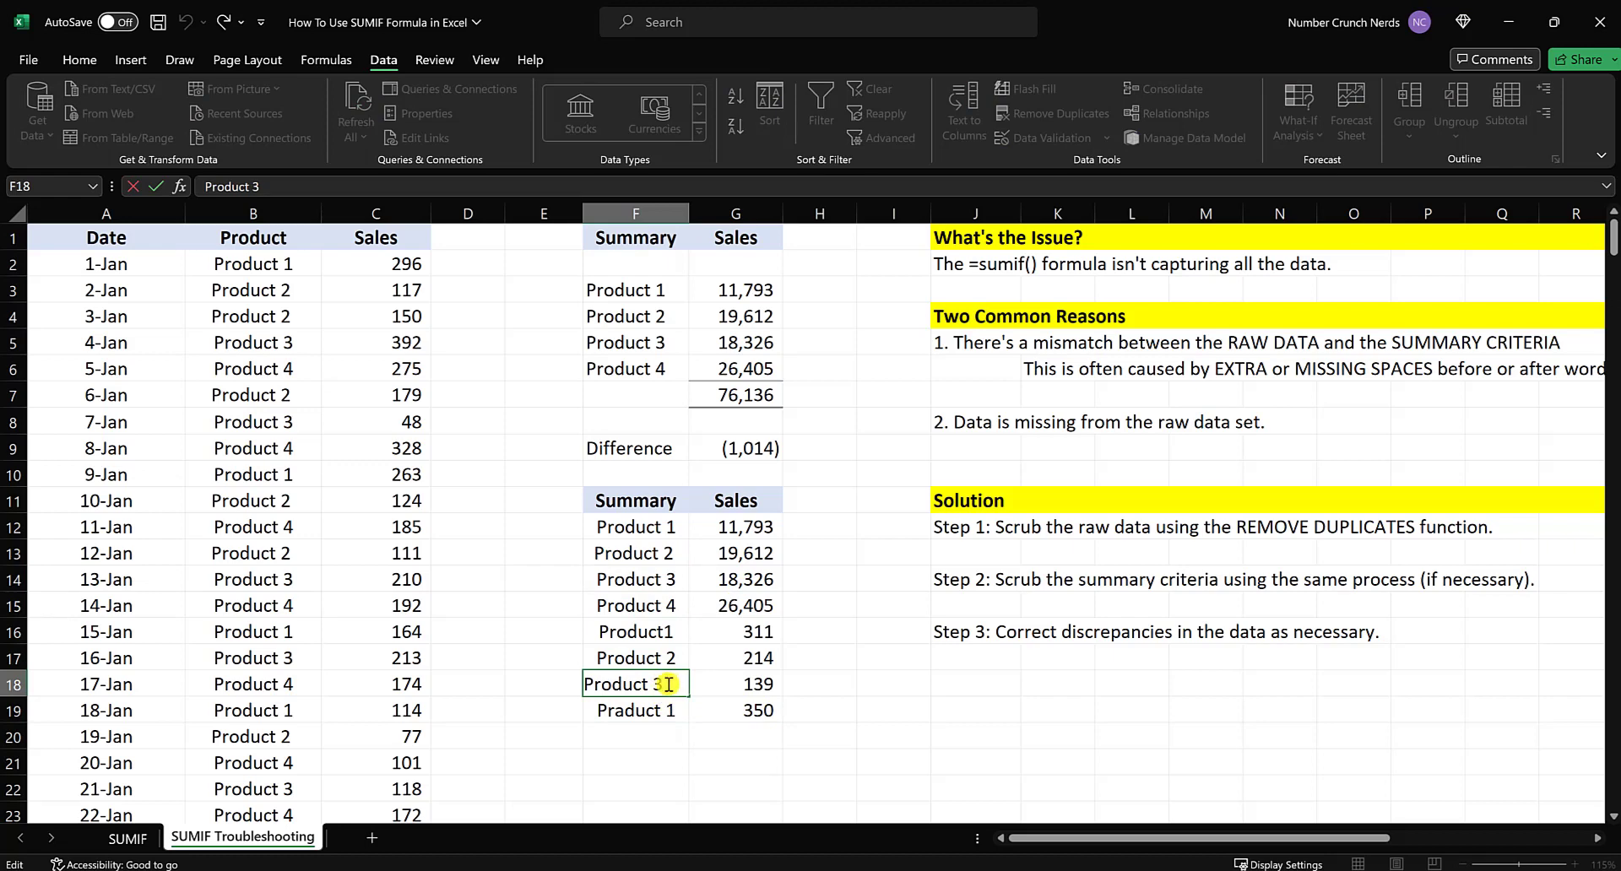
{"action": "key", "text": "Return"}
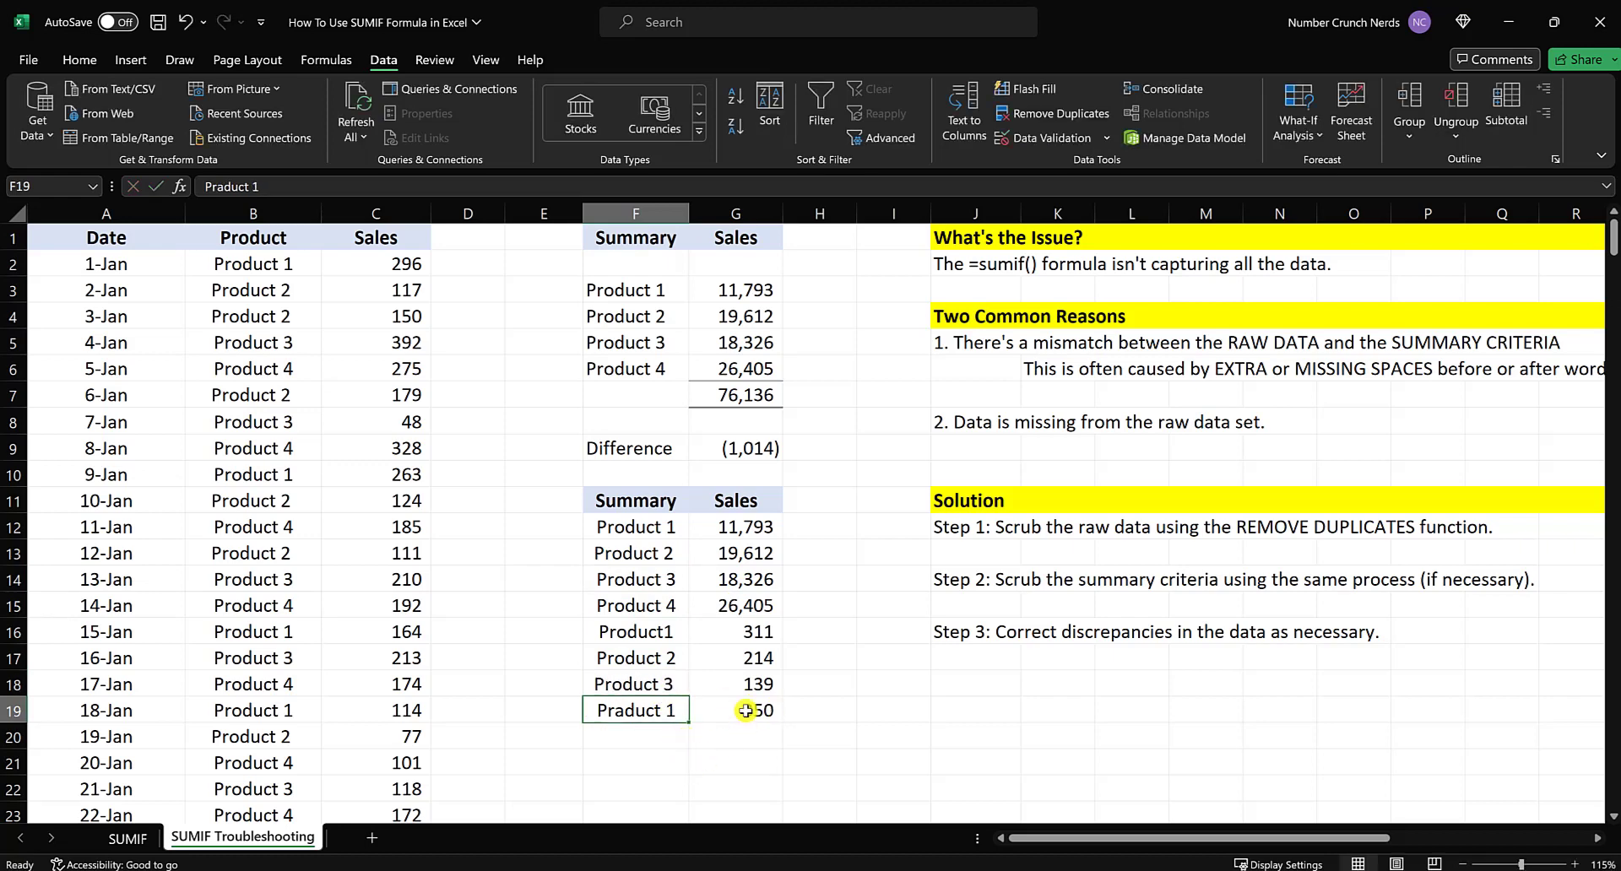
{"action": "left_click", "coordinate": [745, 711]}
{"action": "double_click", "coordinate": [633, 712]}
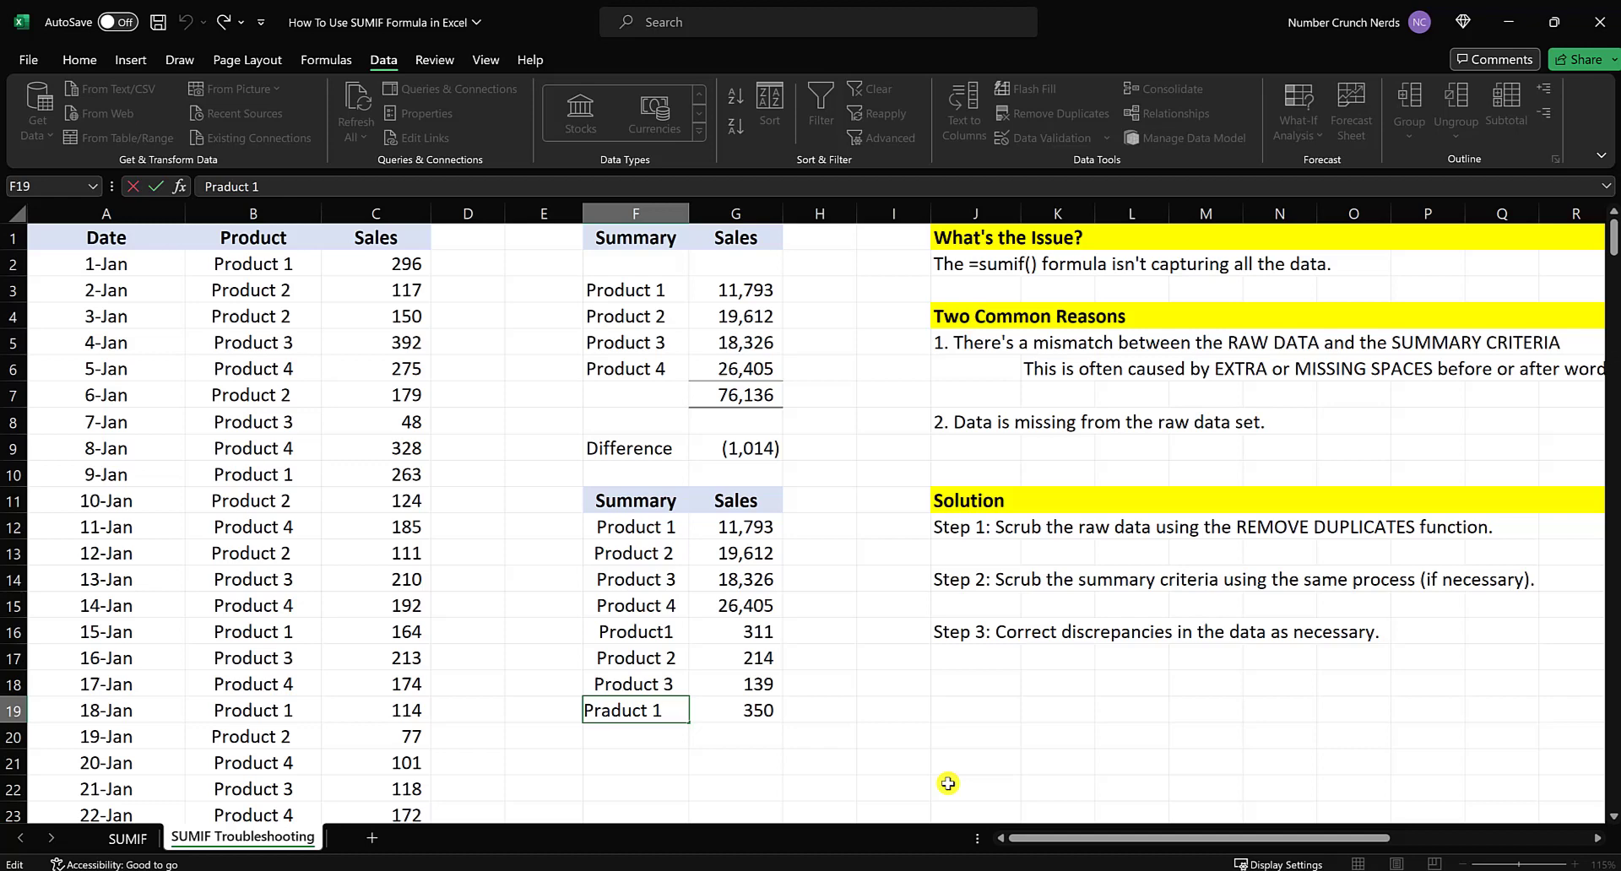
{"action": "key", "text": "Return"}
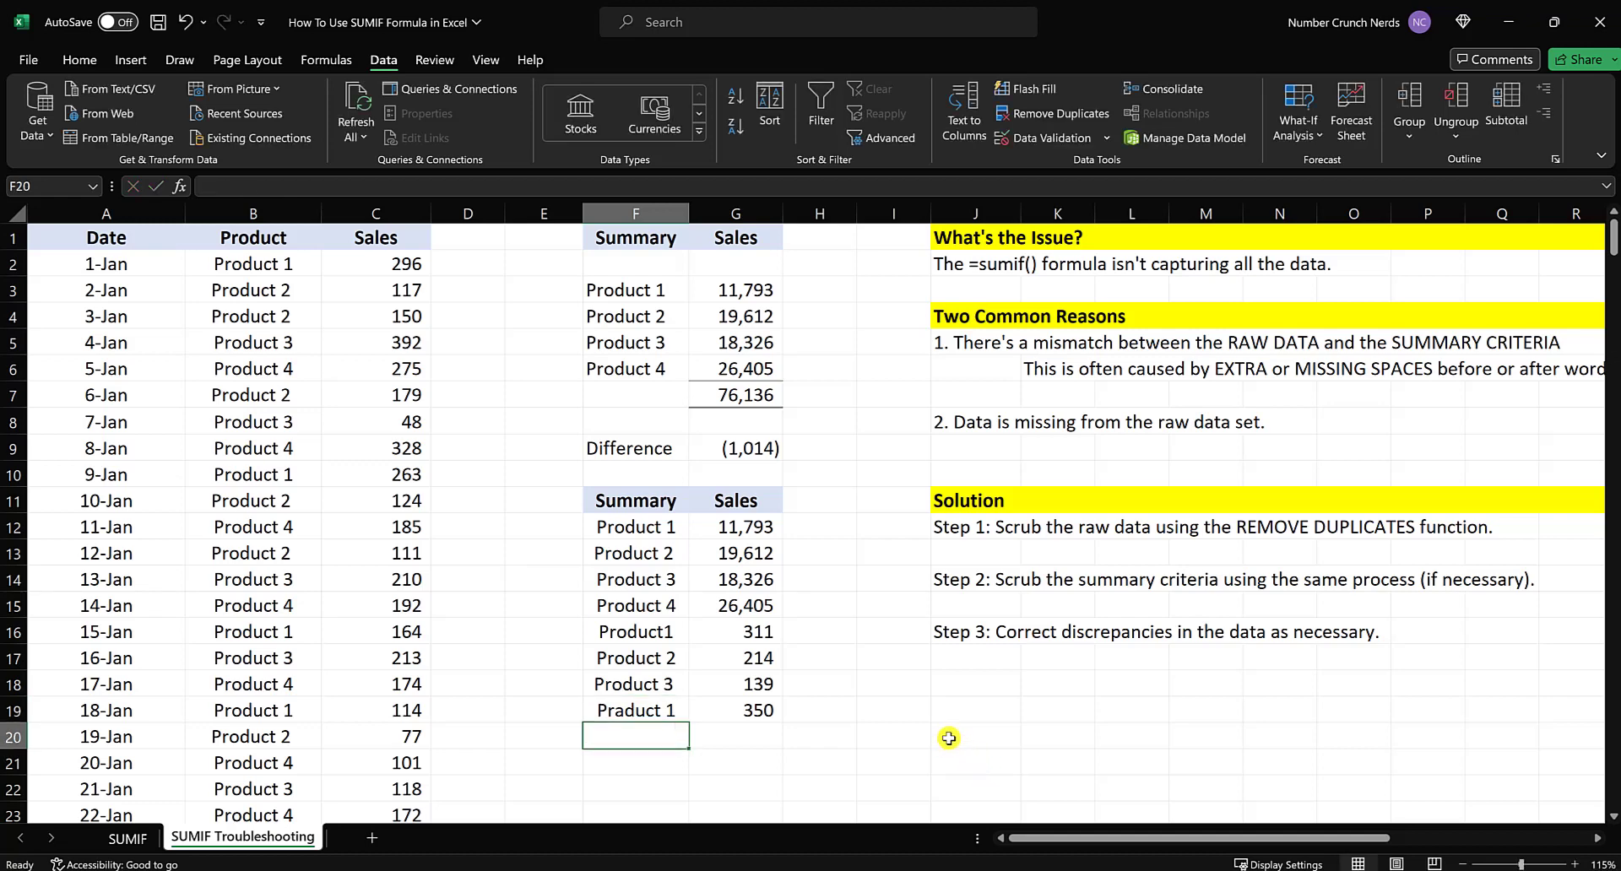
{"action": "left_click", "coordinate": [922, 701]}
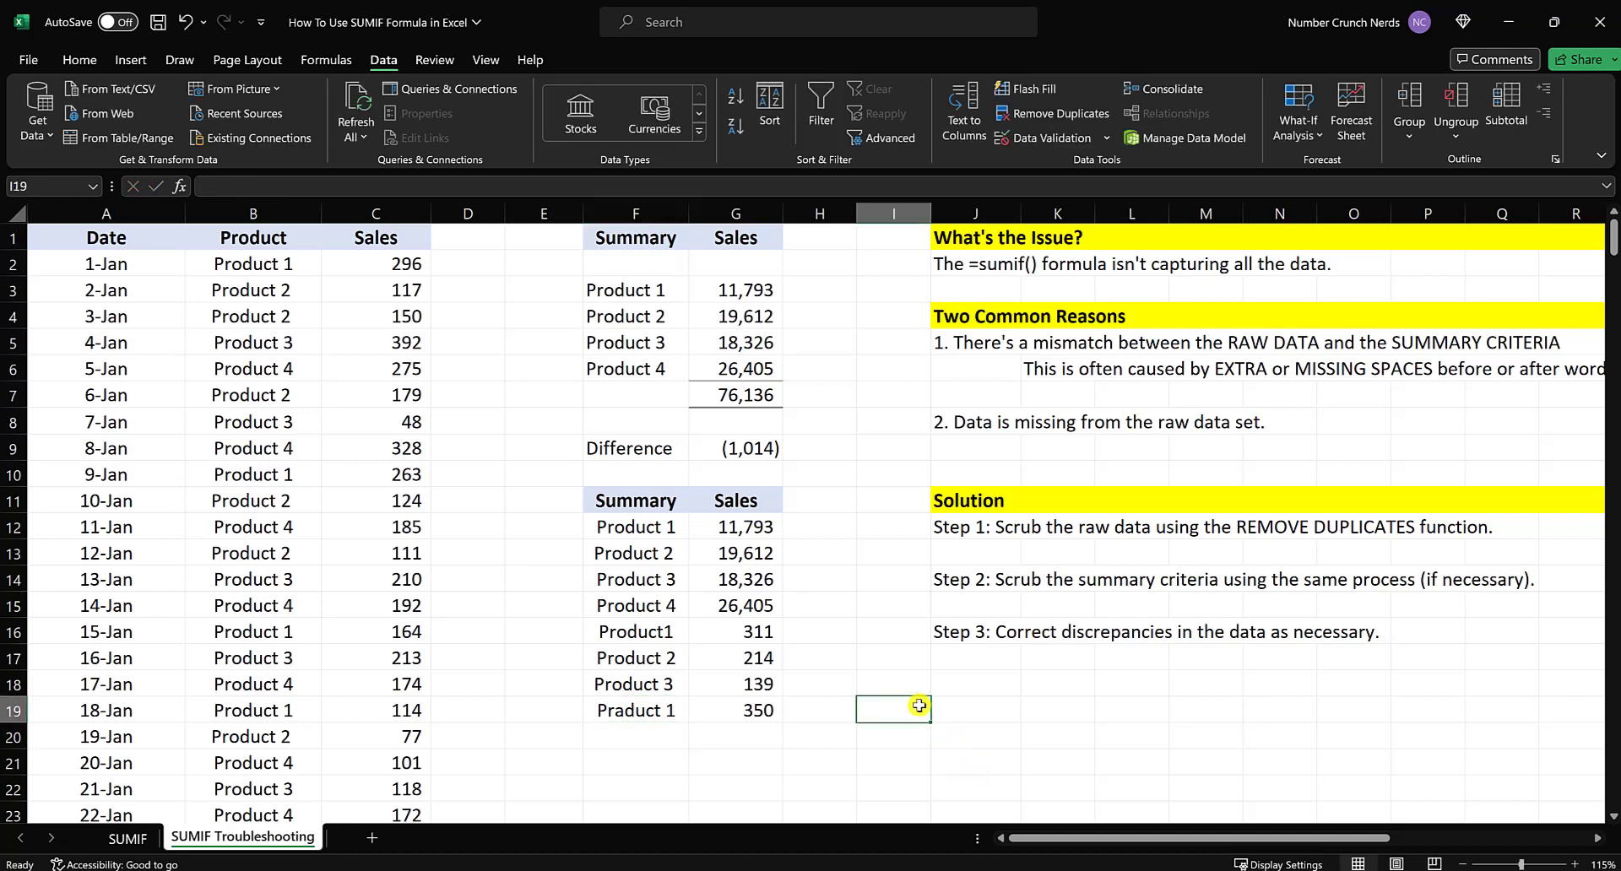
{"action": "left_click", "coordinate": [267, 214]}
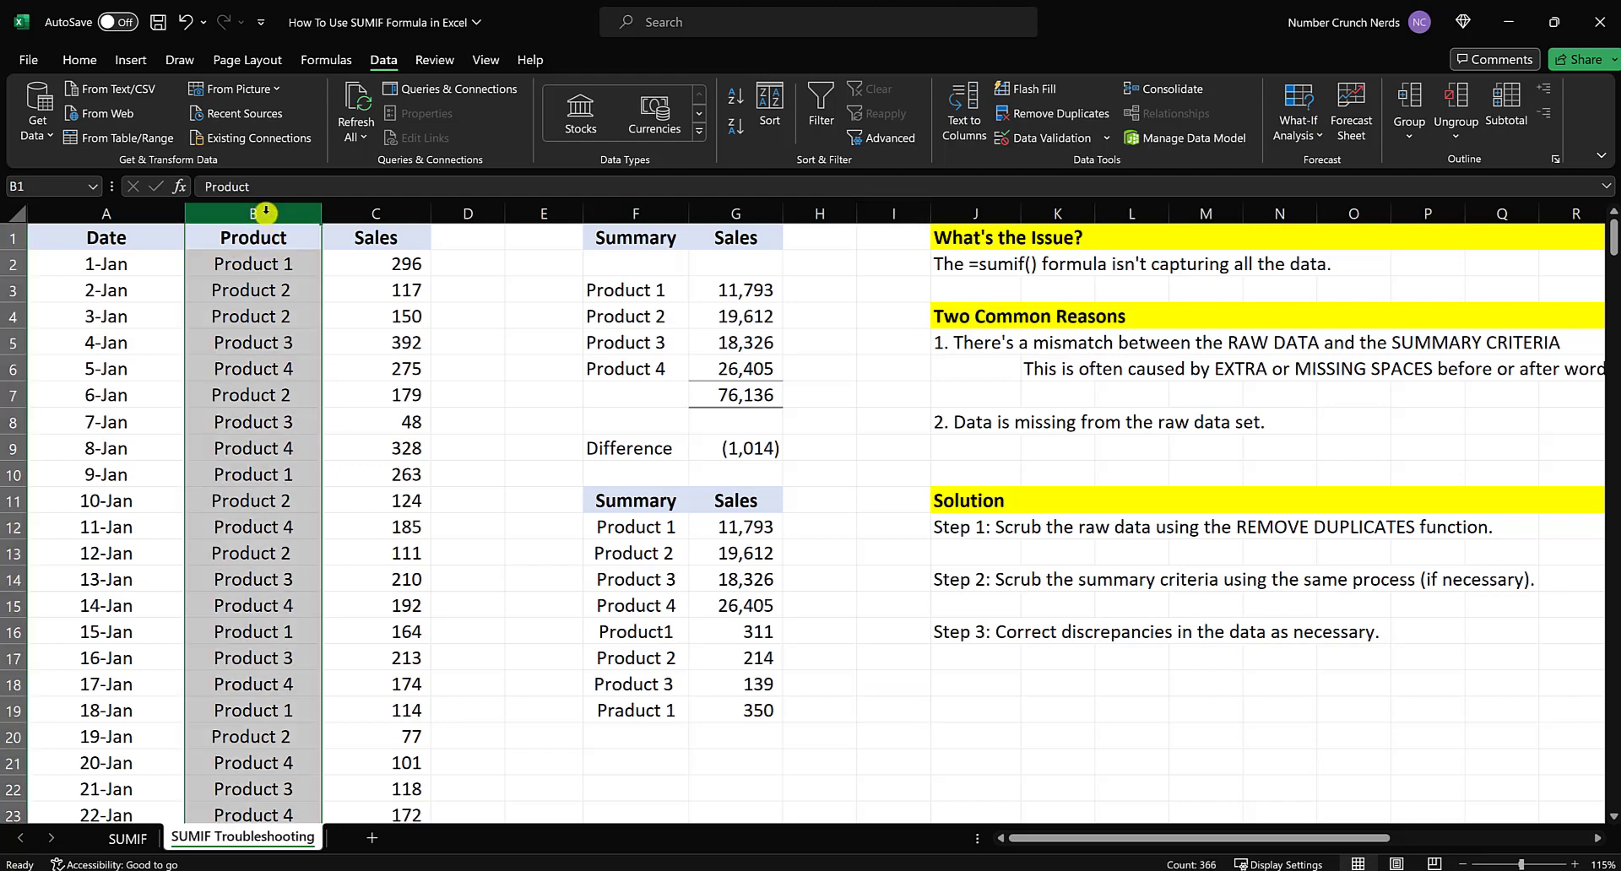
{"action": "left_click_drag", "start_coordinate": [610, 630], "coordinate": [613, 705]}
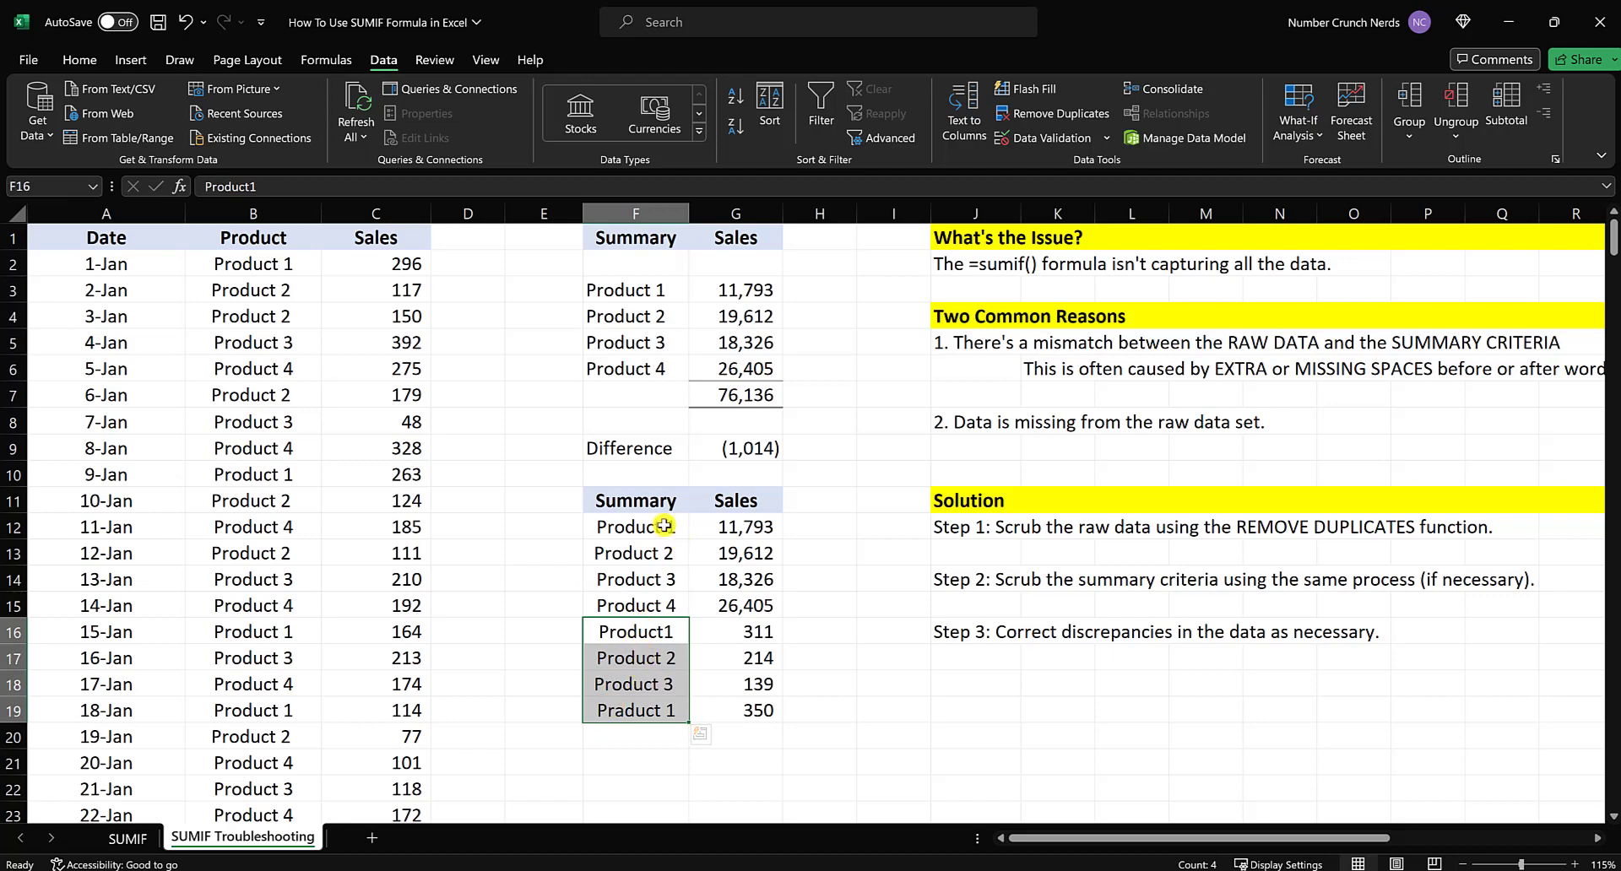
{"action": "left_click_drag", "start_coordinate": [665, 525], "coordinate": [739, 710]}
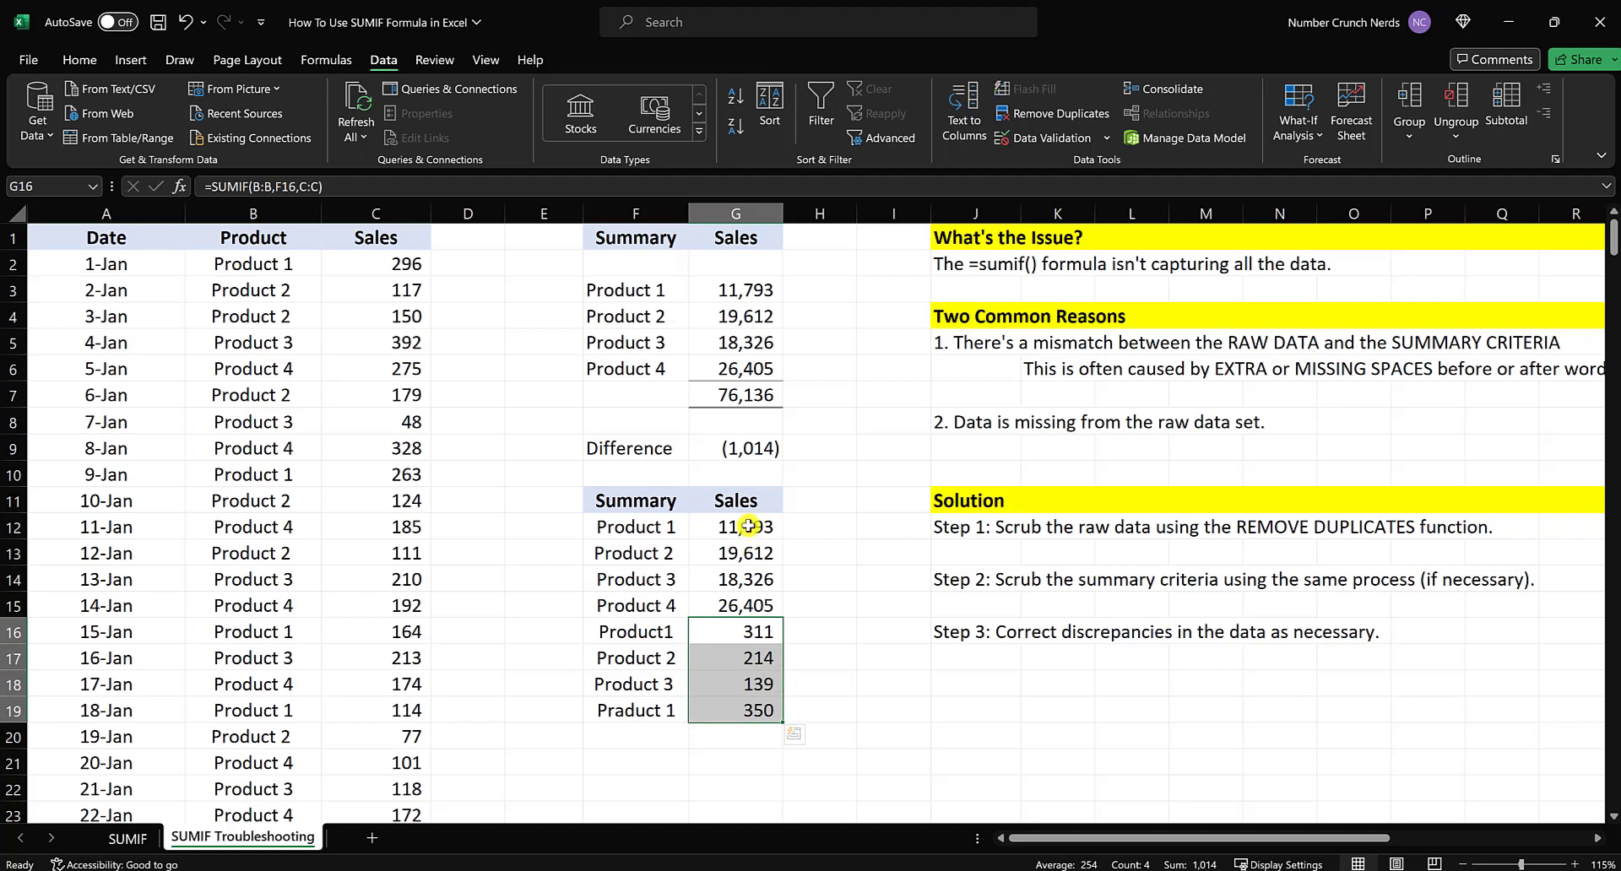
{"action": "left_click_drag", "start_coordinate": [747, 525], "coordinate": [746, 599]}
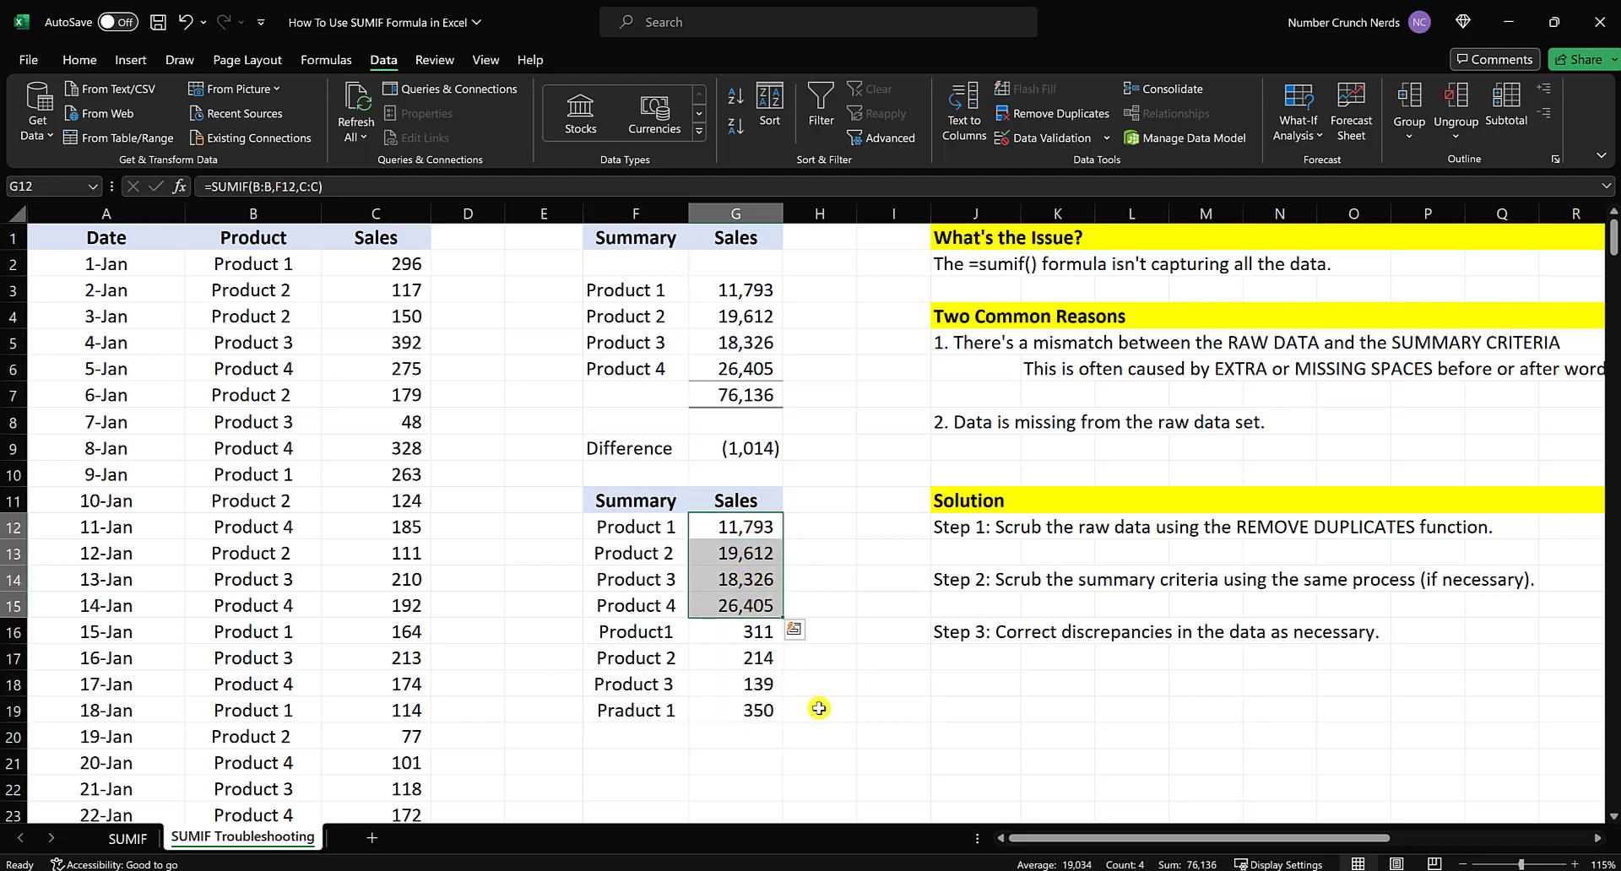
Total G12:G19 in G20 with =SUM(G12:G19), giving 77,151
{"action": "left_click", "coordinate": [753, 733]}
{"action": "type", "text": "=sum("}
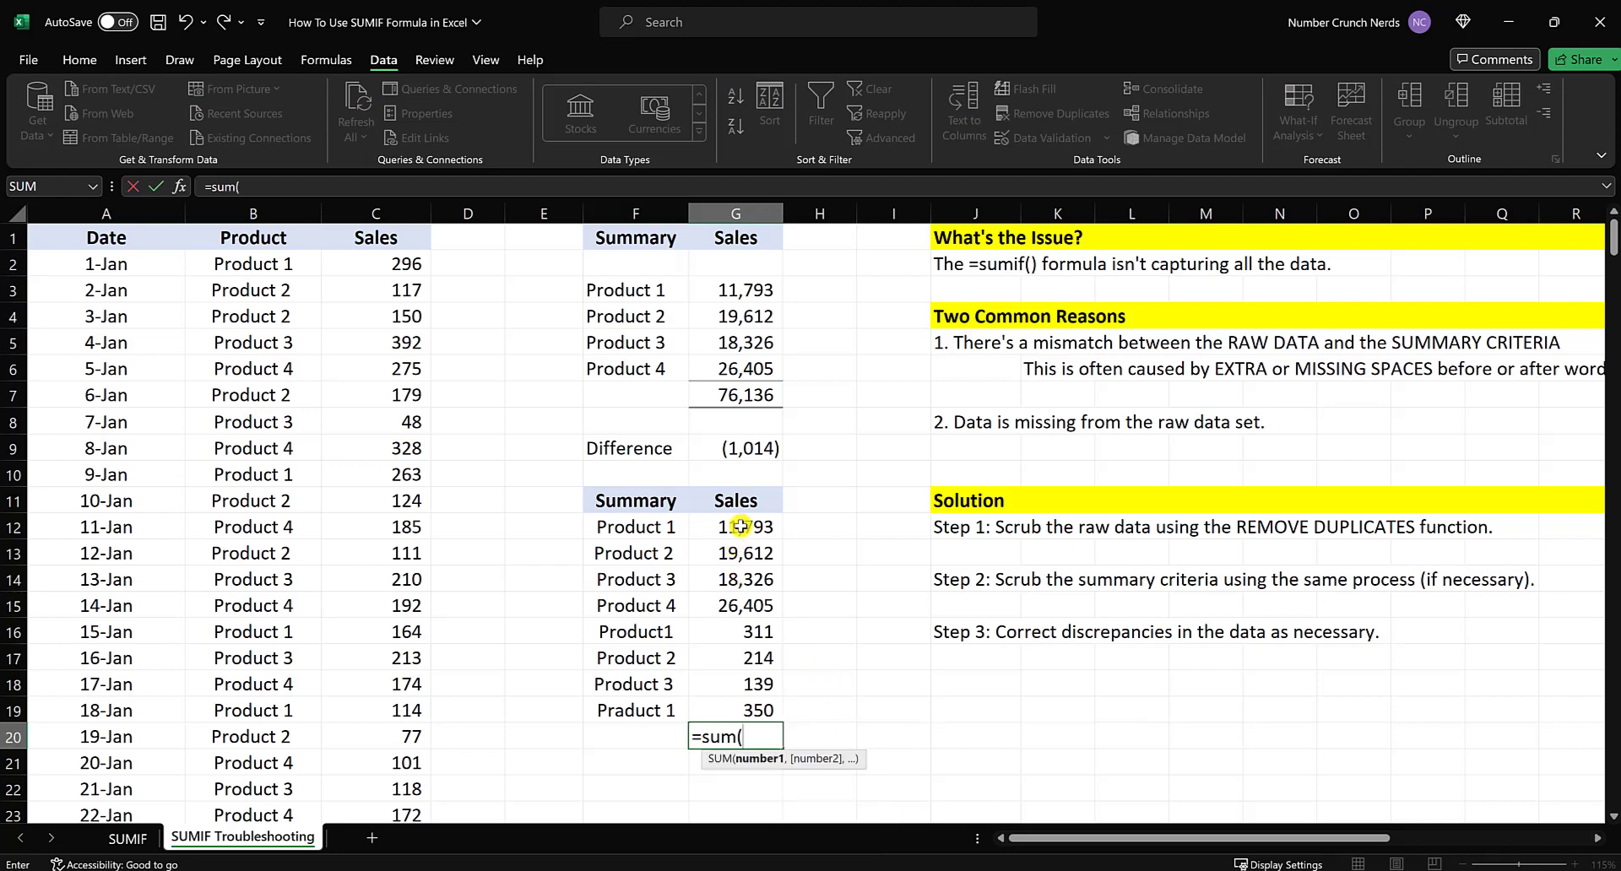
{"action": "left_click_drag", "start_coordinate": [740, 525], "coordinate": [739, 705]}
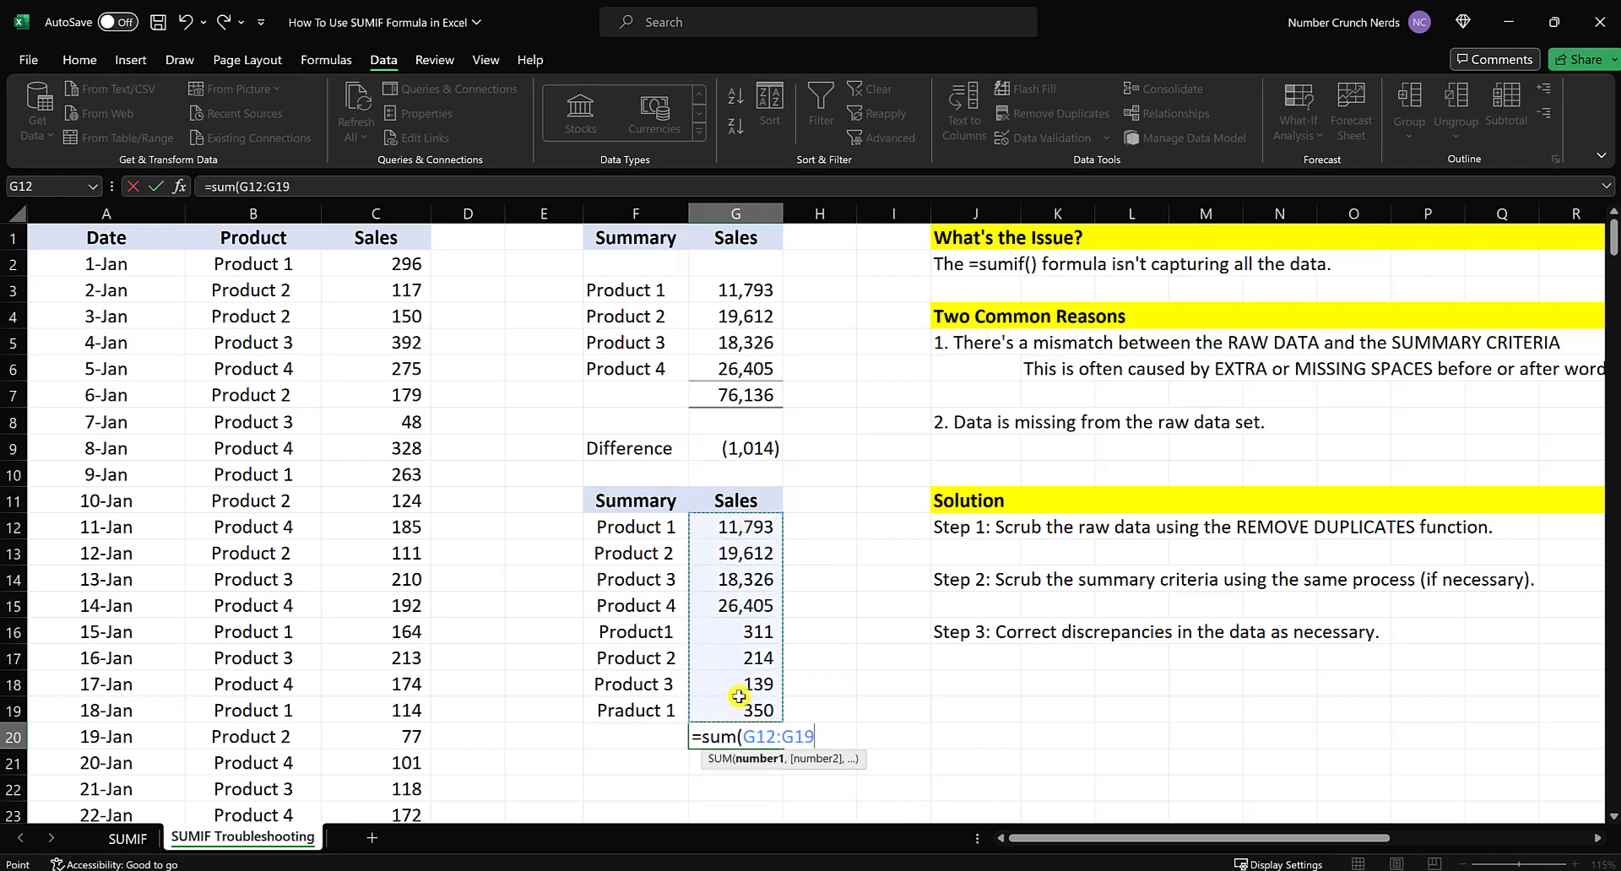
{"action": "type", "text": ")"}
{"action": "key", "text": "Return"}
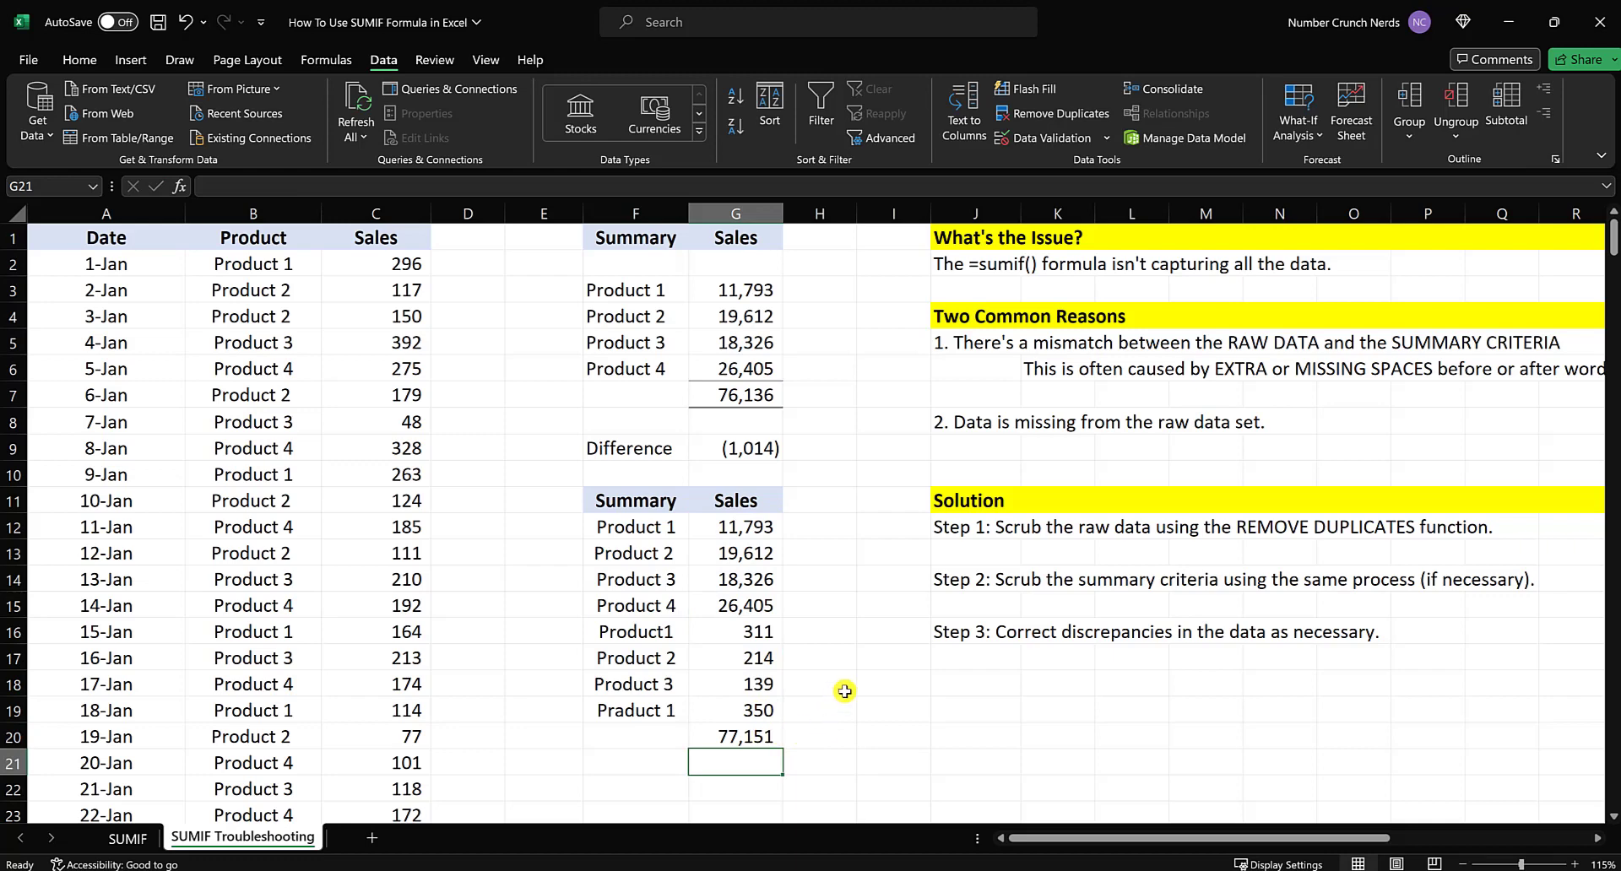
Enter =G20-C367 in G21 to confirm a zero difference from the raw data total
{"action": "scroll", "coordinate": [839, 691], "scroll_direction": "down", "scroll_amount": 2}
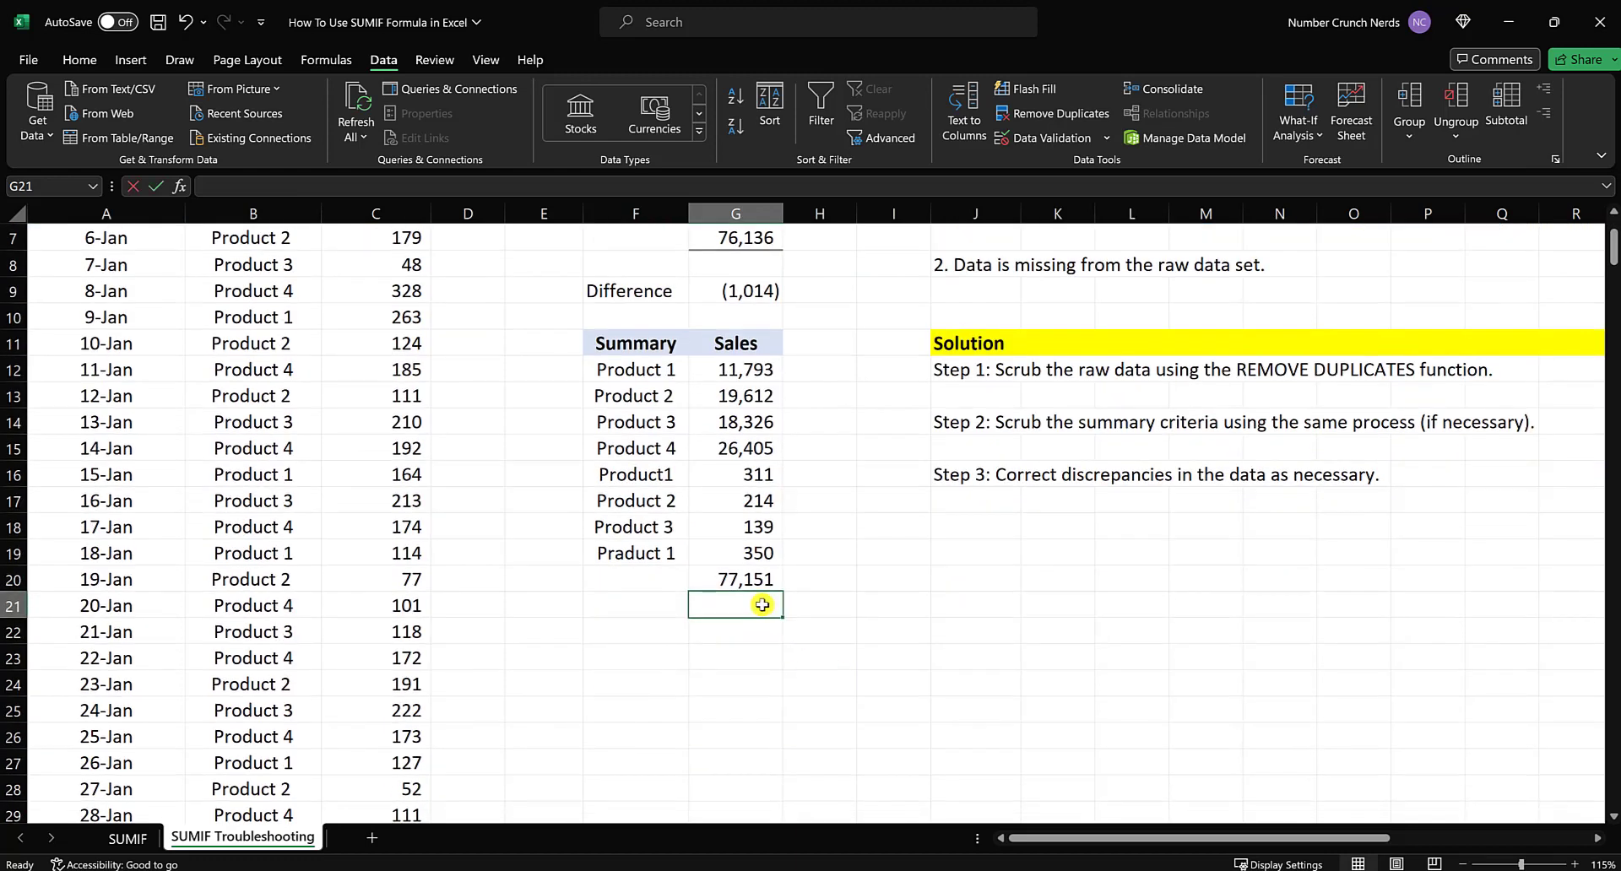
{"action": "type", "text": "="}
{"action": "left_click", "coordinate": [762, 576]}
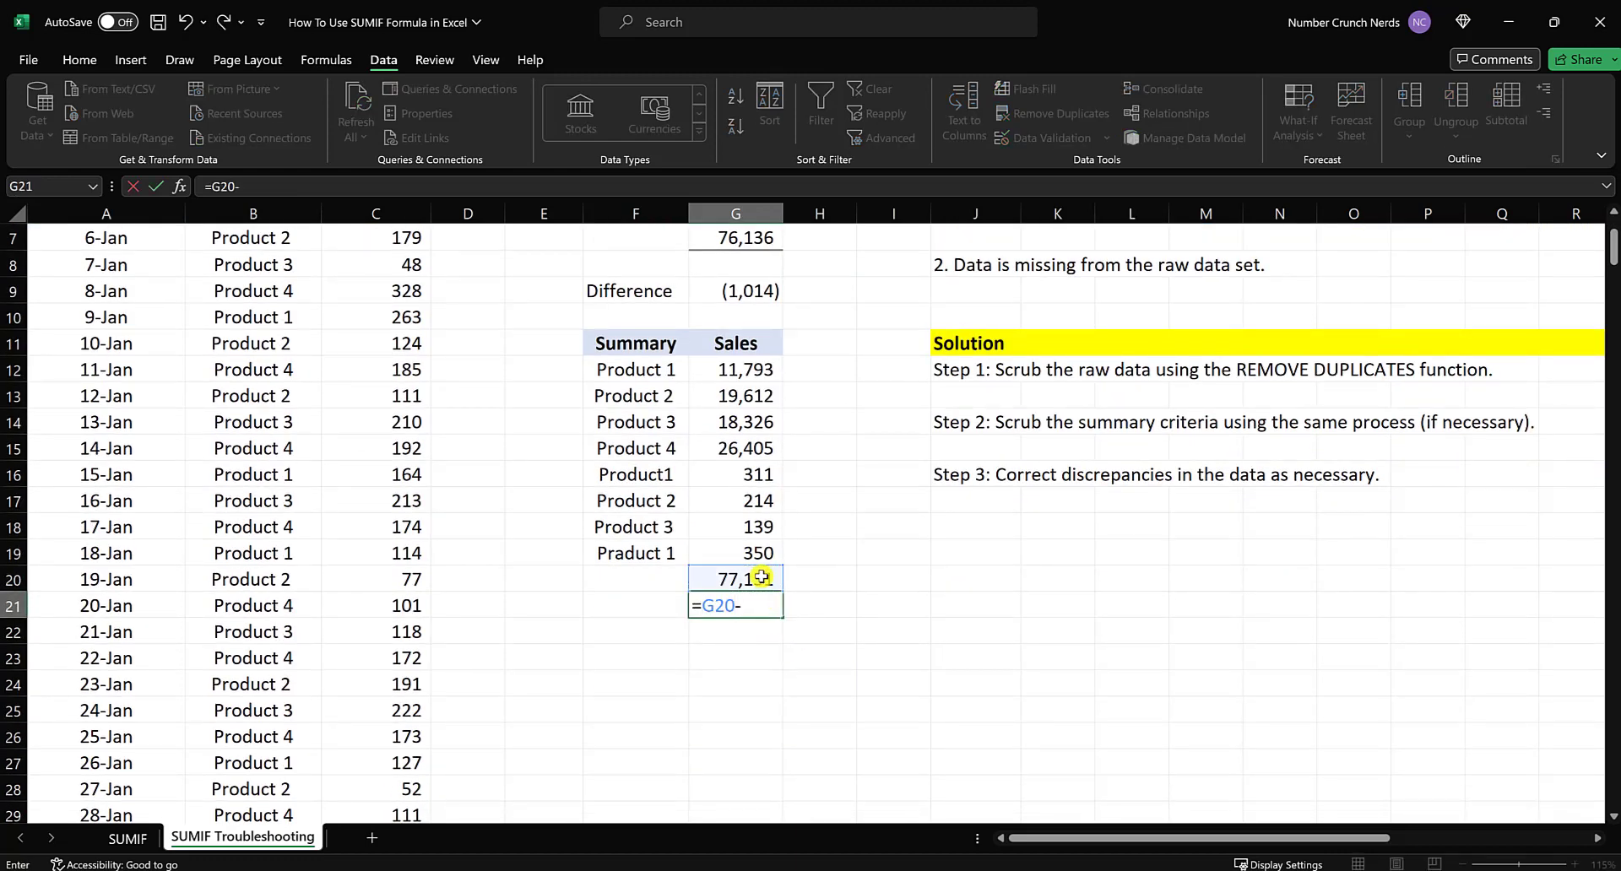
{"action": "left_click_drag", "start_coordinate": [1612, 243], "coordinate": [1572, 829]}
{"action": "left_click", "coordinate": [377, 783]}
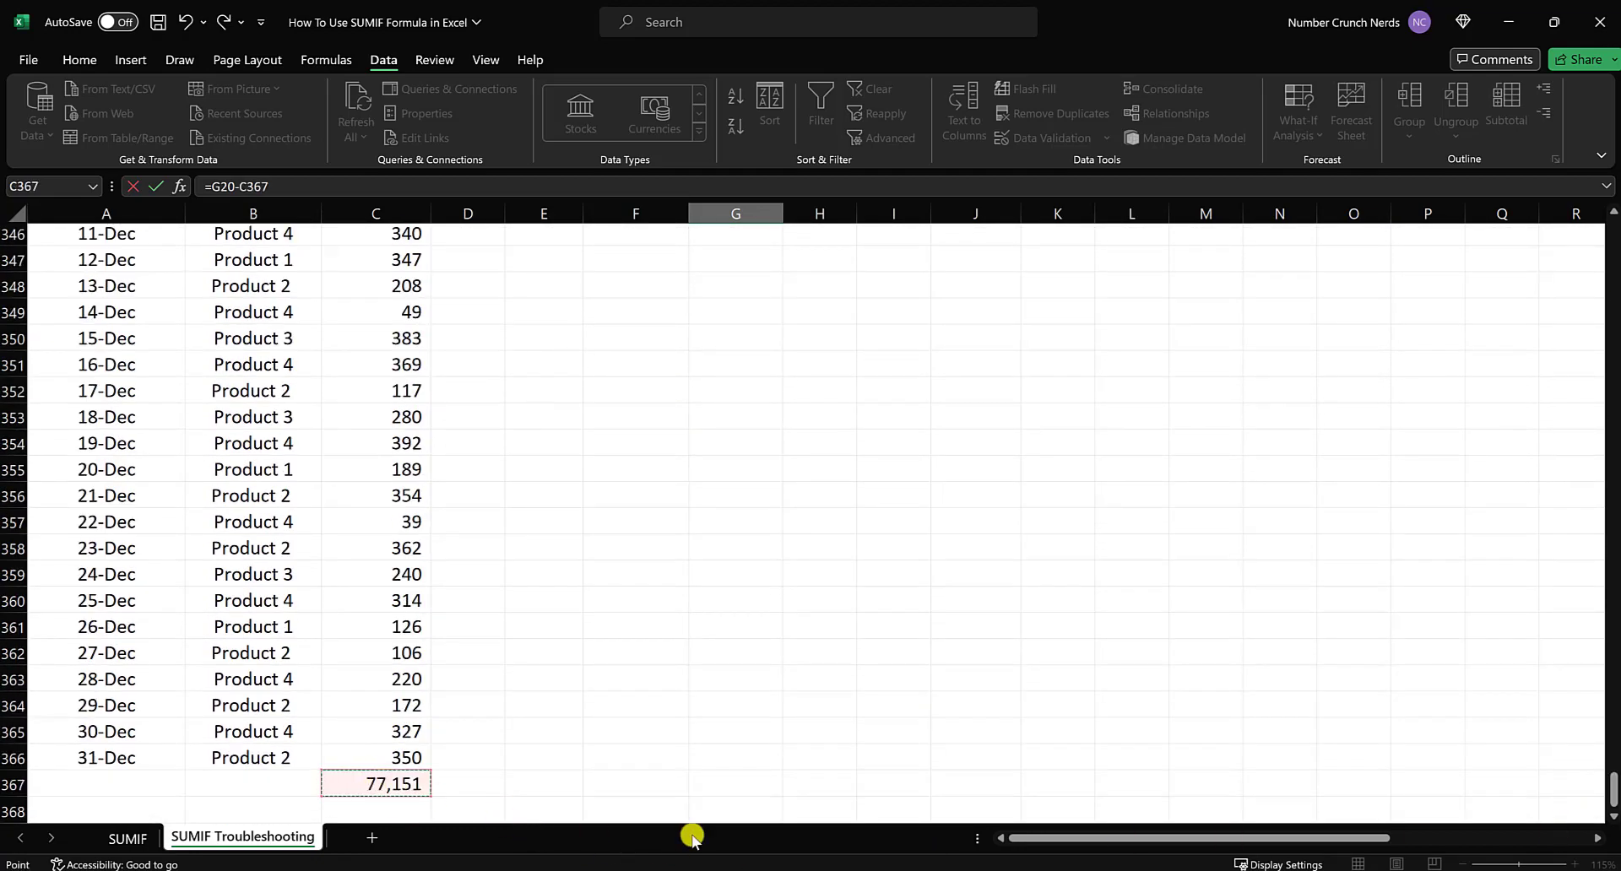
{"action": "key", "text": "Return"}
{"action": "scroll", "coordinate": [703, 818], "scroll_direction": "up", "scroll_amount": 2}
{"action": "key", "text": "ctrl+BackSpace"}
{"action": "scroll", "coordinate": [684, 557], "scroll_direction": "up", "scroll_amount": 5}
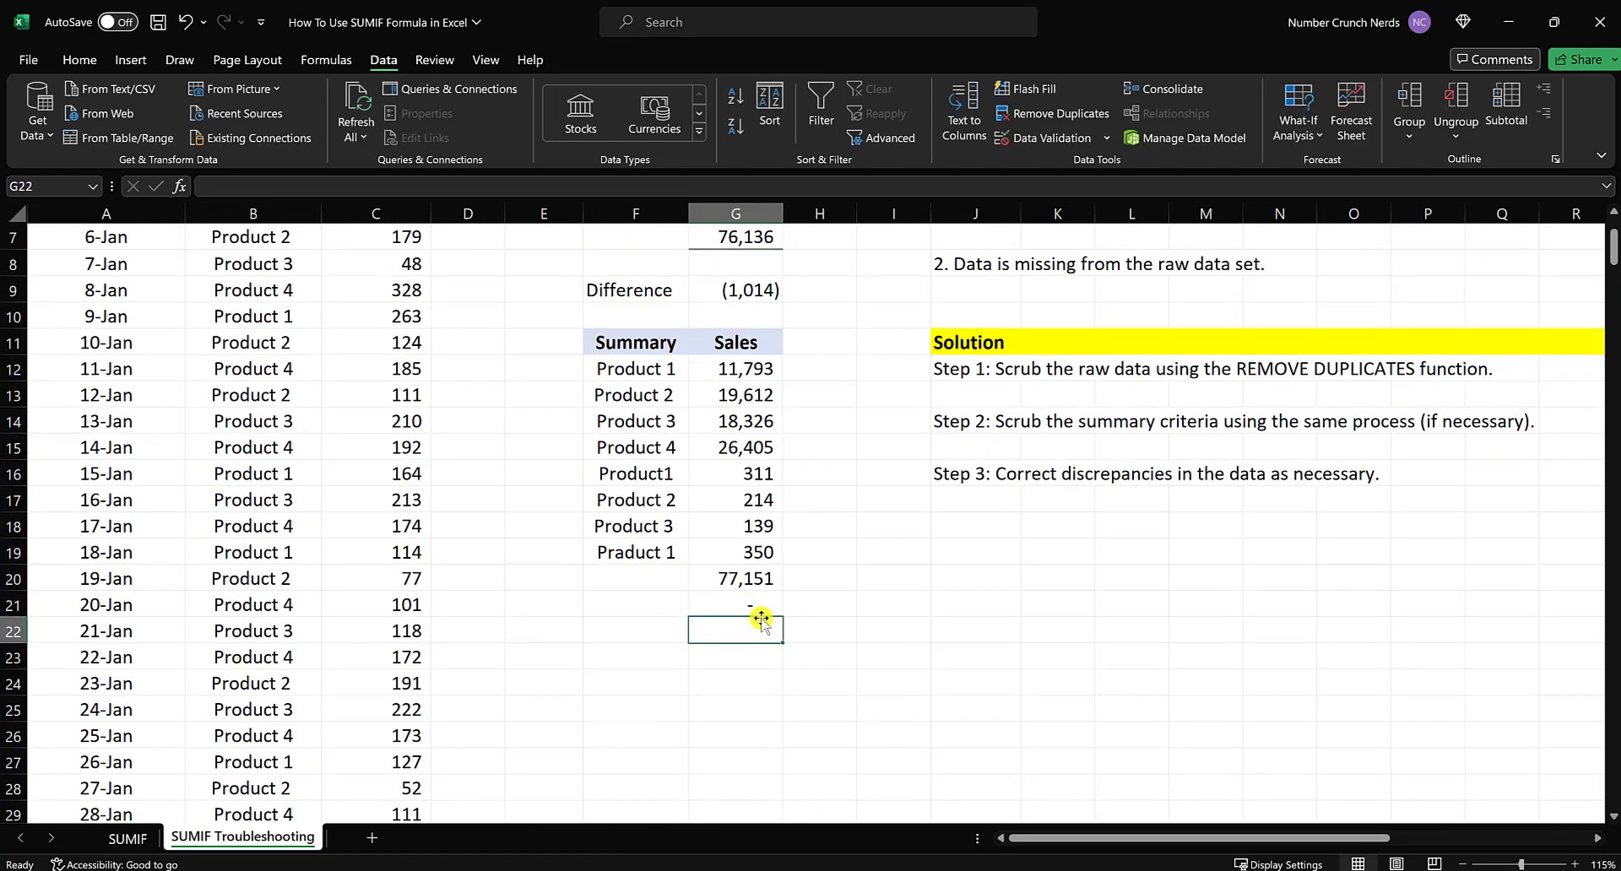
{"action": "left_click", "coordinate": [759, 608]}
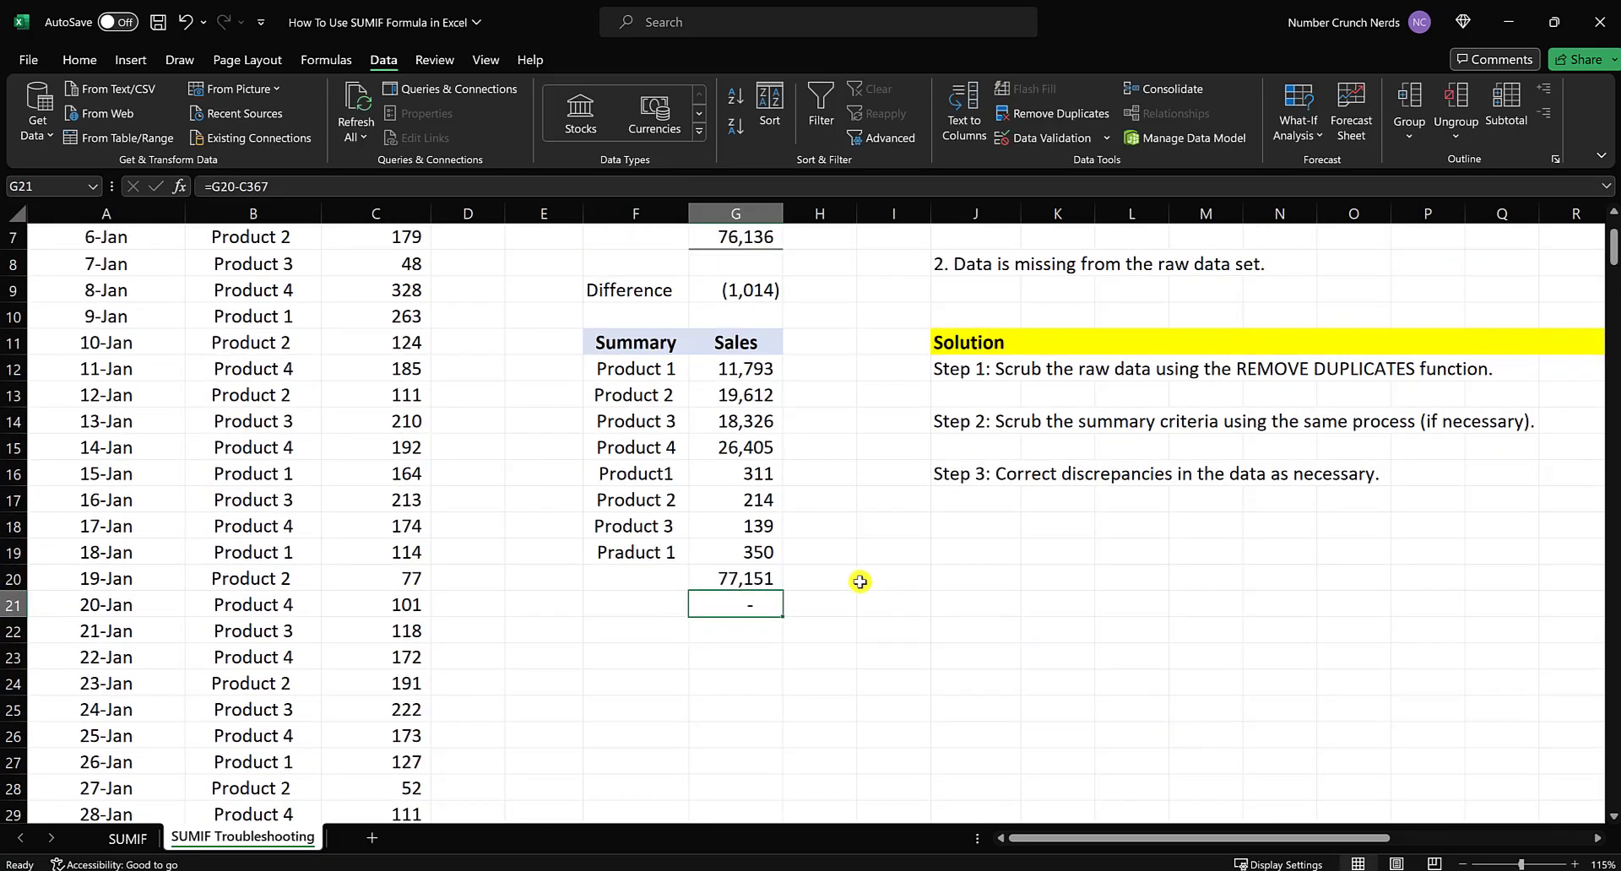
{"action": "left_click", "coordinate": [752, 553]}
{"action": "right_click", "coordinate": [752, 553]}
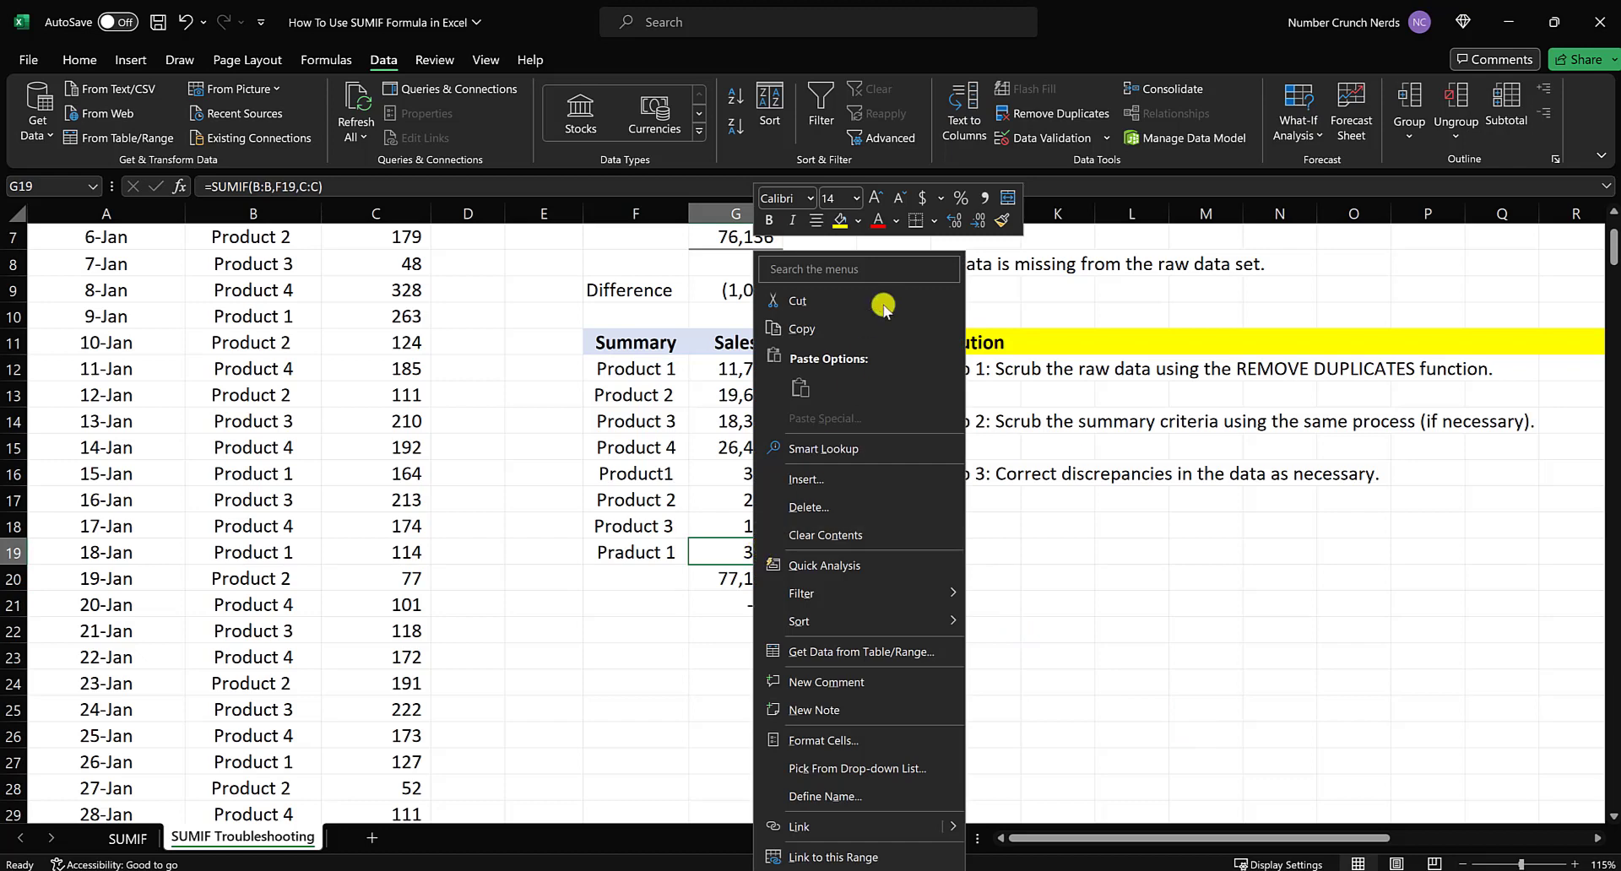
{"action": "key", "text": "Escape"}
{"action": "left_click", "coordinate": [964, 608]}
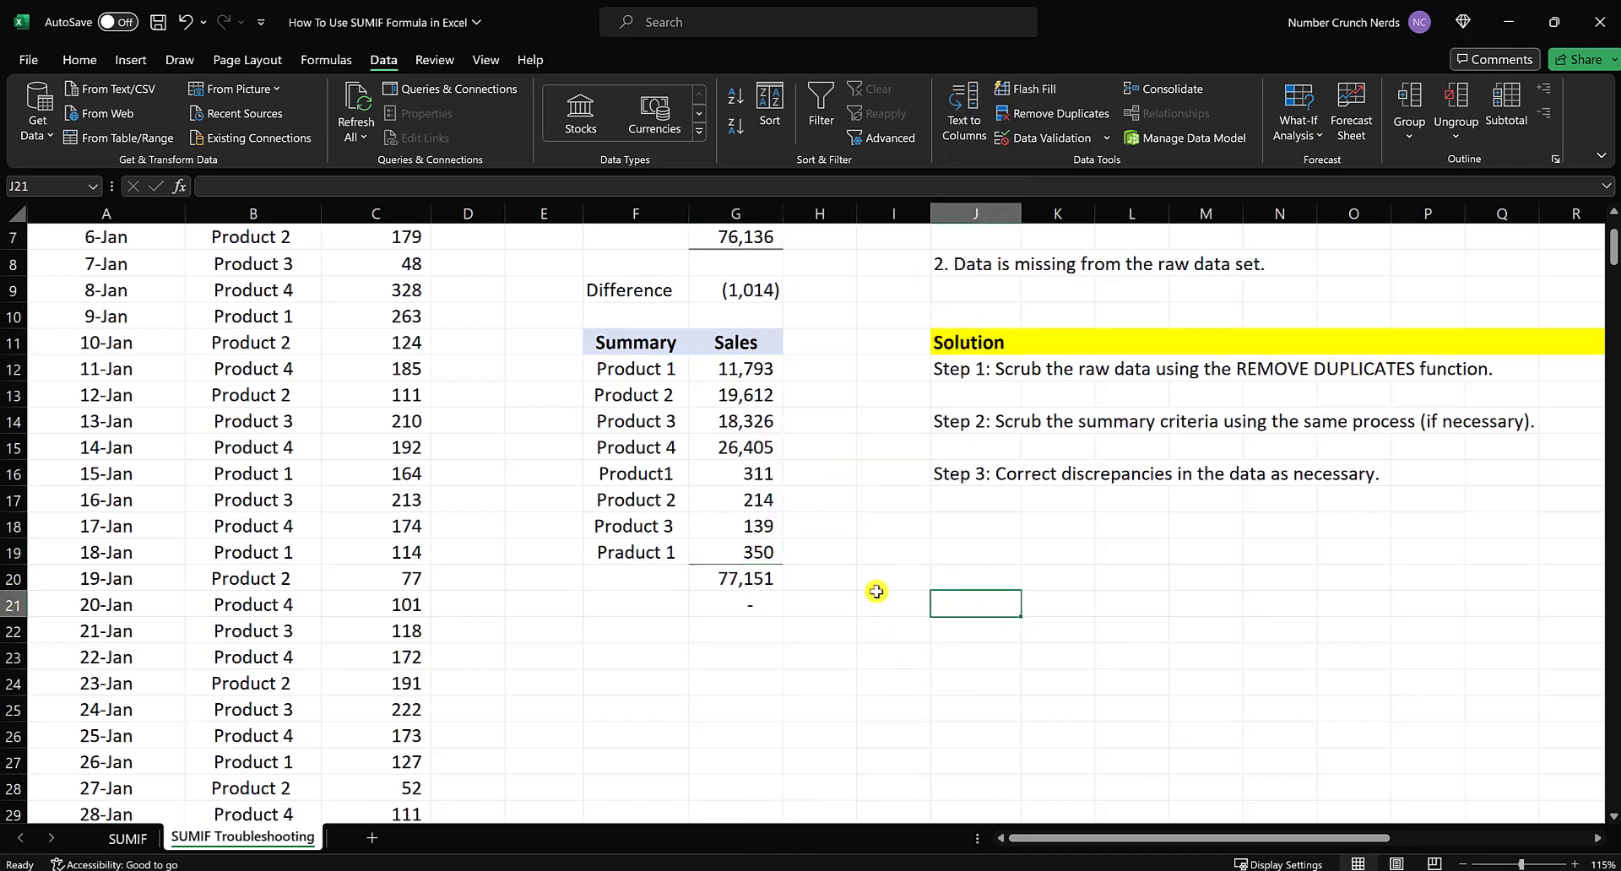
{"action": "left_click", "coordinate": [667, 484]}
{"action": "left_click_drag", "start_coordinate": [666, 489], "coordinate": [655, 550]}
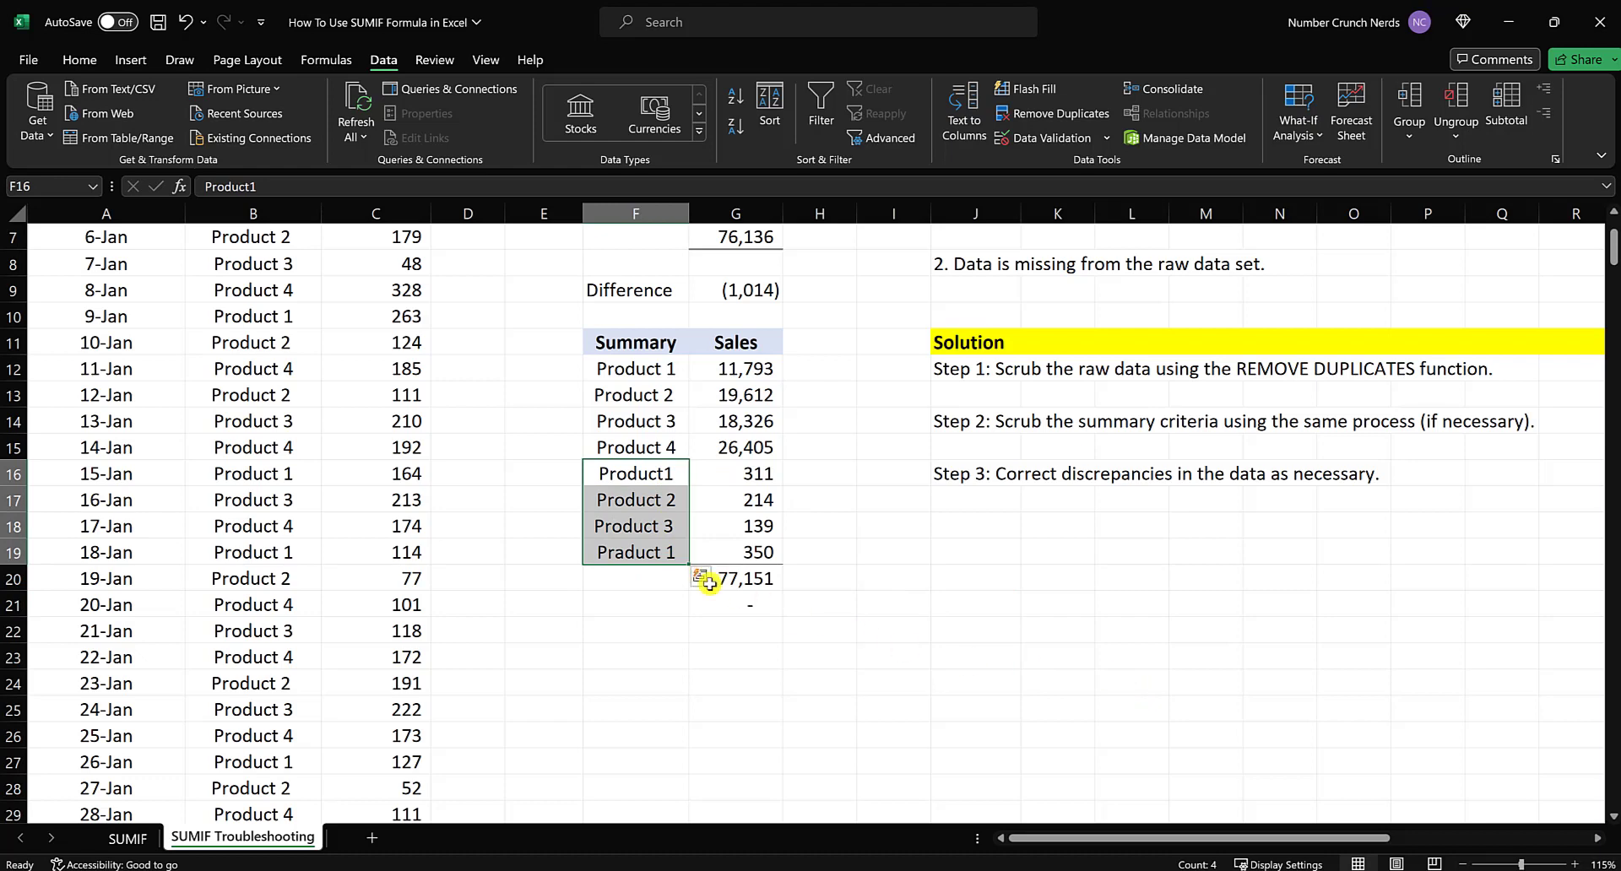
{"action": "left_click", "coordinate": [658, 555]}
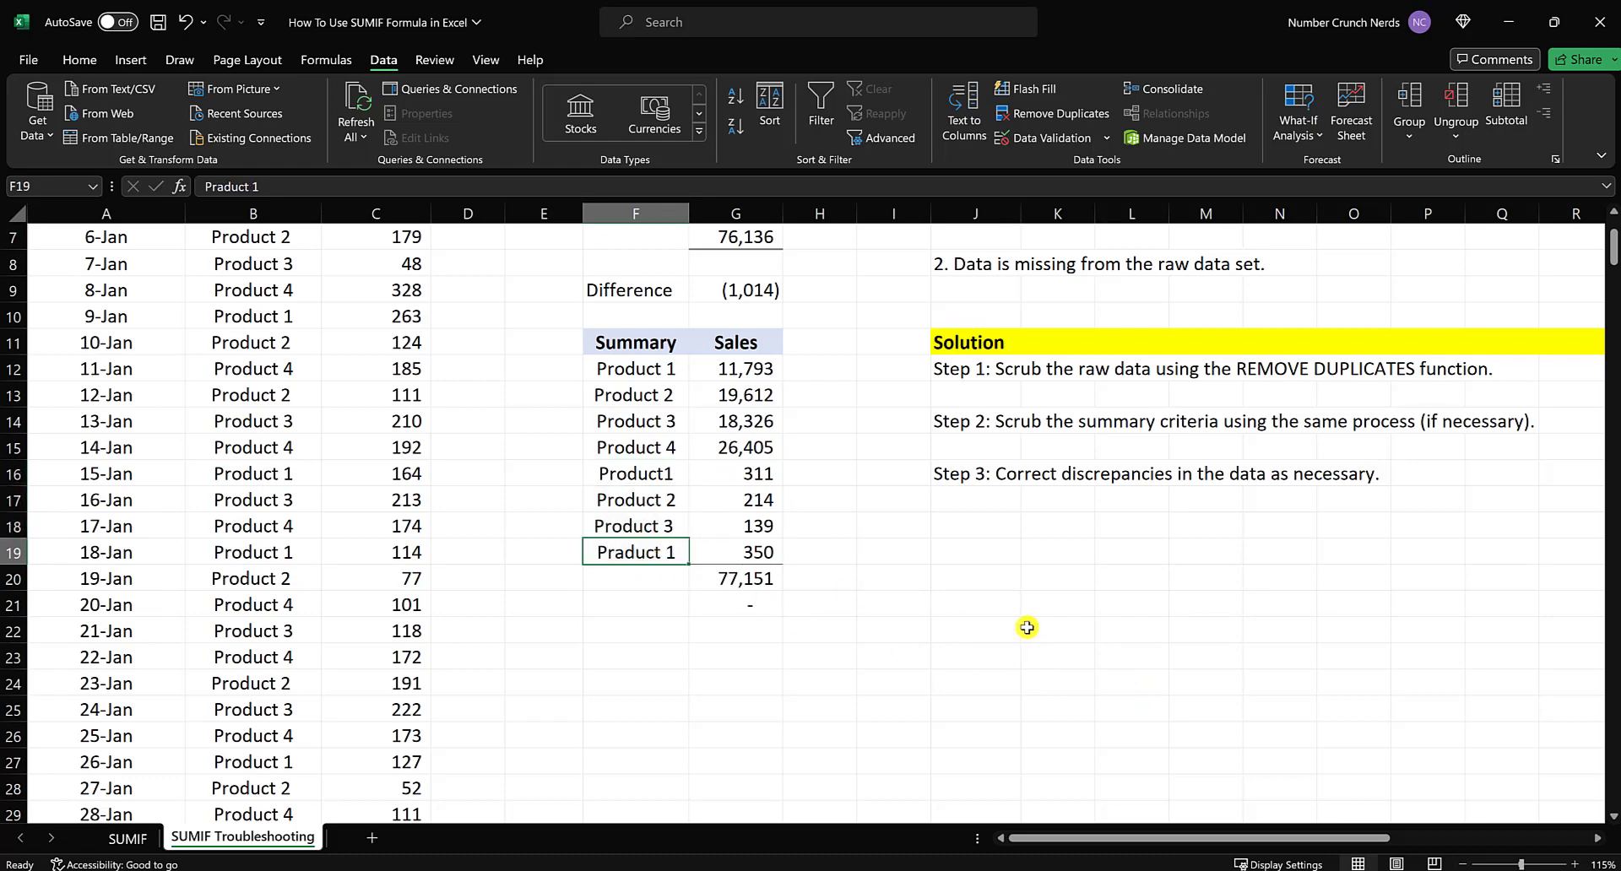
{"action": "left_click", "coordinate": [945, 577]}
{"action": "scroll", "coordinate": [497, 556], "scroll_direction": "up", "scroll_amount": 1}
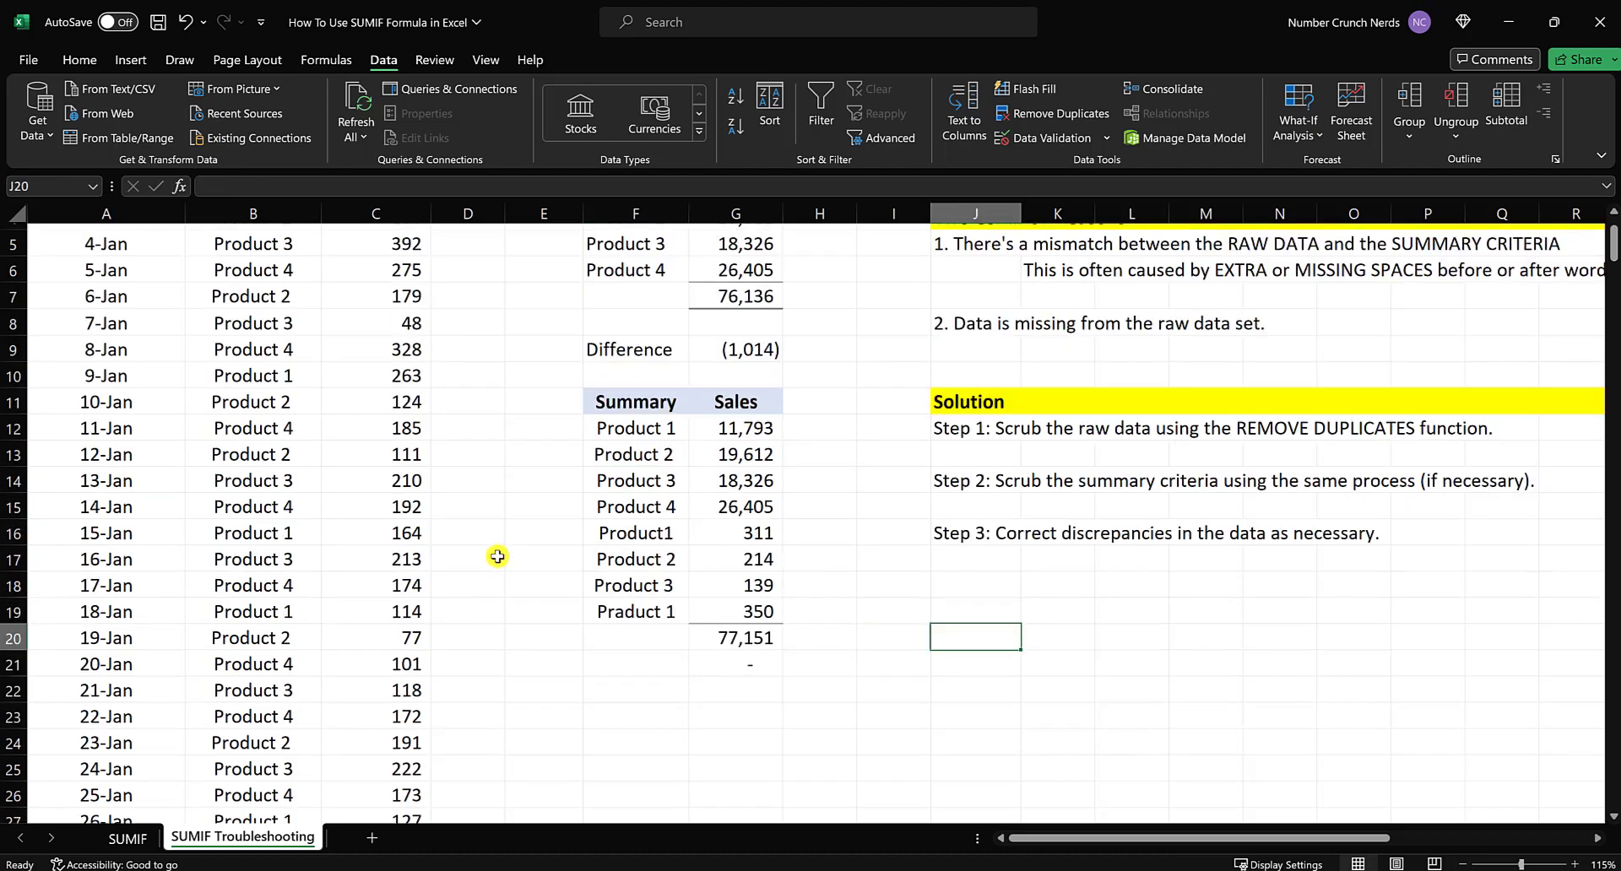
{"action": "scroll", "coordinate": [497, 556], "scroll_direction": "up", "scroll_amount": 2}
{"action": "left_click", "coordinate": [253, 213]}
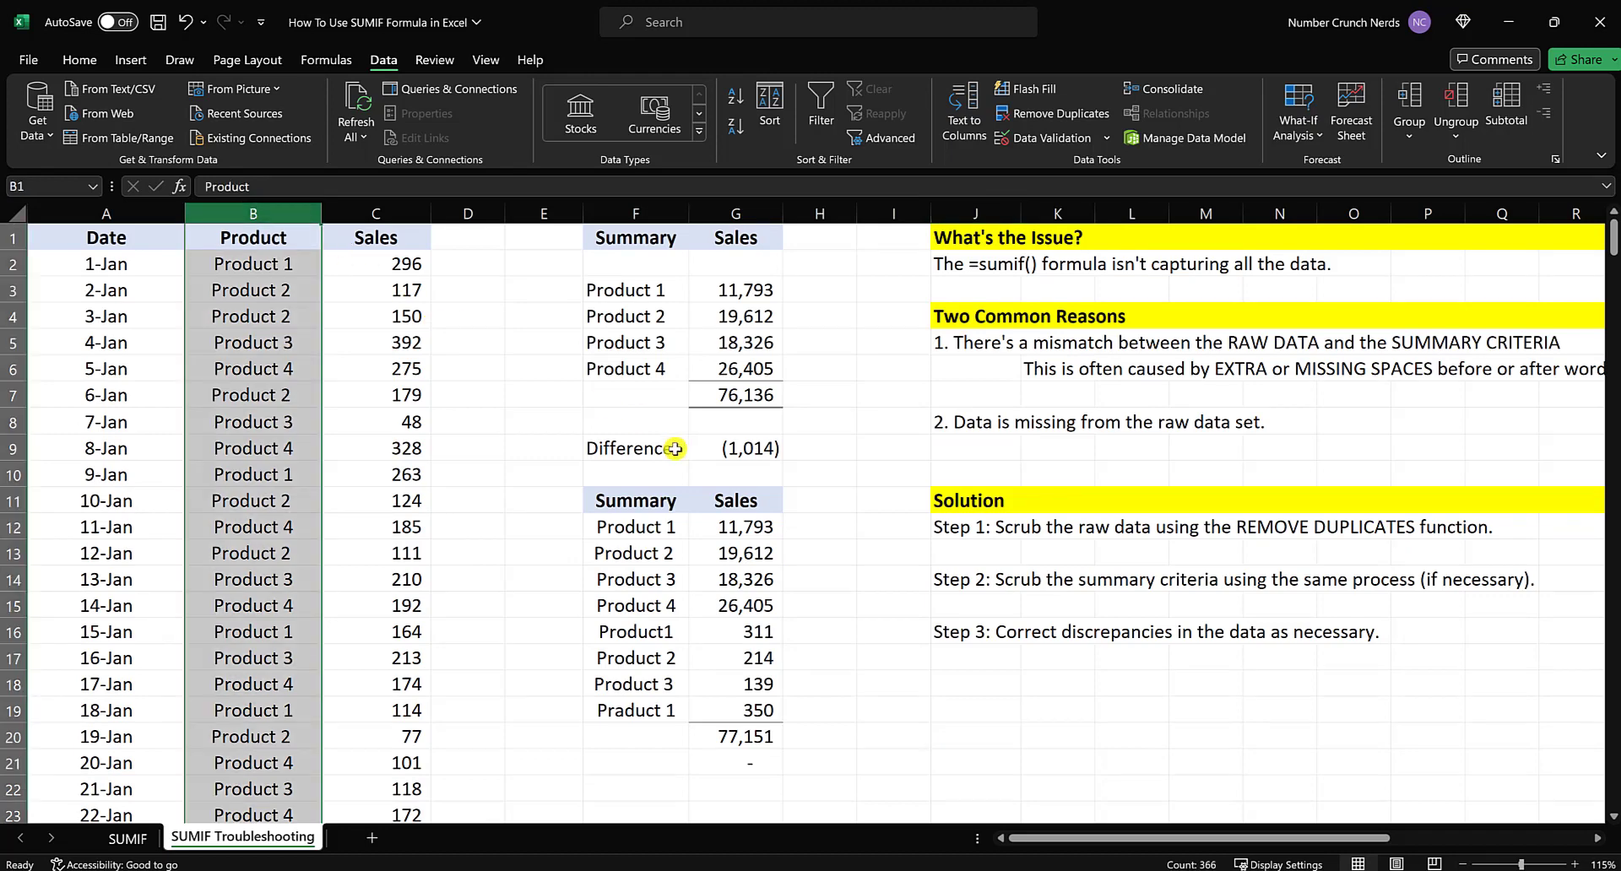
{"action": "left_click_drag", "start_coordinate": [654, 633], "coordinate": [652, 700]}
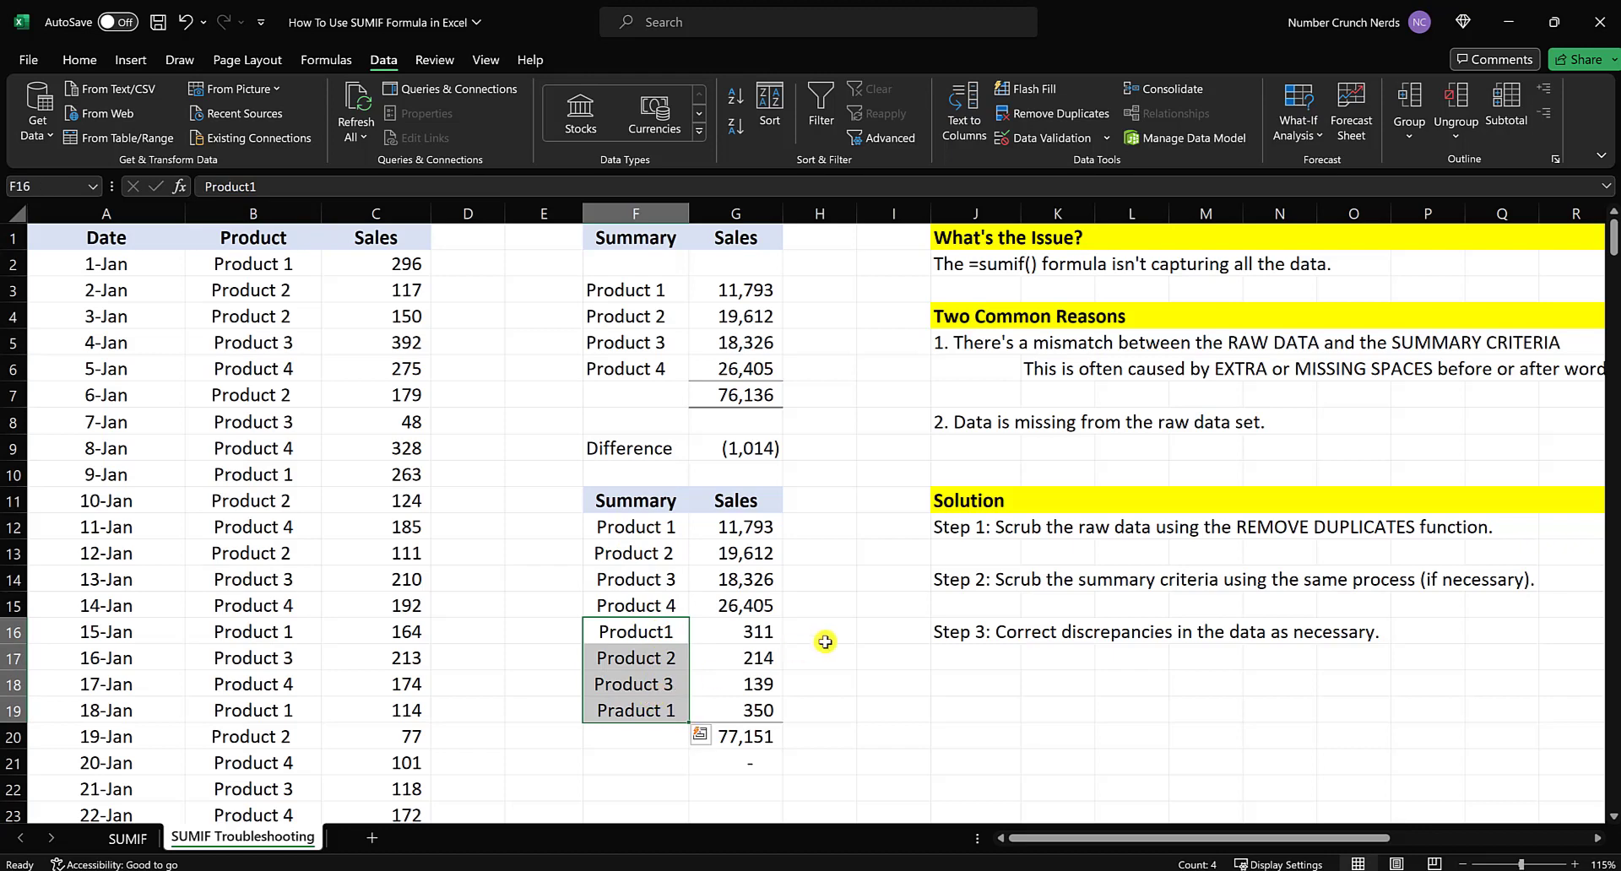
{"action": "left_click", "coordinate": [845, 636]}
{"action": "scroll", "coordinate": [760, 541], "scroll_direction": "down", "scroll_amount": 1}
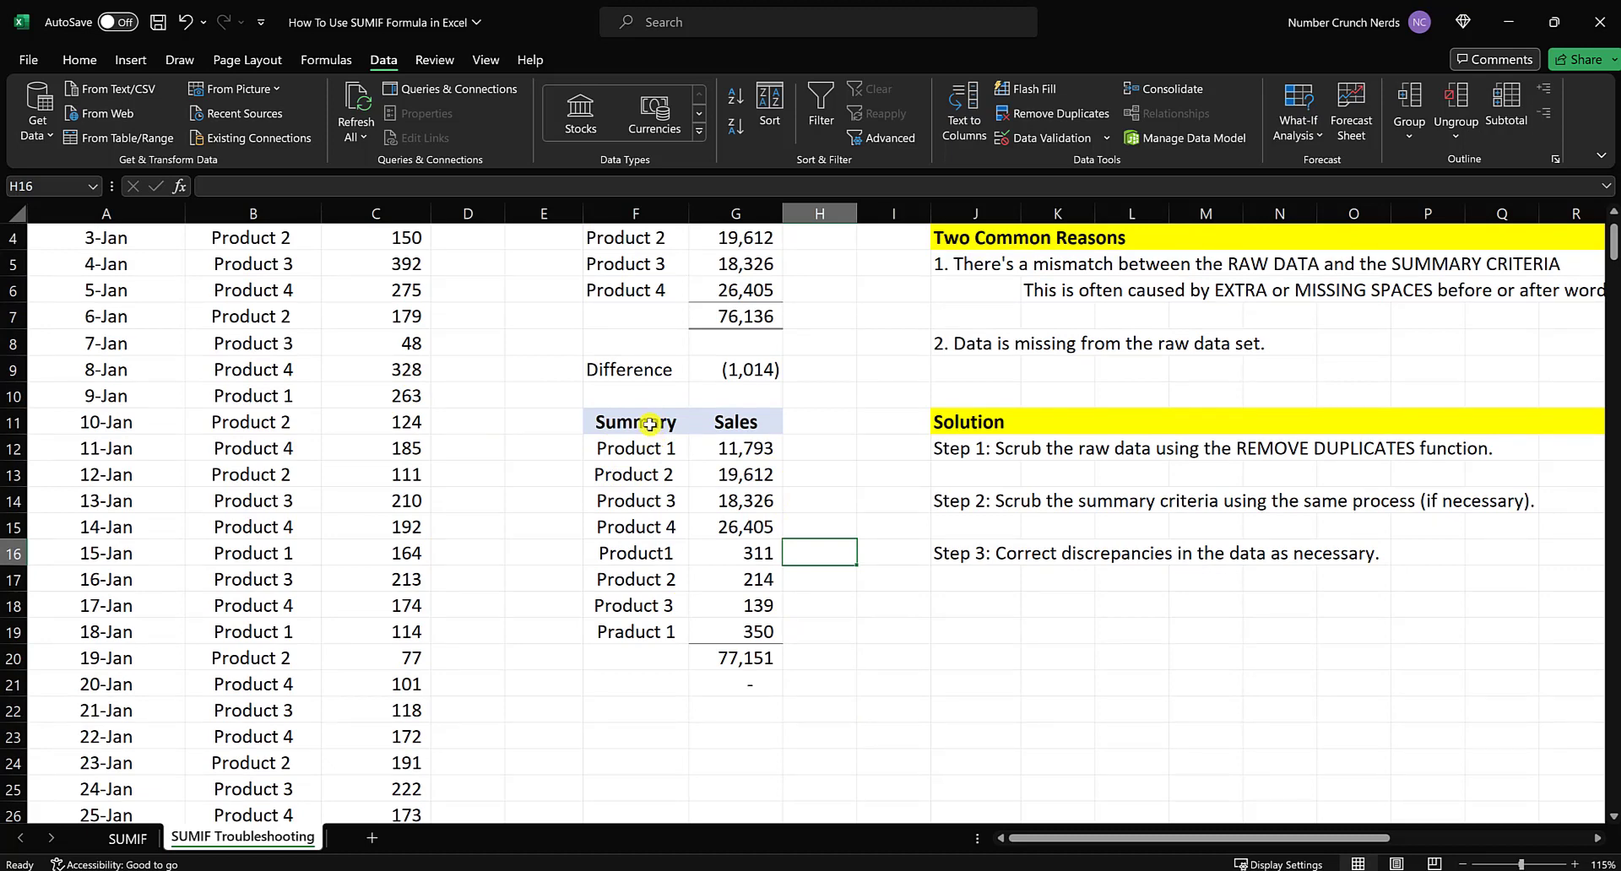
Copy the Summary/Sales table F11:G15 and paste it starting at F23
{"action": "left_click_drag", "start_coordinate": [649, 424], "coordinate": [724, 526]}
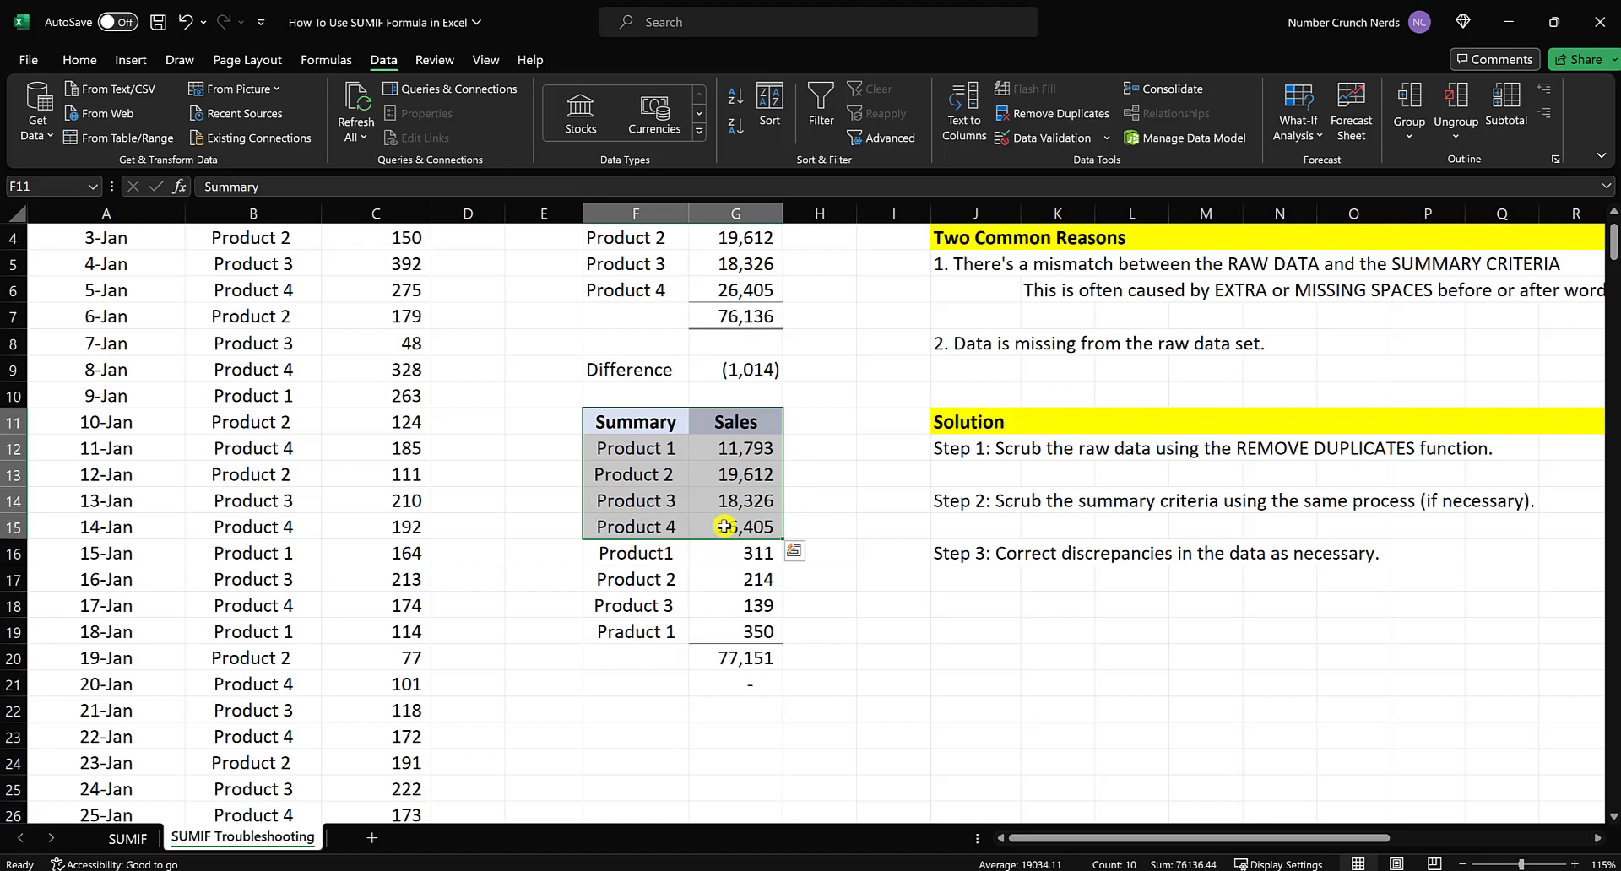
{"action": "key", "text": "ctrl+c"}
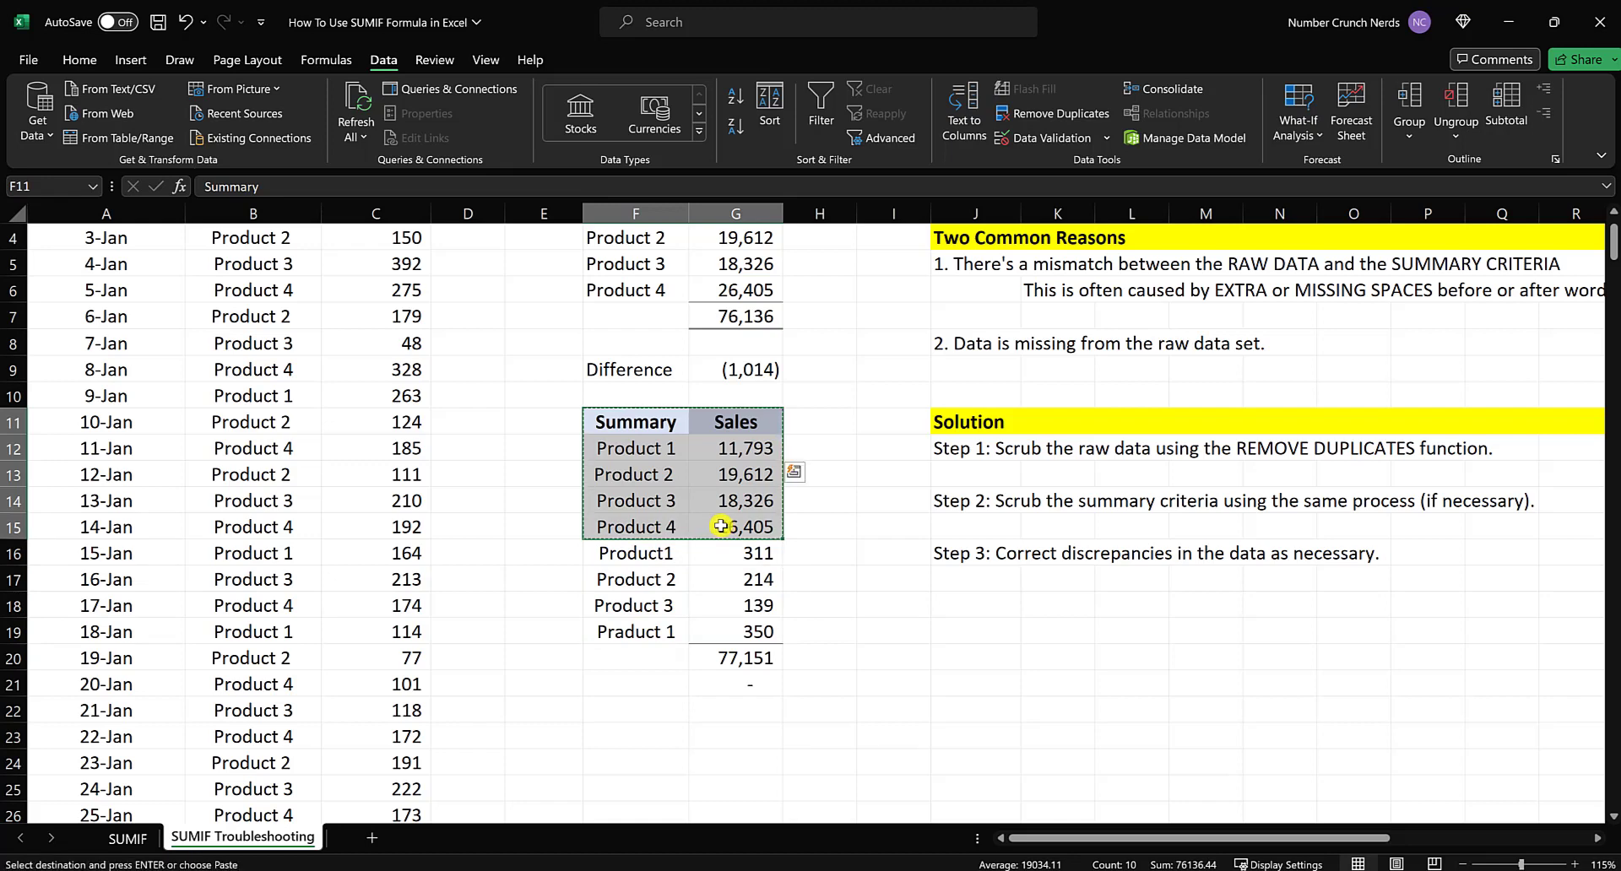
{"action": "scroll", "coordinate": [666, 528], "scroll_direction": "down", "scroll_amount": 1}
{"action": "left_click", "coordinate": [643, 634]}
{"action": "left_click", "coordinate": [634, 655]}
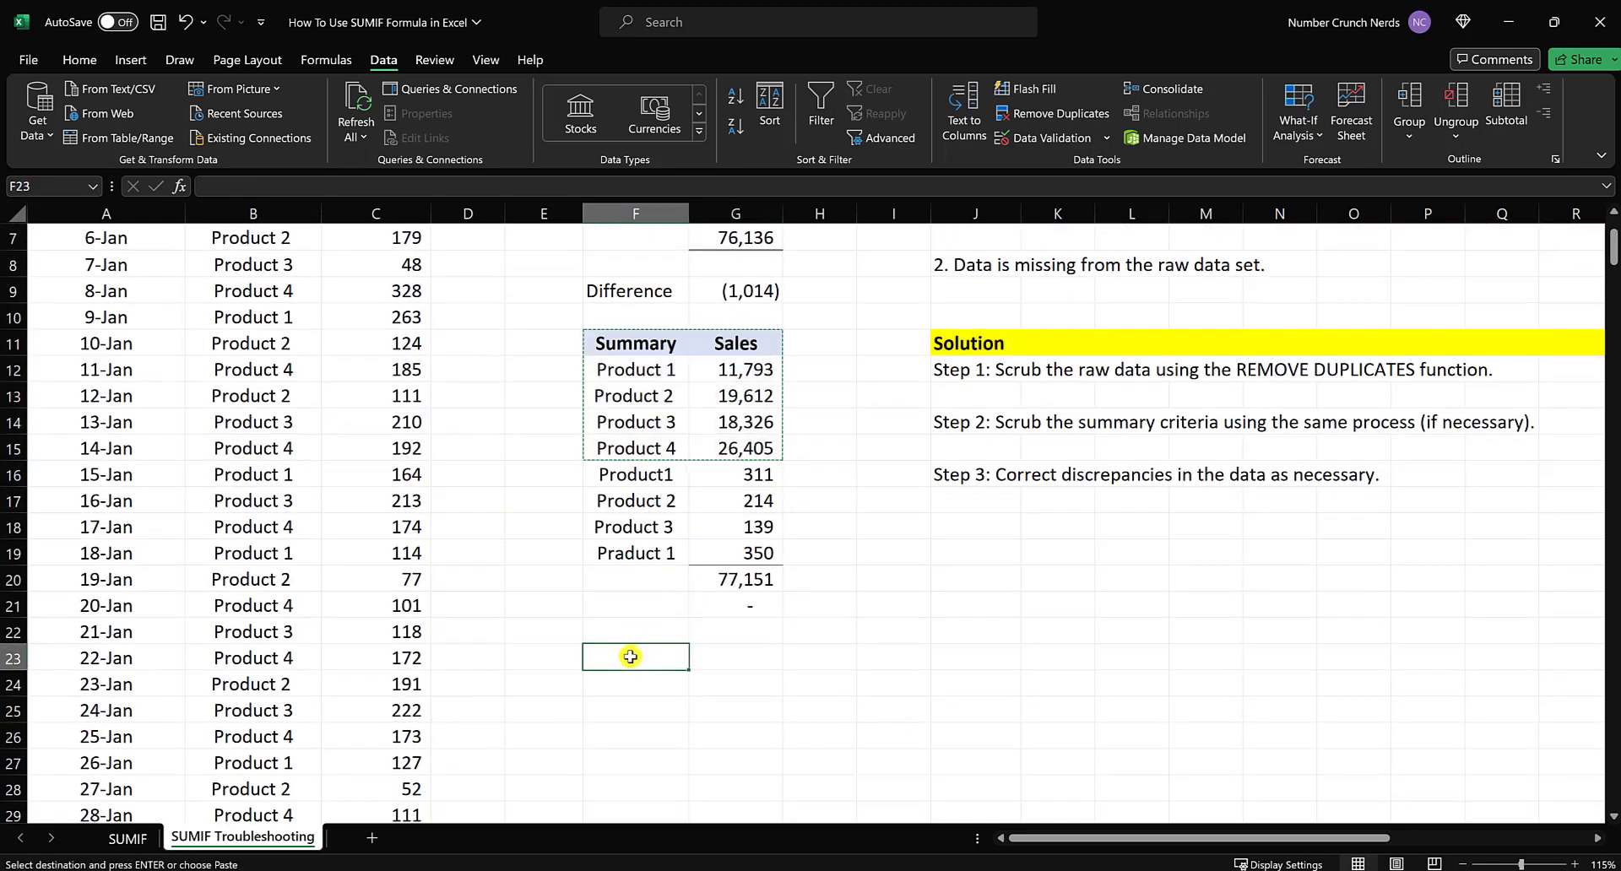
{"action": "key", "text": "ctrl+v"}
{"action": "left_click", "coordinate": [911, 652]}
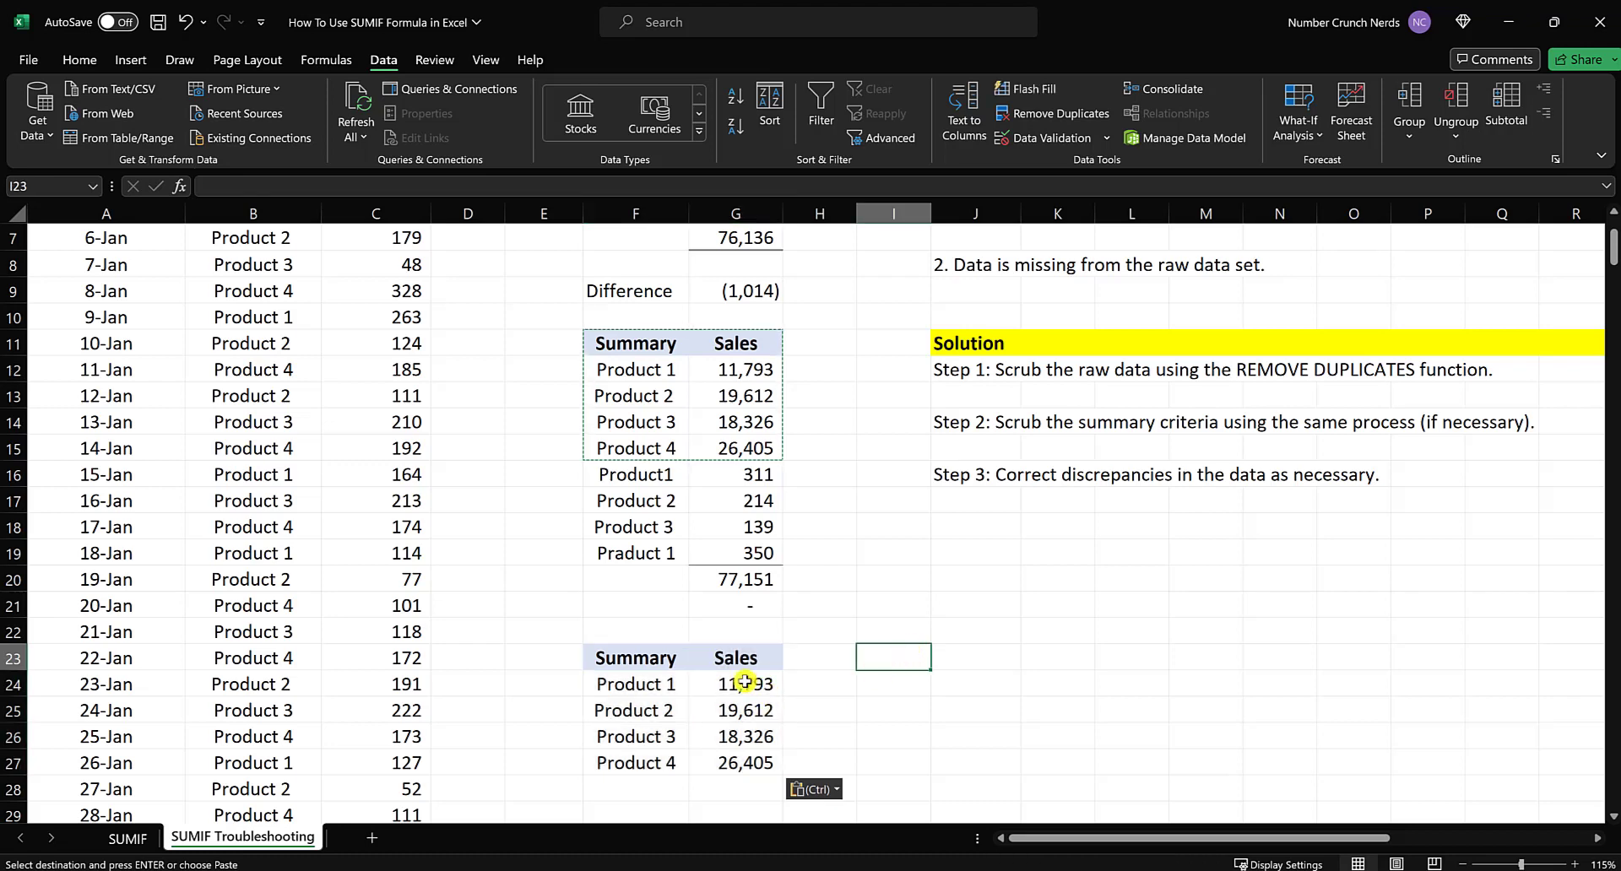
Set G24 to =G12+G16+G19 so Product 1 totals 12,454
{"action": "left_click", "coordinate": [745, 685]}
{"action": "type", "text": "="}
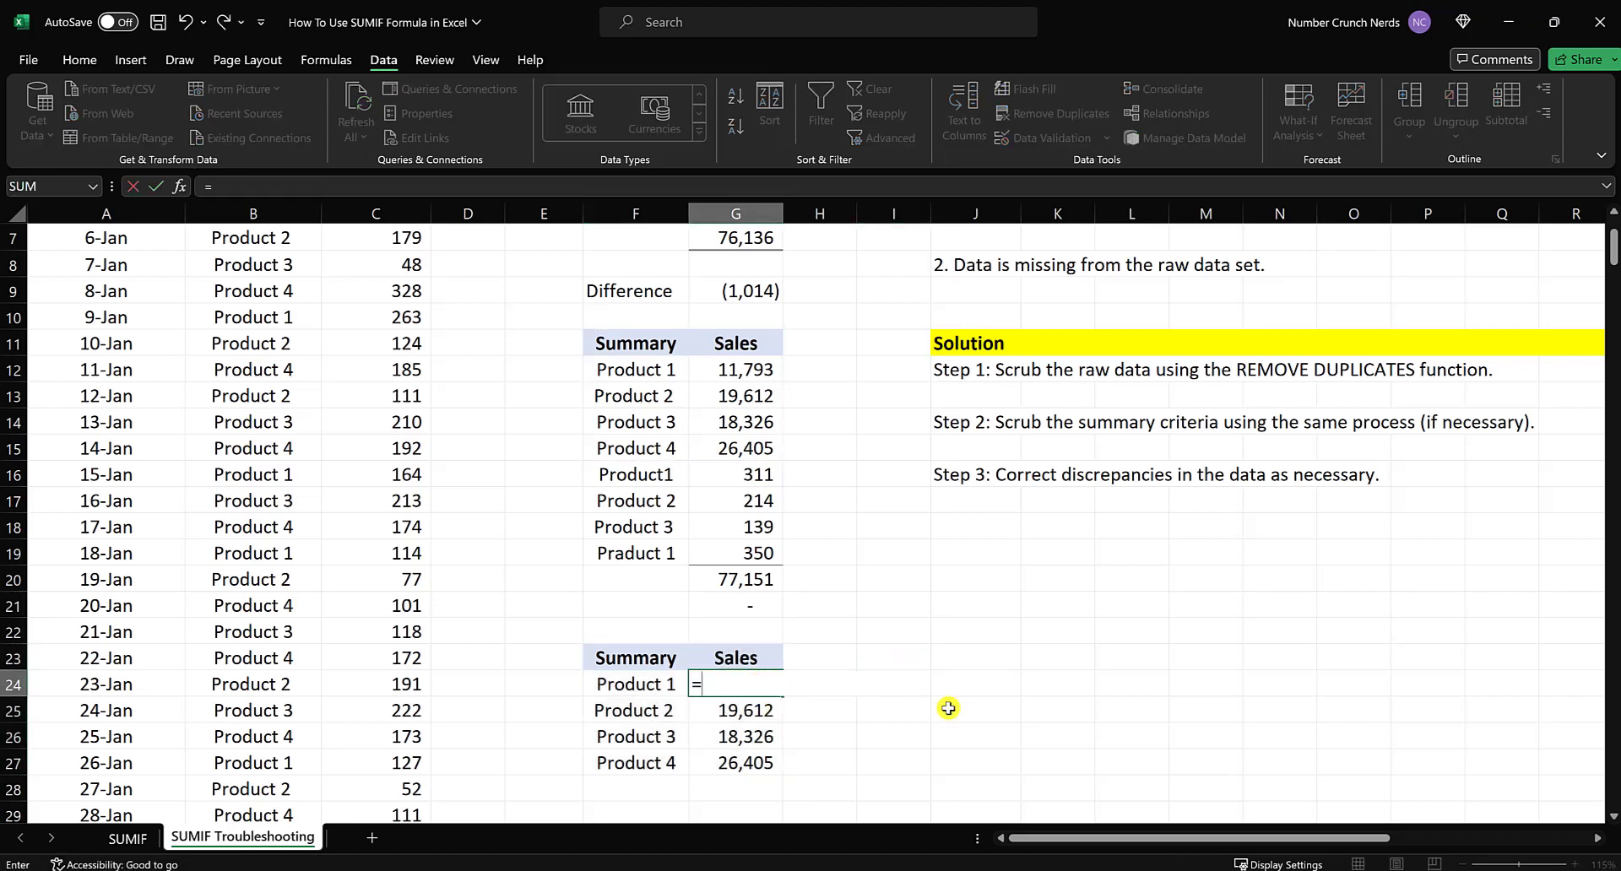
{"action": "left_click", "coordinate": [735, 369]}
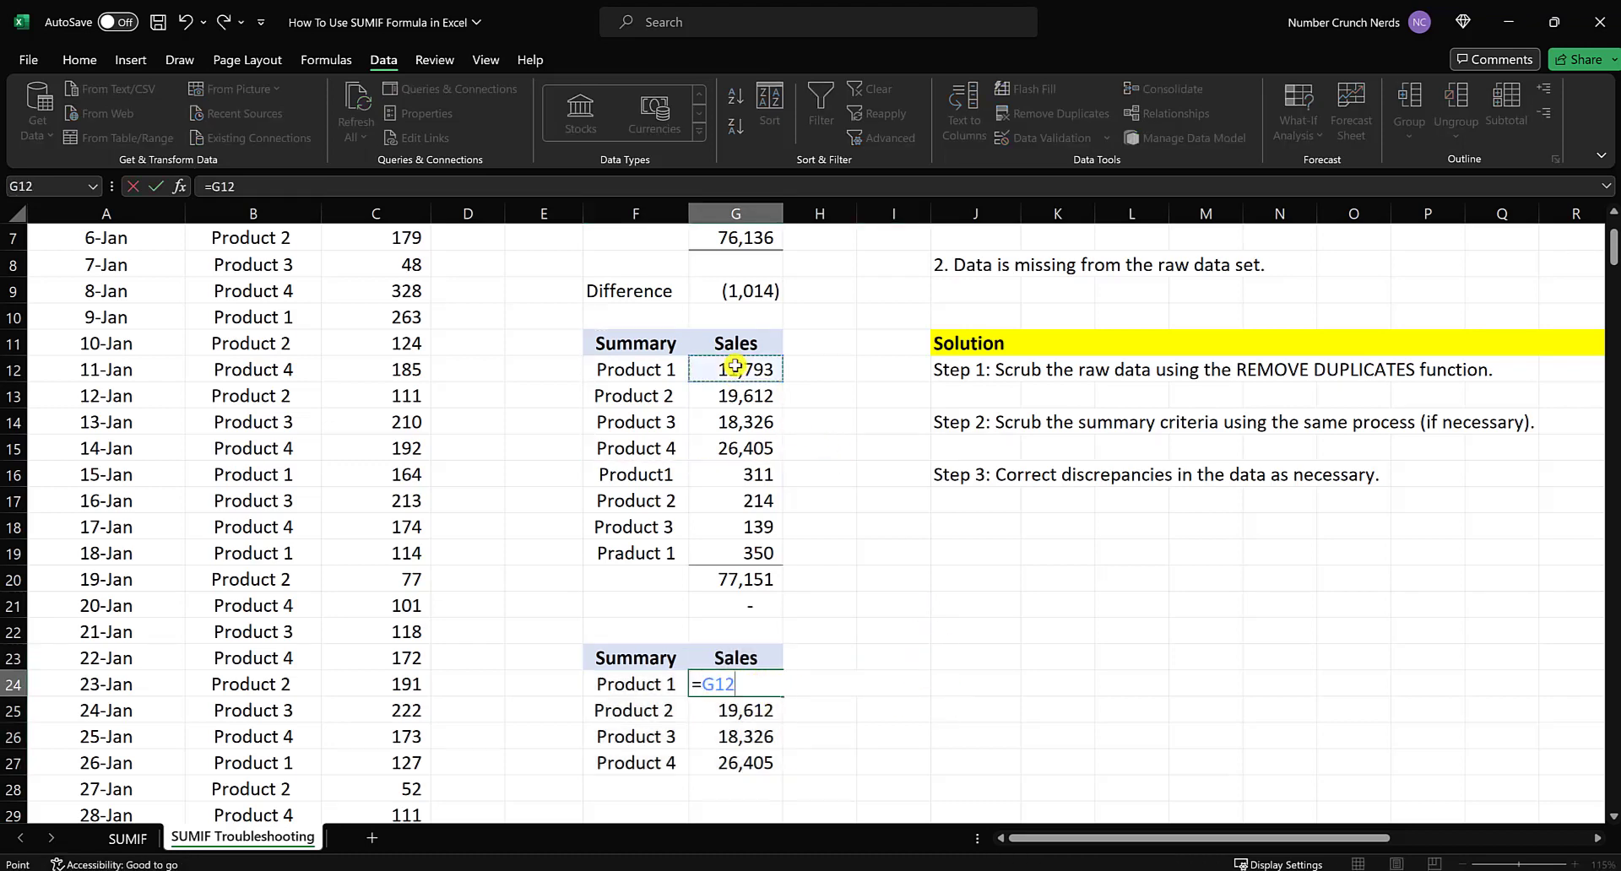
{"action": "type", "text": "+"}
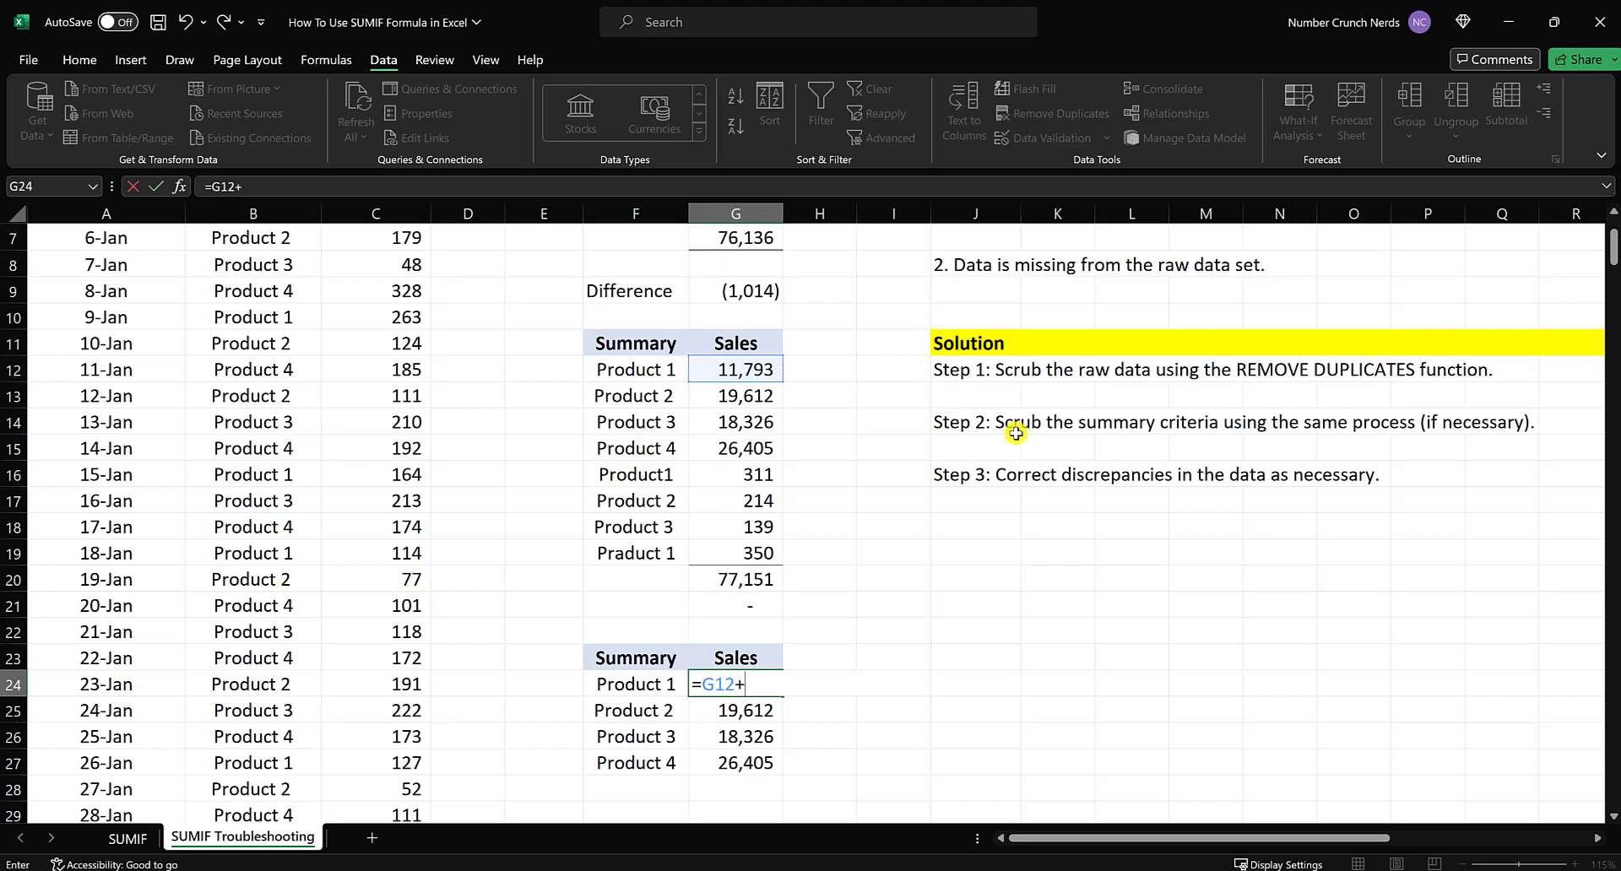
{"action": "left_click", "coordinate": [748, 473]}
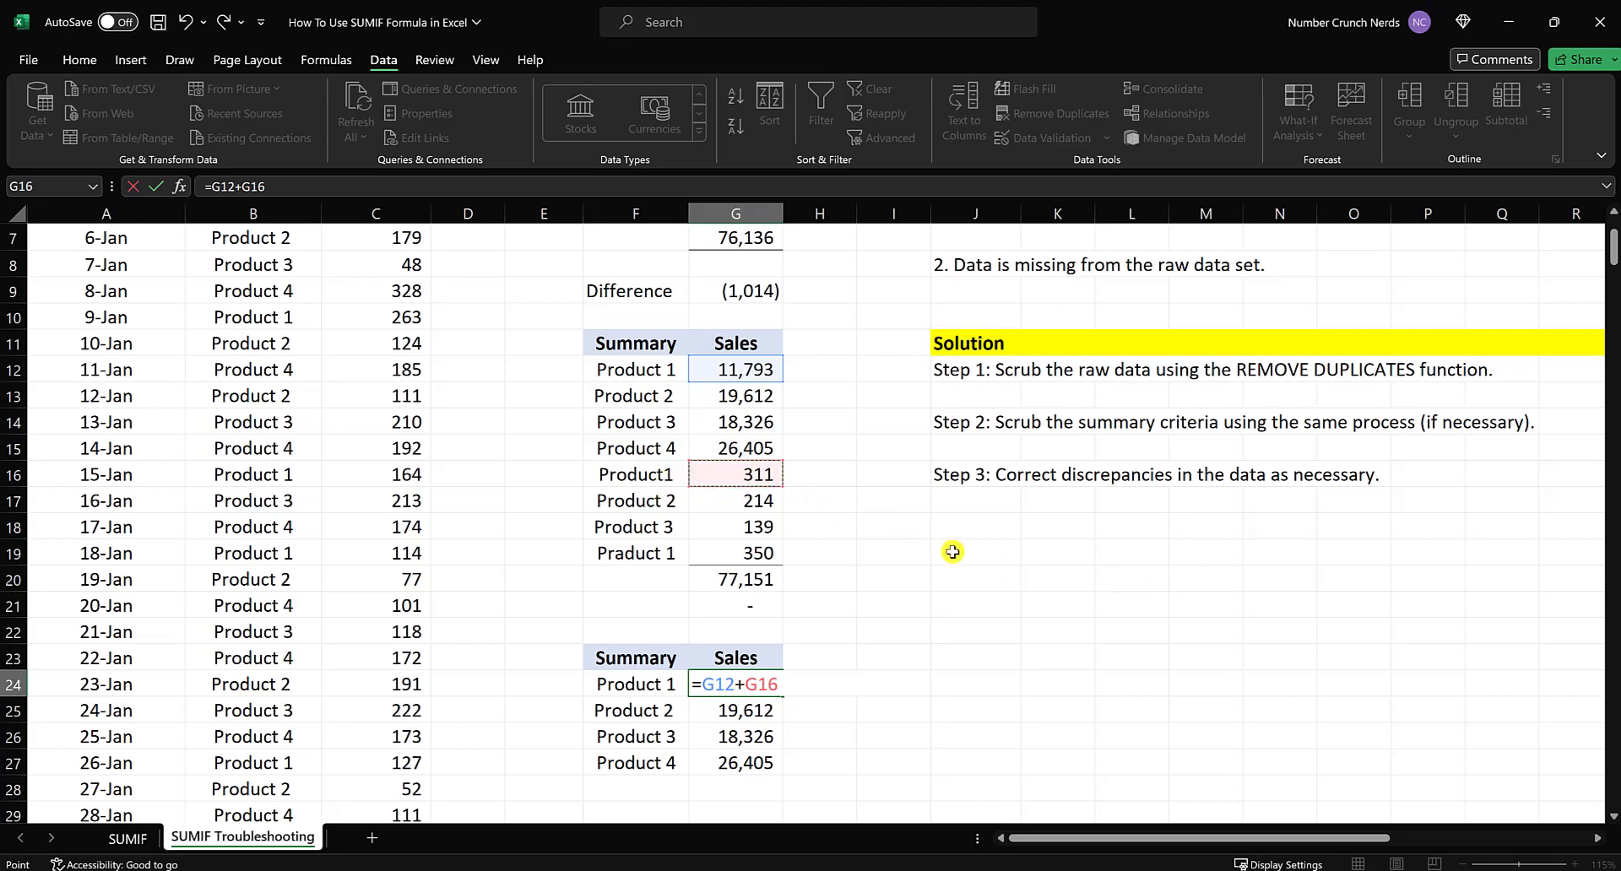
{"action": "type", "text": "+"}
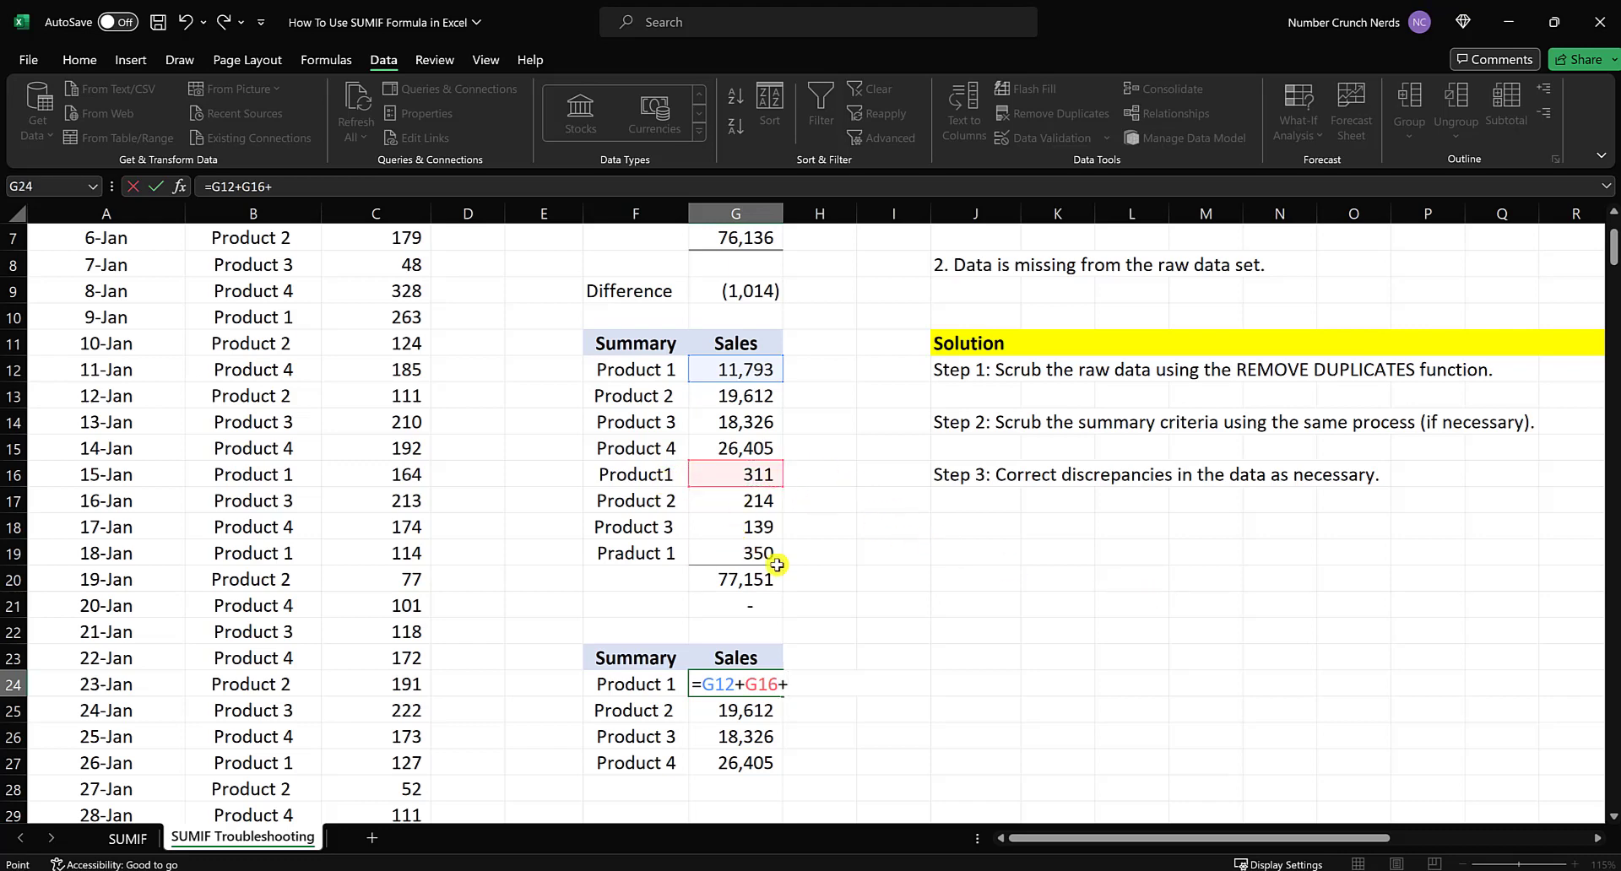
{"action": "left_click", "coordinate": [764, 557]}
{"action": "key", "text": "Return"}
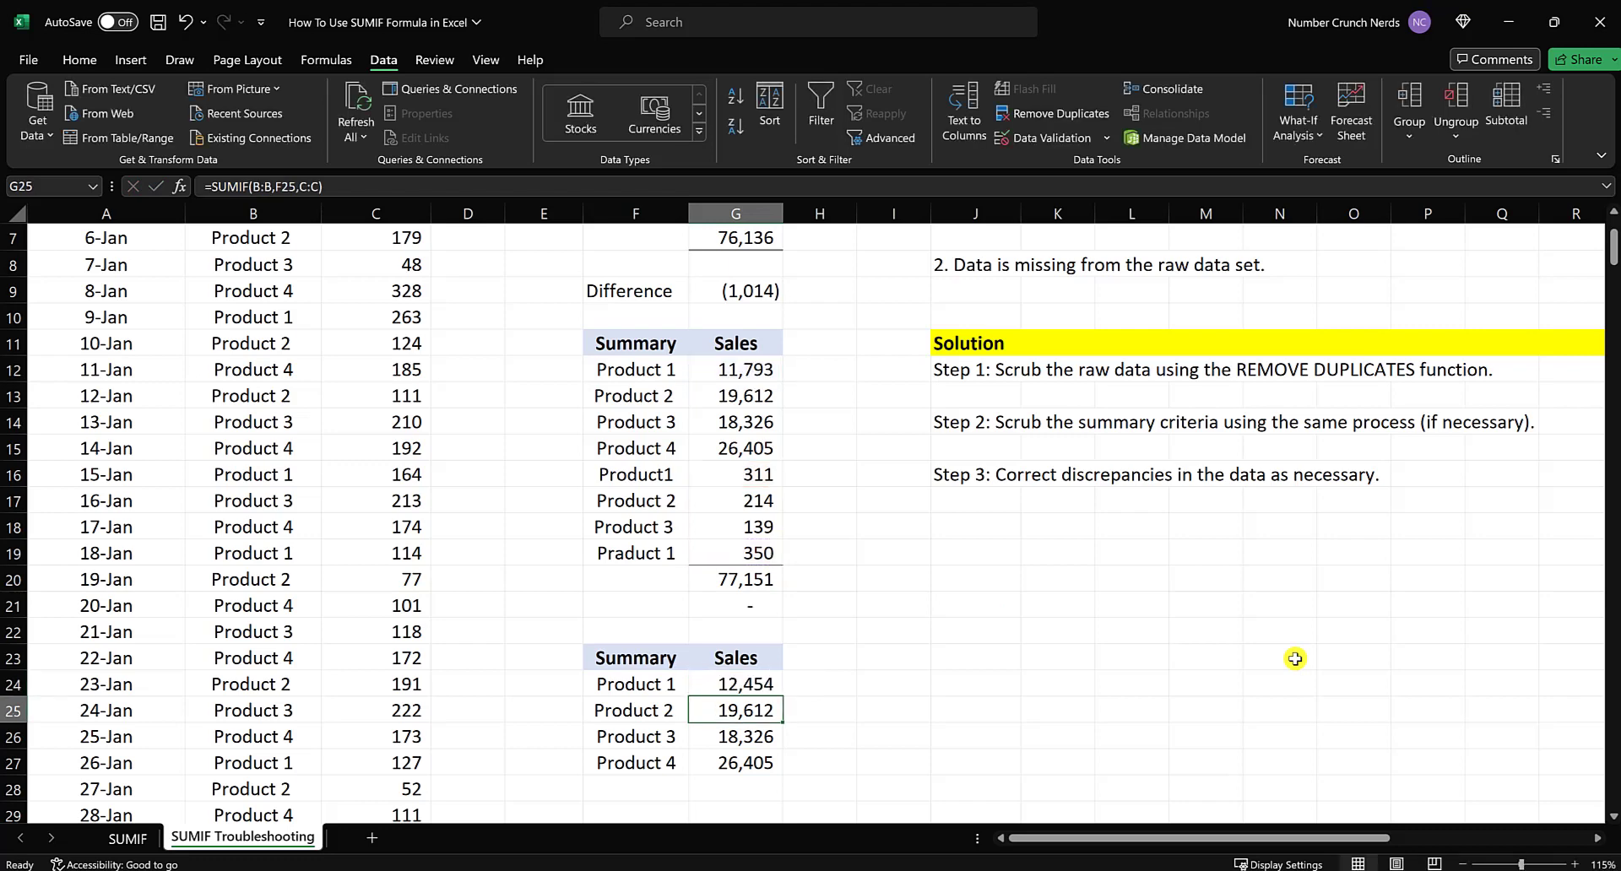
Set G25 to =G13+G17 and G26 to =G14+G18, giving 19,826 and 18,465
{"action": "type", "text": "="}
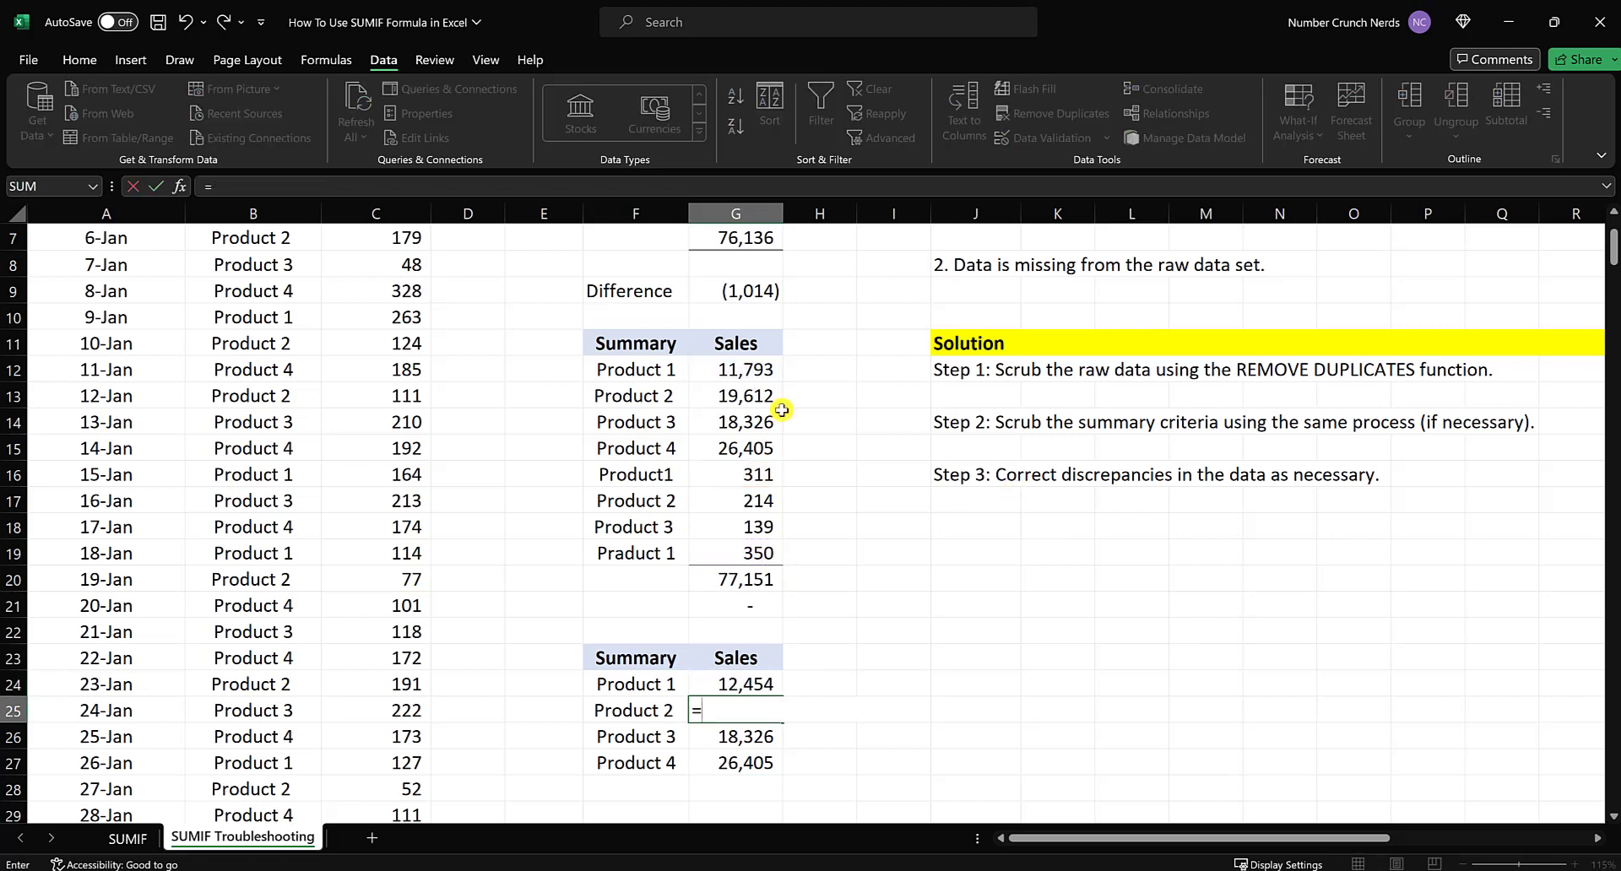
{"action": "left_click", "coordinate": [765, 396]}
{"action": "type", "text": "+"}
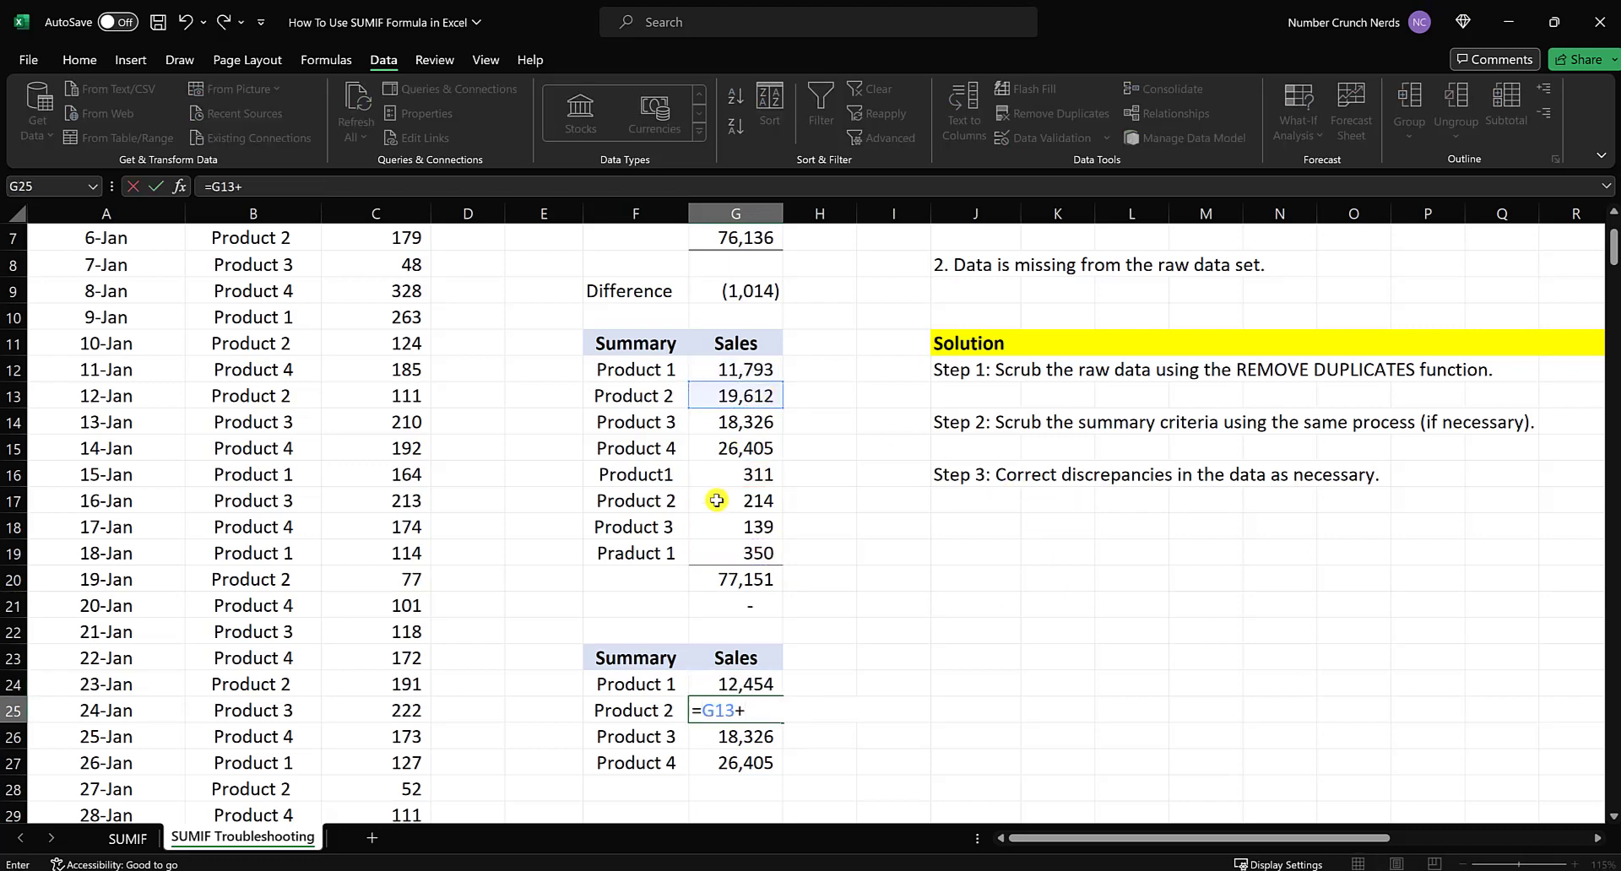
{"action": "left_click", "coordinate": [750, 501]}
{"action": "key", "text": "Return"}
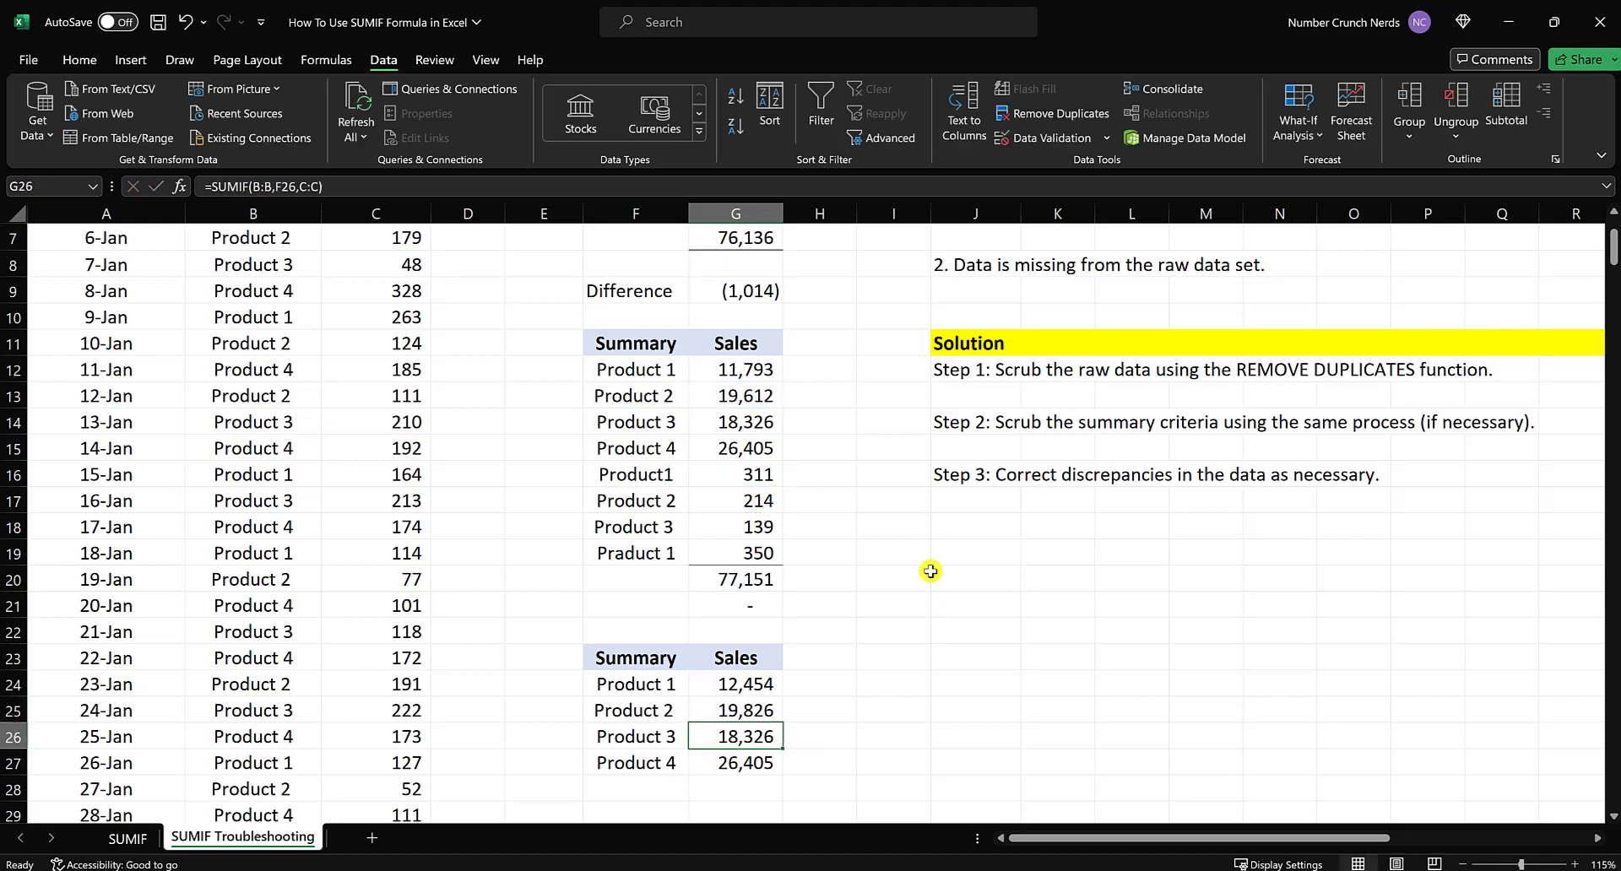
{"action": "type", "text": "="}
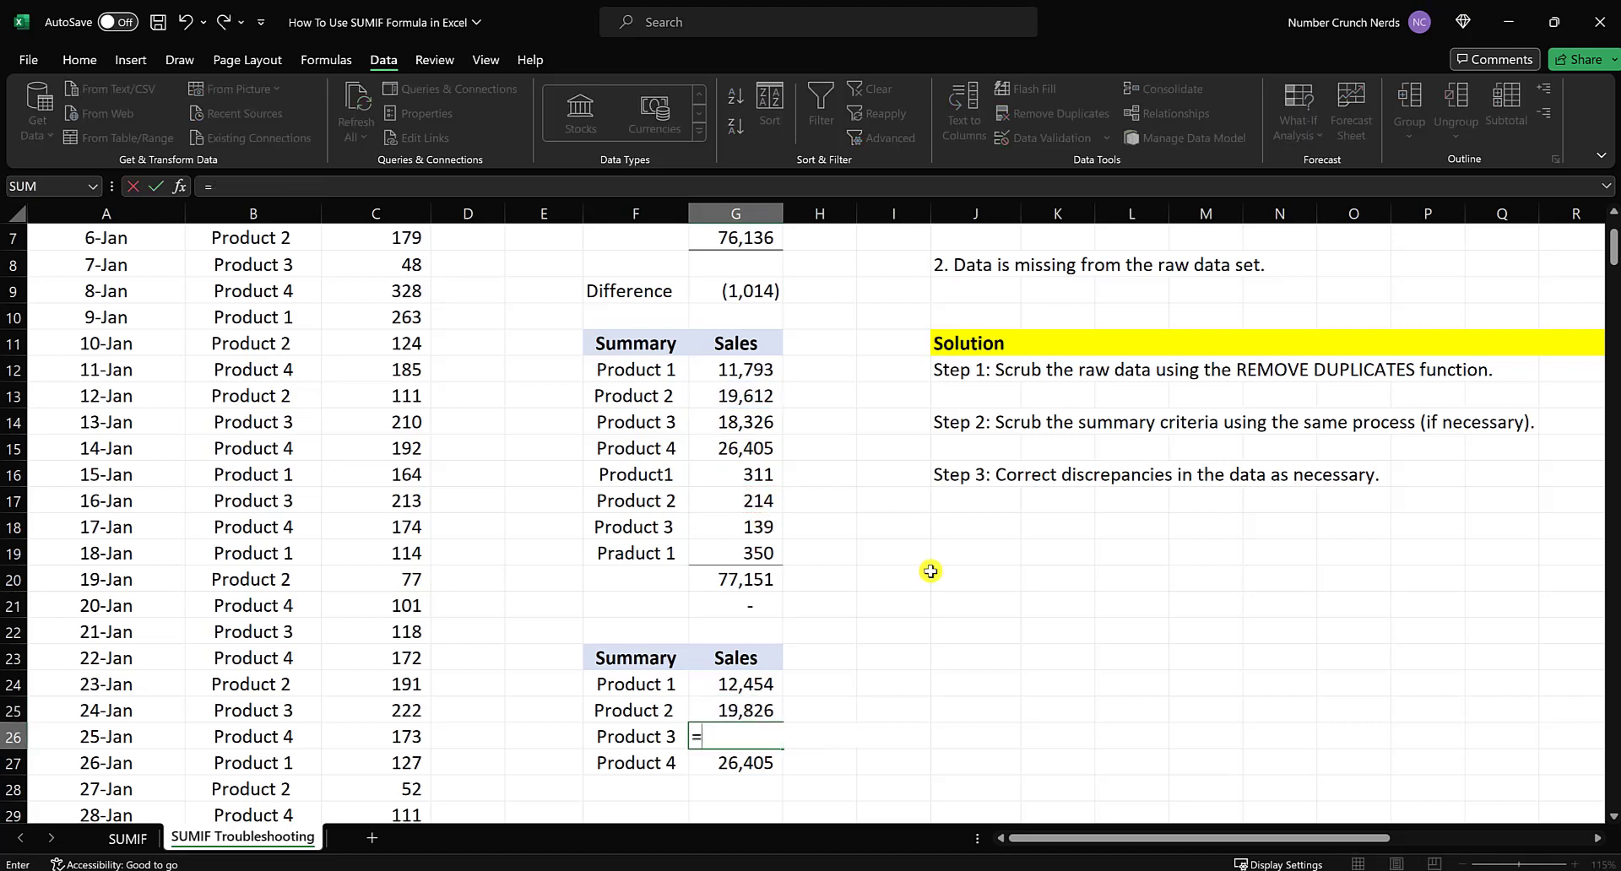
{"action": "left_click", "coordinate": [743, 421]}
{"action": "type", "text": "+"}
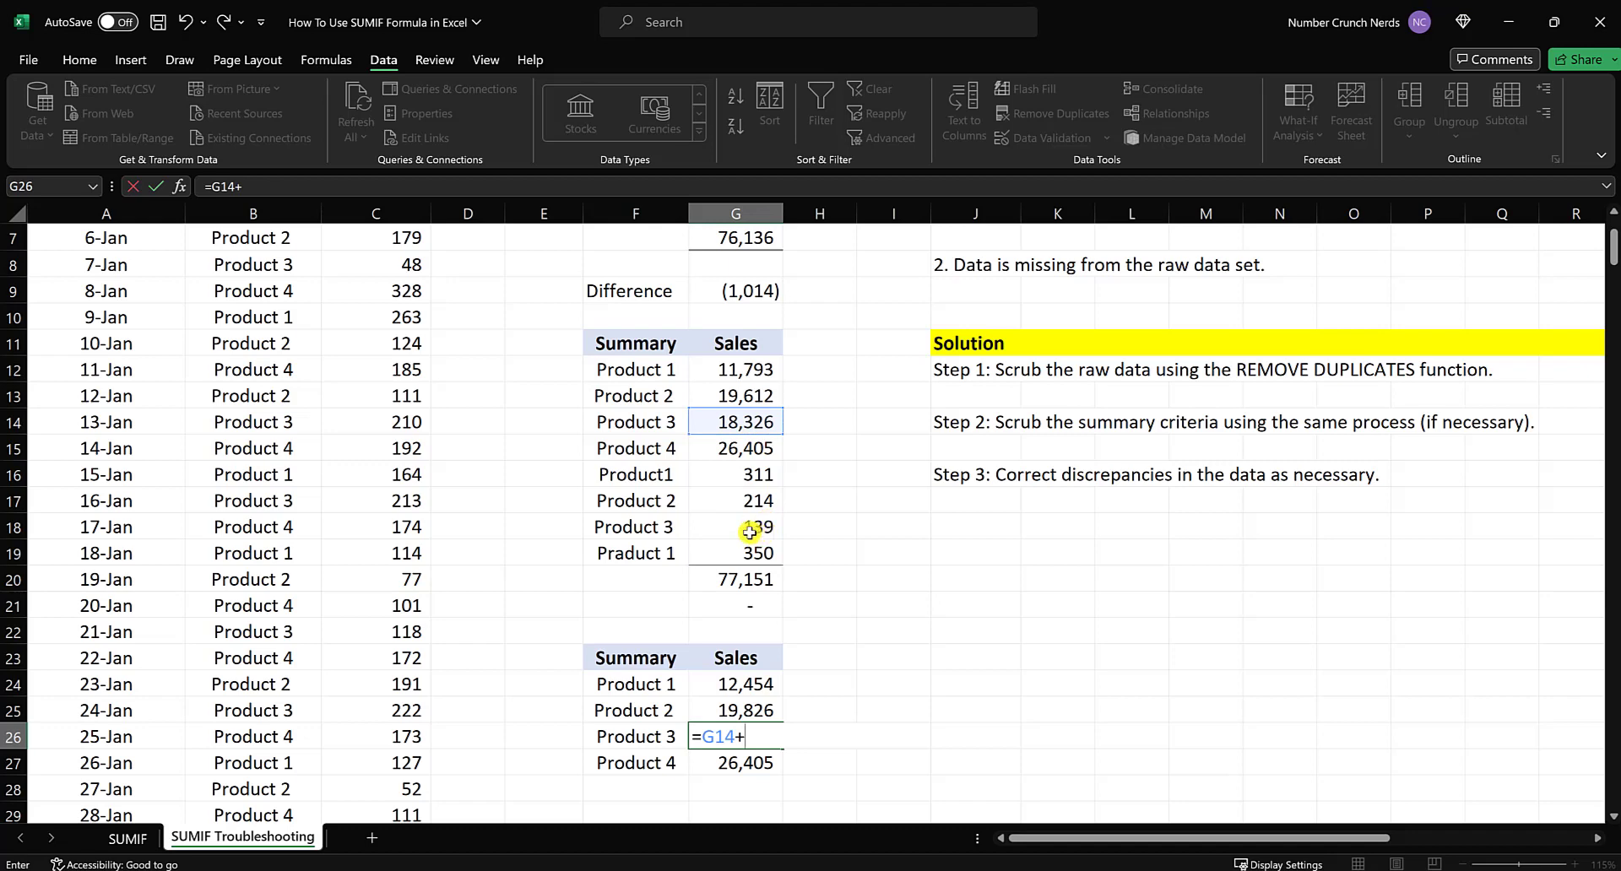
{"action": "left_click", "coordinate": [726, 524]}
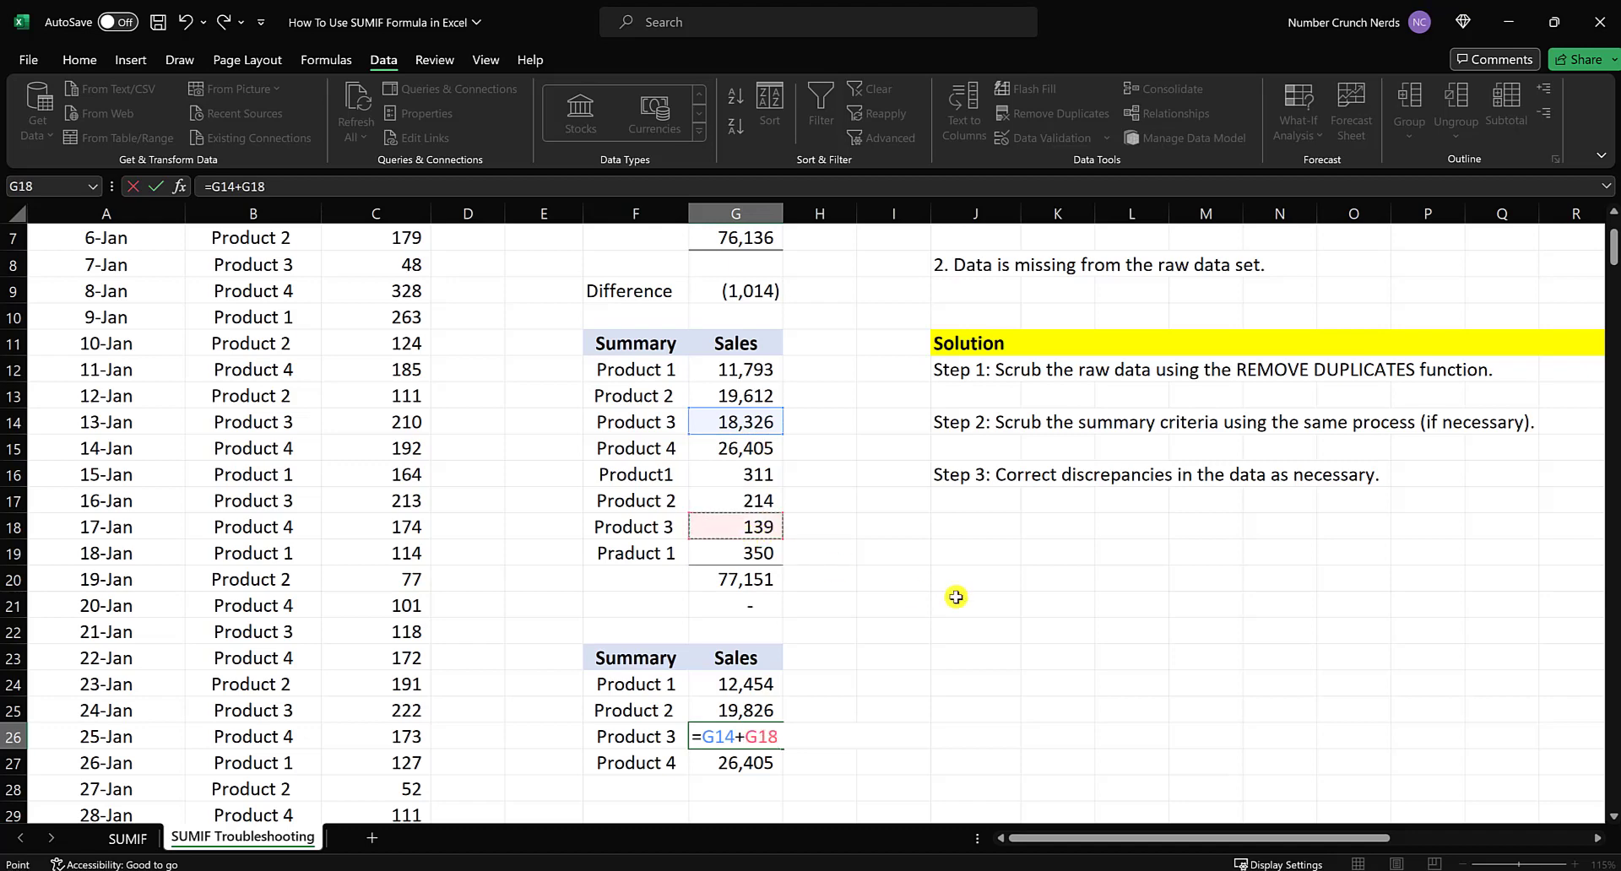
{"action": "key", "text": "Return"}
Replace the Product 4 formula in G27 with =G15, keeping 26,405
{"action": "left_click_drag", "start_coordinate": [676, 474], "coordinate": [670, 553]}
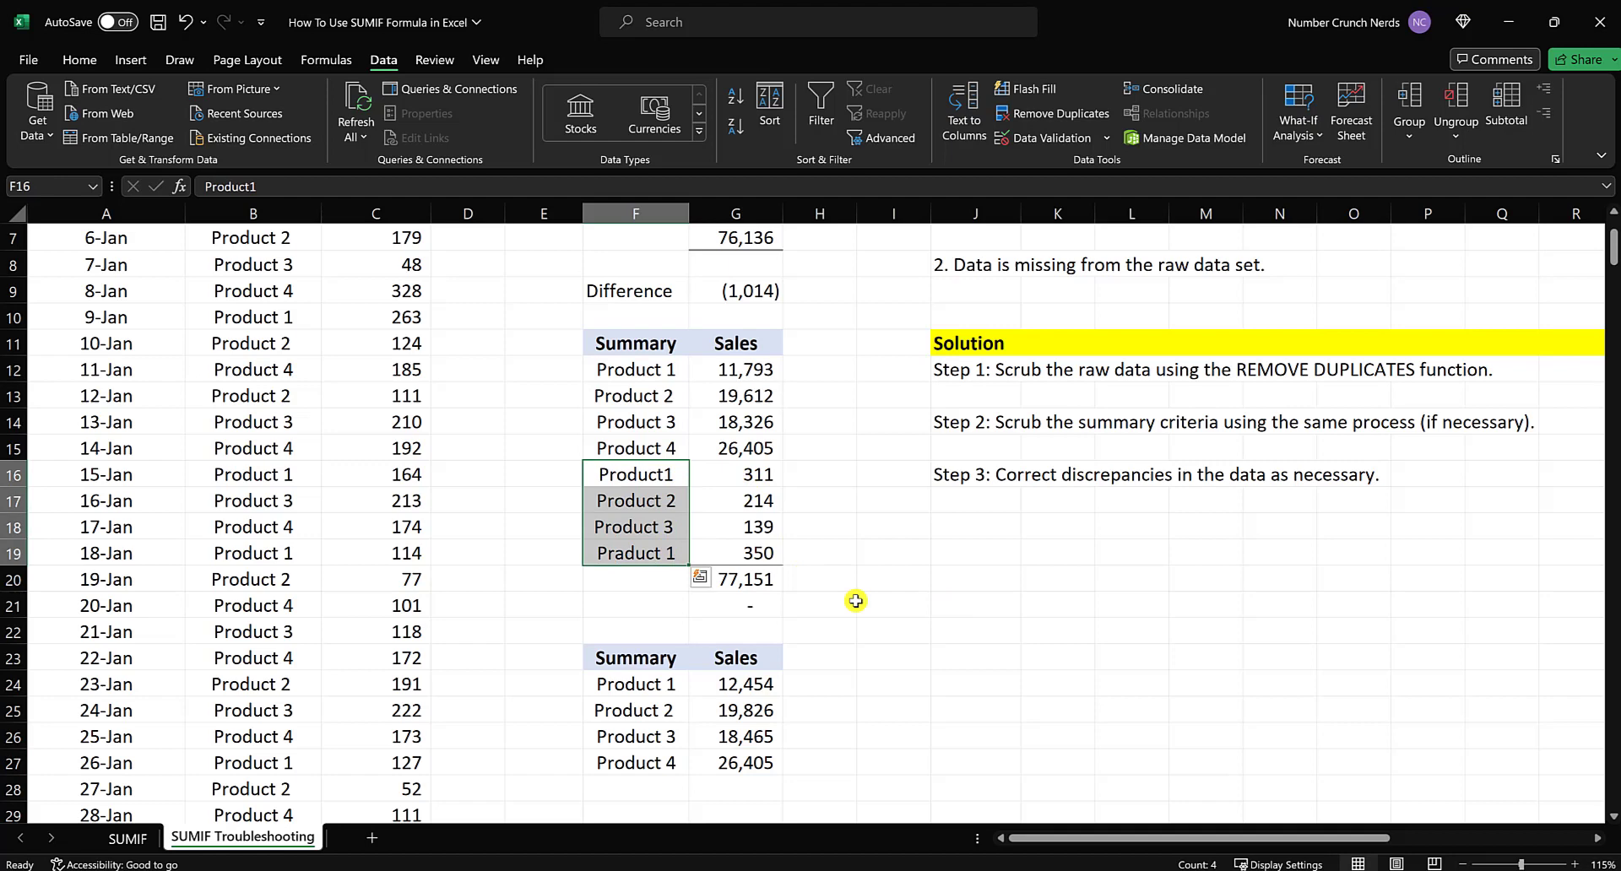
{"action": "left_click", "coordinate": [741, 762]}
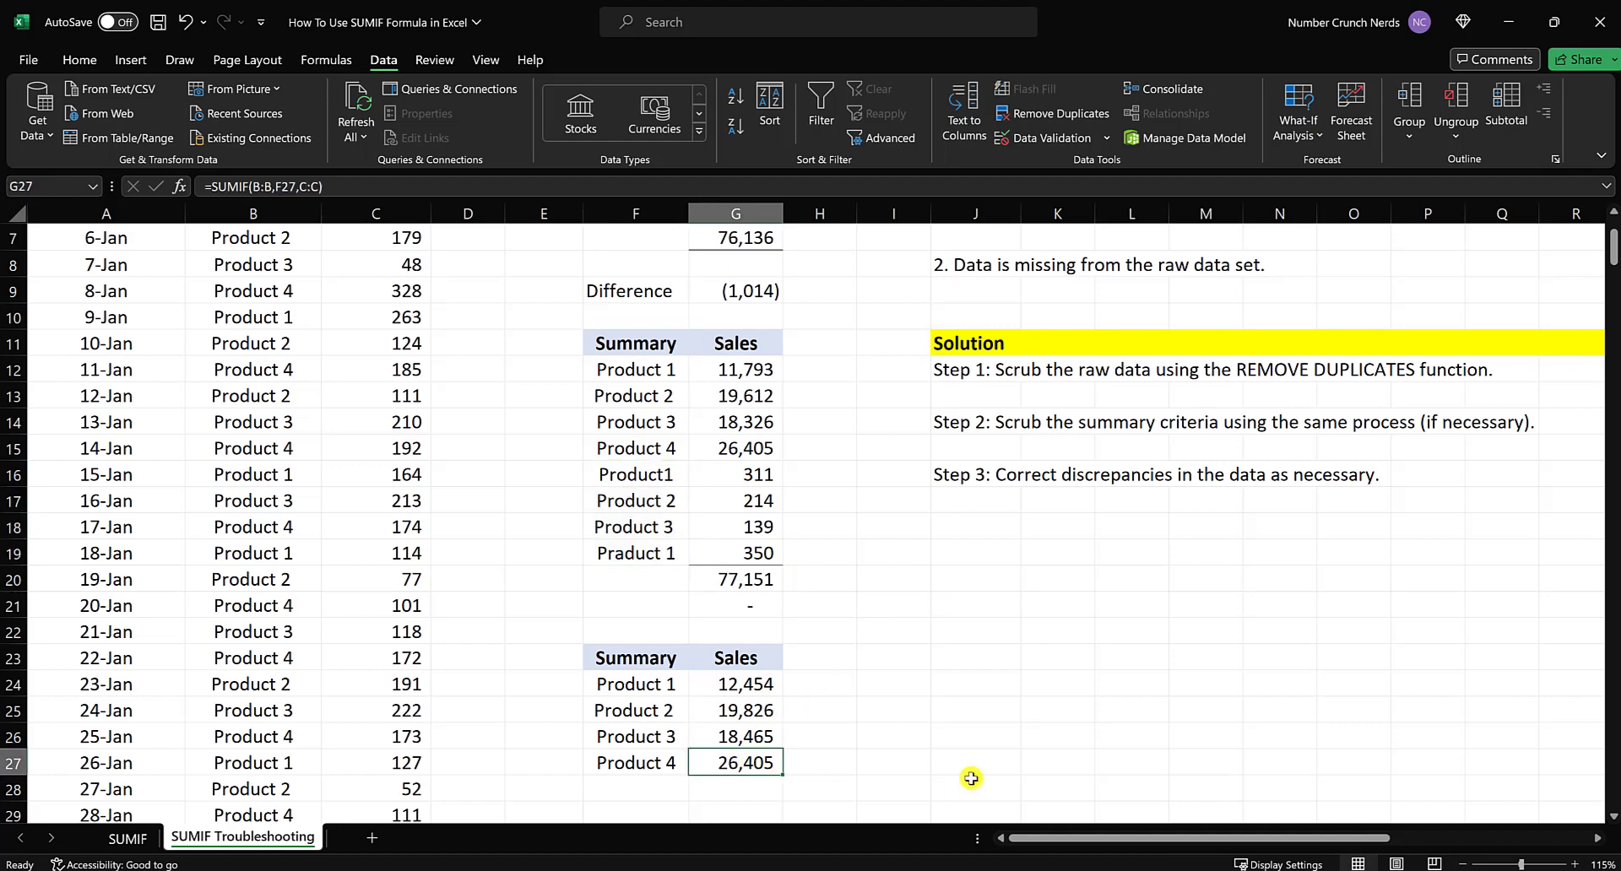
{"action": "key", "text": "F2"}
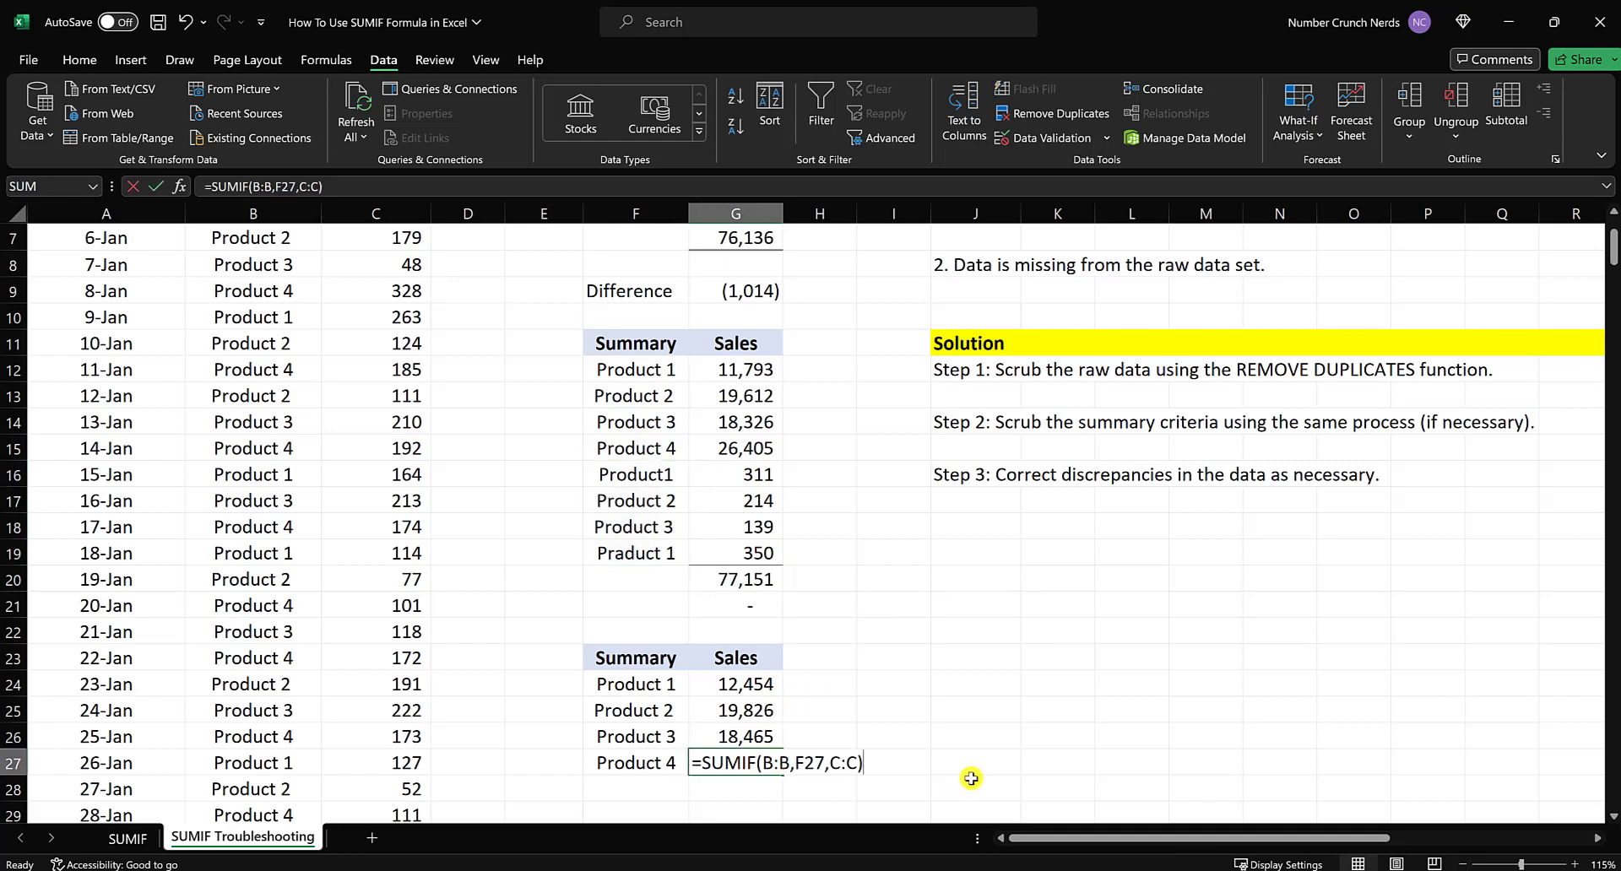
{"action": "key", "text": "Escape"}
{"action": "type", "text": "="}
{"action": "left_click", "coordinate": [743, 451]}
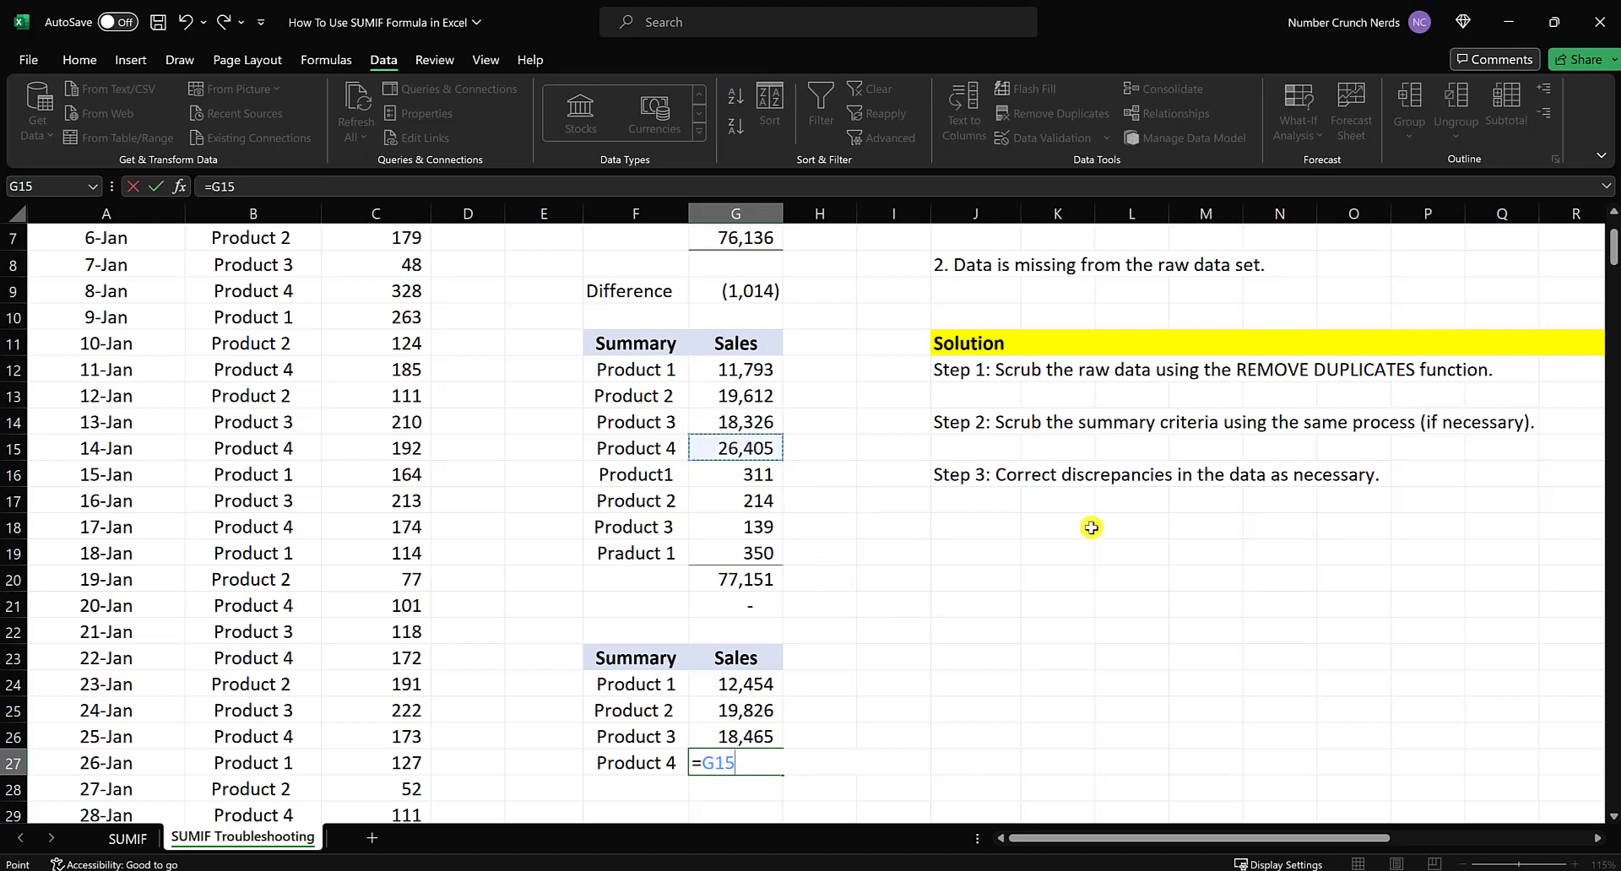
{"action": "key", "text": "Return"}
Enter =SUM(G24:G27) in G28 for a 77,151 grand total and check its formula
{"action": "scroll", "coordinate": [1080, 535], "scroll_direction": "down", "scroll_amount": 1}
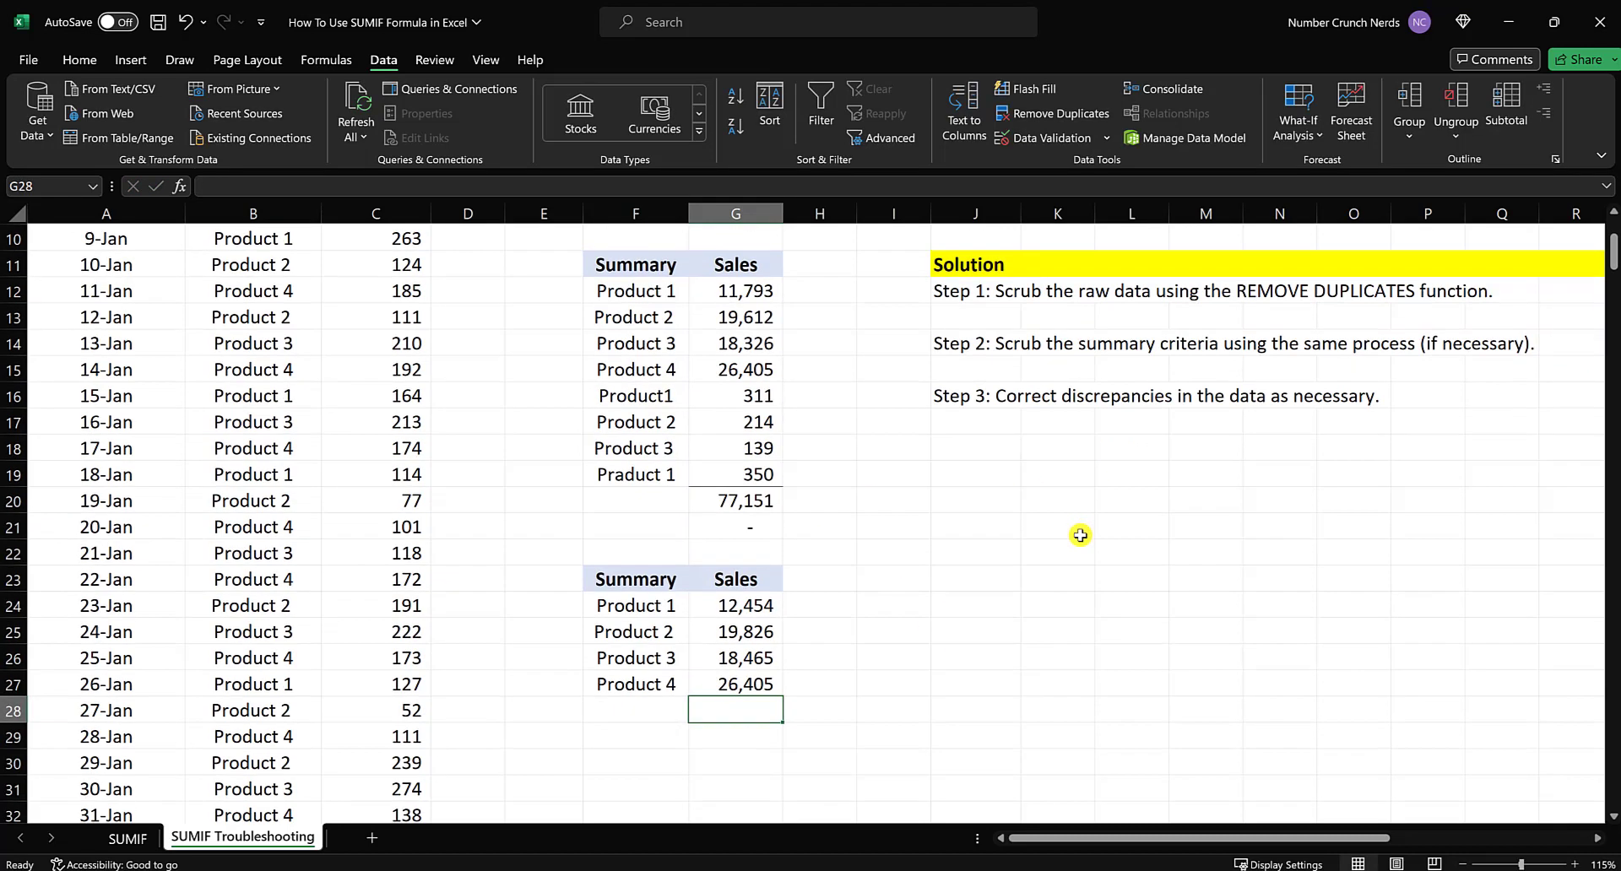
{"action": "type", "text": "=sum("}
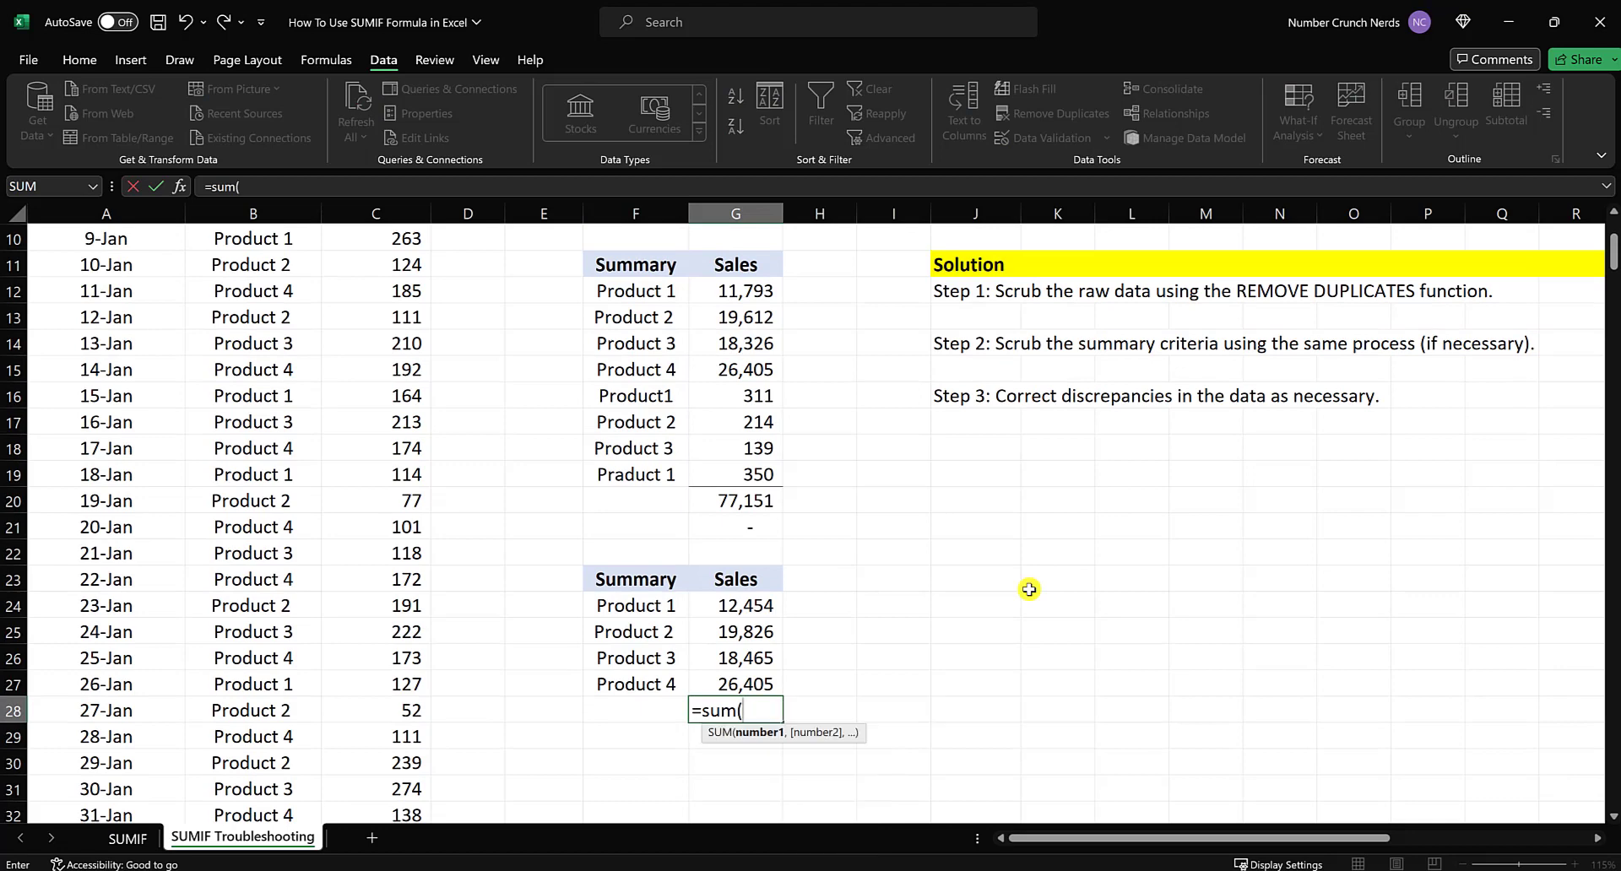
{"action": "left_click_drag", "start_coordinate": [747, 606], "coordinate": [741, 684]}
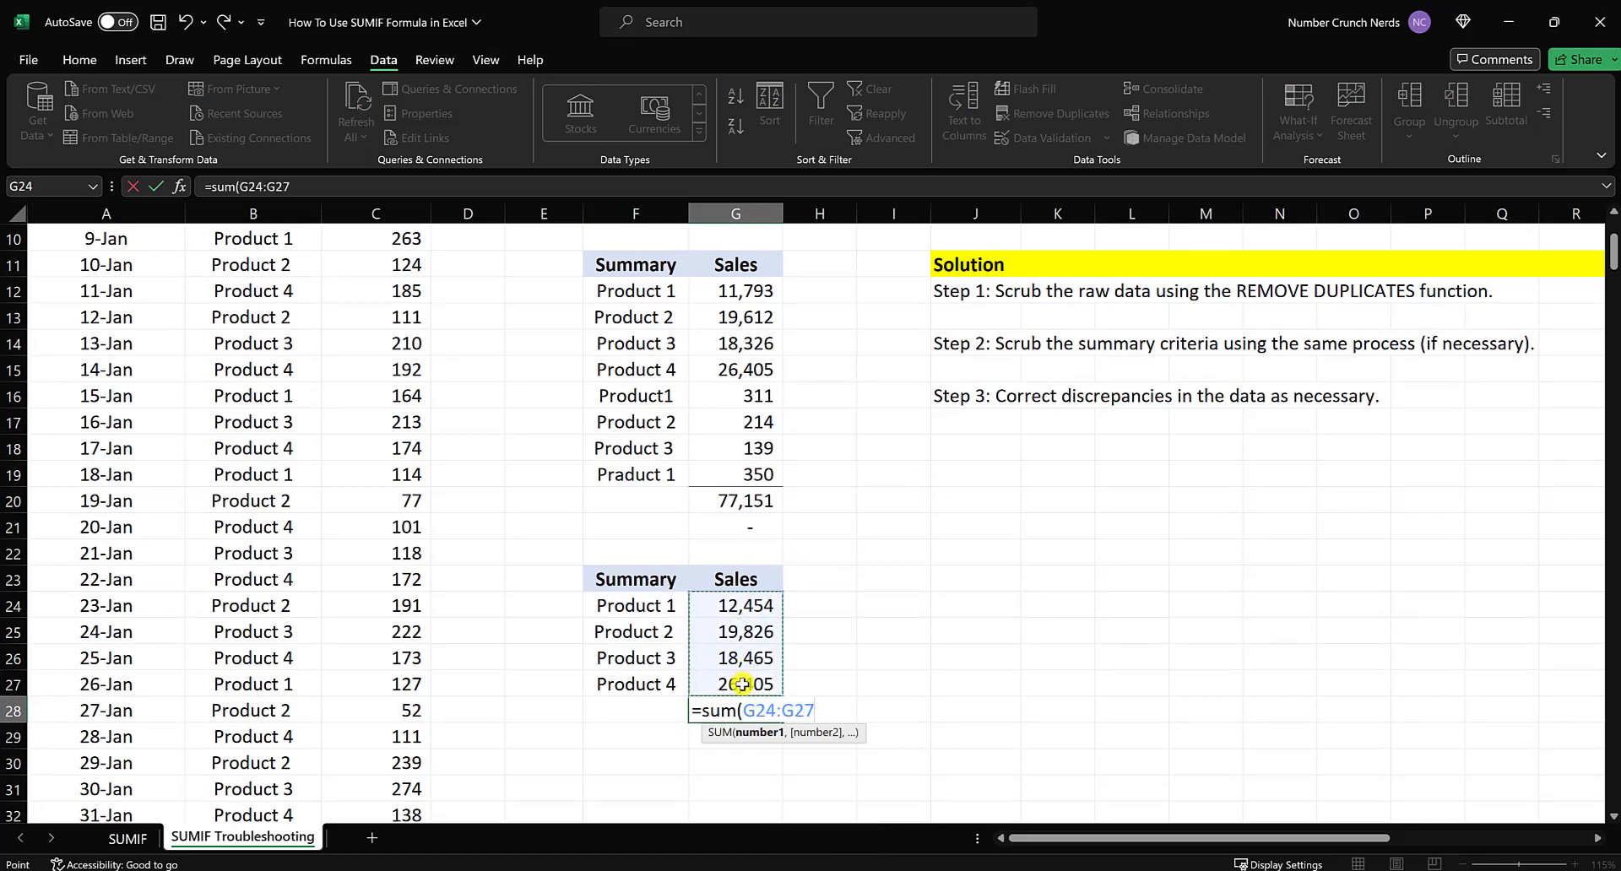
{"action": "type", "text": ")"}
{"action": "key", "text": "Return"}
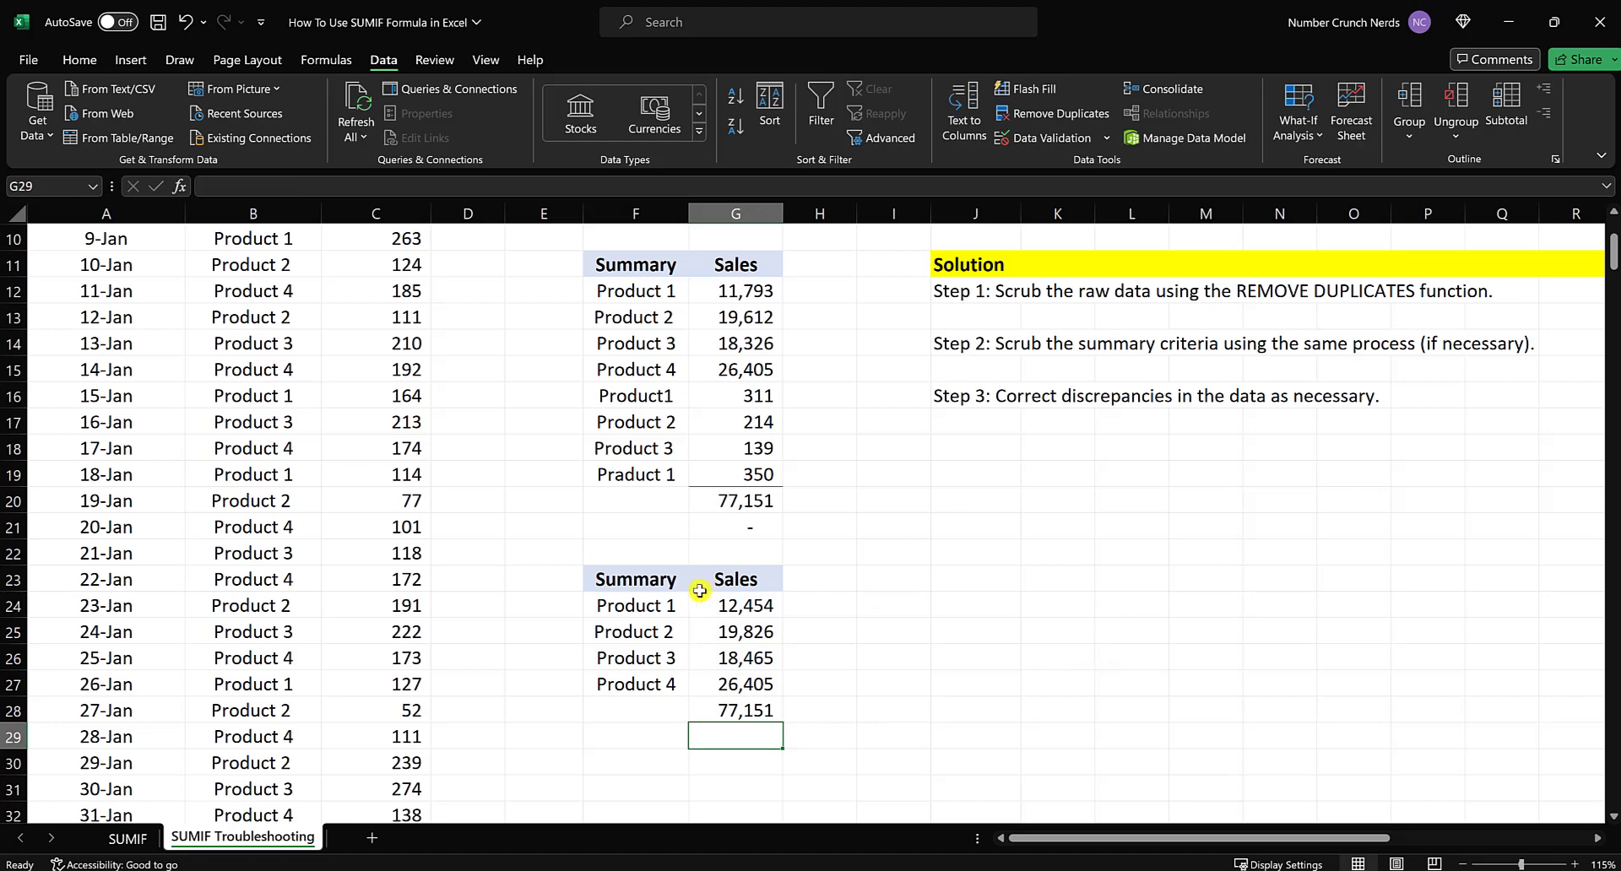
{"action": "left_click_drag", "start_coordinate": [619, 575], "coordinate": [747, 714]}
{"action": "left_click", "coordinate": [933, 635]}
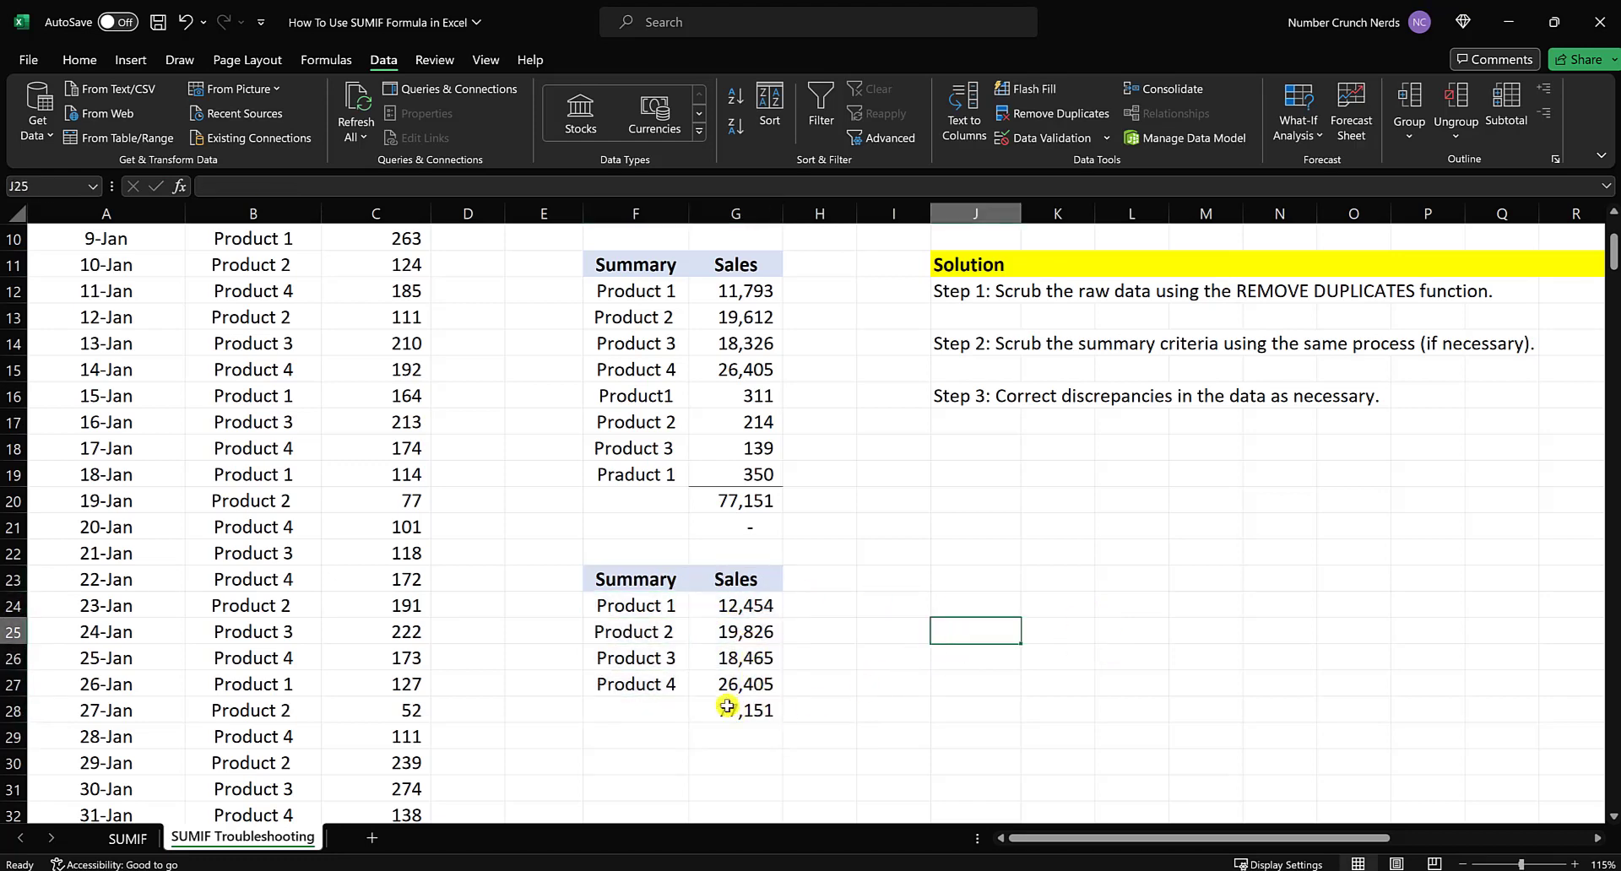
{"action": "left_click", "coordinate": [731, 713]}
{"action": "left_click", "coordinate": [919, 625]}
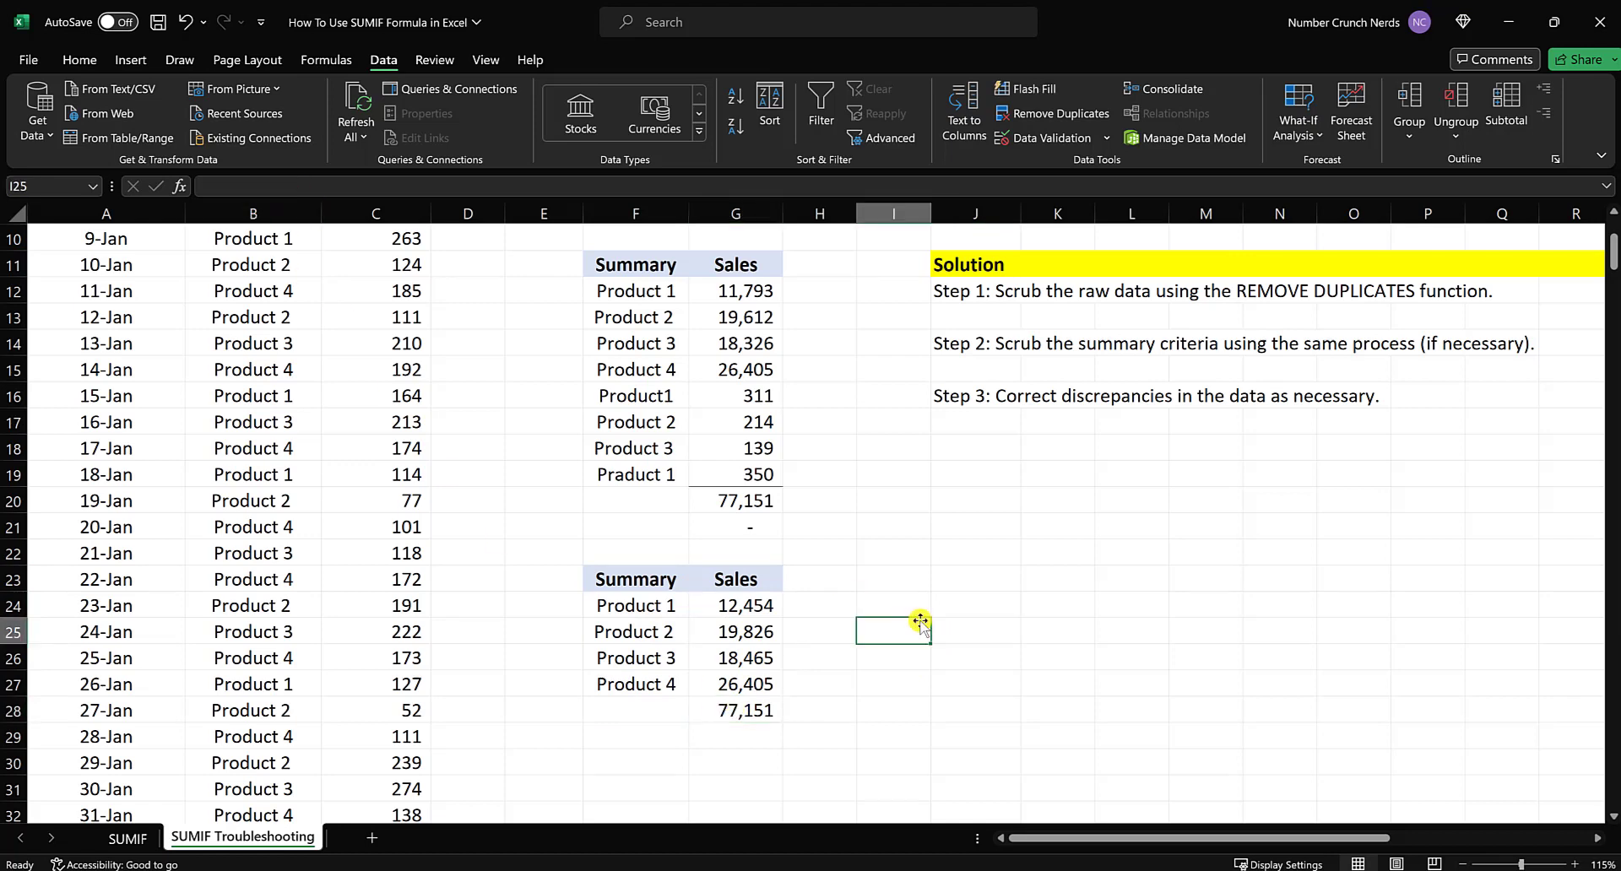
{"action": "scroll", "coordinate": [920, 625], "scroll_direction": "up", "scroll_amount": 1}
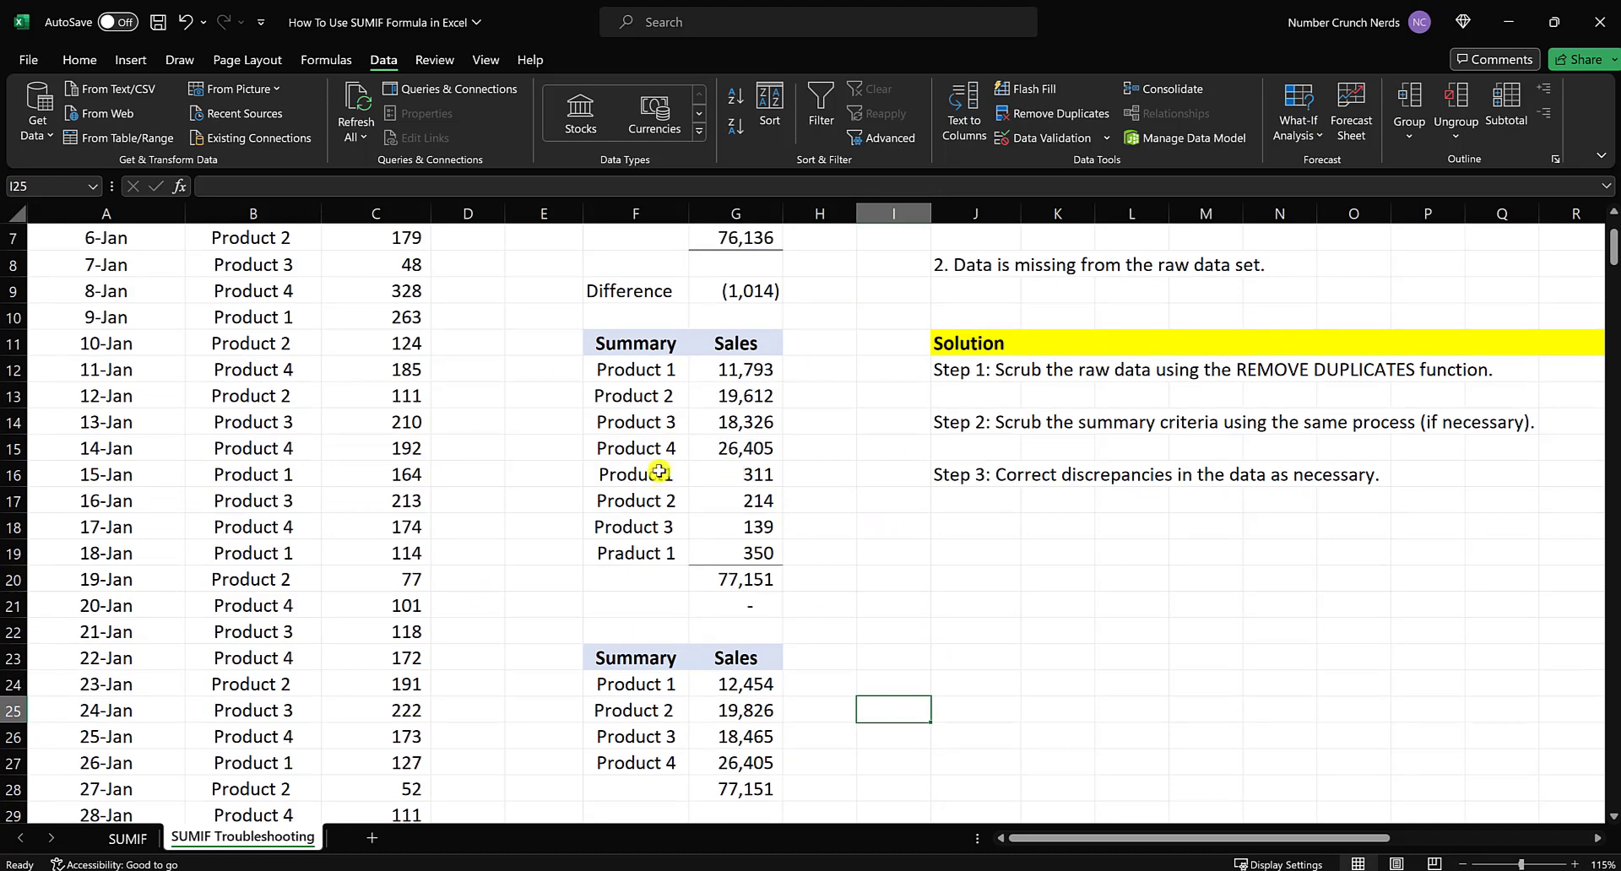
{"action": "left_click_drag", "start_coordinate": [664, 474], "coordinate": [673, 553]}
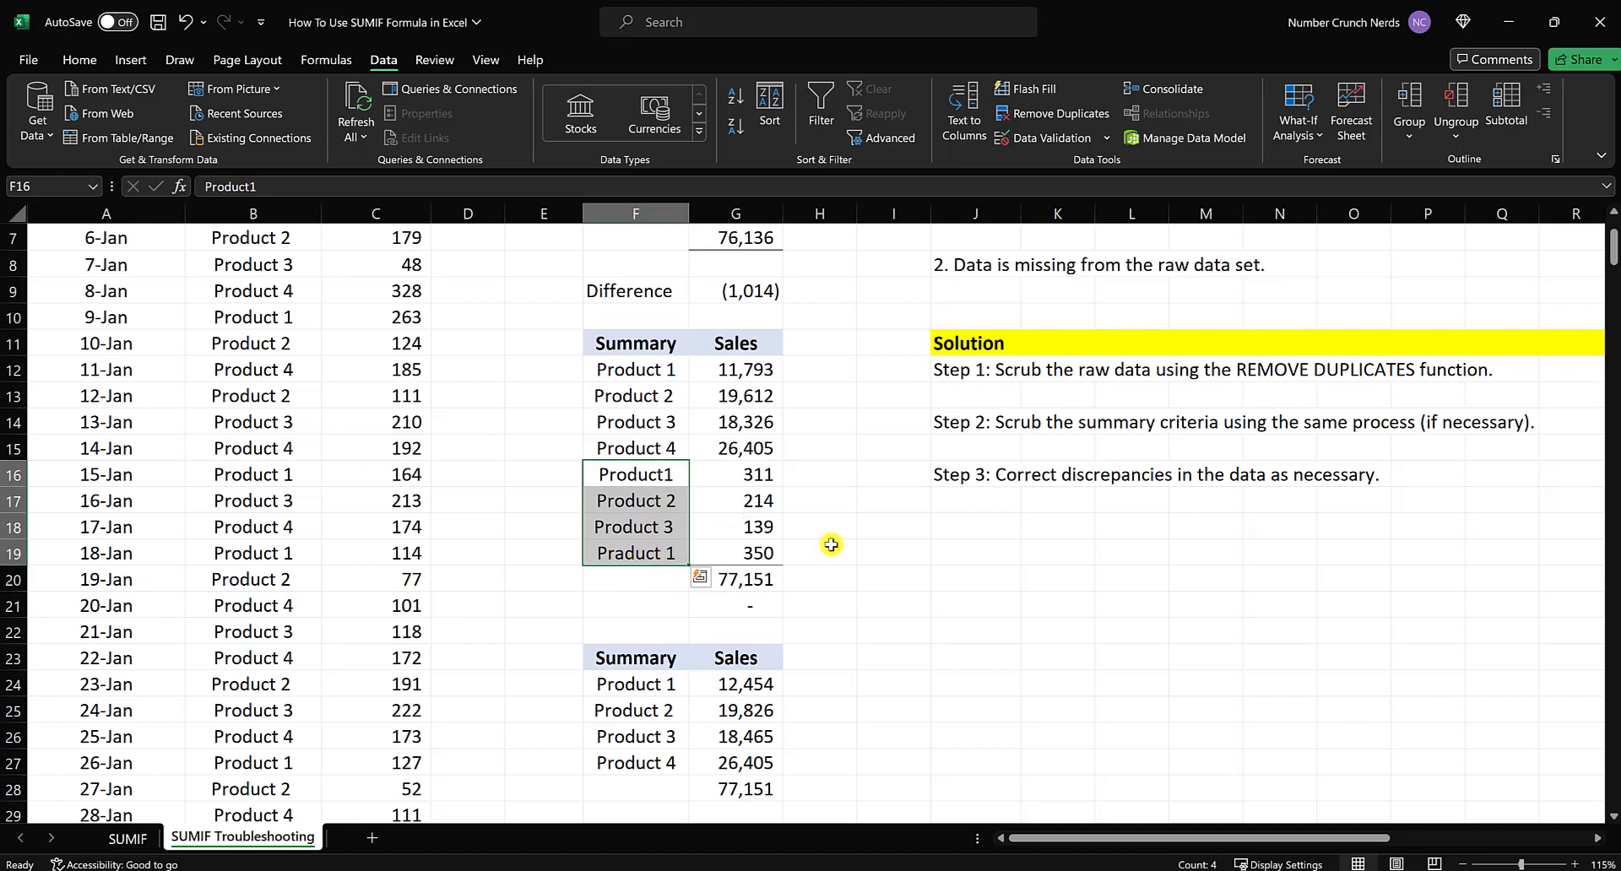
{"action": "key", "text": "Return"}
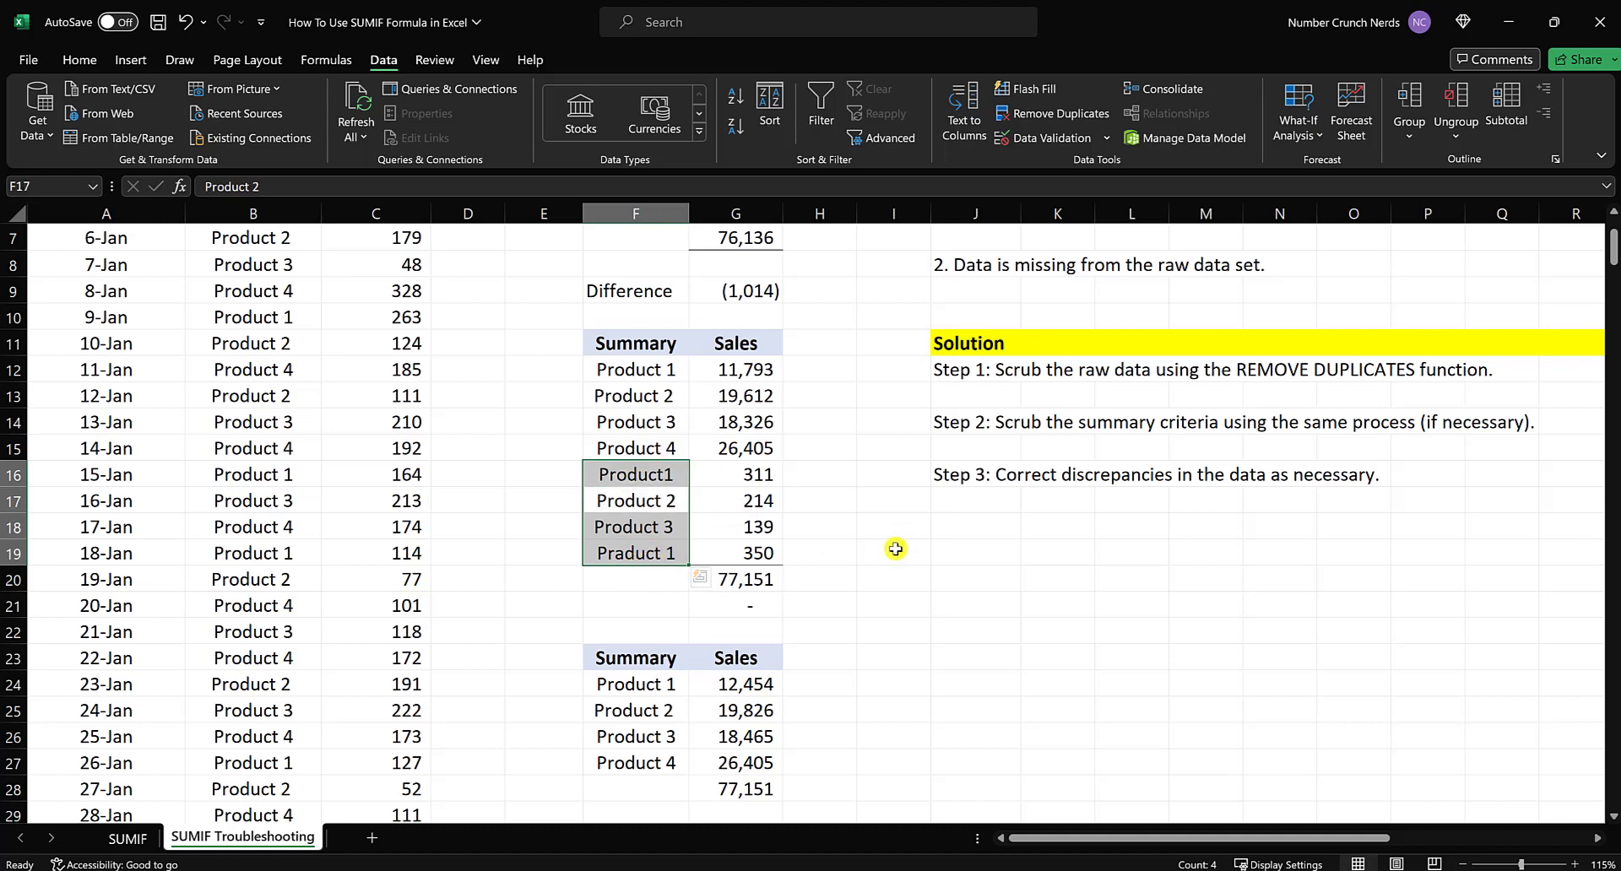
{"action": "left_click", "coordinate": [852, 580]}
{"action": "scroll", "coordinate": [856, 571], "scroll_direction": "up", "scroll_amount": 2}
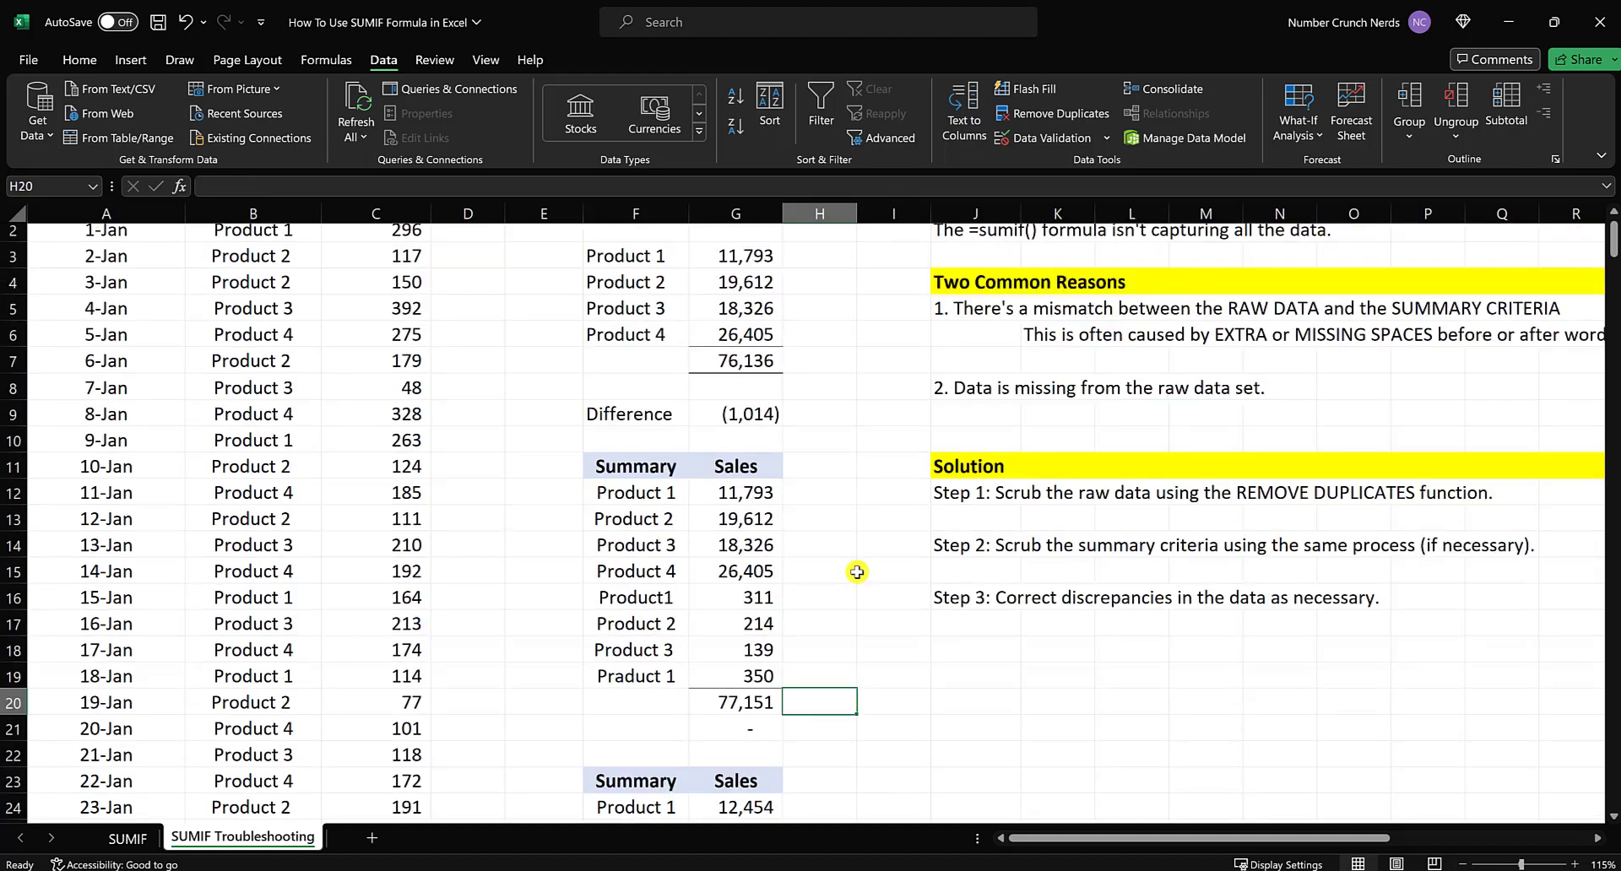
{"action": "scroll", "coordinate": [856, 572], "scroll_direction": "up", "scroll_amount": 1}
{"action": "left_click_drag", "start_coordinate": [622, 239], "coordinate": [747, 396]}
{"action": "scroll", "coordinate": [806, 439], "scroll_direction": "down", "scroll_amount": 4}
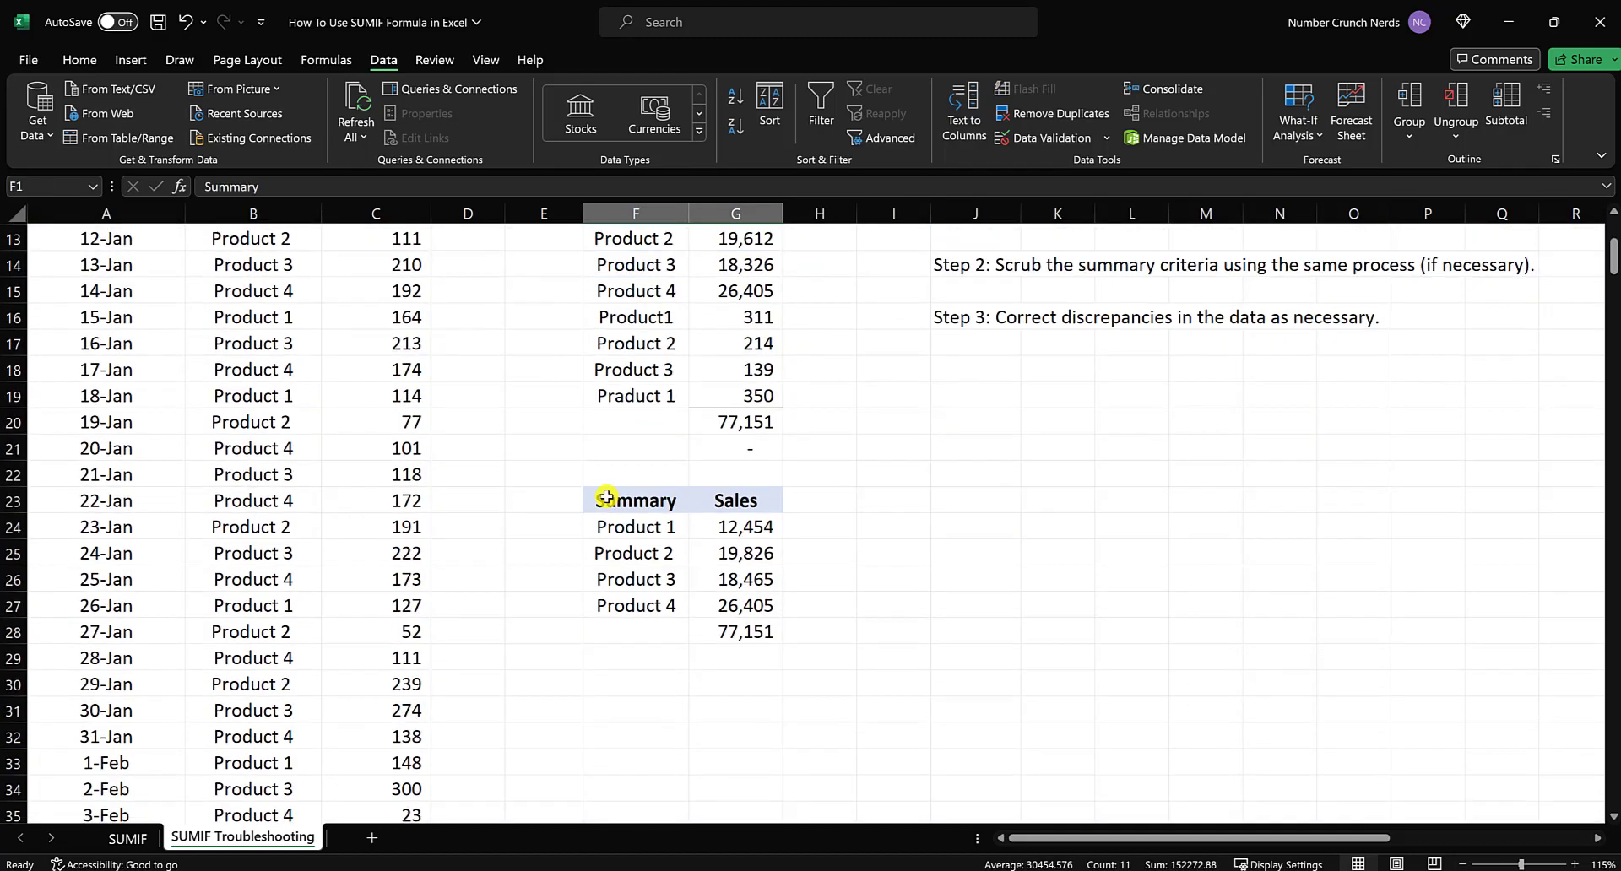
{"action": "left_click", "coordinate": [634, 504]}
{"action": "left_click_drag", "start_coordinate": [708, 569], "coordinate": [731, 613]}
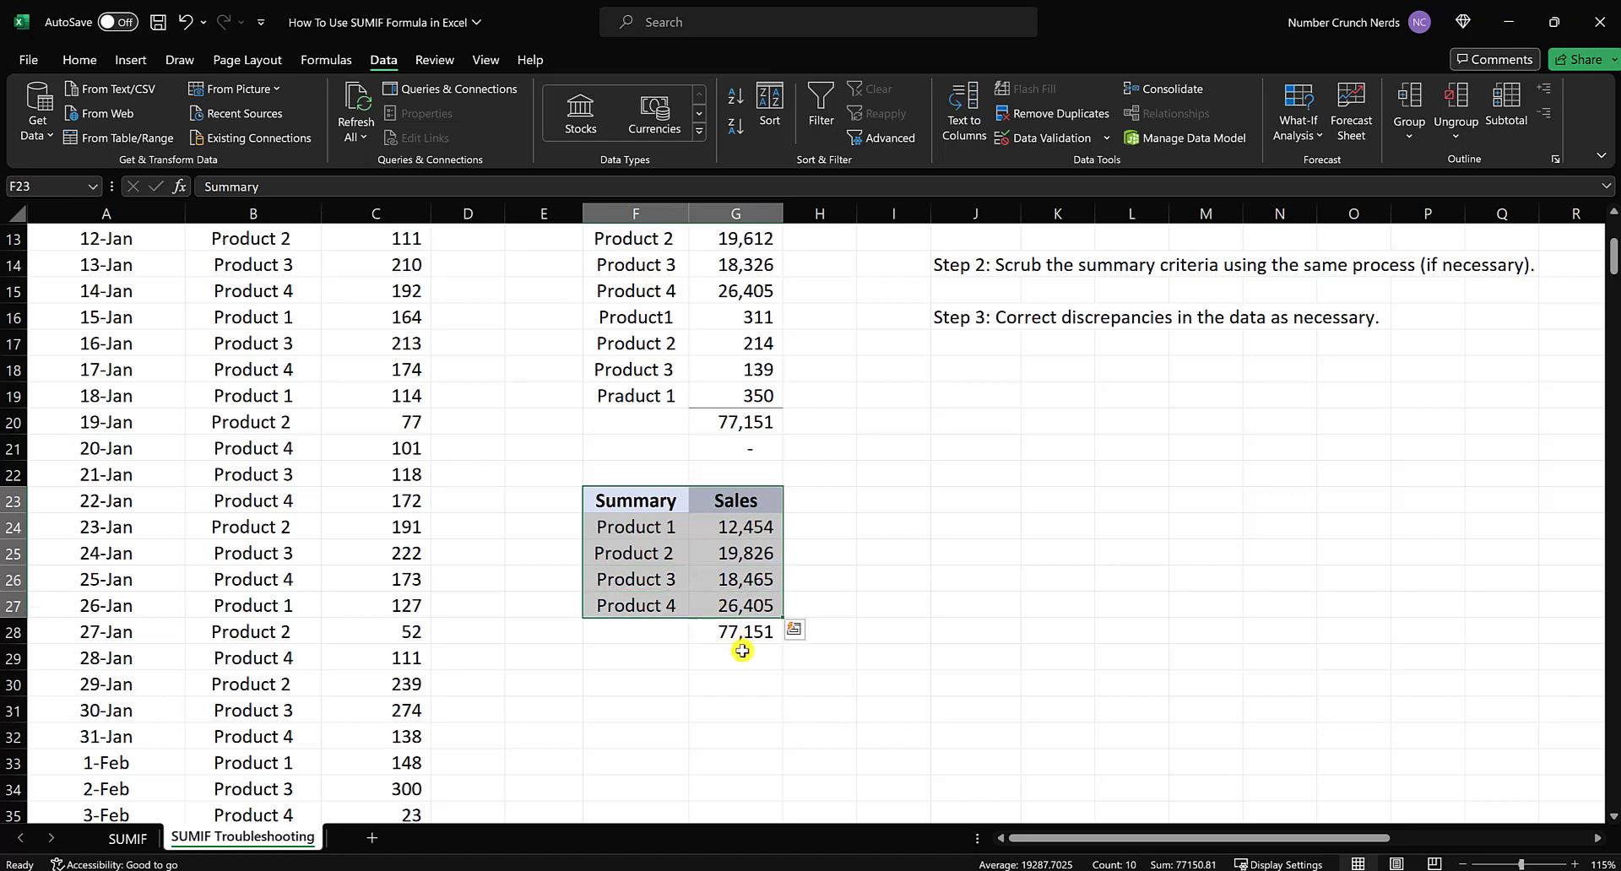
{"action": "left_click", "coordinate": [733, 633]}
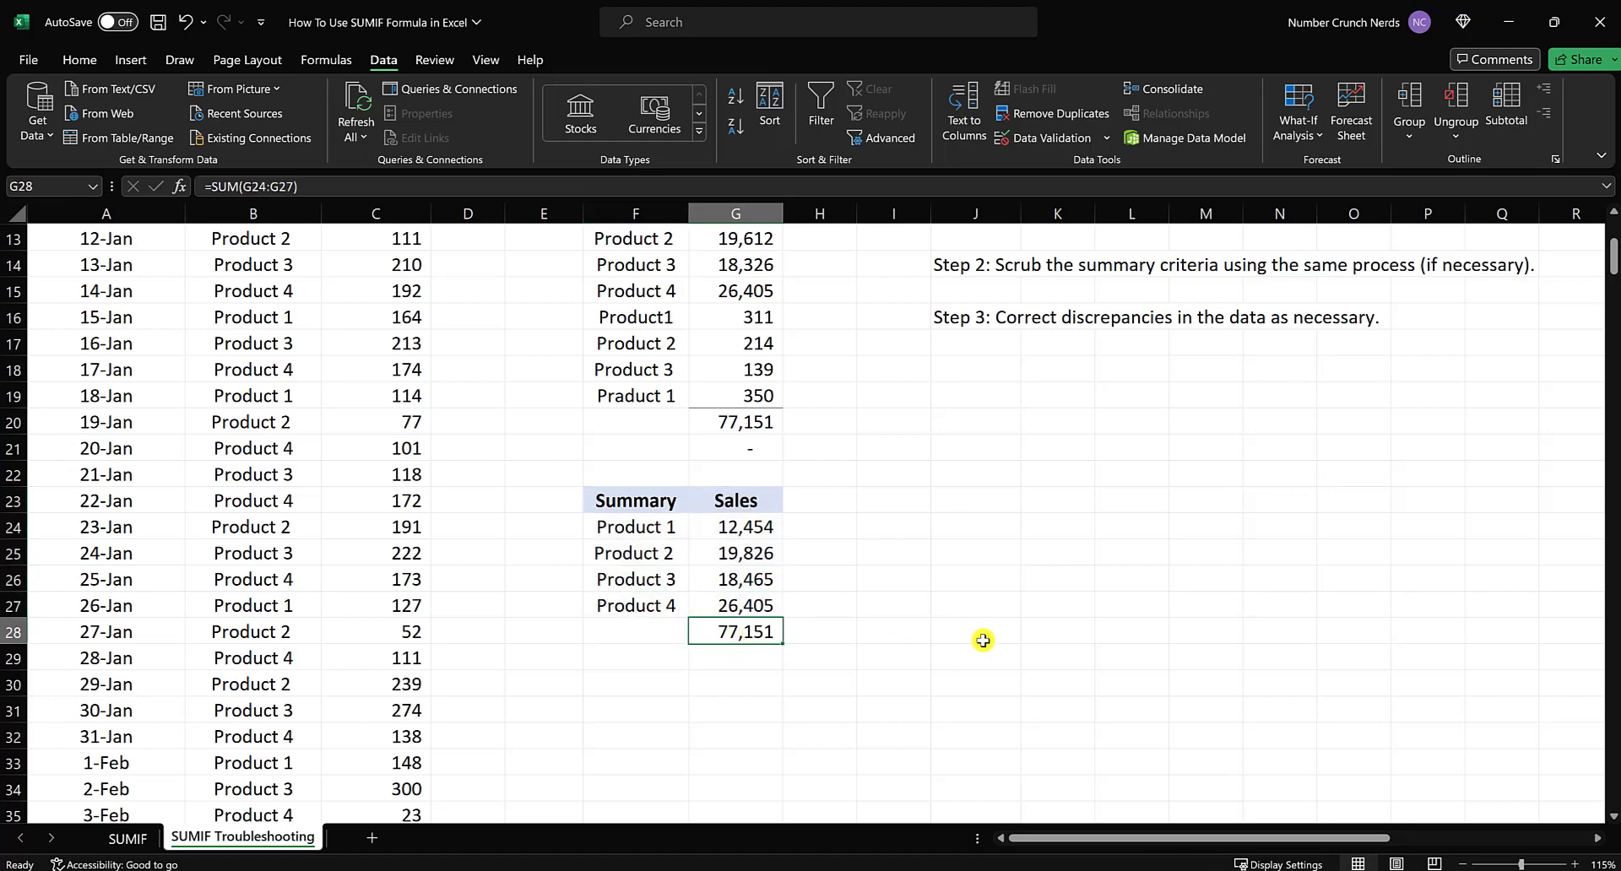